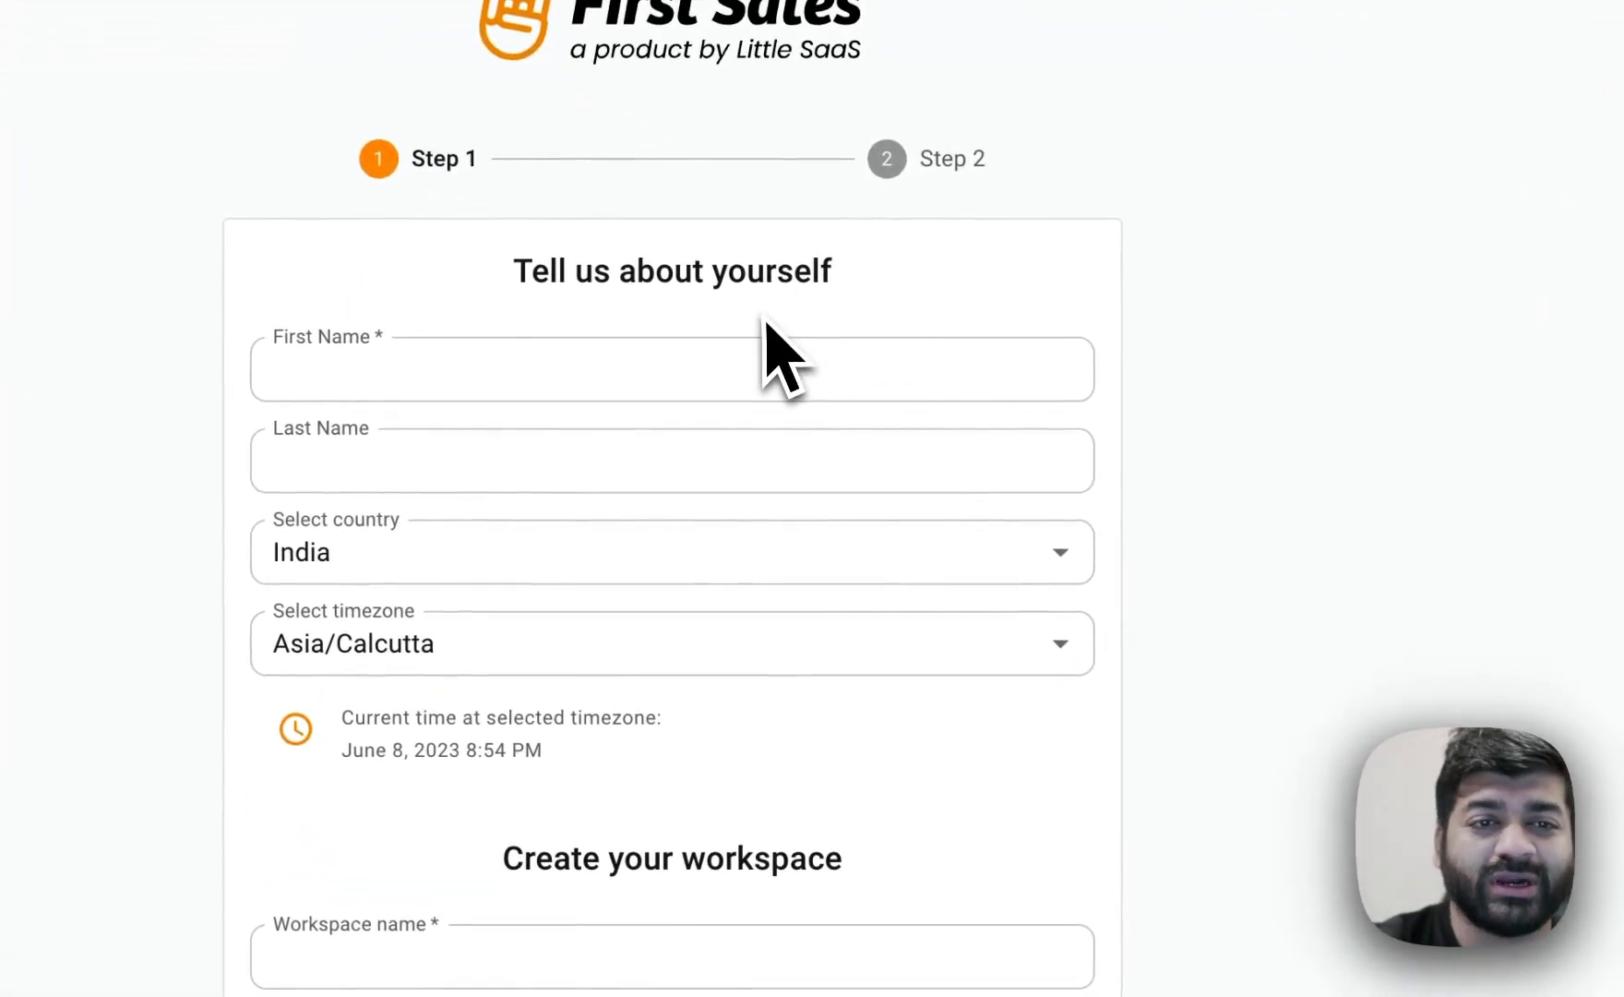
Fill in the first name and last name fields of the sign-up profile.
{"action": "left_click", "coordinate": [744, 374]}
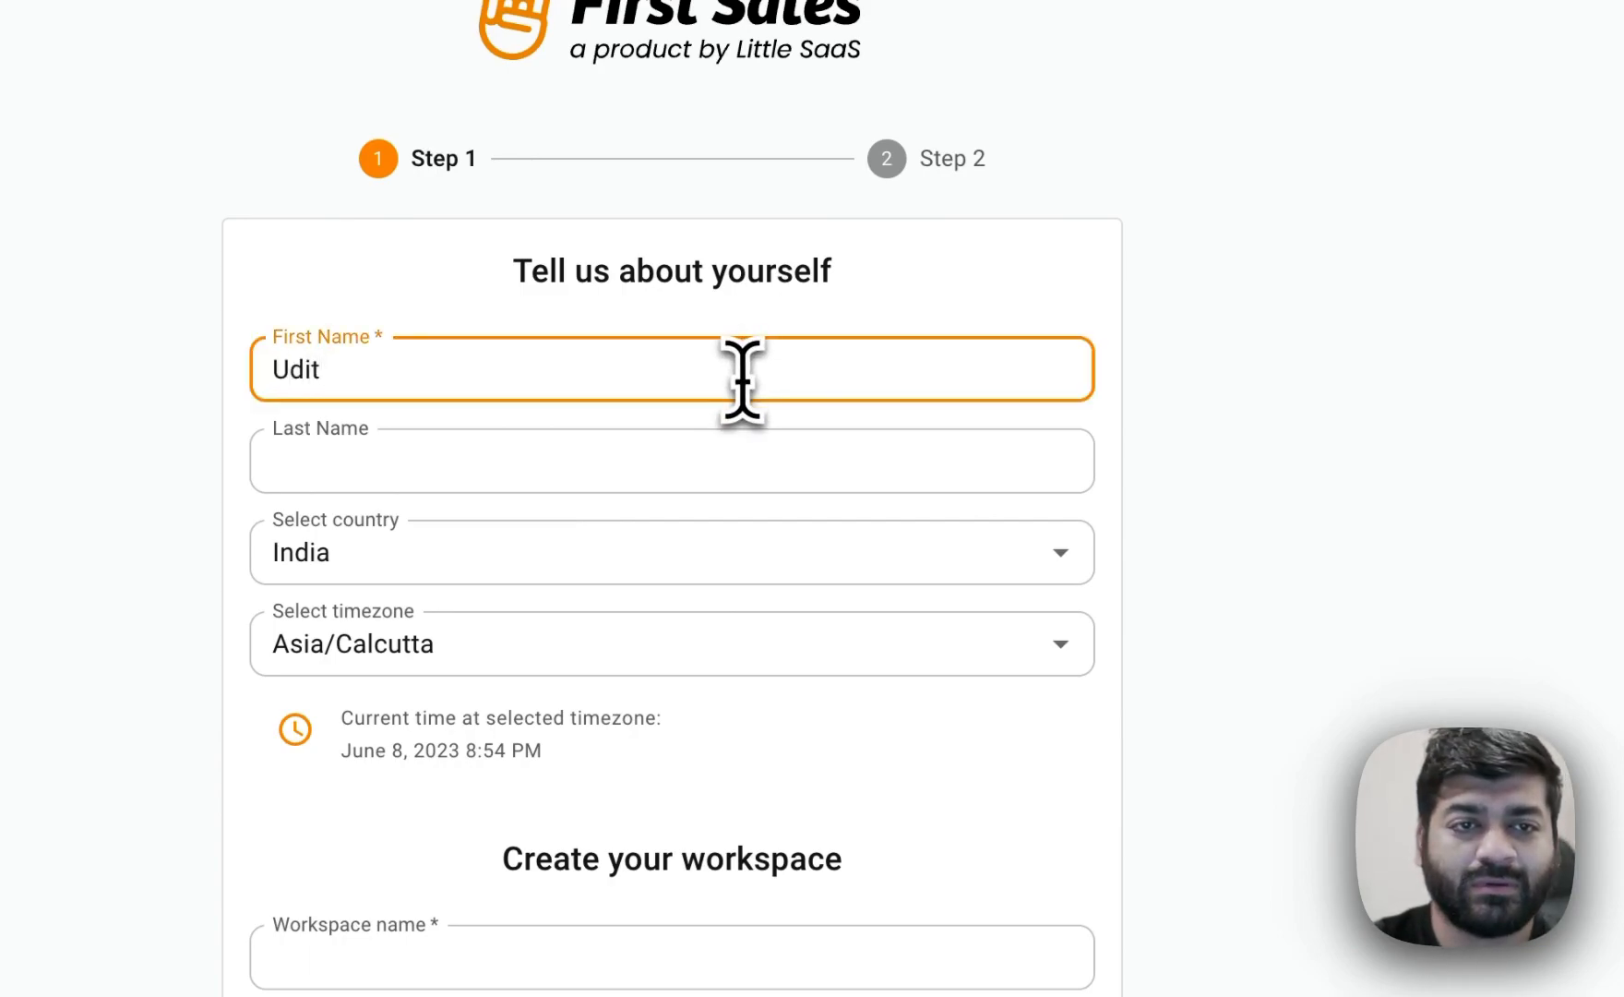
{"action": "type", "text": "Udit"}
{"action": "left_click", "coordinate": [644, 466]}
{"action": "type", "text": "Goe"}
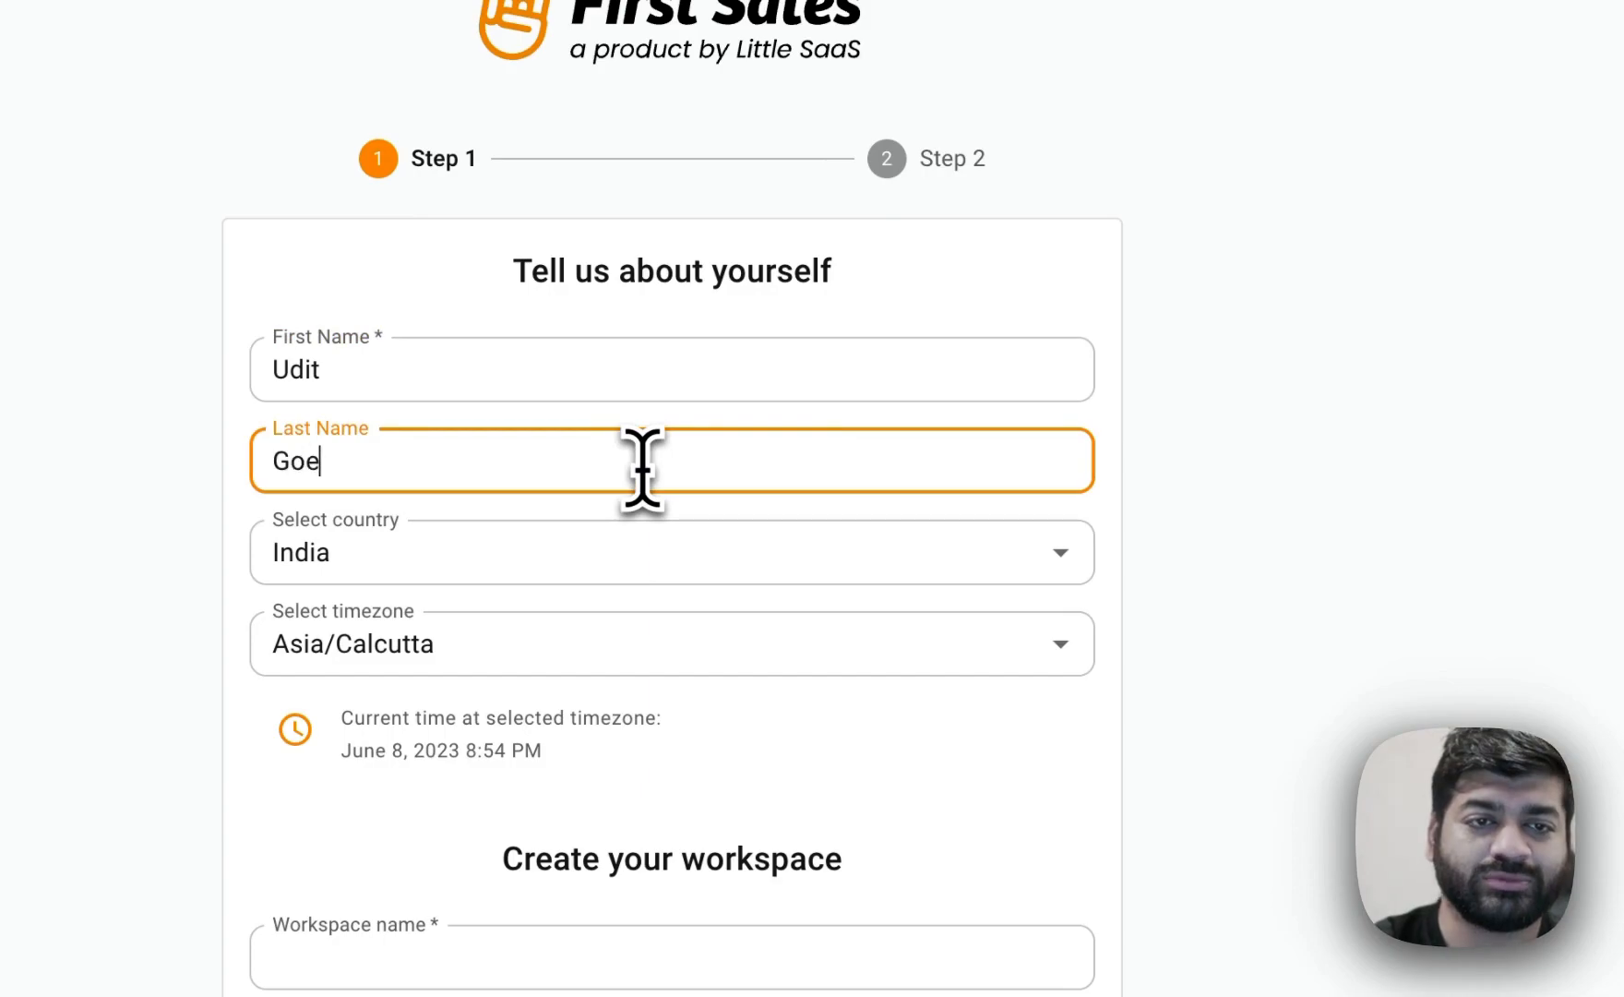
{"action": "type", "text": "nka"}
Name the workspace Firstsales.io and continue to the next step.
{"action": "left_click", "coordinate": [522, 967]}
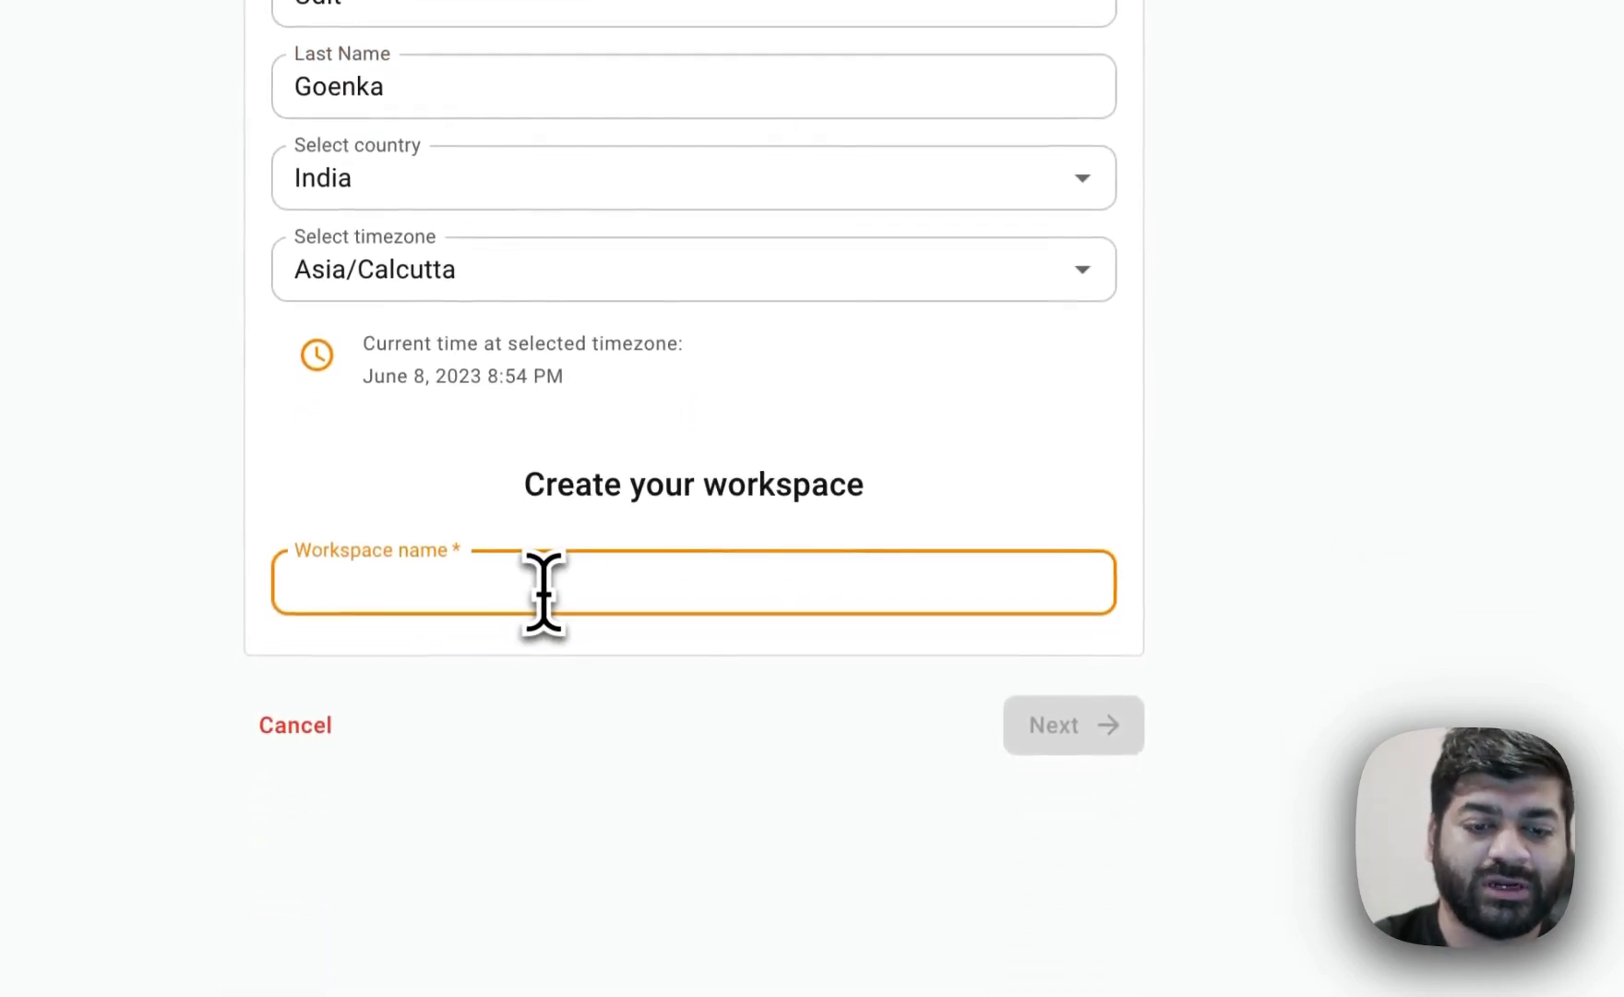
{"action": "type", "text": "Firstsales.io"}
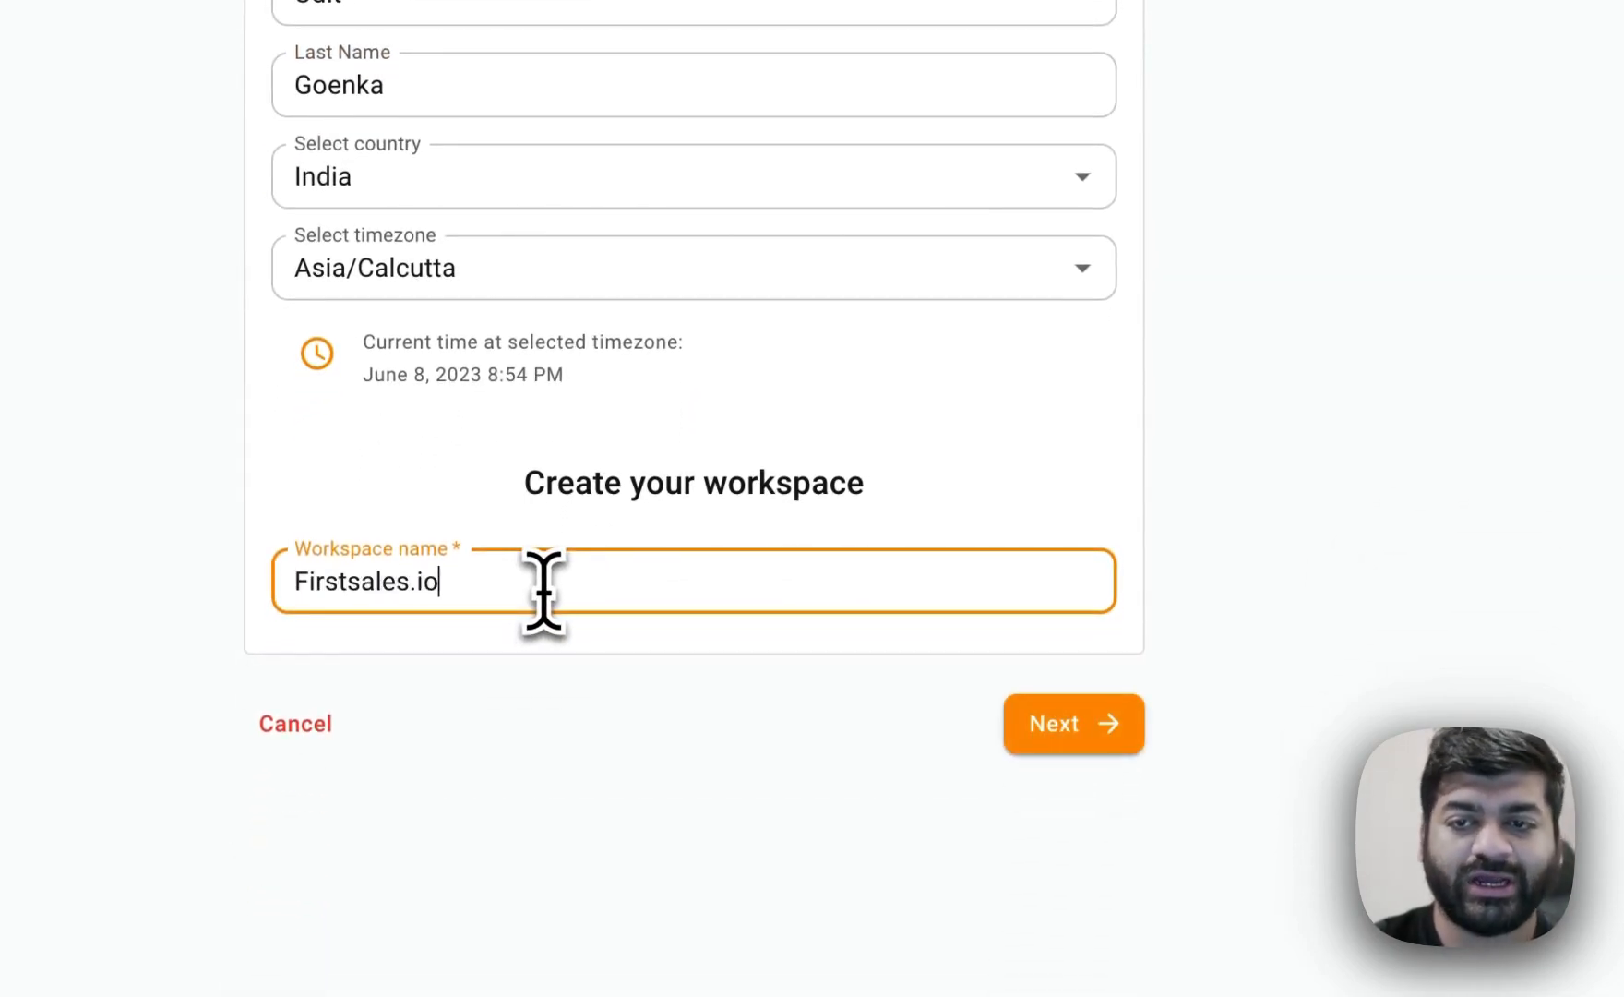
{"action": "left_click", "coordinate": [1075, 727]}
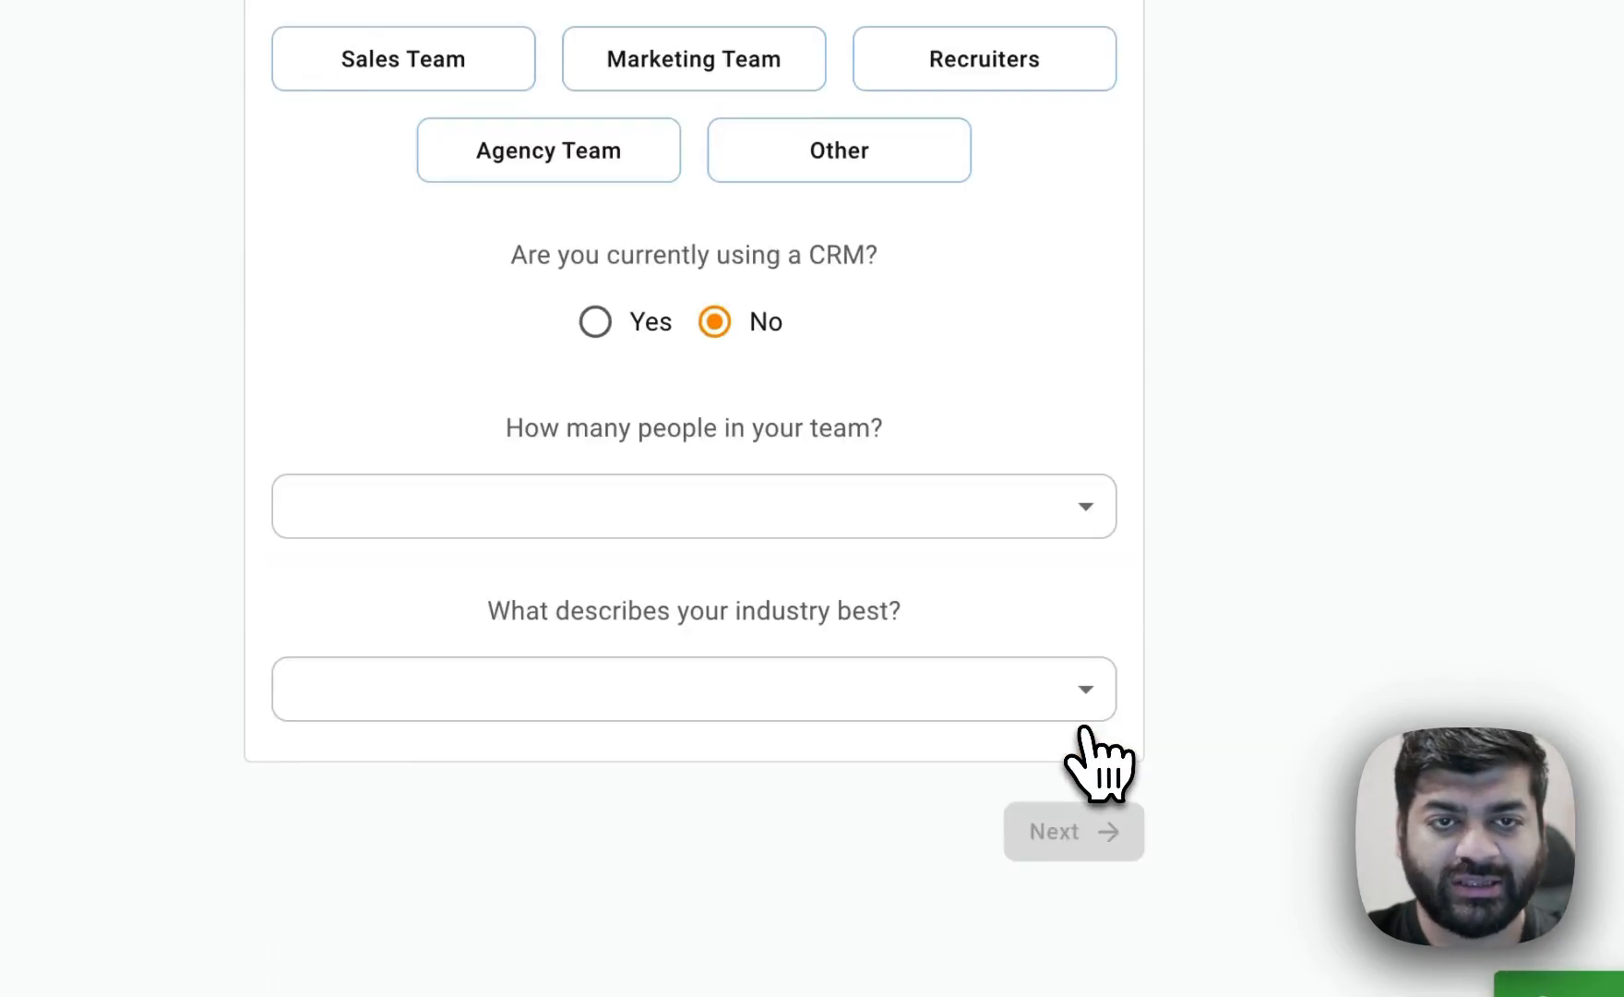
Choose Sales Team, a team size of 20+ and the SaaS industry, then continue.
{"action": "left_click", "coordinate": [683, 248]}
{"action": "left_click", "coordinate": [780, 692]}
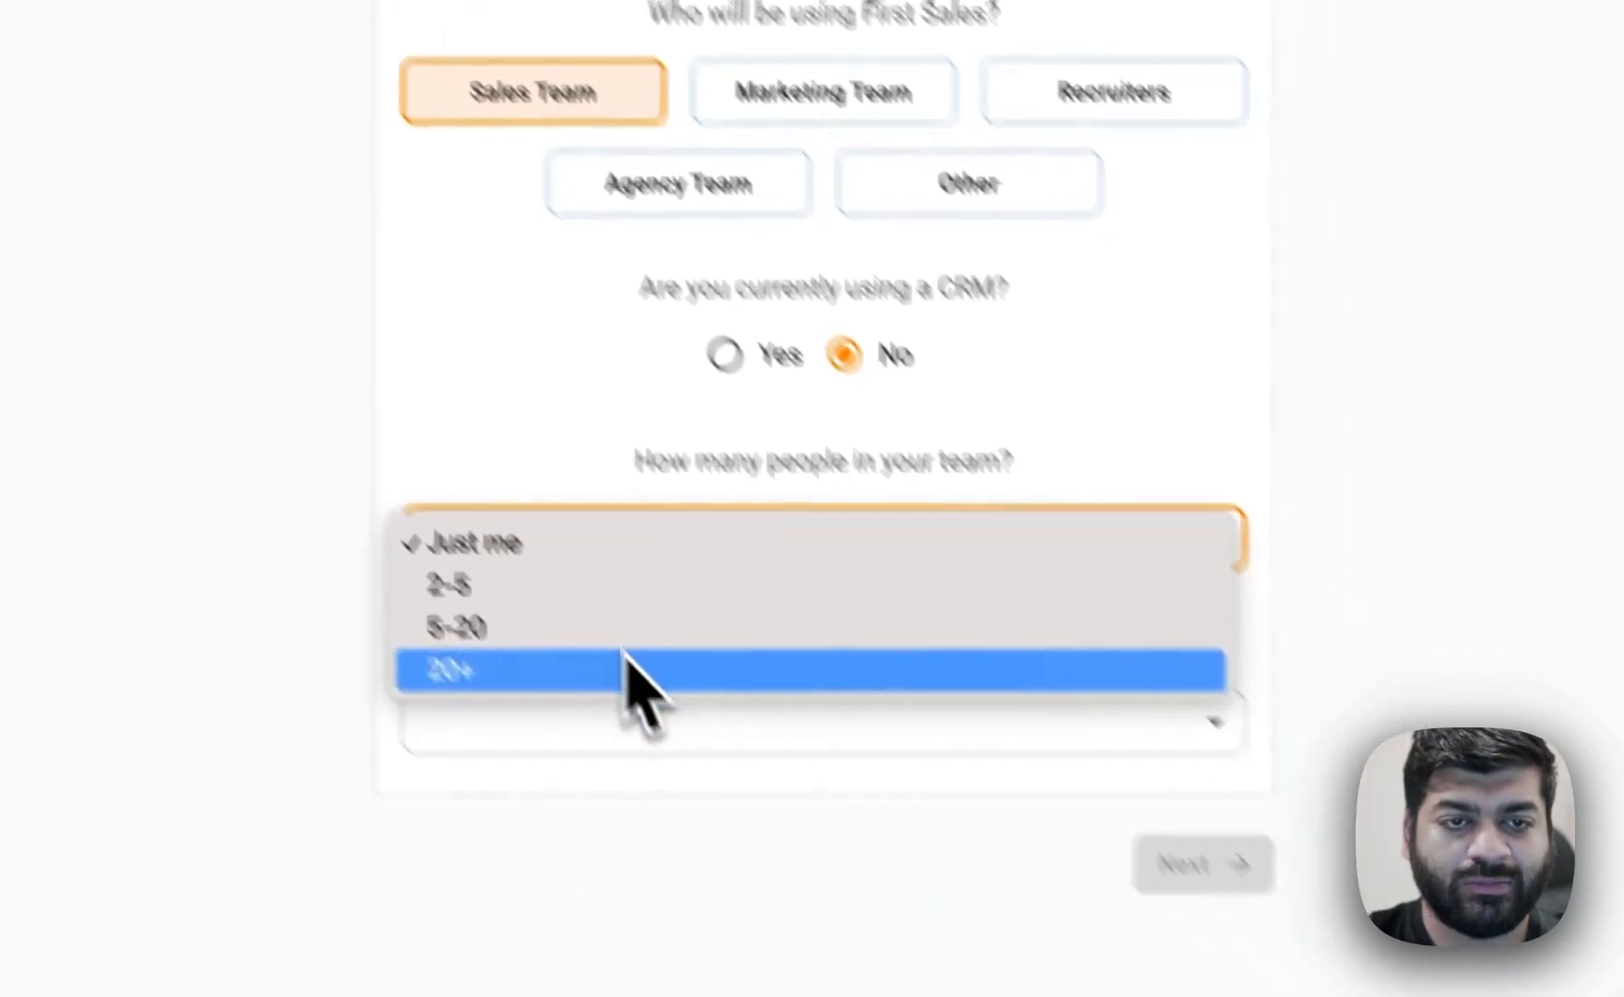
{"action": "left_click", "coordinate": [627, 669]}
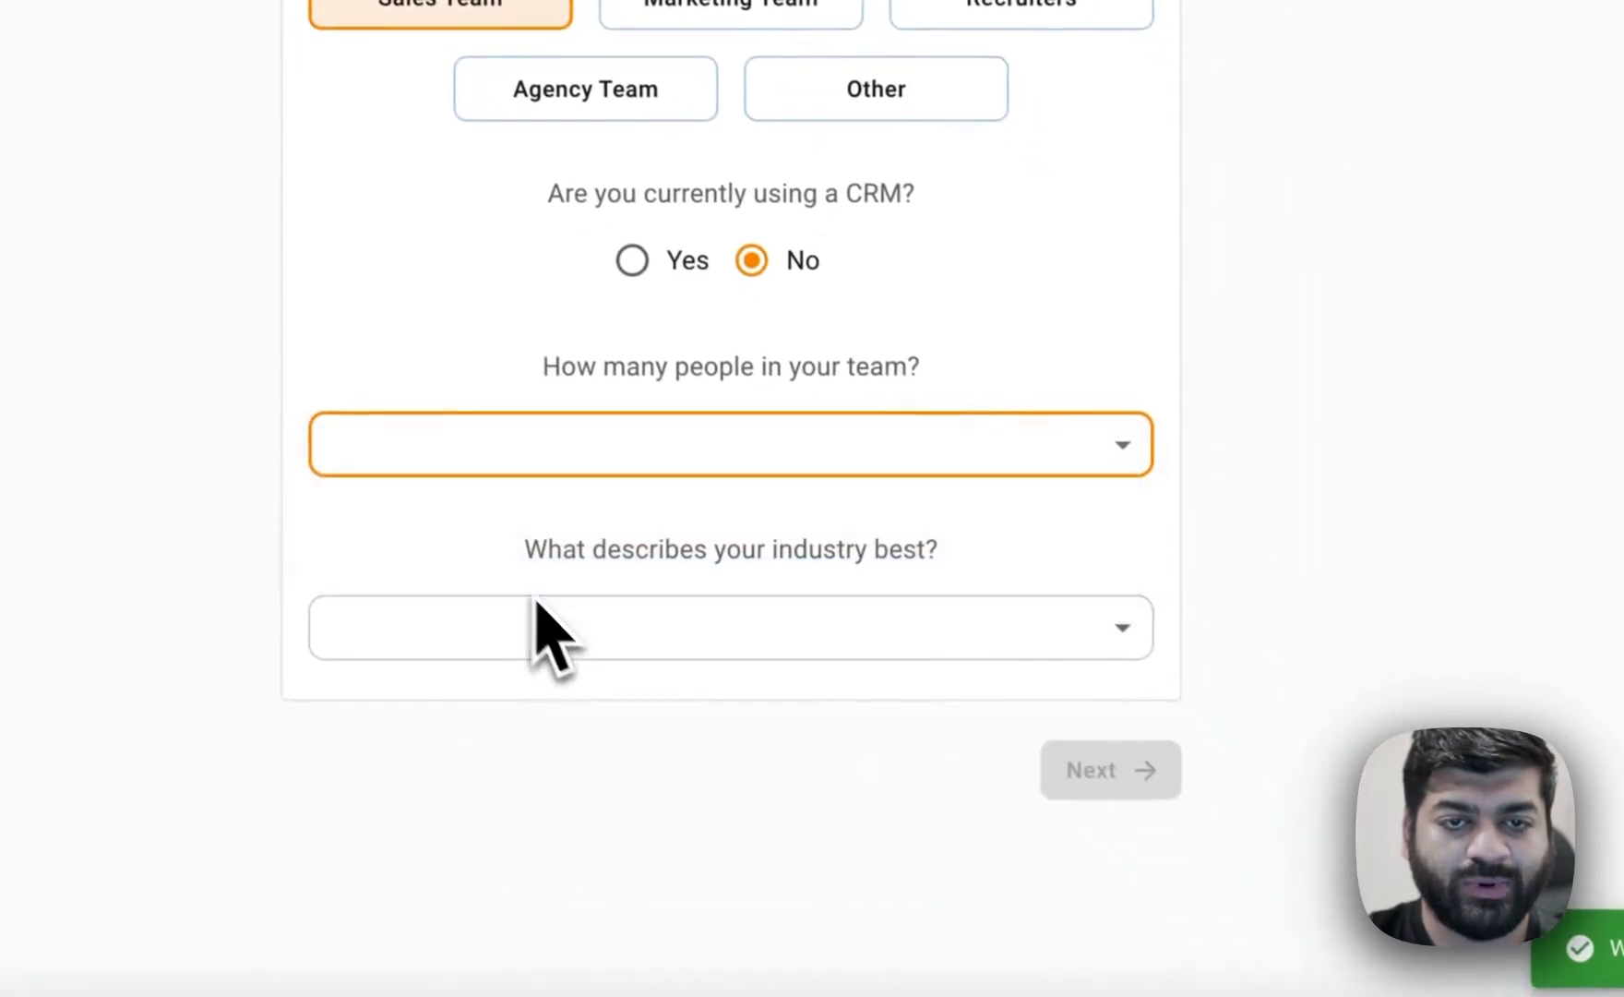
{"action": "left_click", "coordinate": [553, 635]}
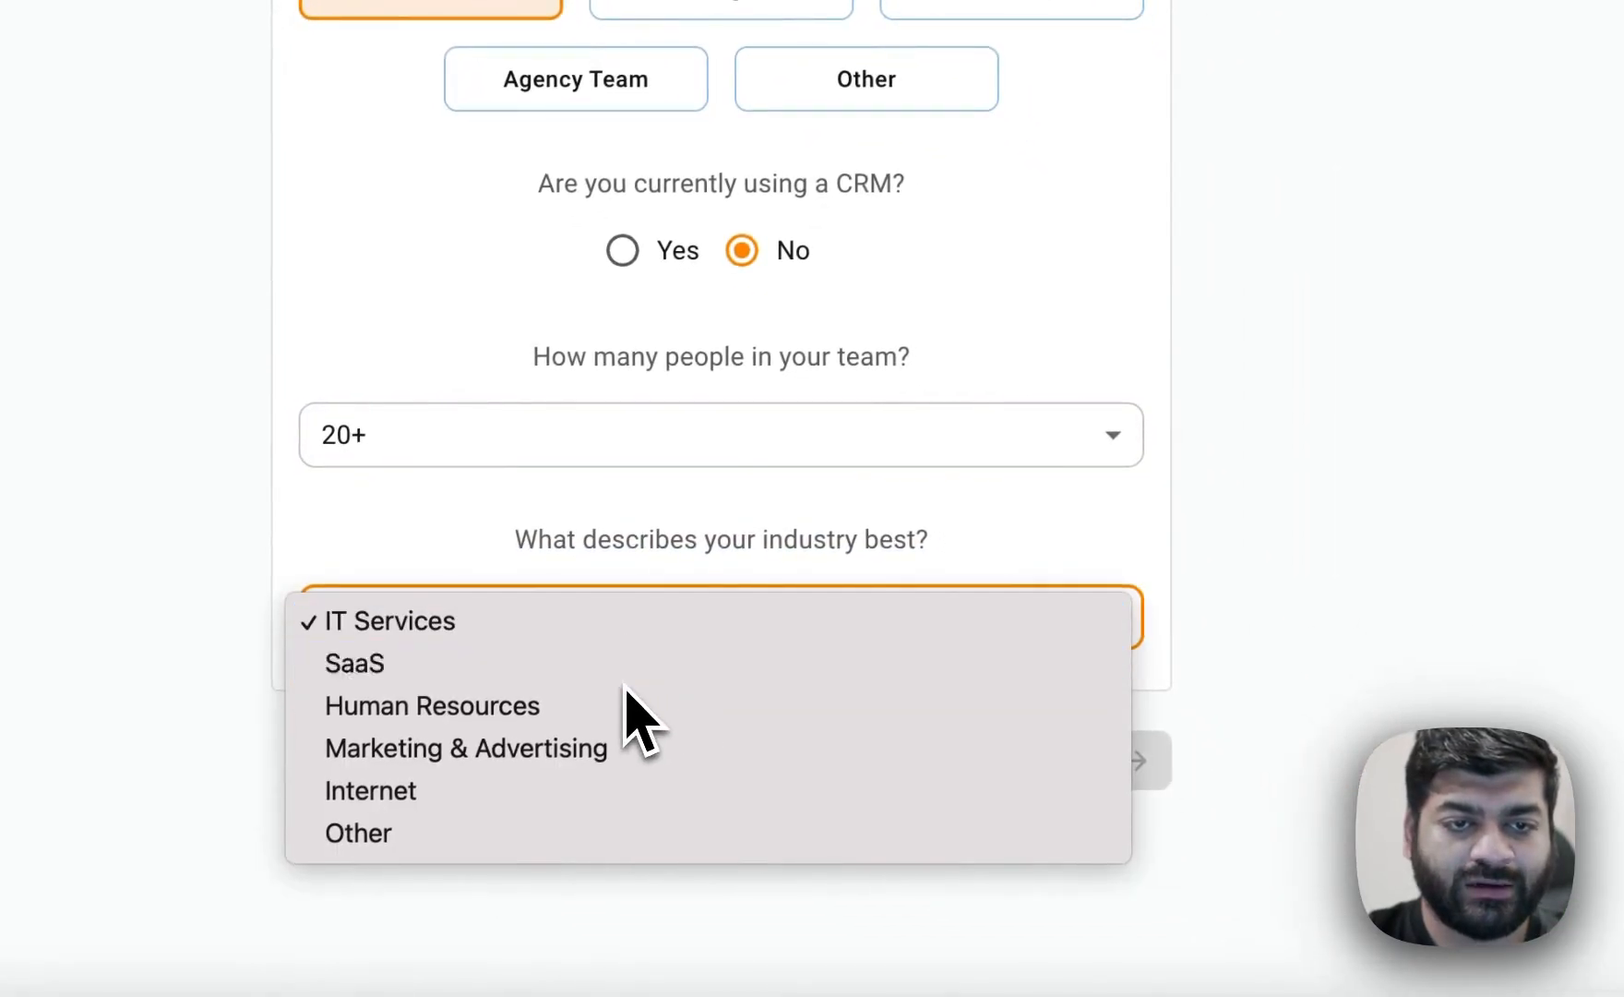
{"action": "left_click", "coordinate": [628, 662]}
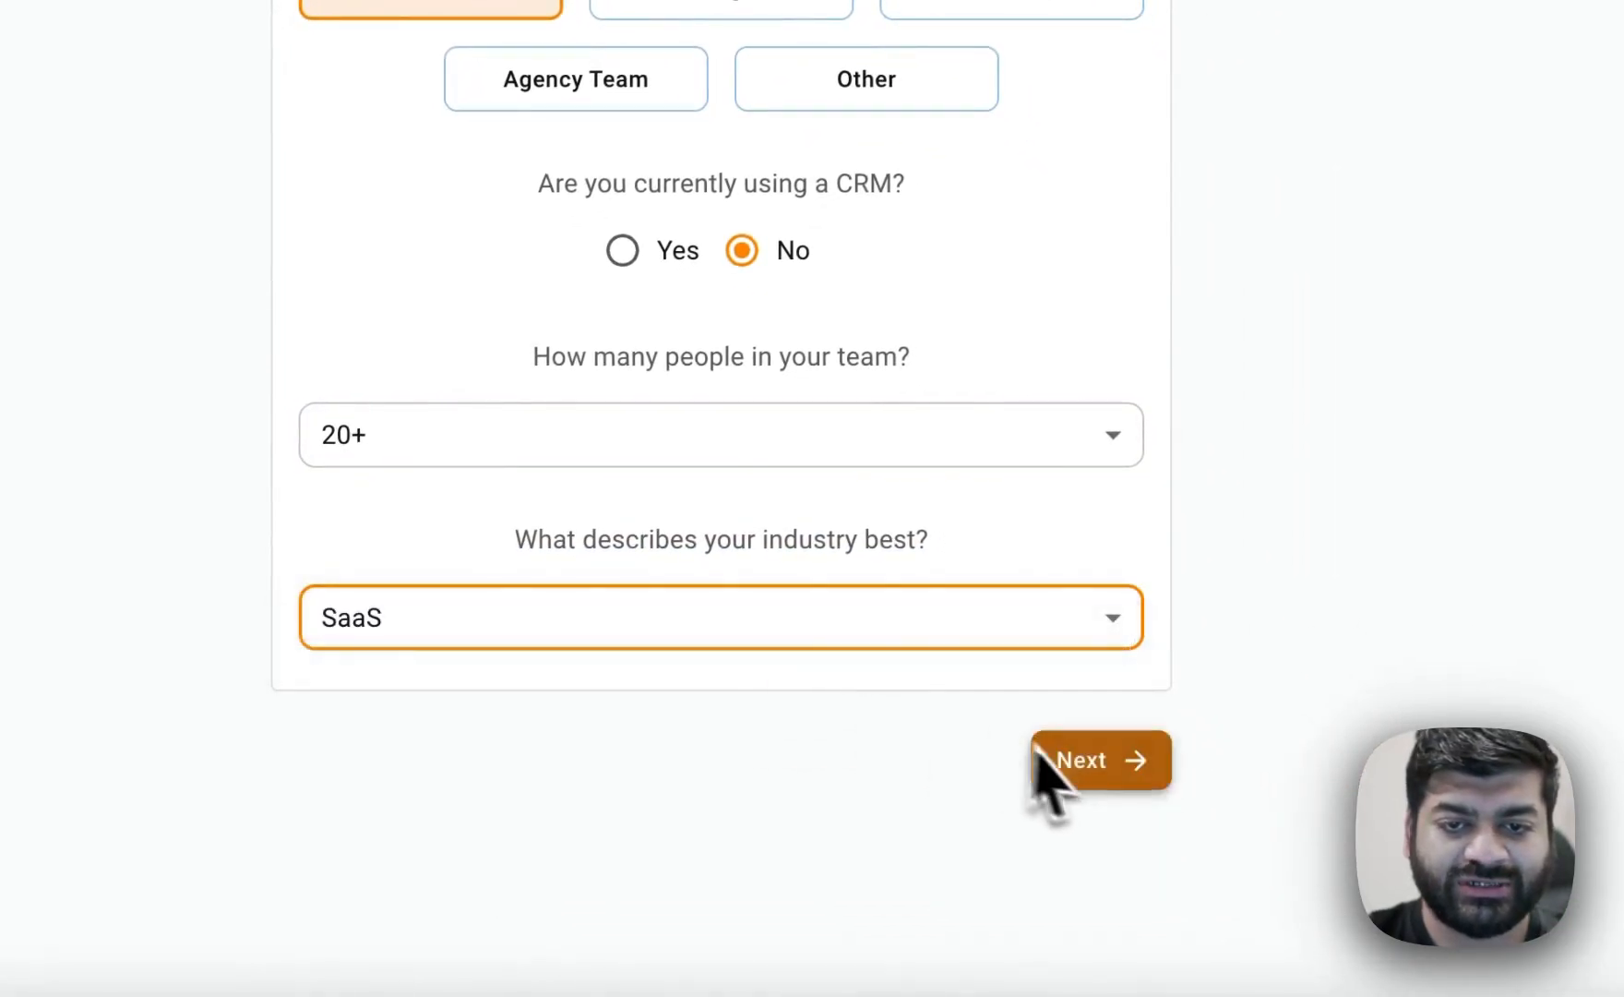
{"action": "left_click", "coordinate": [1061, 760]}
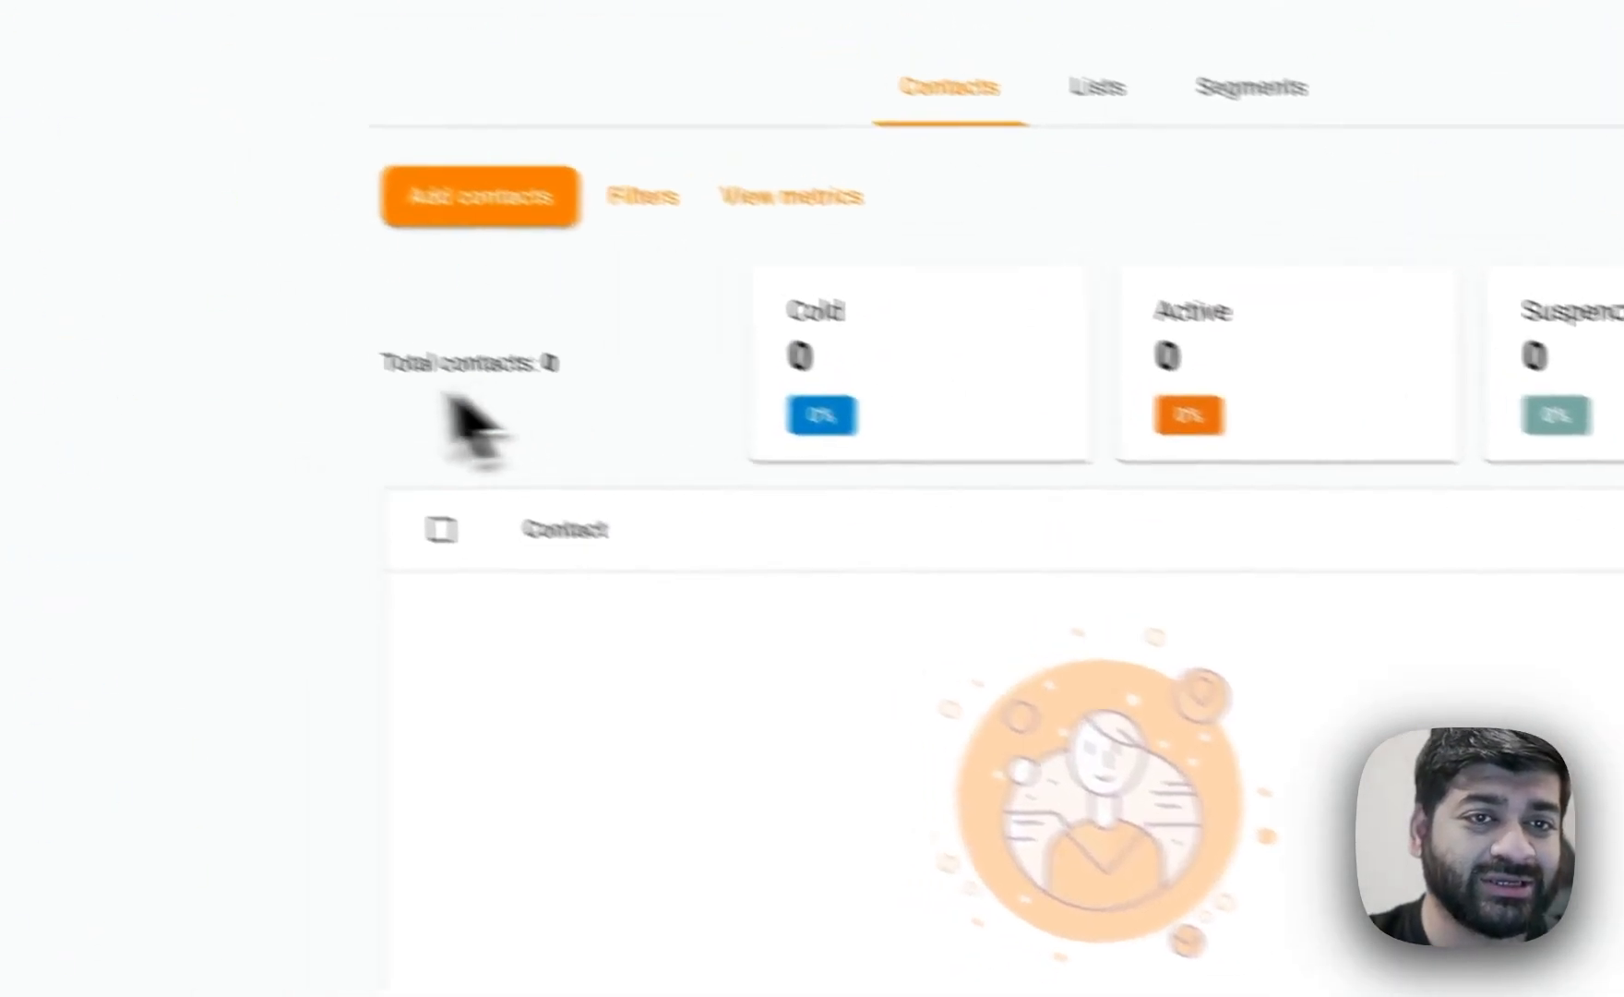
Start adding contacts by creating a new list titled Demo.
{"action": "left_click", "coordinate": [527, 188]}
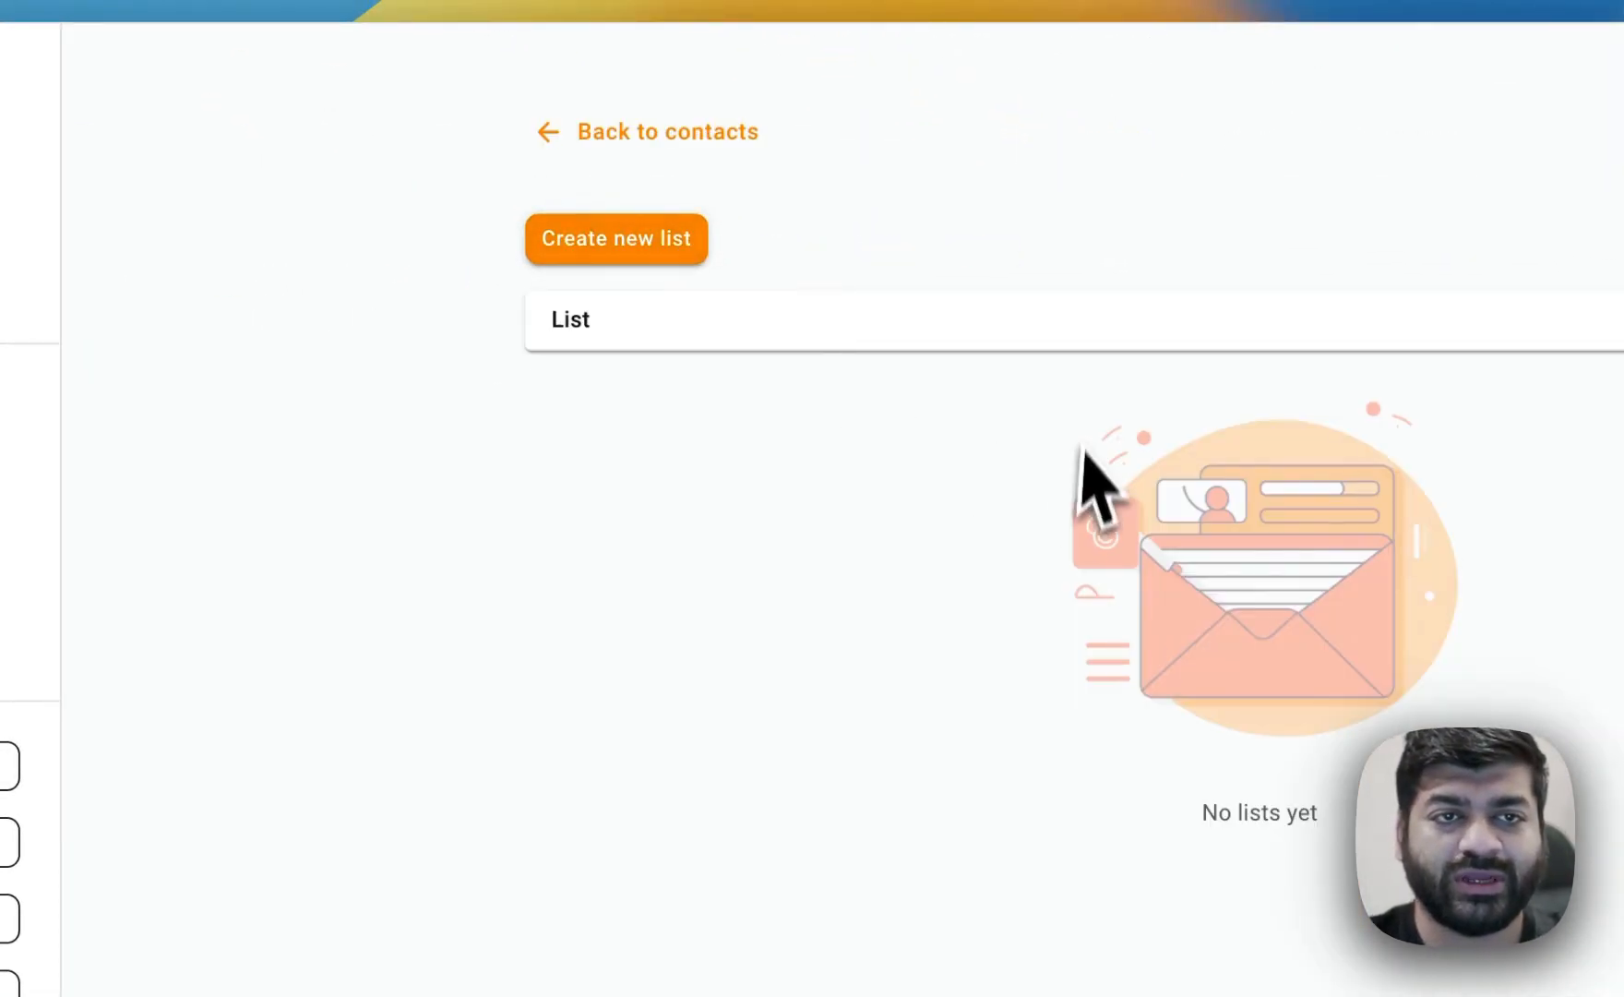
{"action": "left_click", "coordinate": [683, 254]}
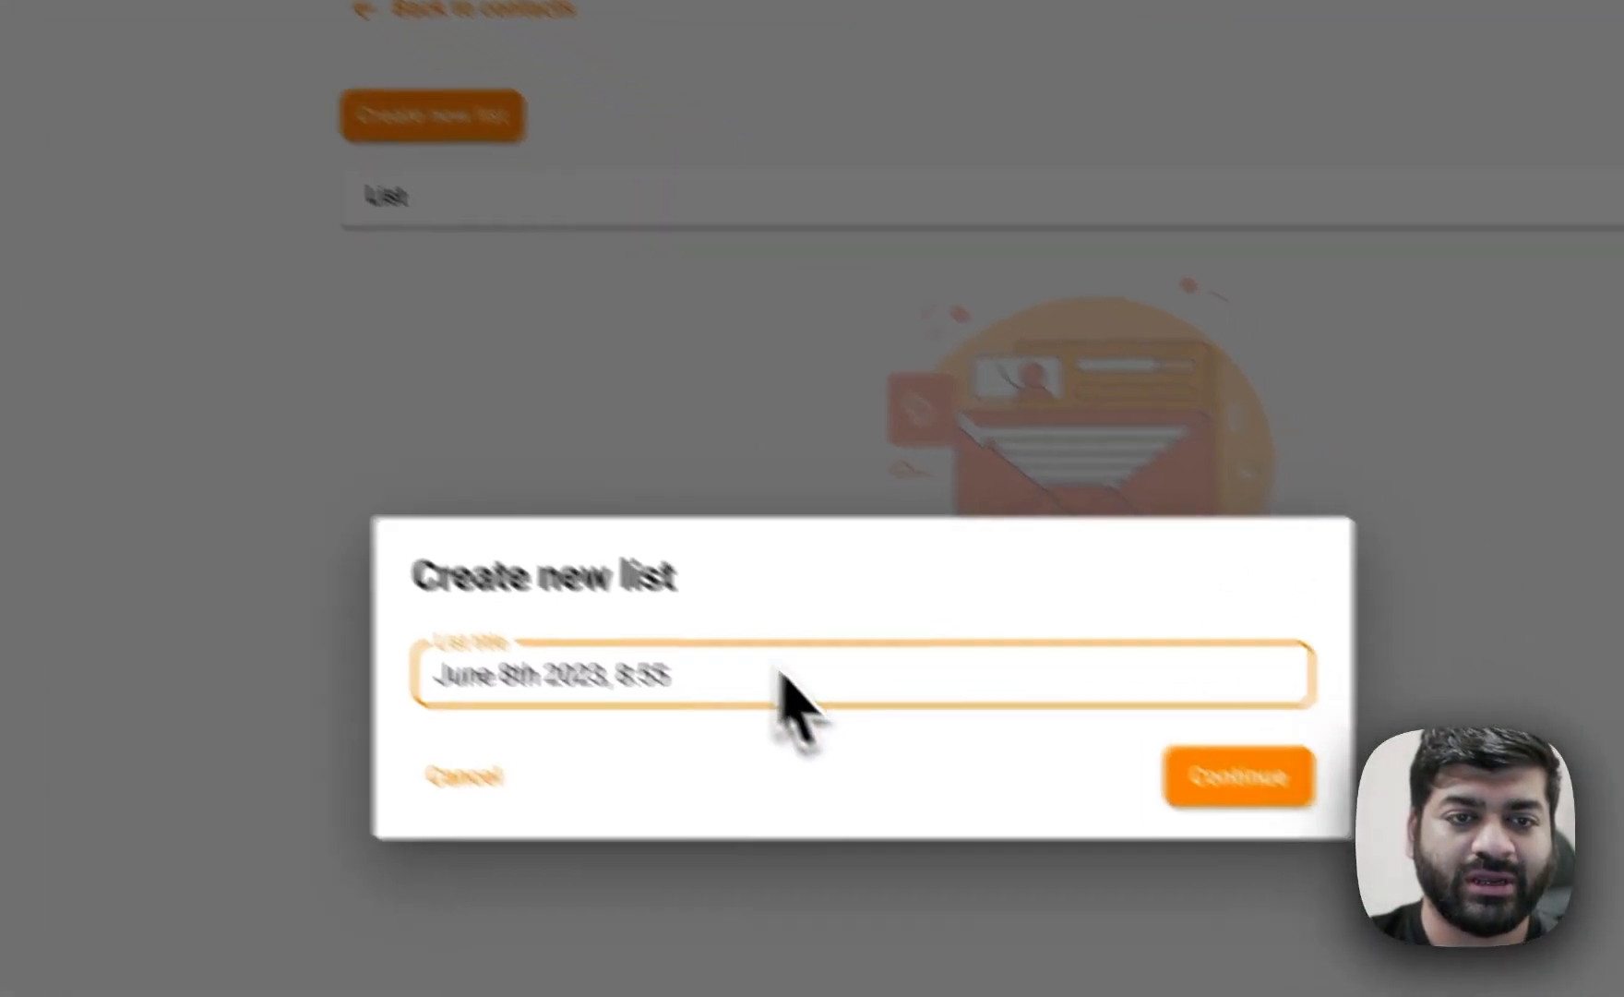
{"action": "triple_click", "coordinate": [1008, 817]}
{"action": "type", "text": "Demo"}
{"action": "key", "text": "Return"}
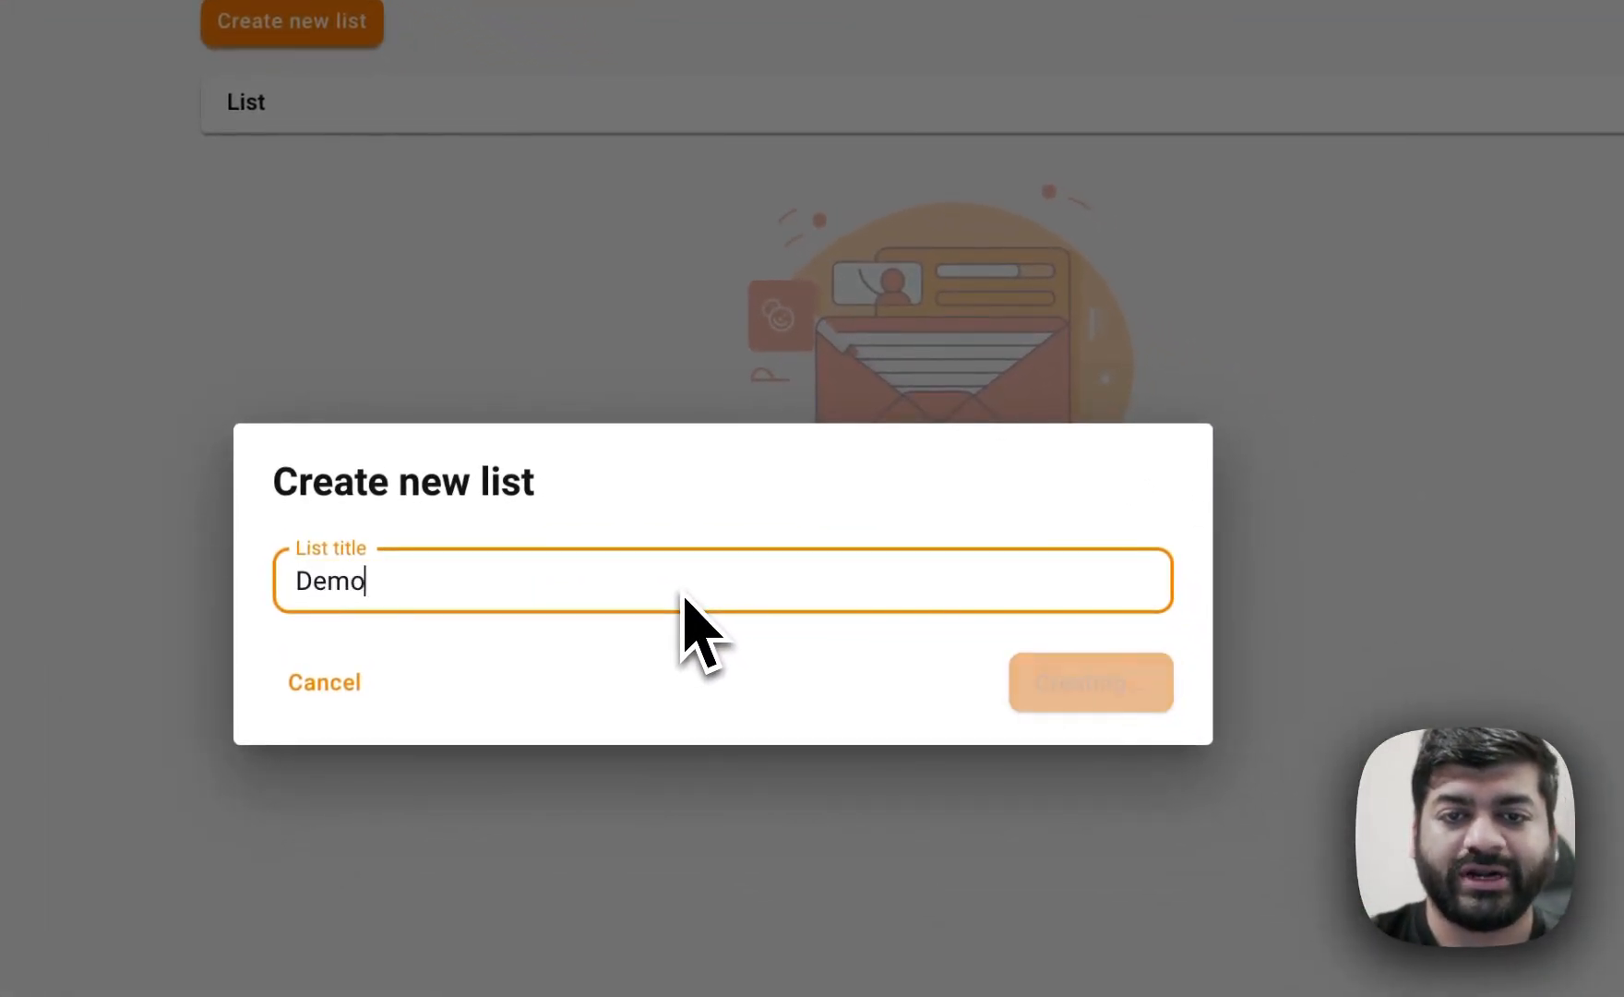
Upload the file test - test.csv and proceed with the parsed contacts.
{"action": "left_click", "coordinate": [949, 514]}
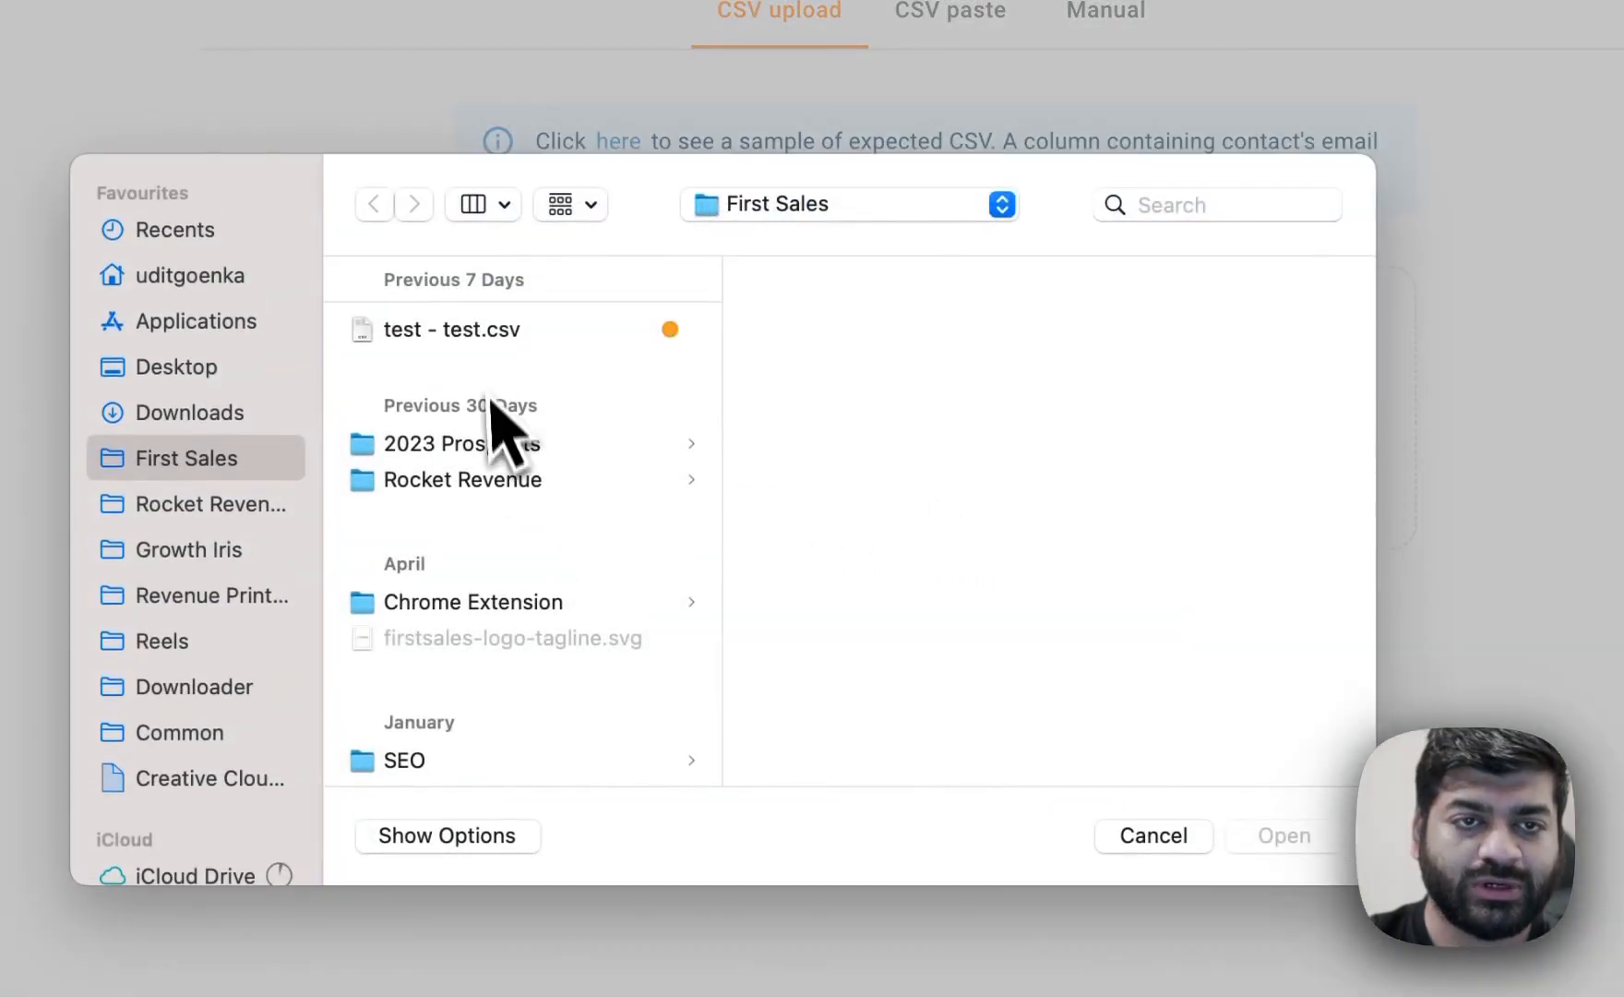
{"action": "double_click", "coordinate": [492, 337]}
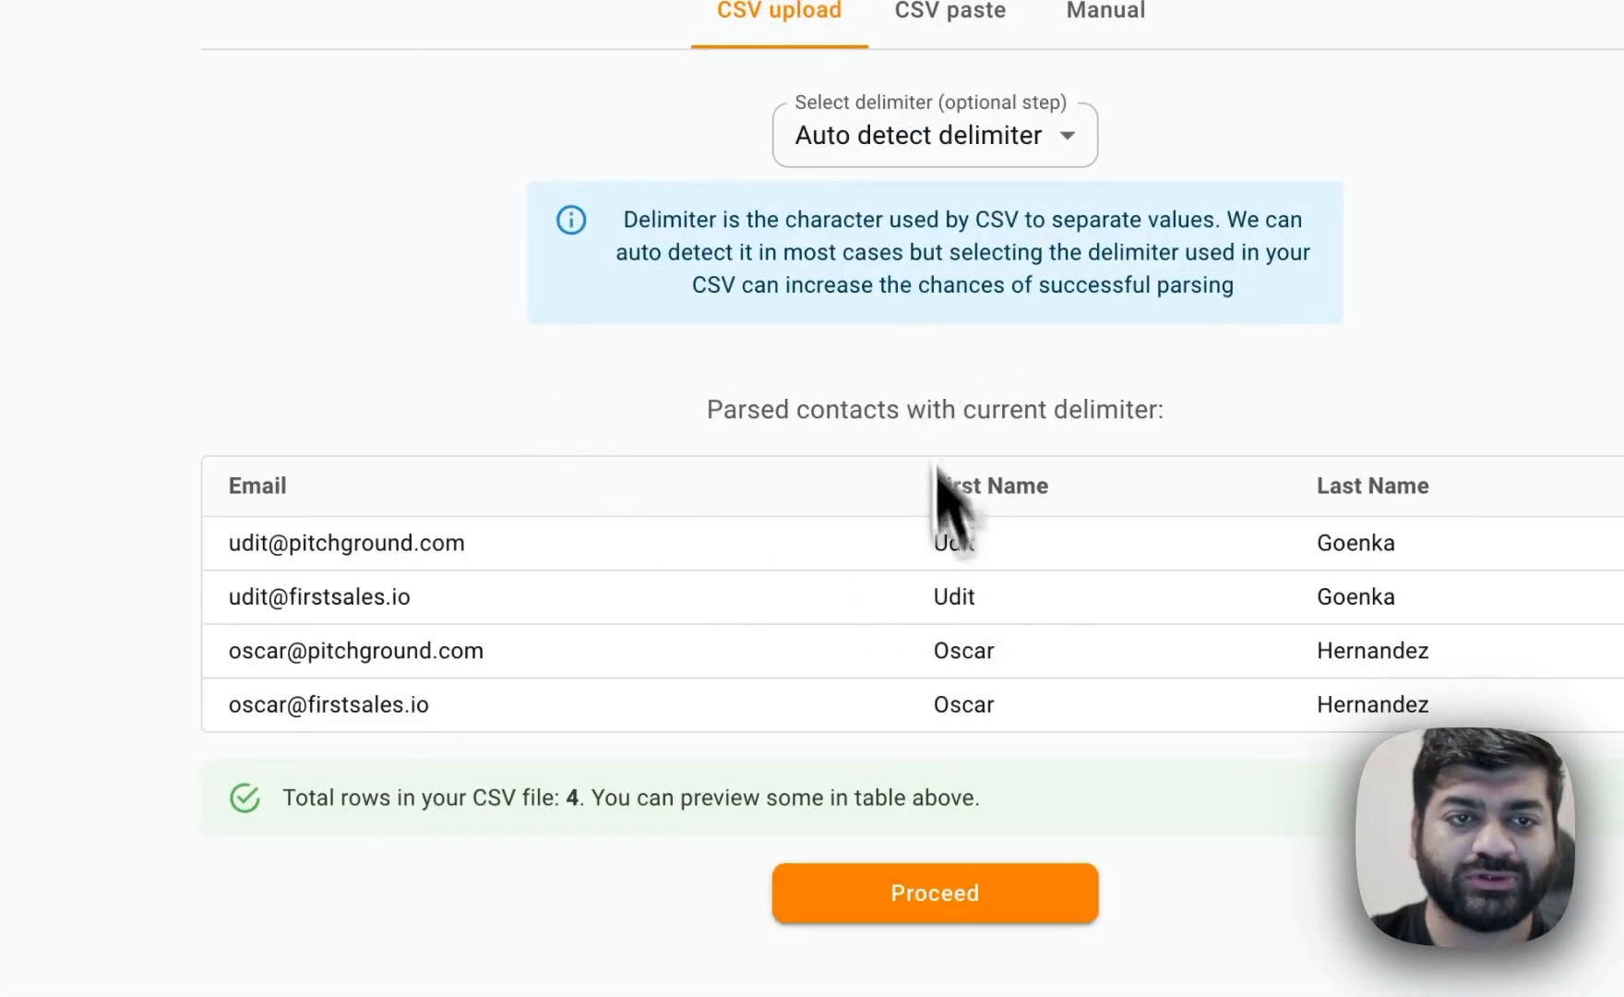
{"action": "left_click", "coordinate": [950, 889]}
Tag the imported contacts with US and upload them.
{"action": "left_click", "coordinate": [726, 443]}
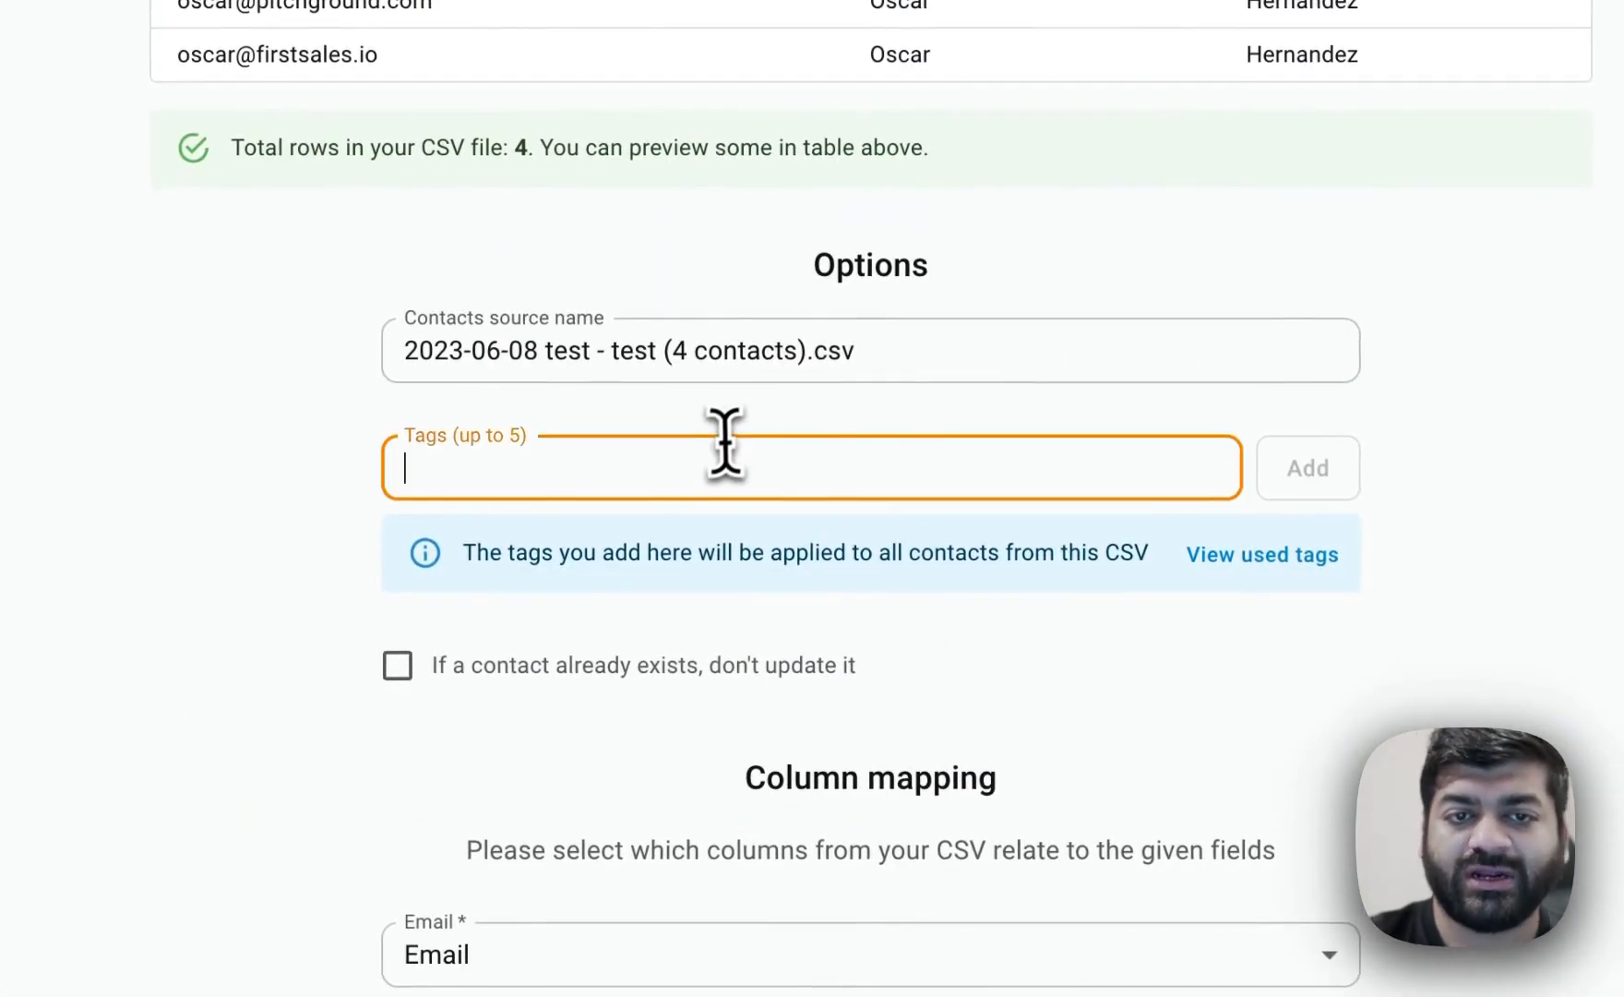
{"action": "type", "text": "United States"}
{"action": "key", "text": "super+a"}
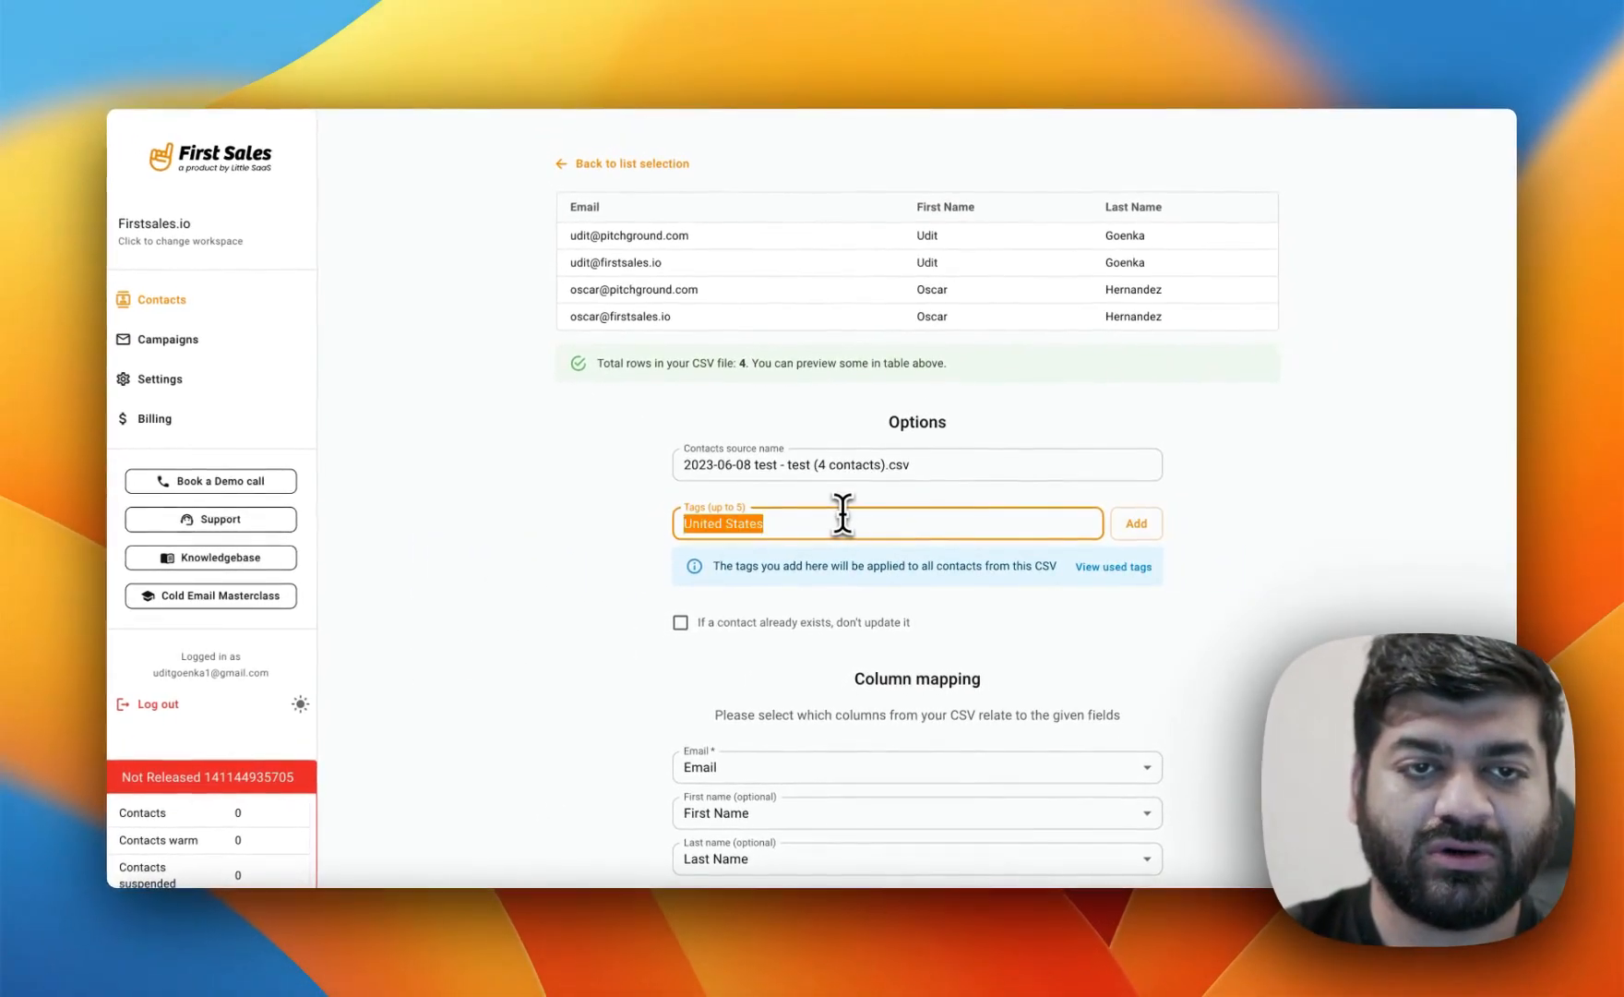
{"action": "type", "text": "US"}
{"action": "key", "text": "Return"}
{"action": "scroll", "coordinate": [880, 553], "scroll_direction": "down", "scroll_amount": 5}
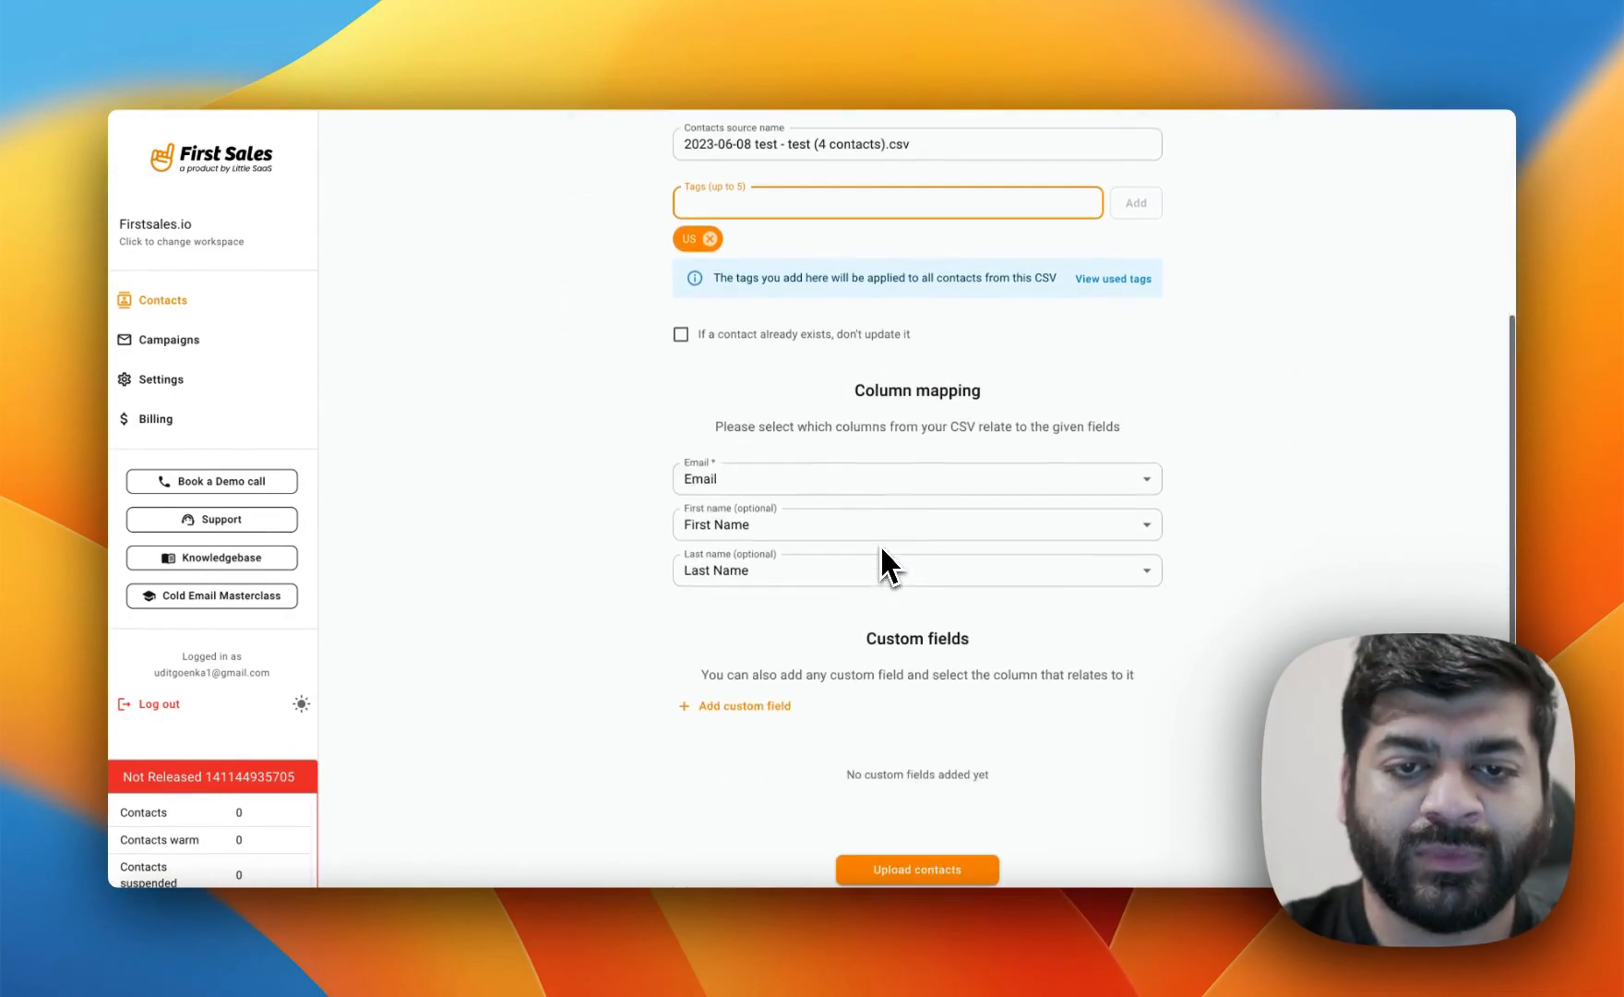
{"action": "left_click", "coordinate": [918, 870]}
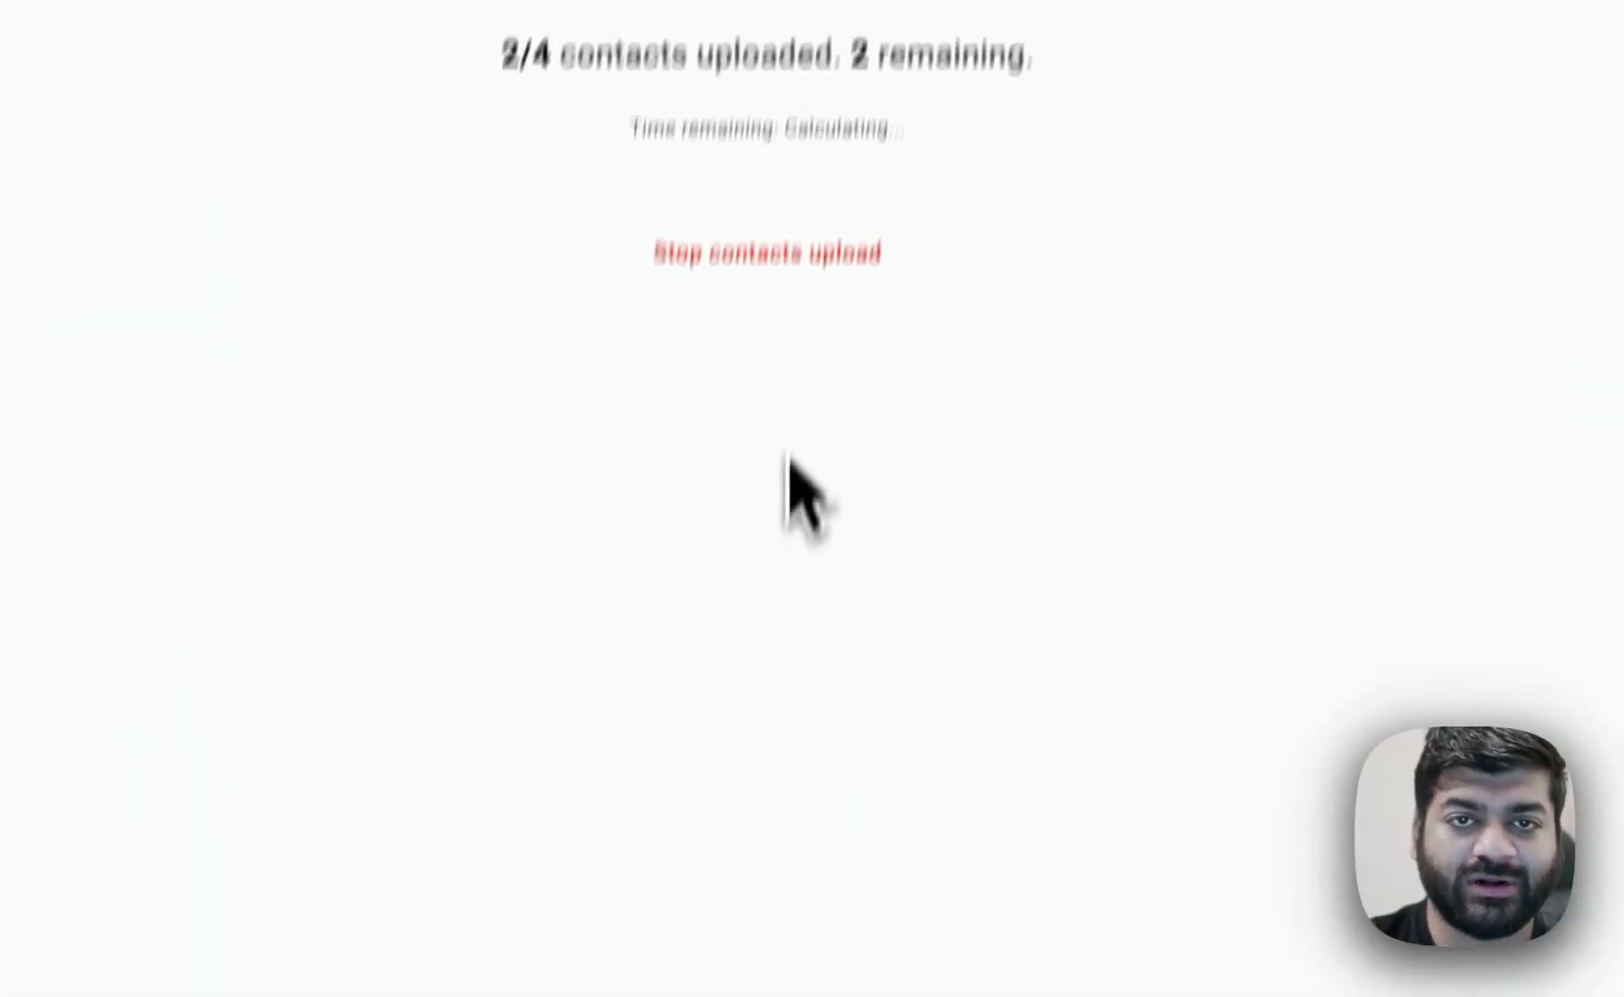
{"action": "left_click", "coordinate": [826, 92]}
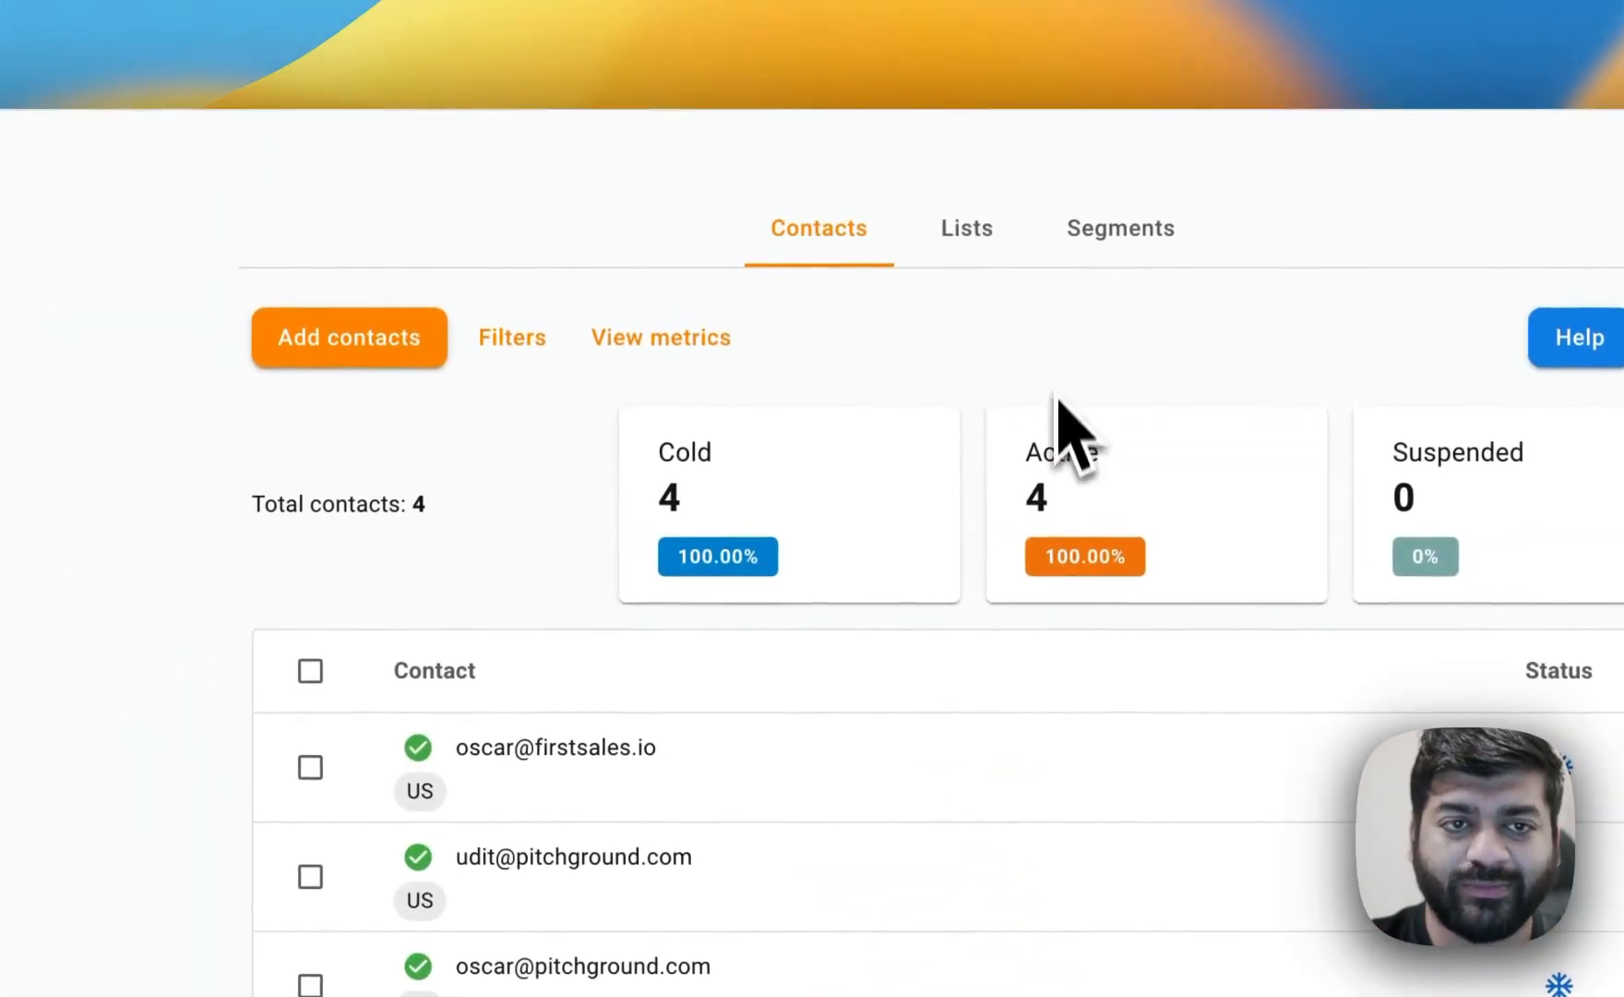
Create a new segment named Demo 01.
{"action": "left_click", "coordinate": [1015, 231]}
{"action": "left_click", "coordinate": [1155, 237]}
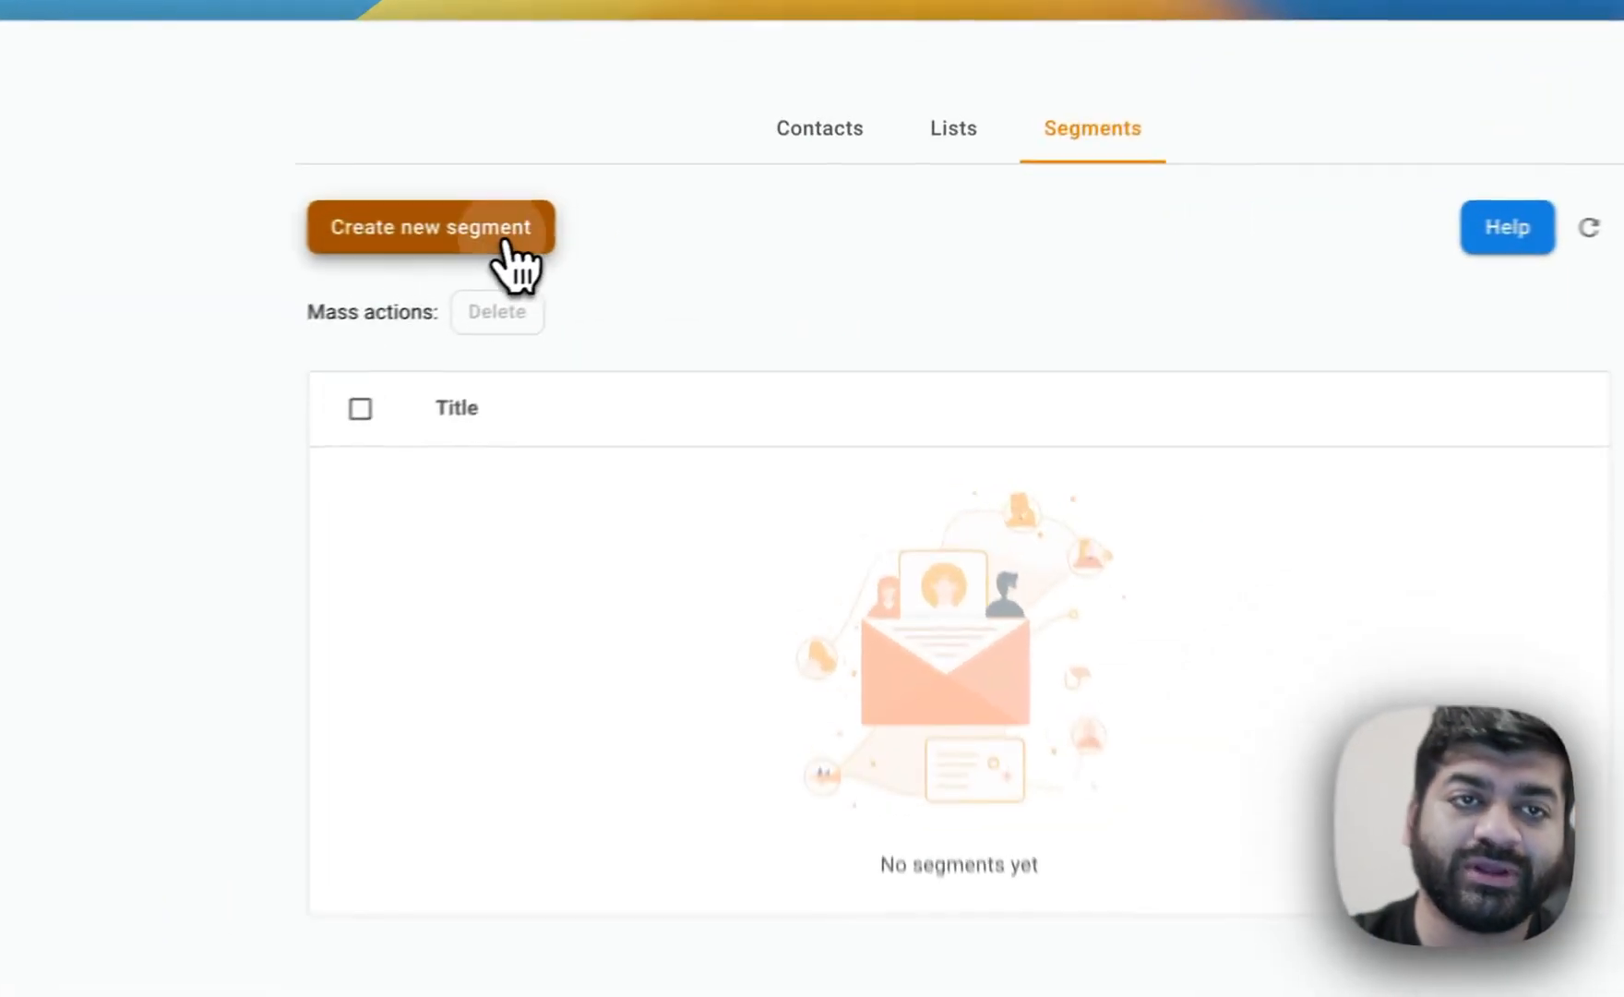
{"action": "left_click", "coordinate": [667, 235]}
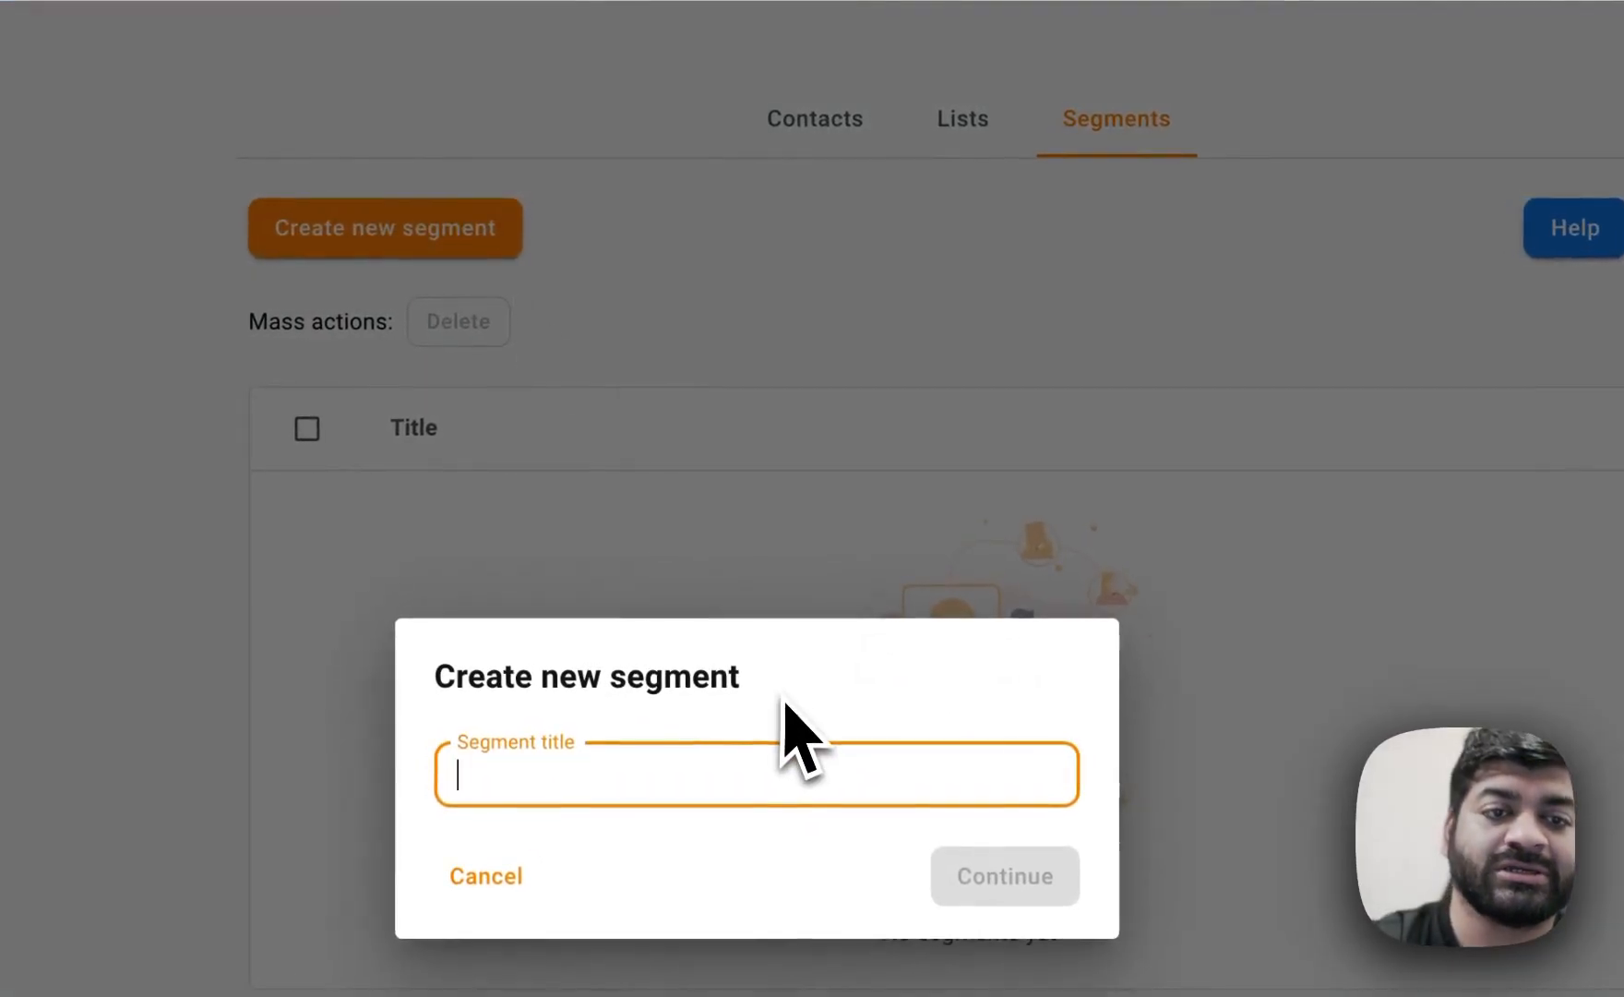
{"action": "type", "text": "Demo 01"}
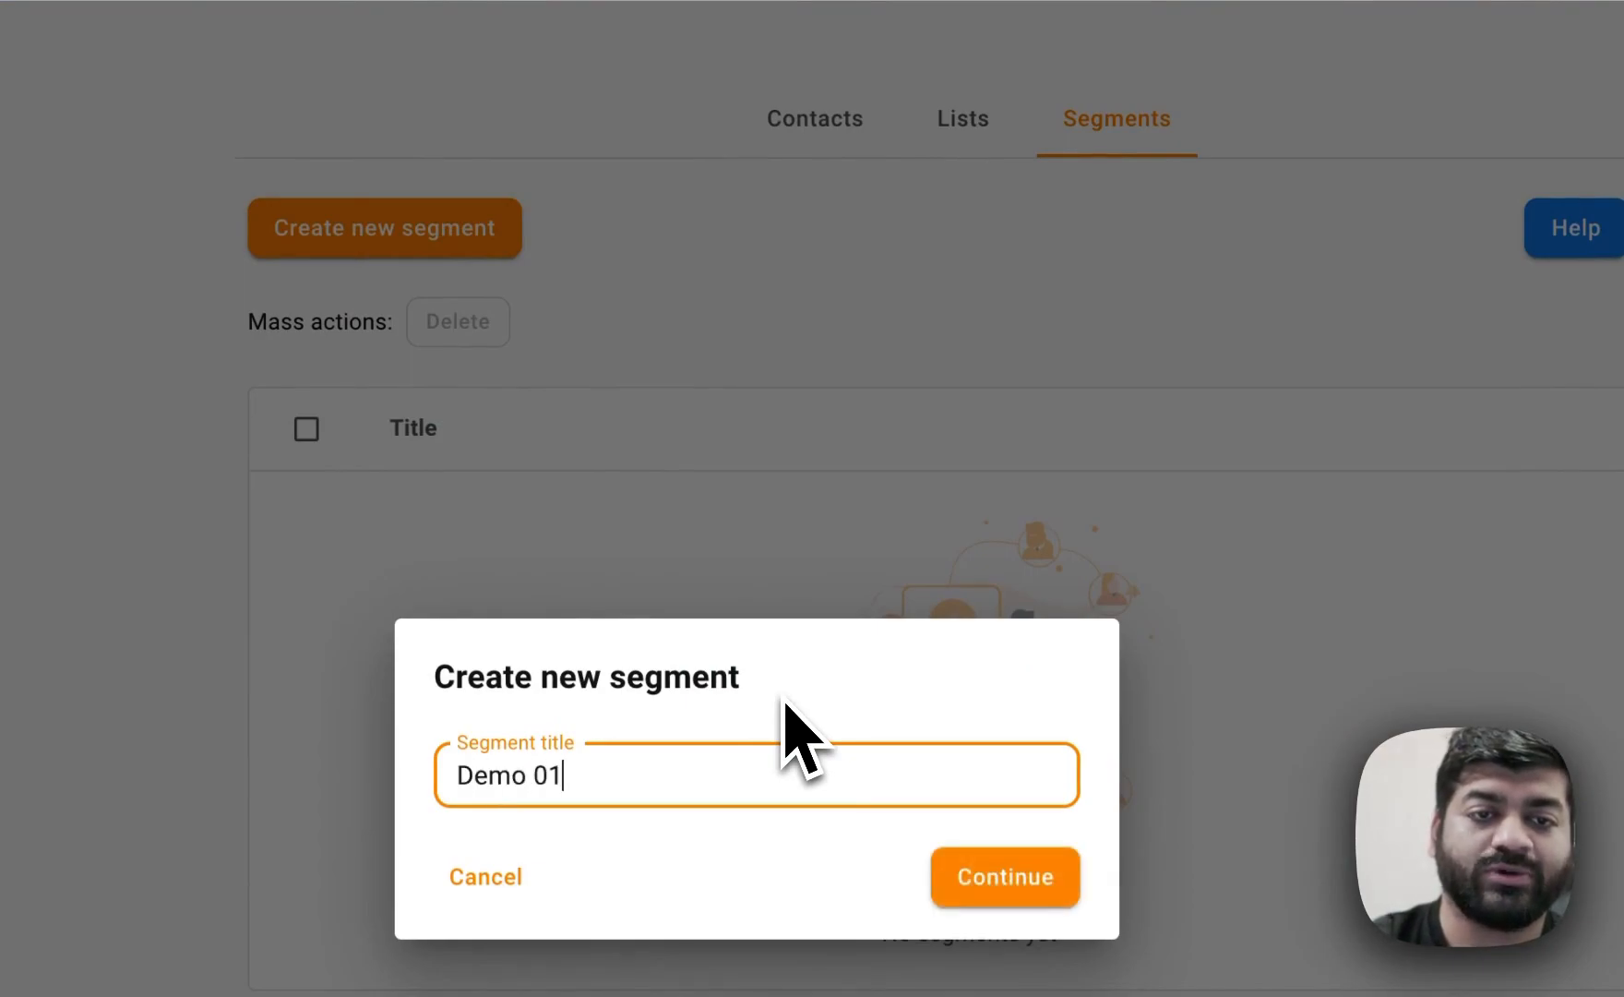
{"action": "key", "text": "Return"}
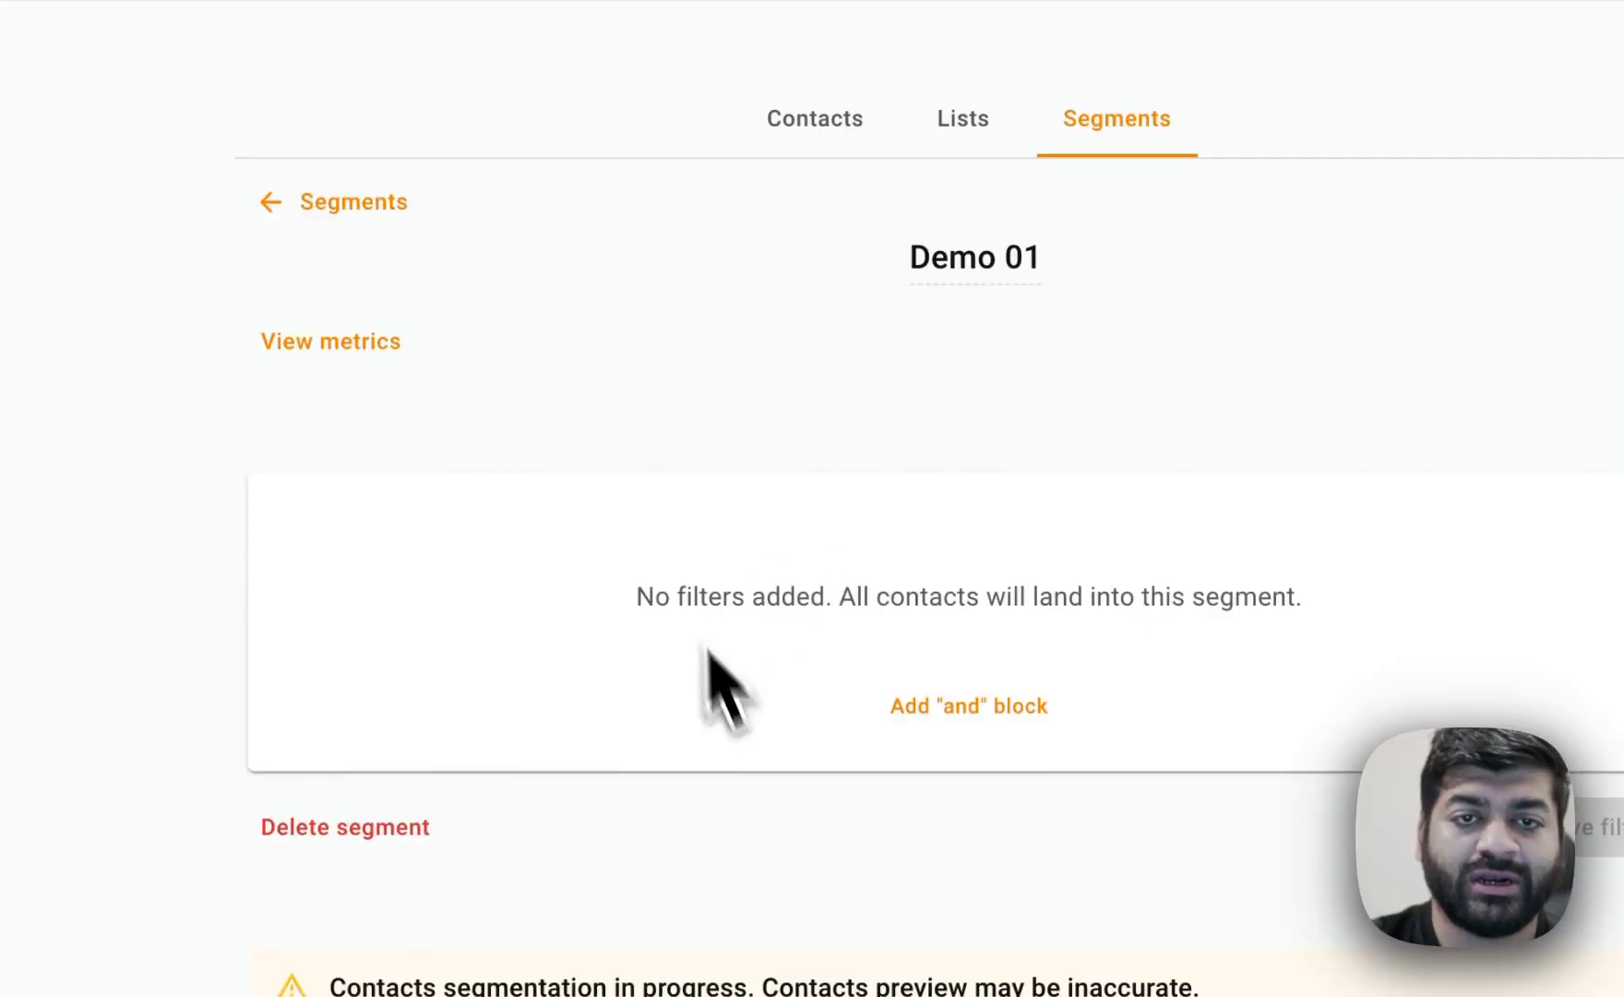
Add a Tags include filter for the US tag to the segment and save the filters.
{"action": "left_click", "coordinate": [1059, 704]}
{"action": "left_click", "coordinate": [744, 602]}
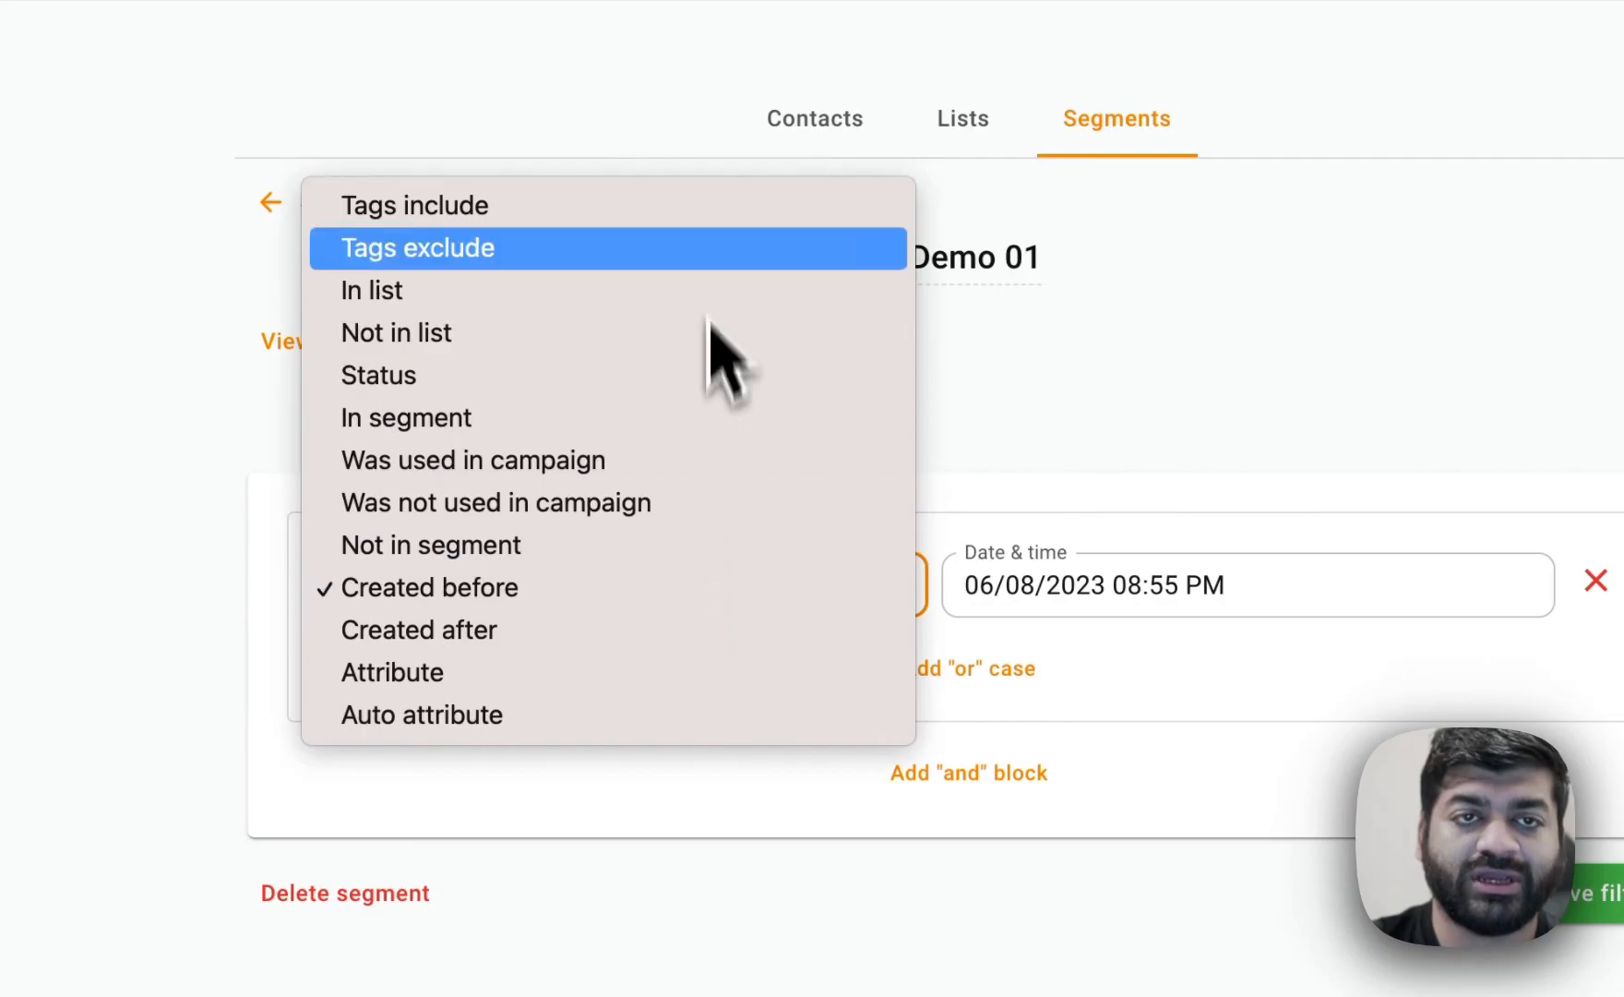
{"action": "left_click", "coordinate": [708, 208]}
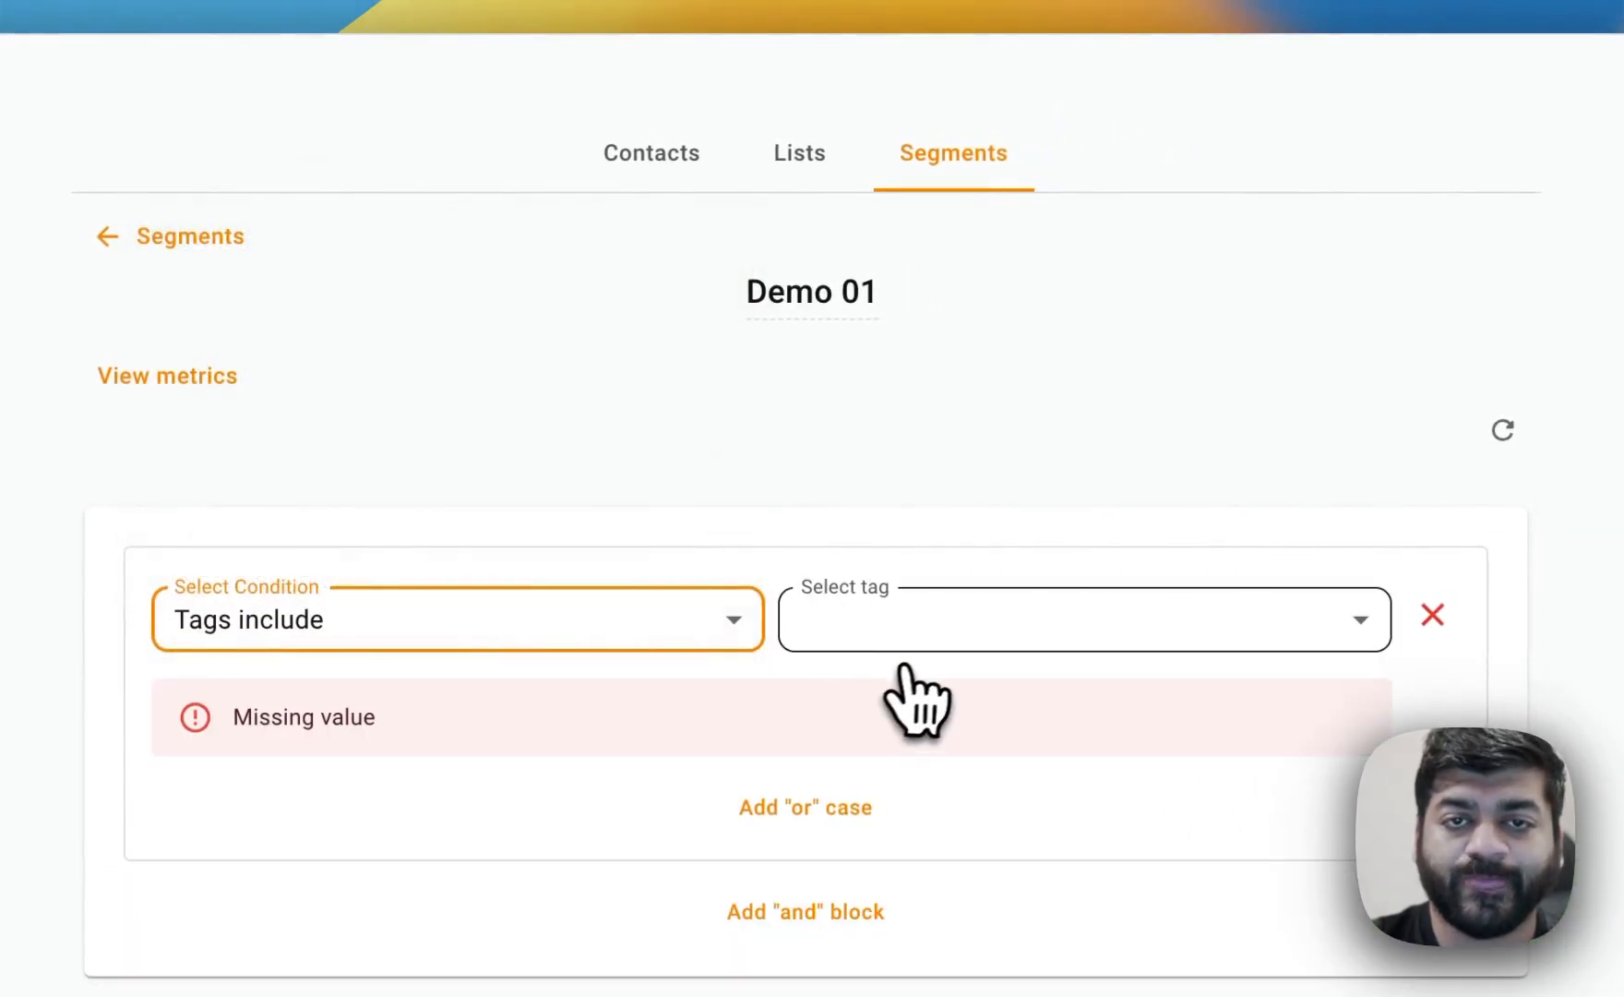
{"action": "left_click", "coordinate": [910, 637]}
{"action": "left_click", "coordinate": [918, 662]}
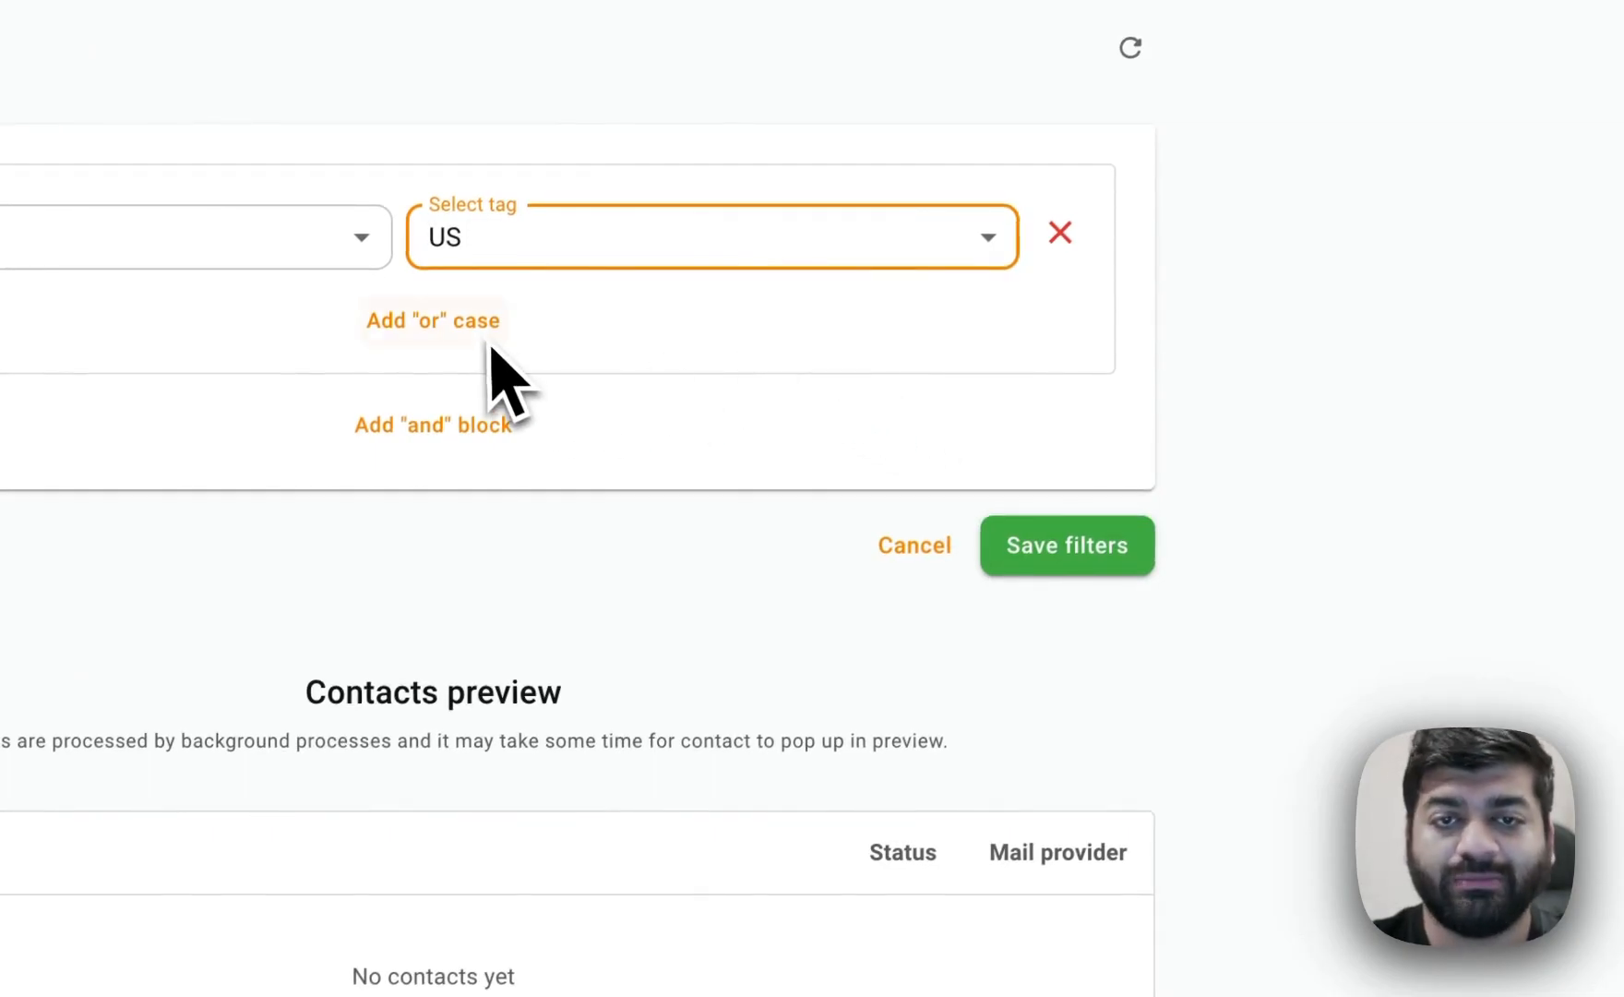
{"action": "left_click", "coordinate": [1111, 564]}
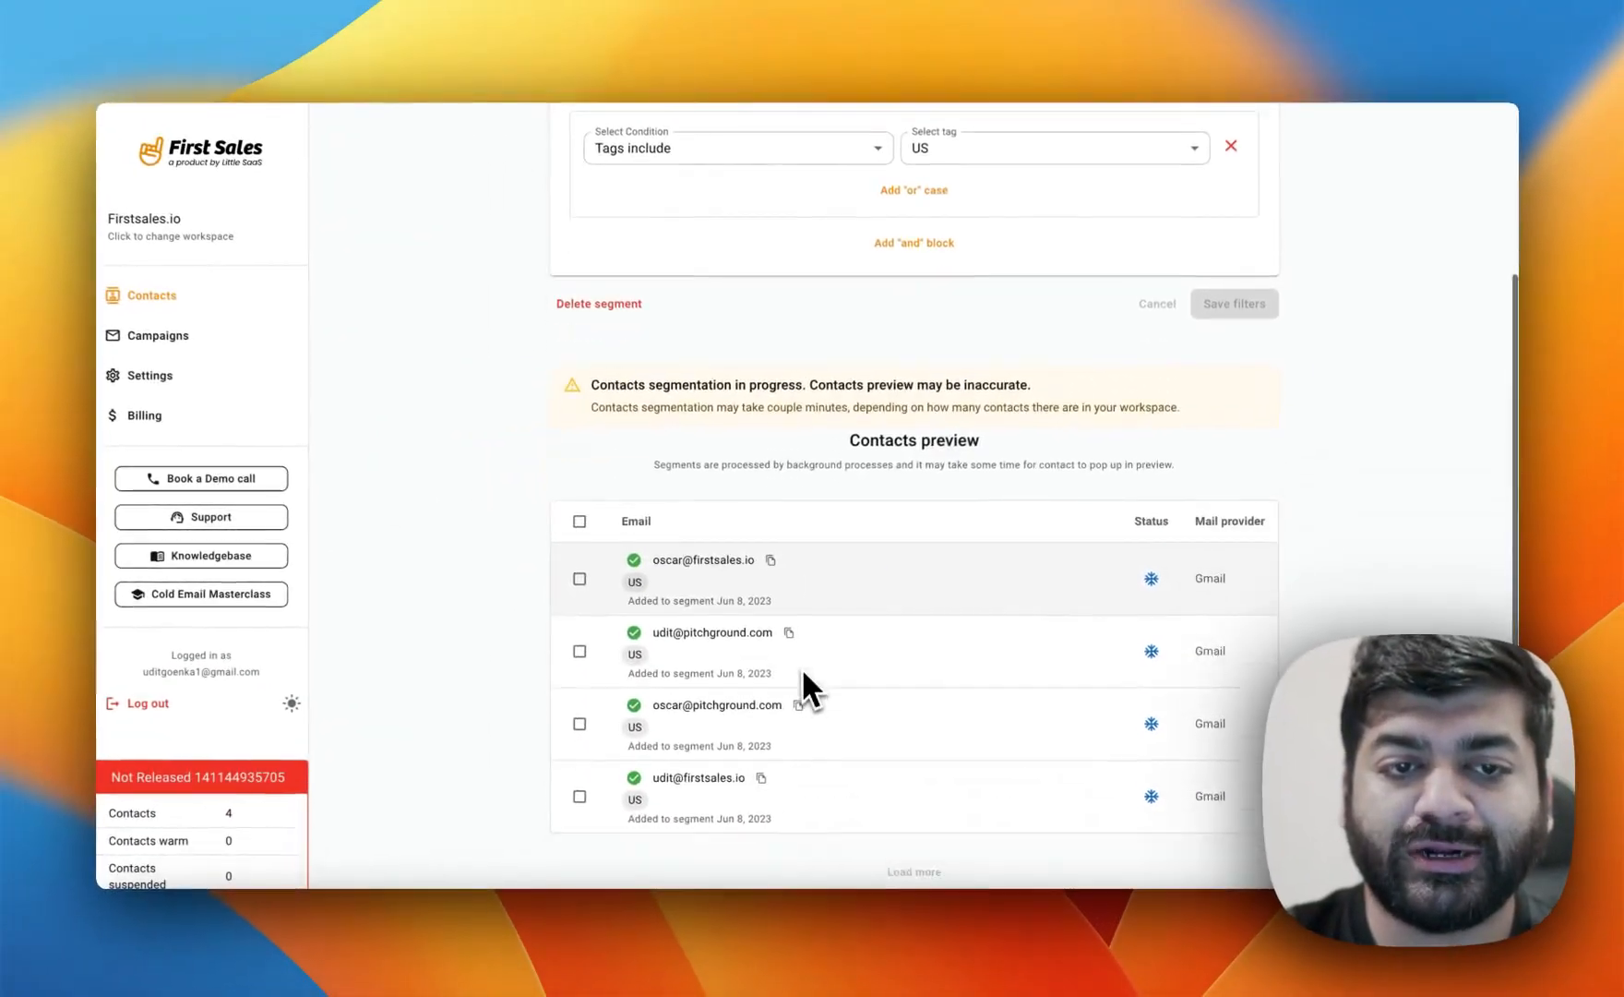
Review the segment's contacts preview.
{"action": "scroll", "coordinate": [803, 672], "scroll_direction": "down", "scroll_amount": 2}
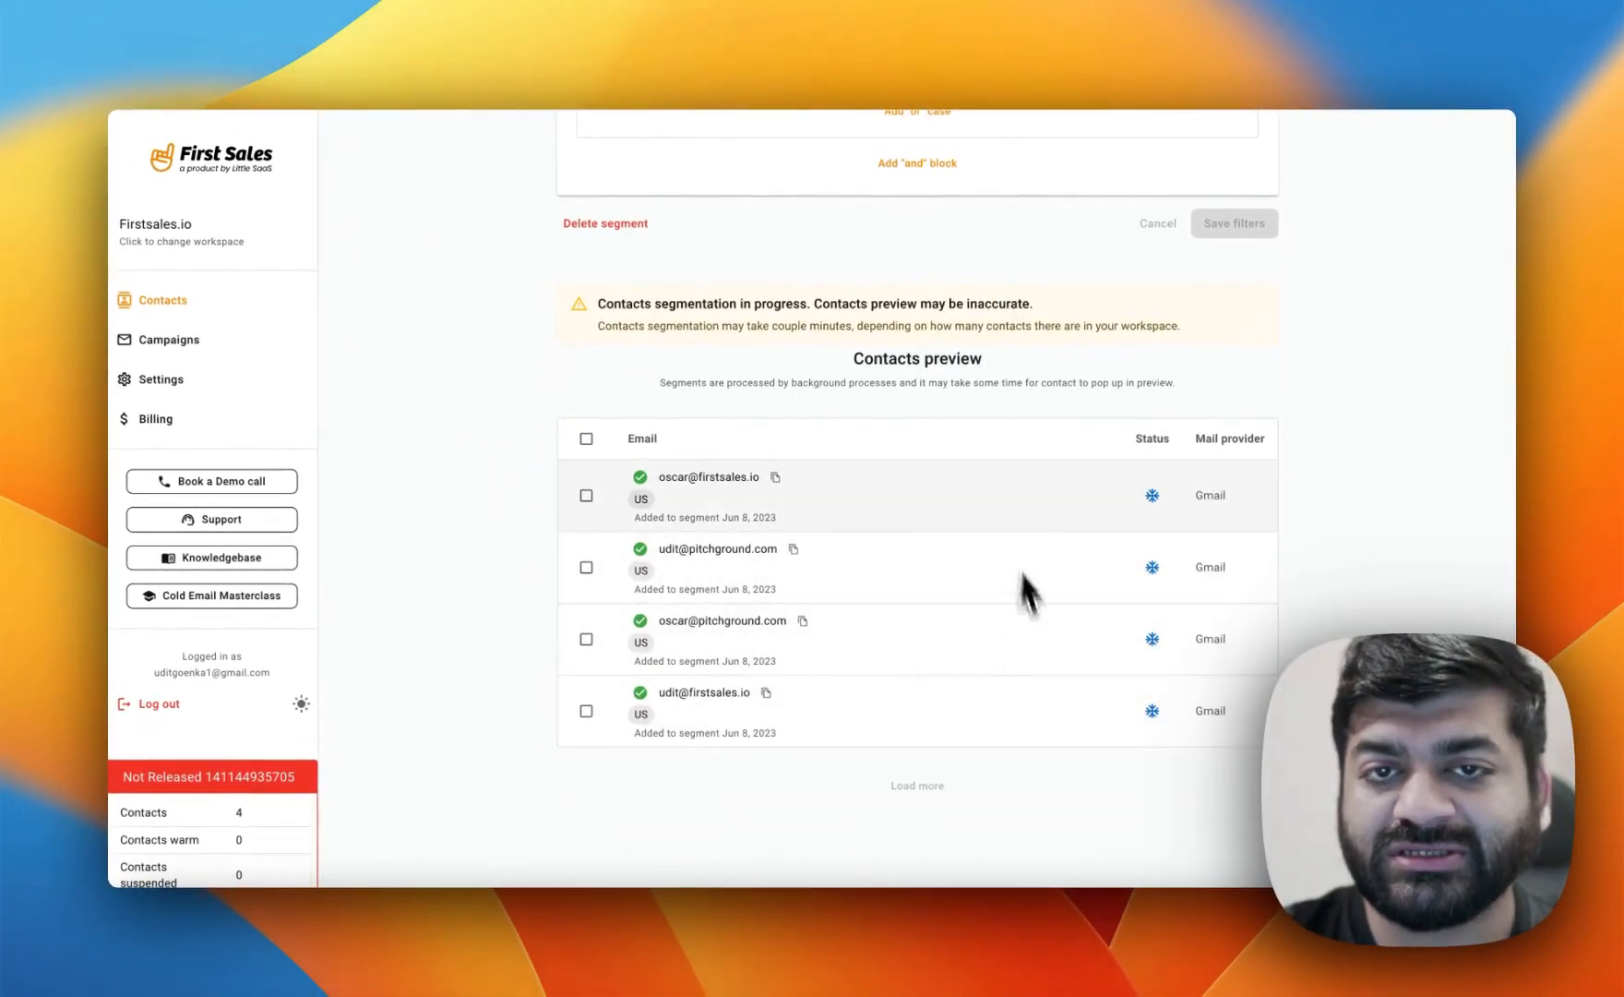
{"action": "scroll", "coordinate": [928, 504], "scroll_direction": "up", "scroll_amount": 3}
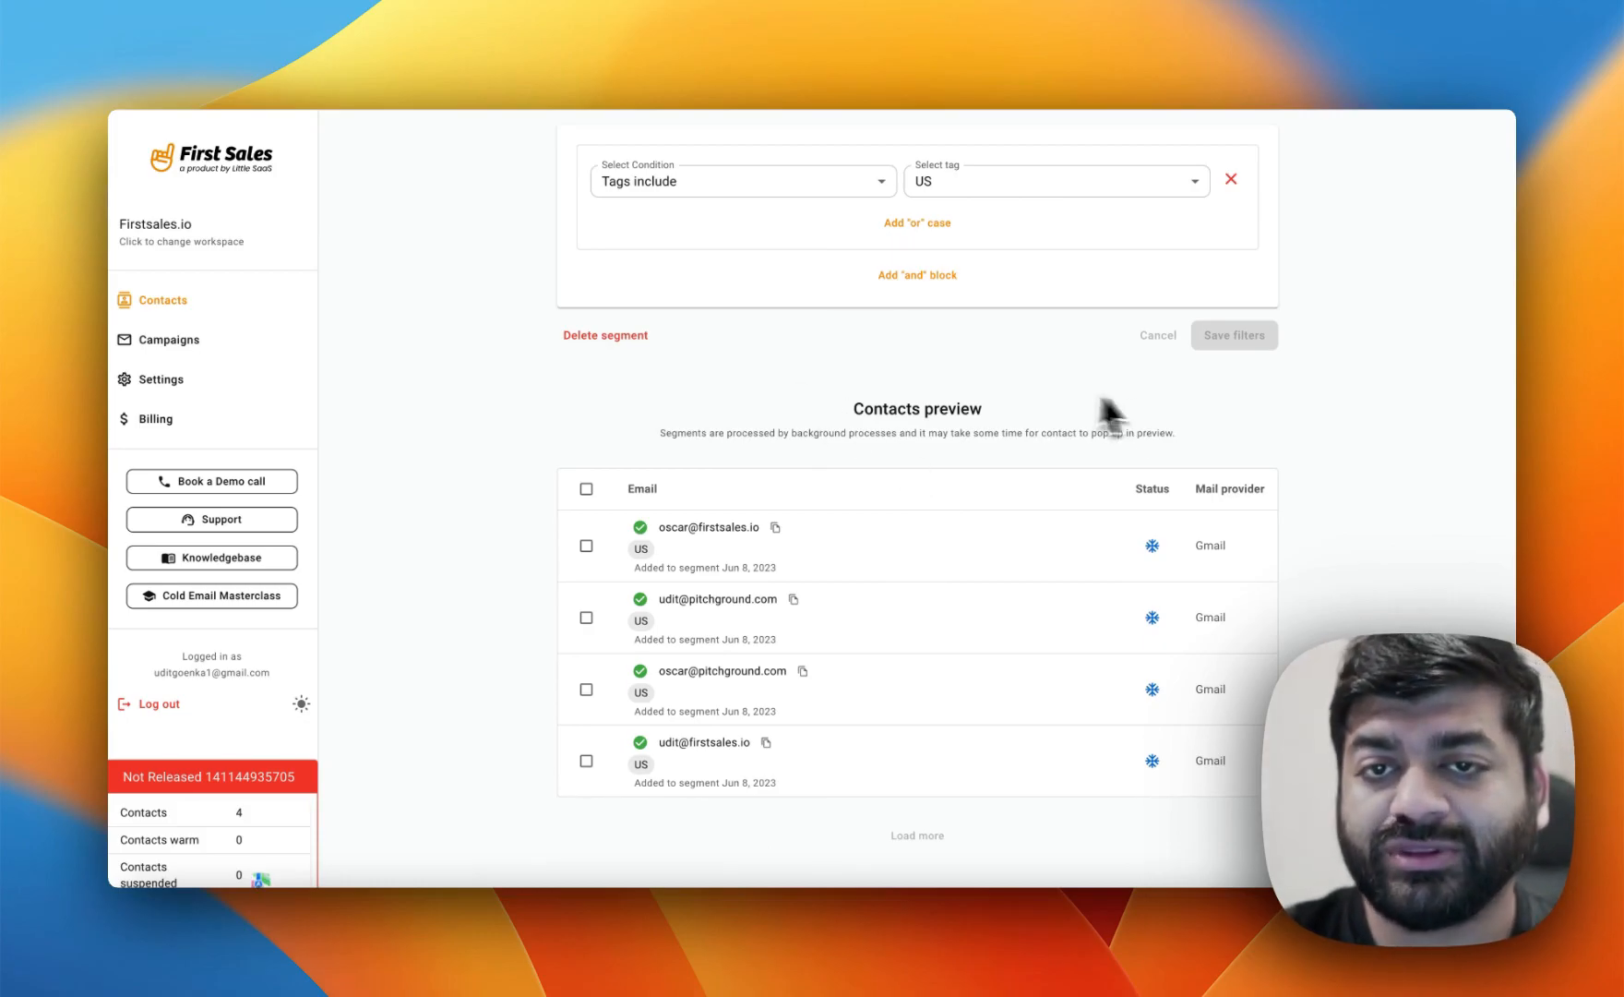
{"action": "scroll", "coordinate": [989, 425], "scroll_direction": "up", "scroll_amount": 5}
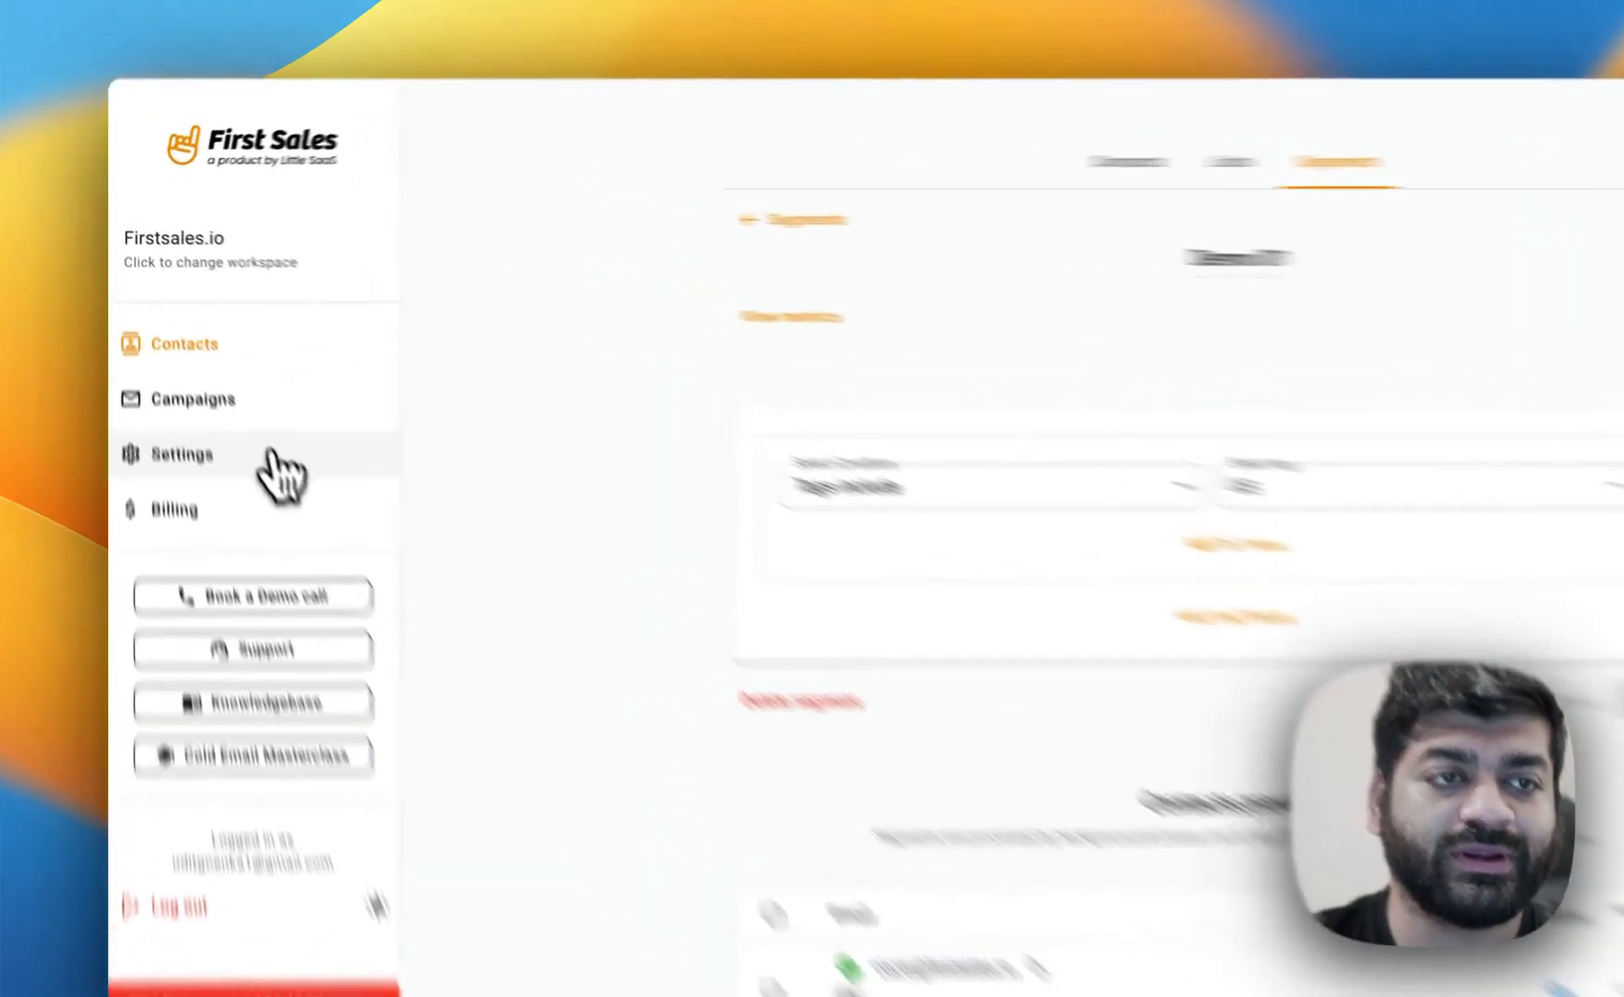
Open the workspace settings and review the team members and processing state.
{"action": "left_click", "coordinate": [226, 380]}
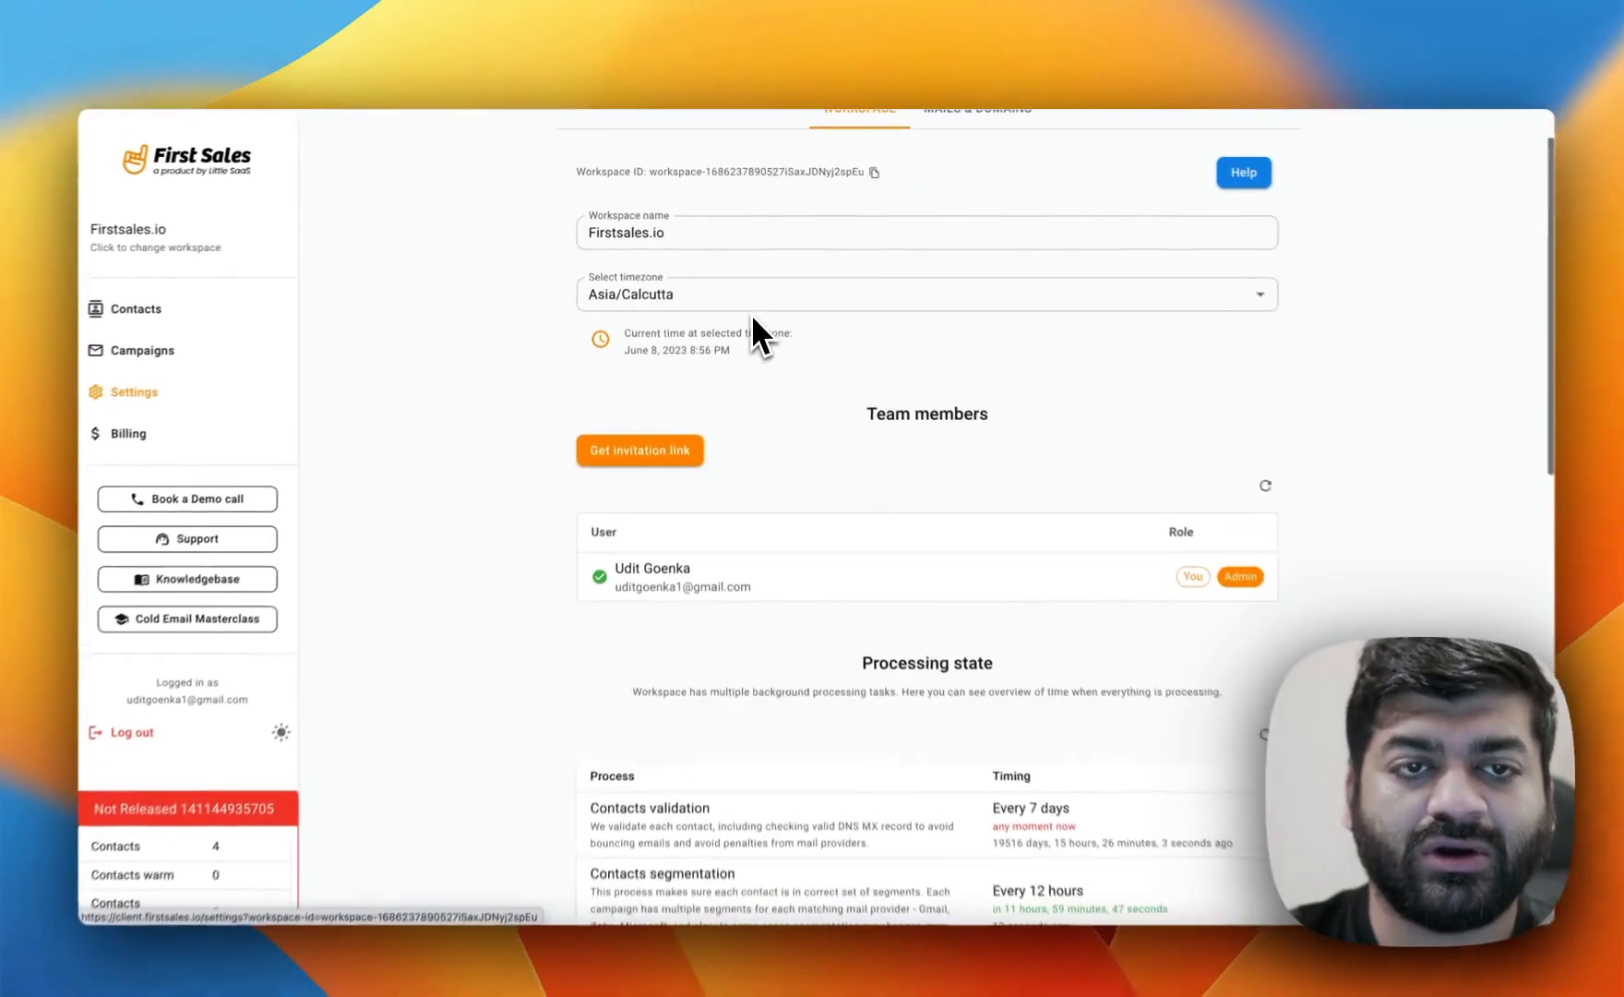
{"action": "scroll", "coordinate": [681, 453], "scroll_direction": "down", "scroll_amount": 3}
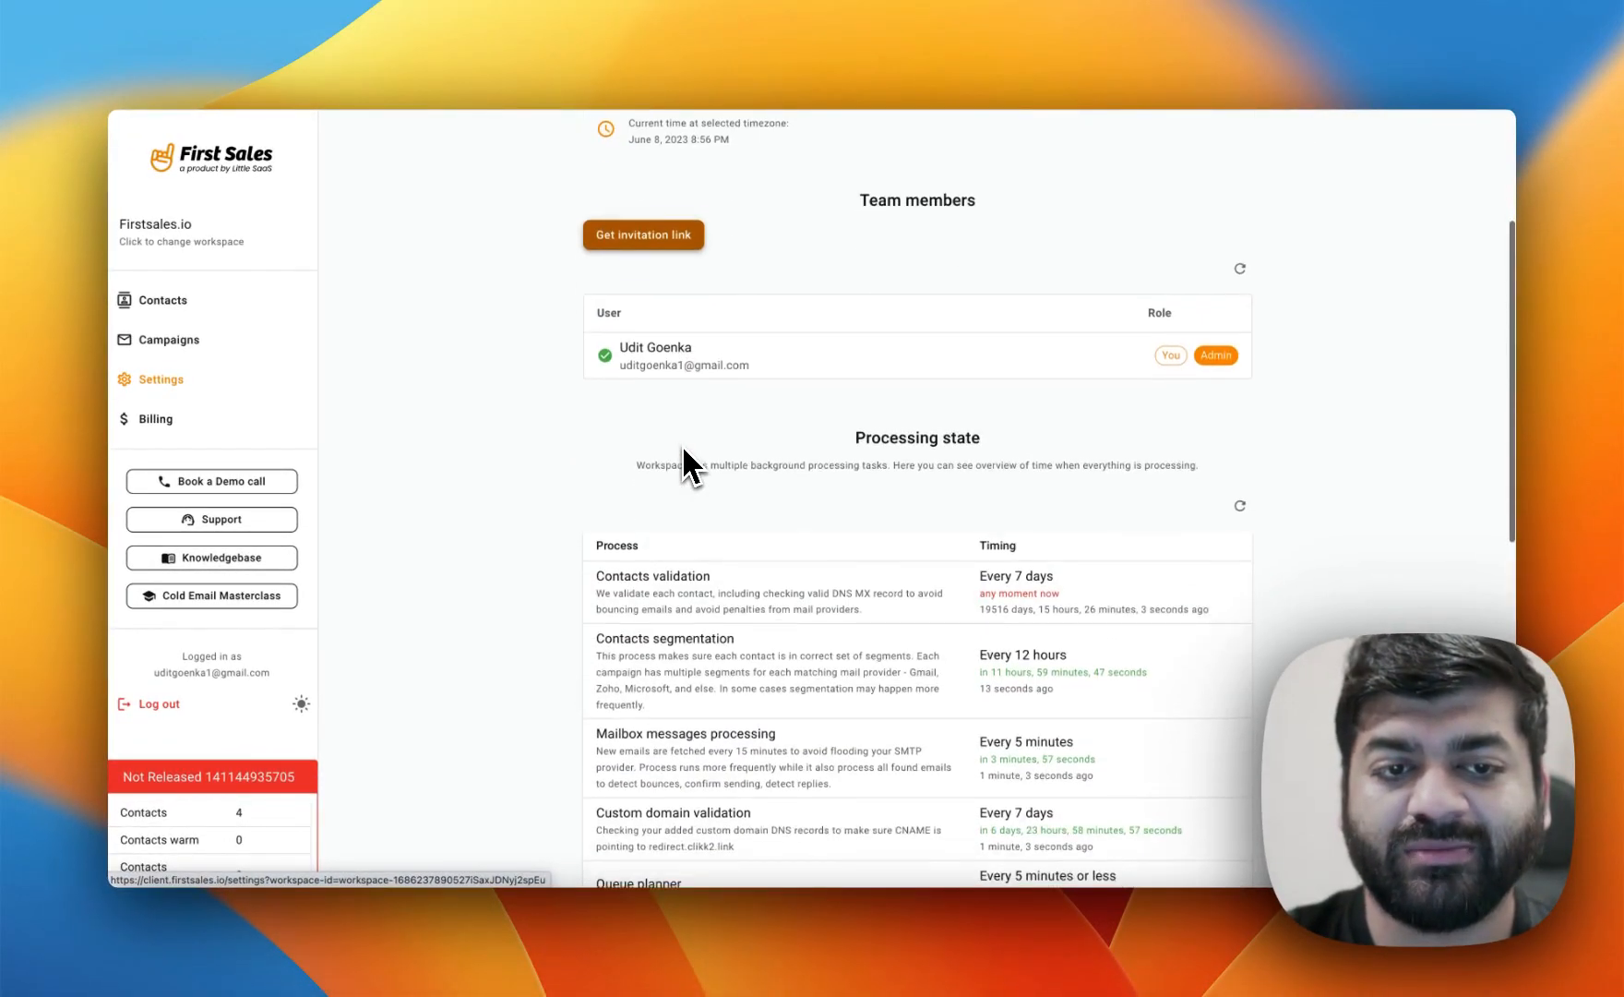
{"action": "scroll", "coordinate": [681, 444], "scroll_direction": "down", "scroll_amount": 2}
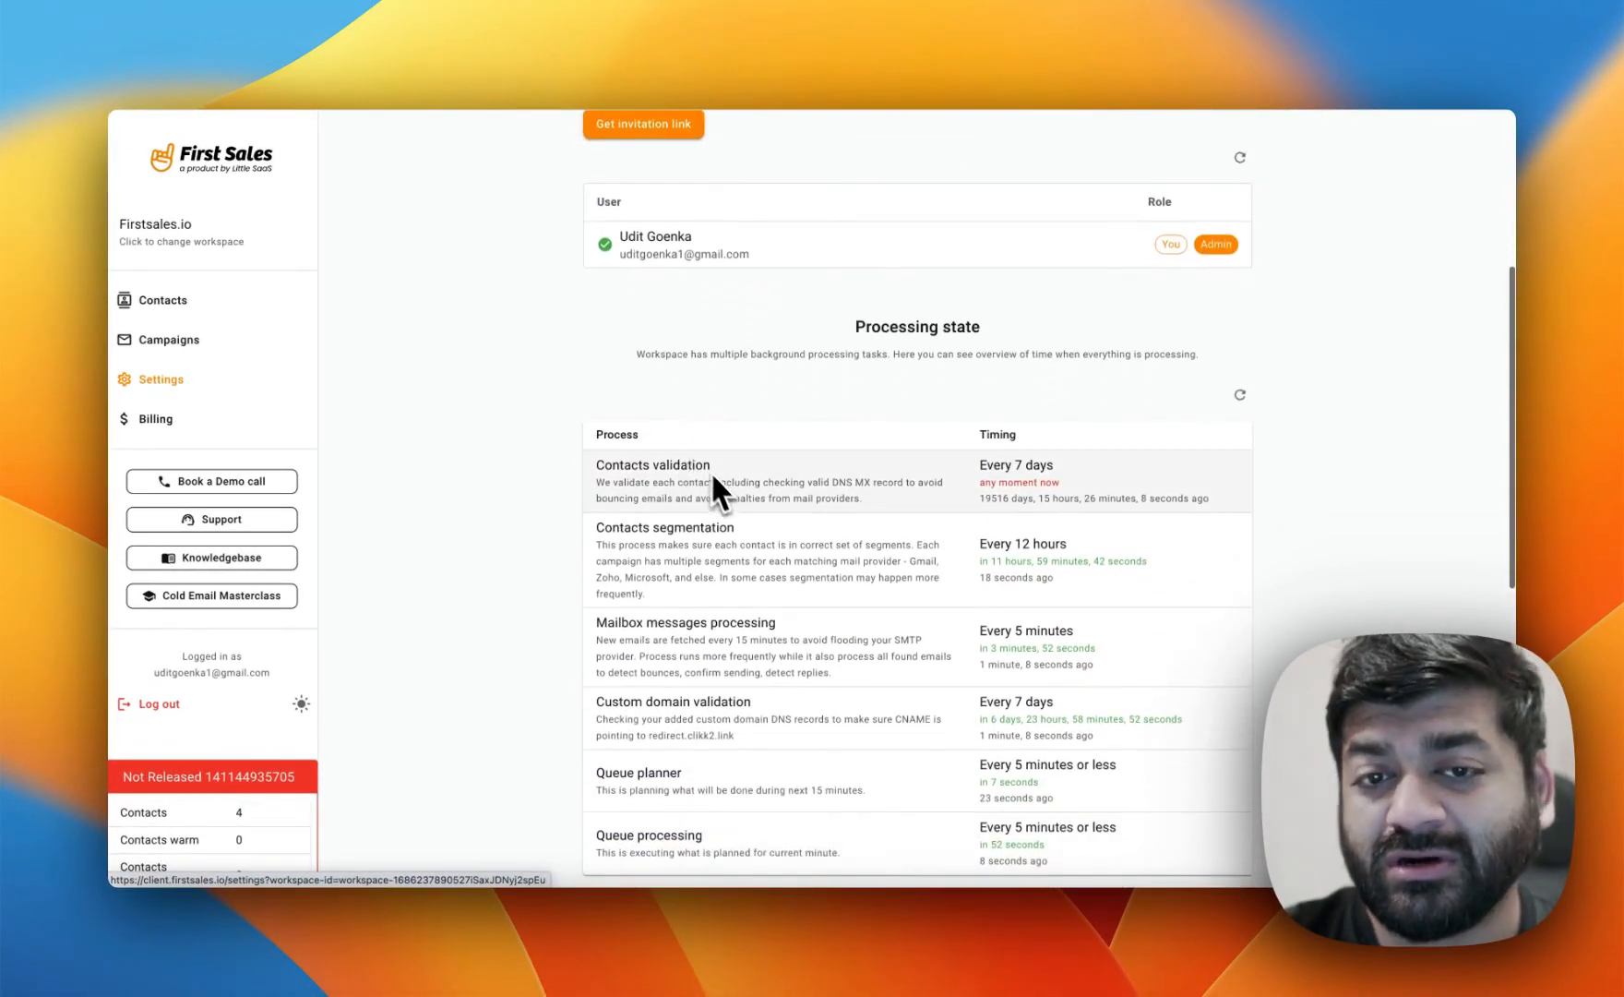
{"action": "scroll", "coordinate": [708, 468], "scroll_direction": "down", "scroll_amount": 2}
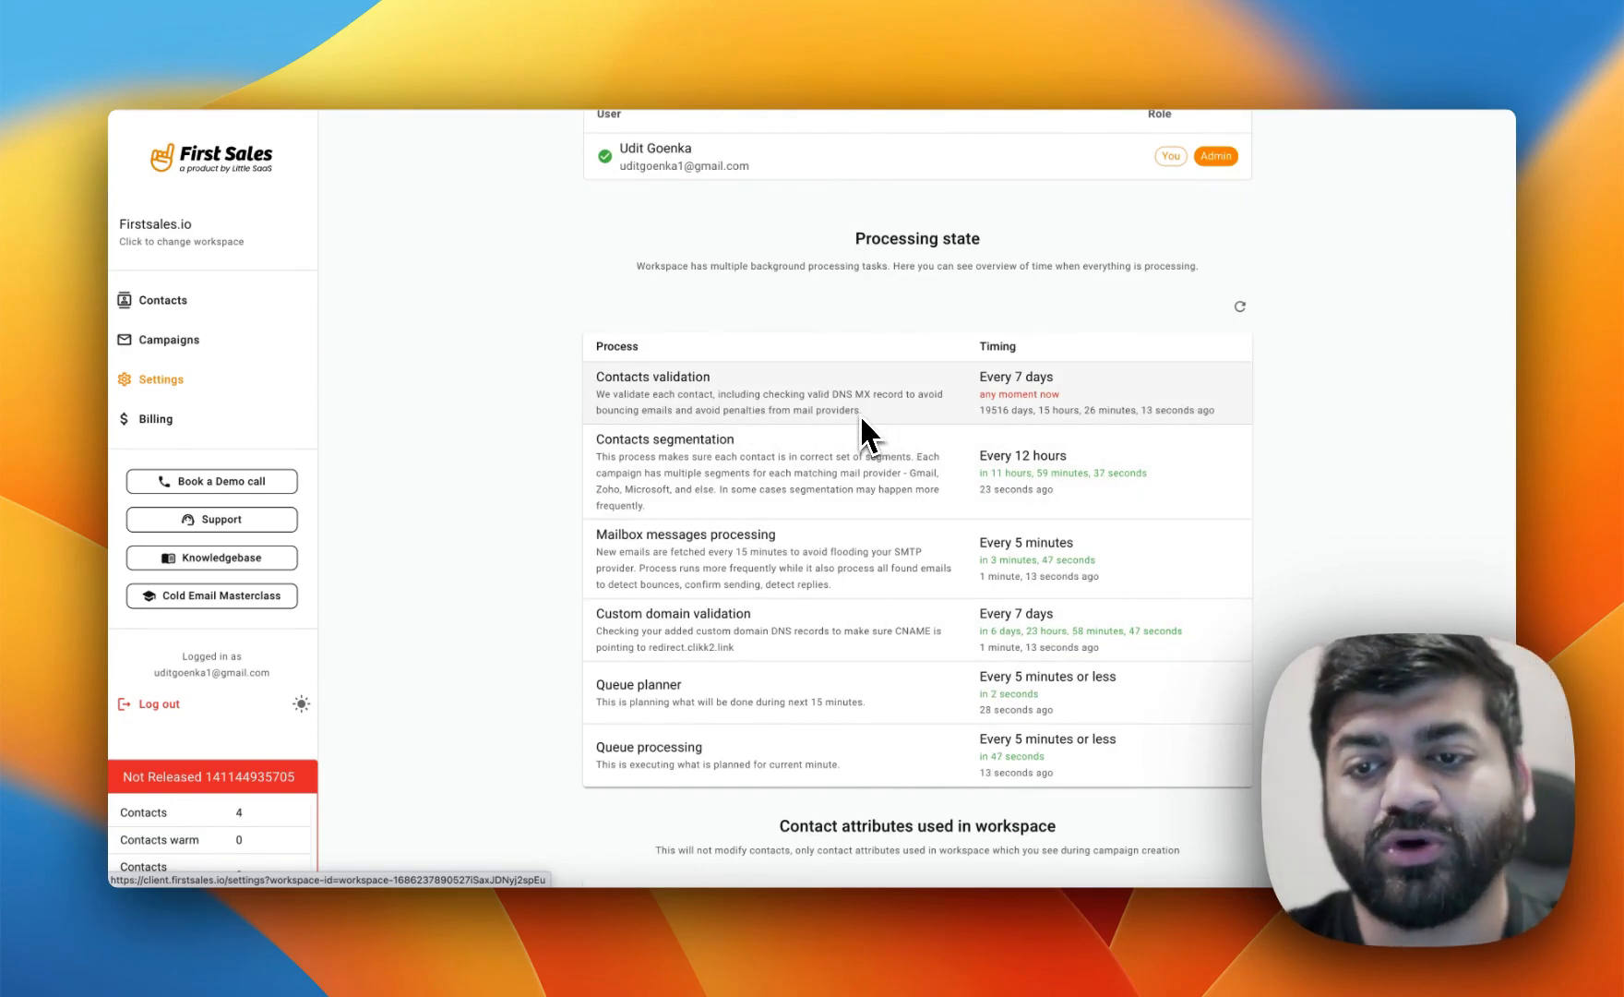
{"action": "scroll", "coordinate": [859, 425], "scroll_direction": "up", "scroll_amount": 10}
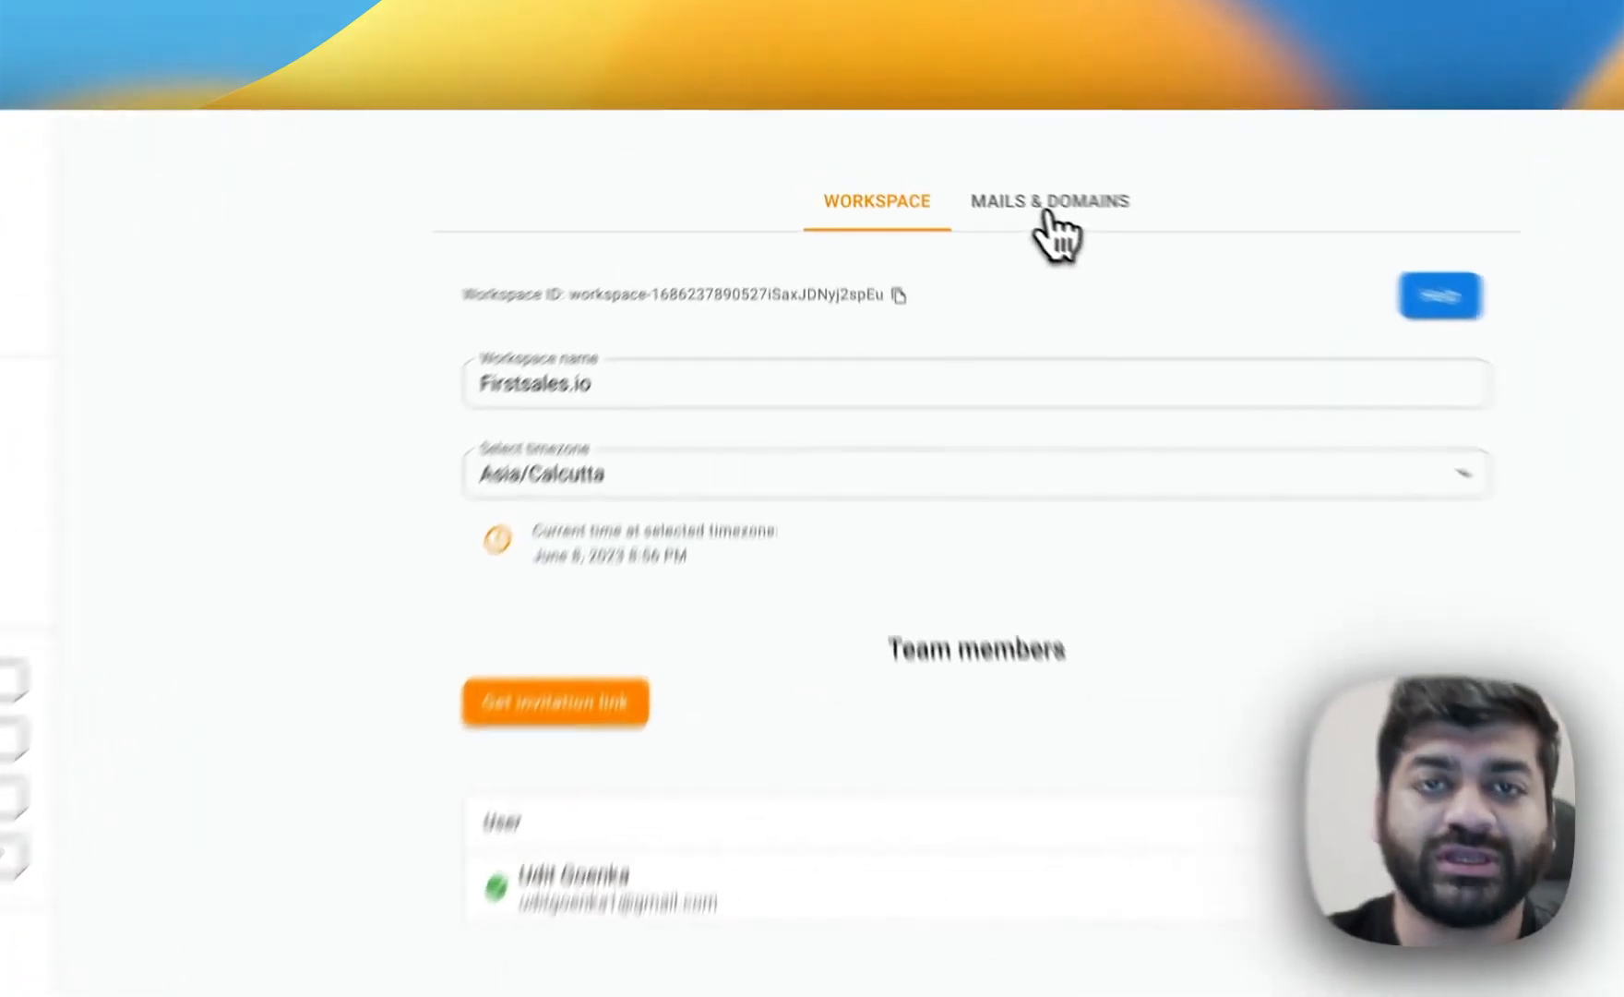
Start adding a new mail account from the Mails & Domains settings and enter the sender name.
{"action": "left_click", "coordinate": [1043, 212]}
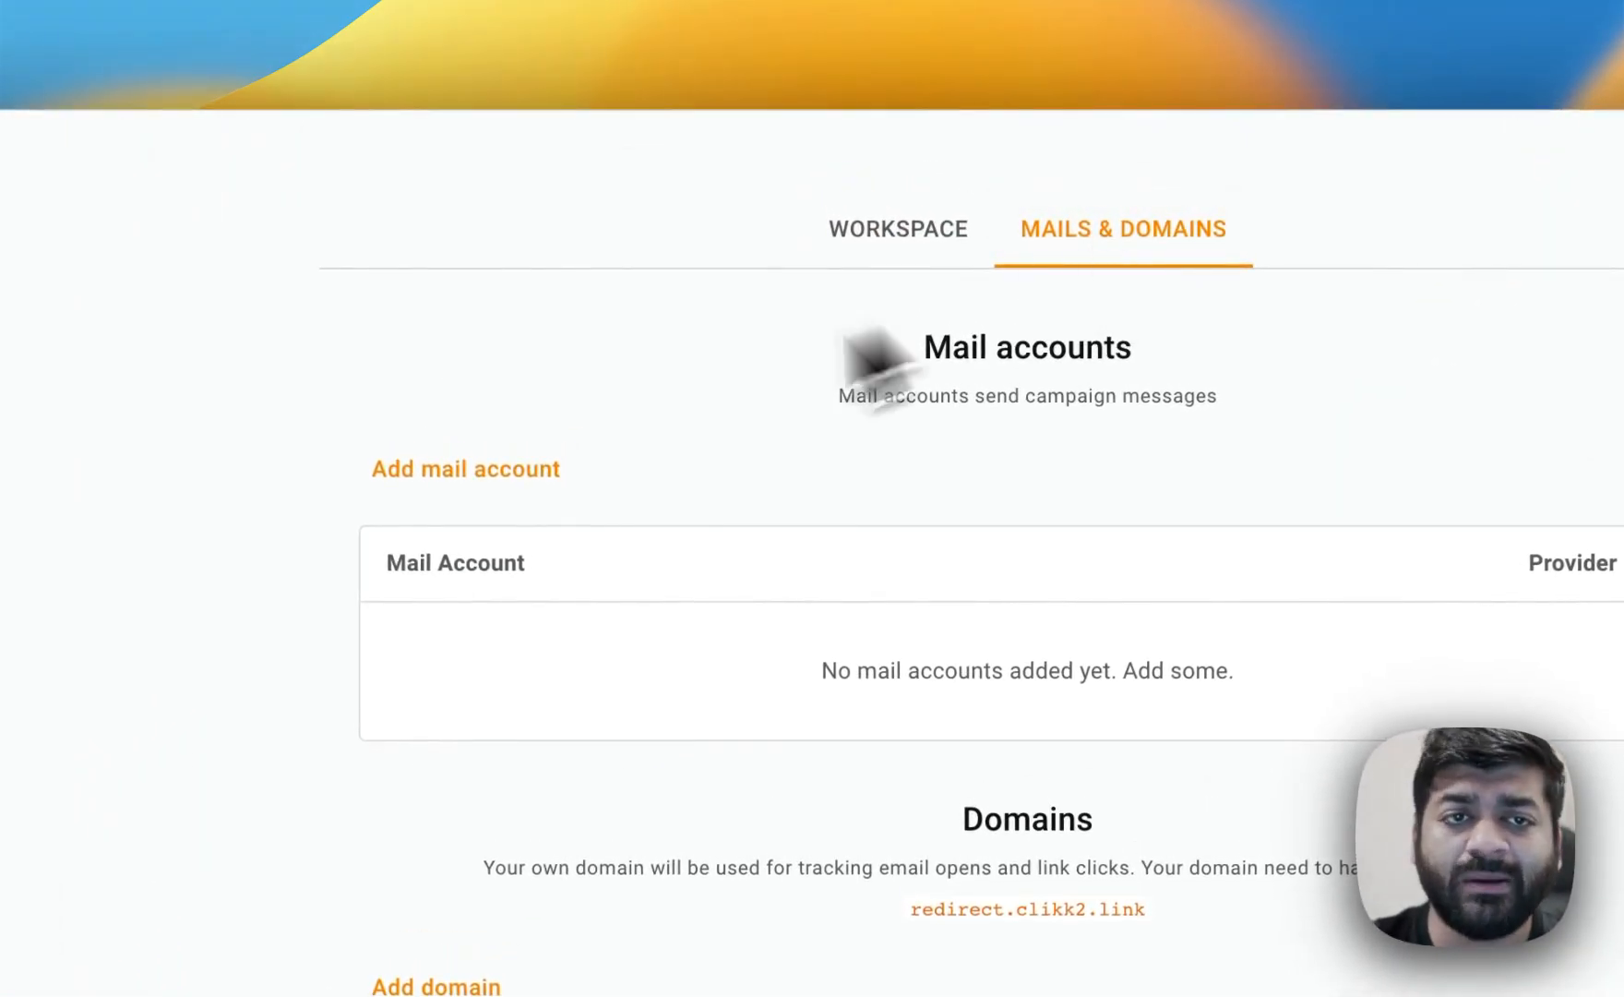
{"action": "left_click", "coordinate": [506, 472]}
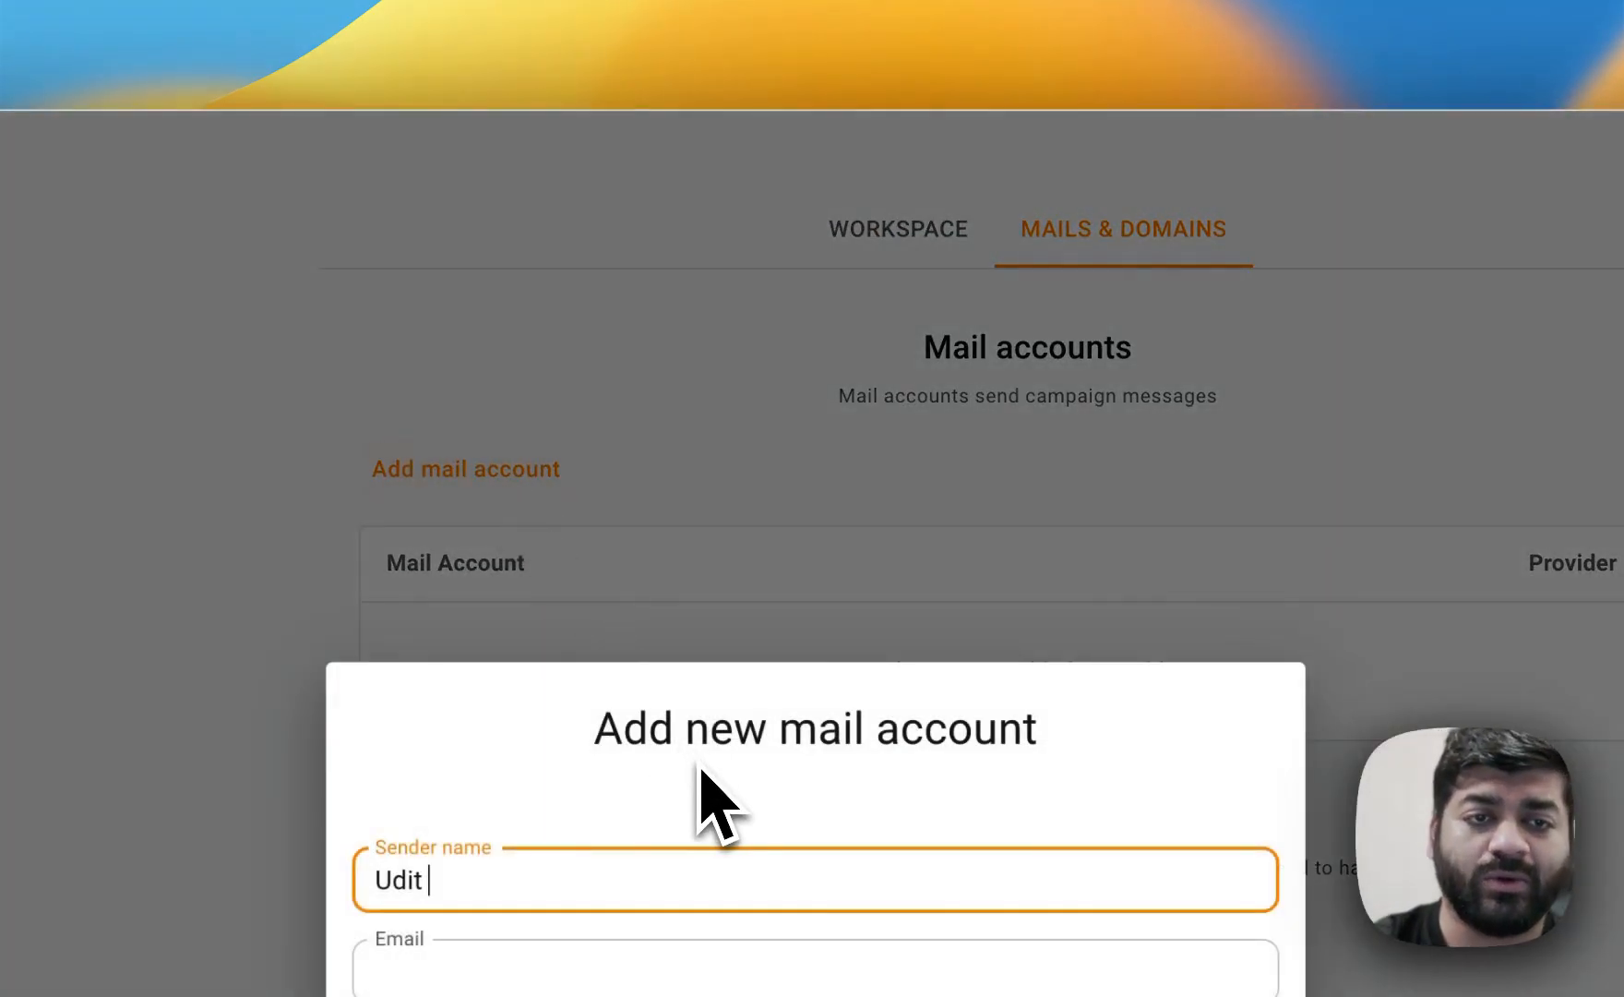
{"action": "type", "text": "Fro"}
{"action": "type", "text": "m"}
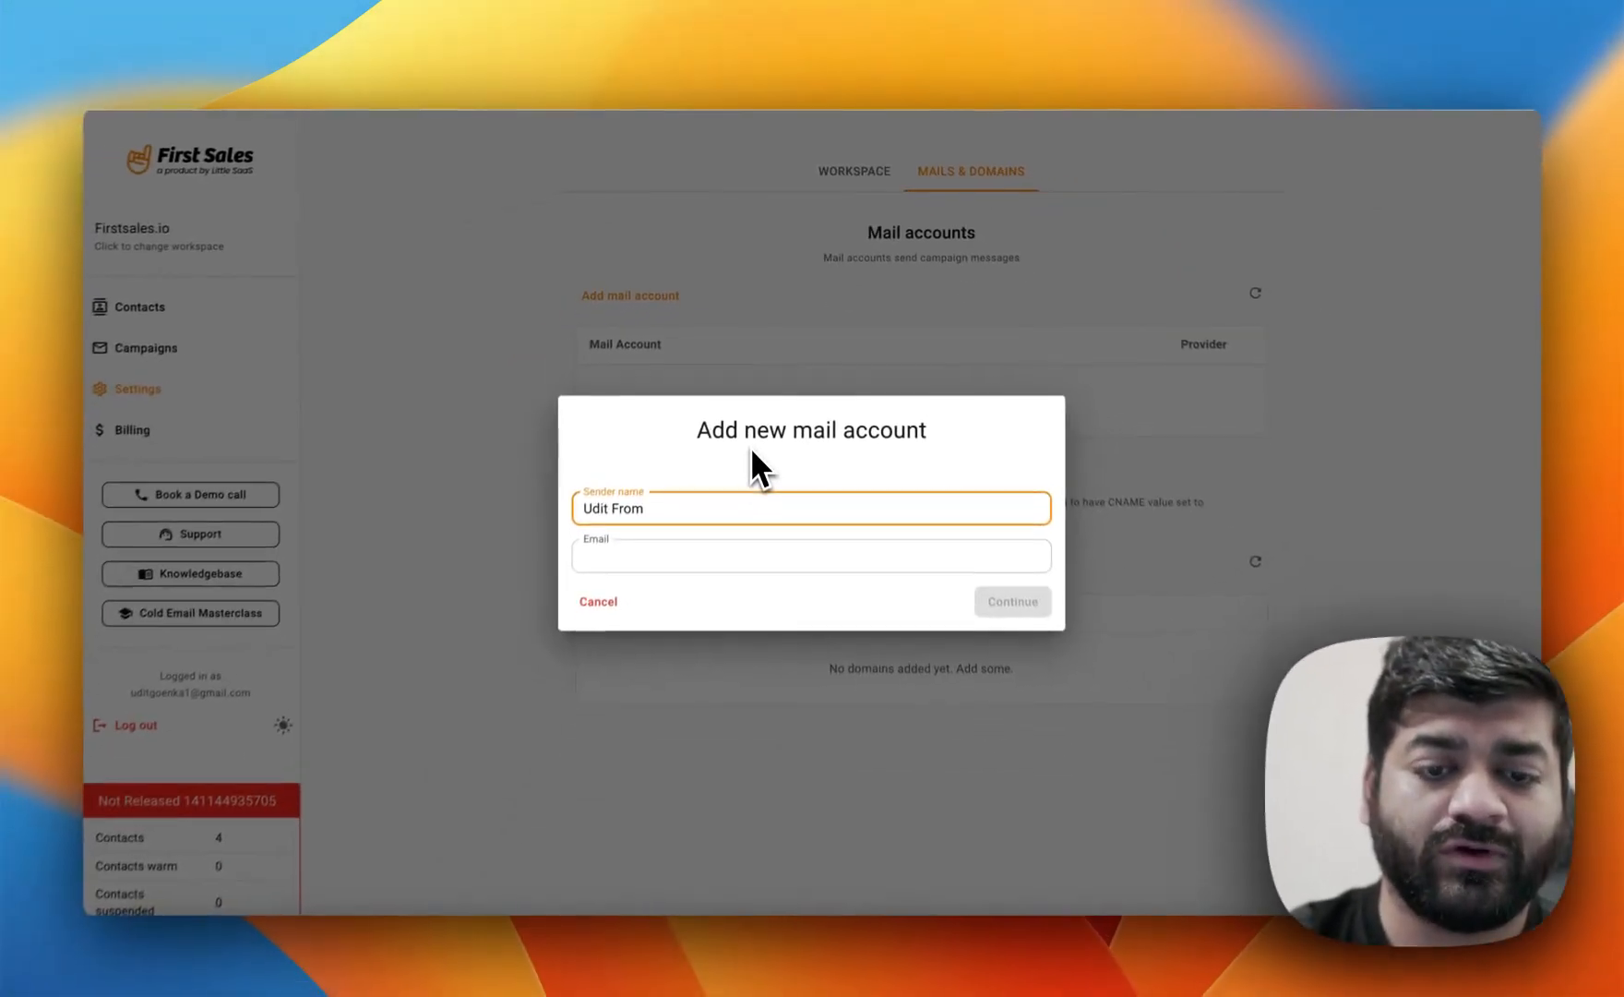
{"action": "type", "text": " Firstsales"}
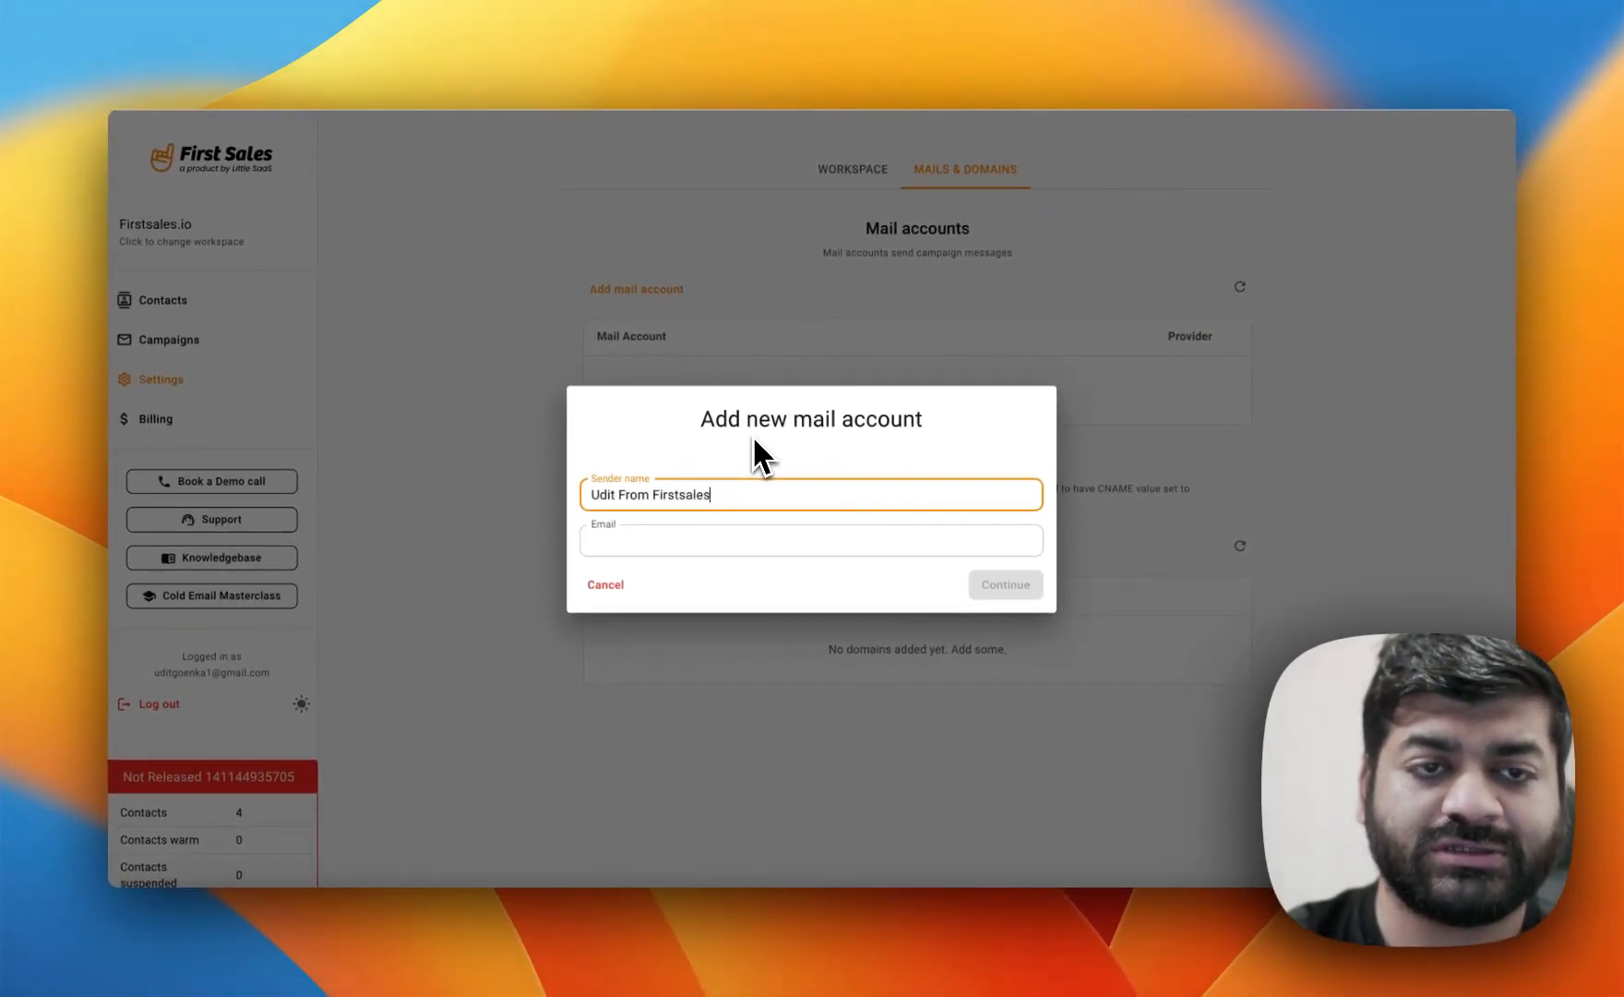
Enter the mail account's email address, continue, and paste the mailbox password to add the account.
{"action": "key", "text": "Tab"}
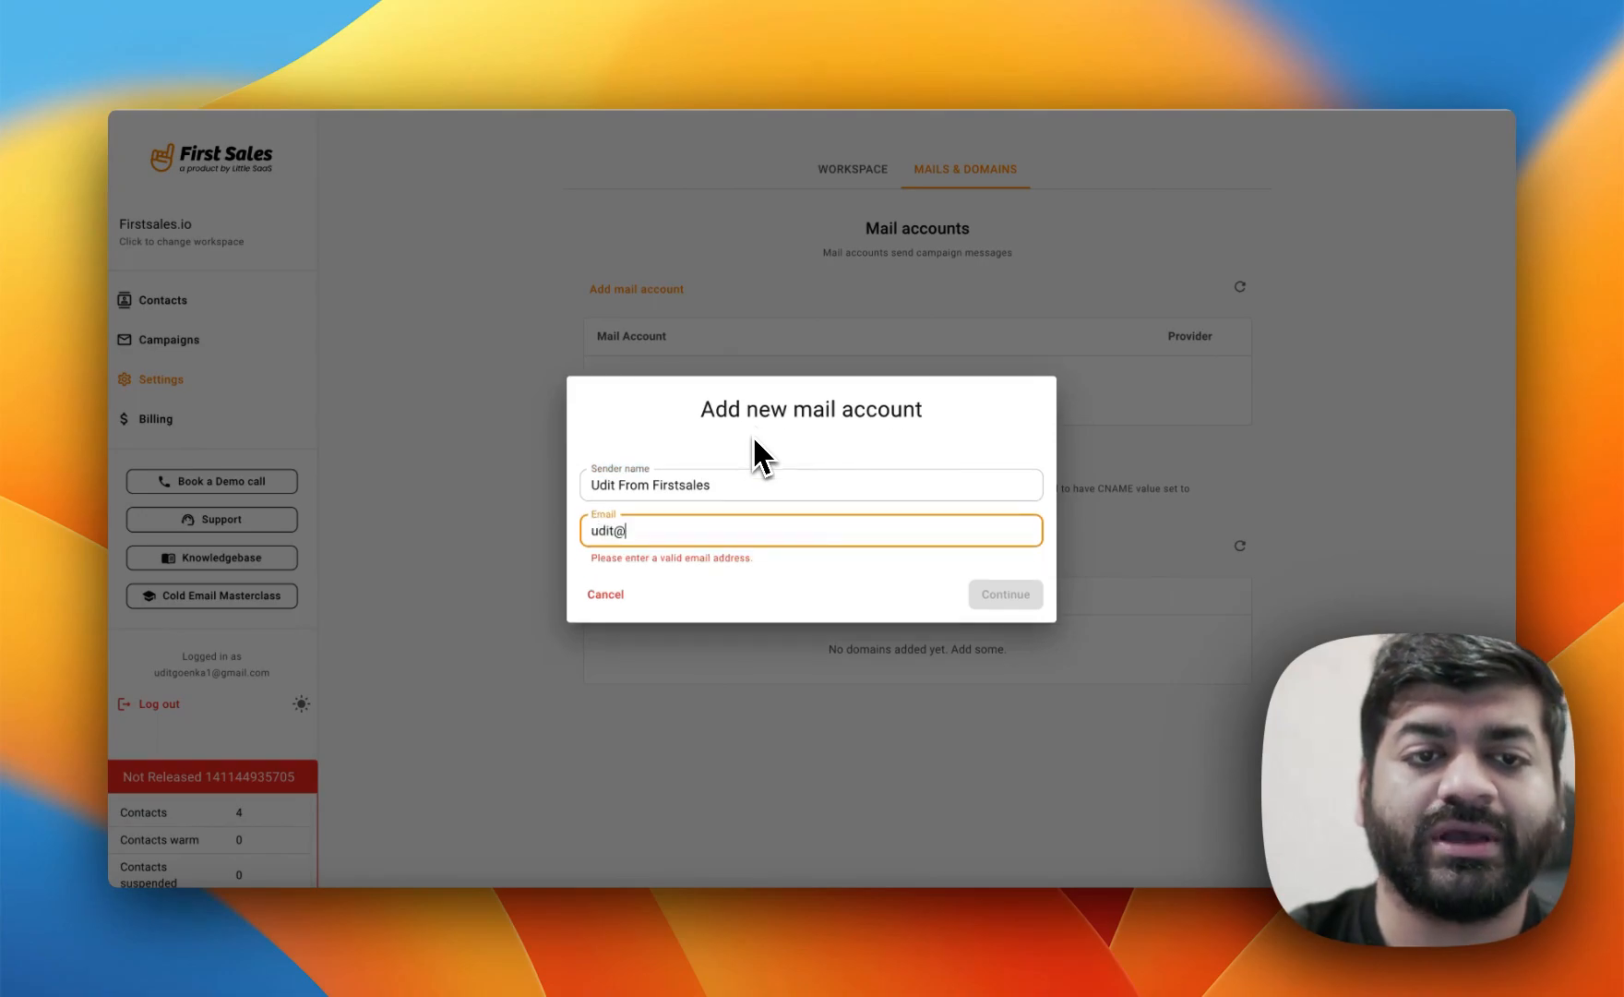
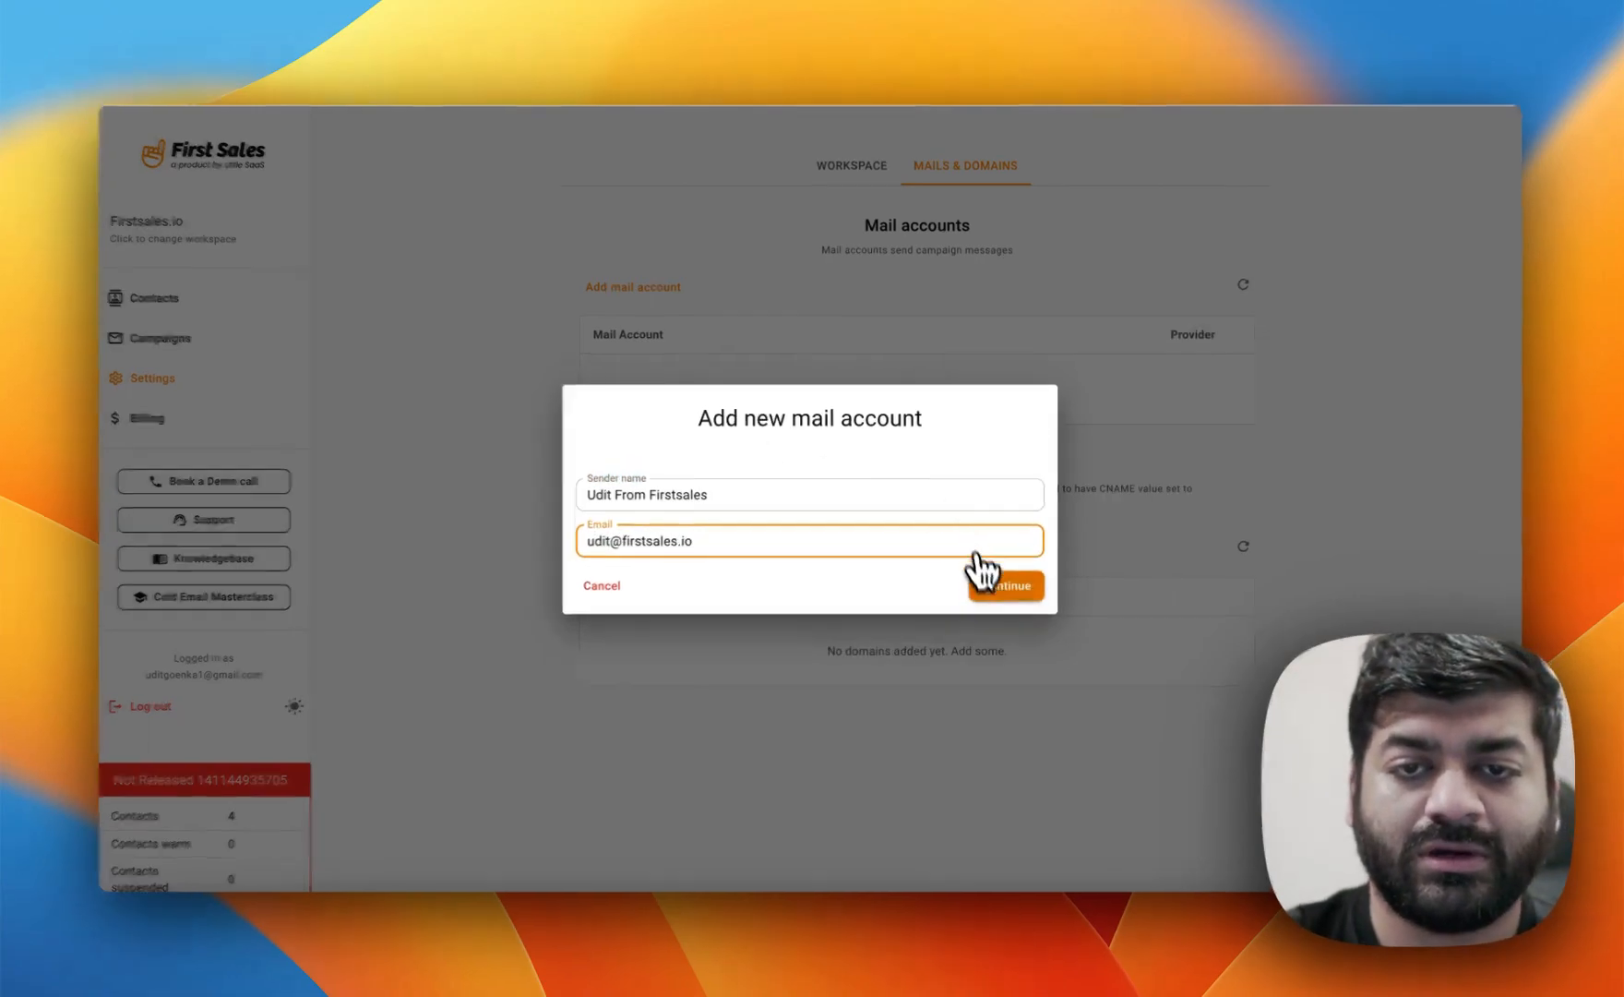
{"action": "left_click", "coordinate": [983, 572]}
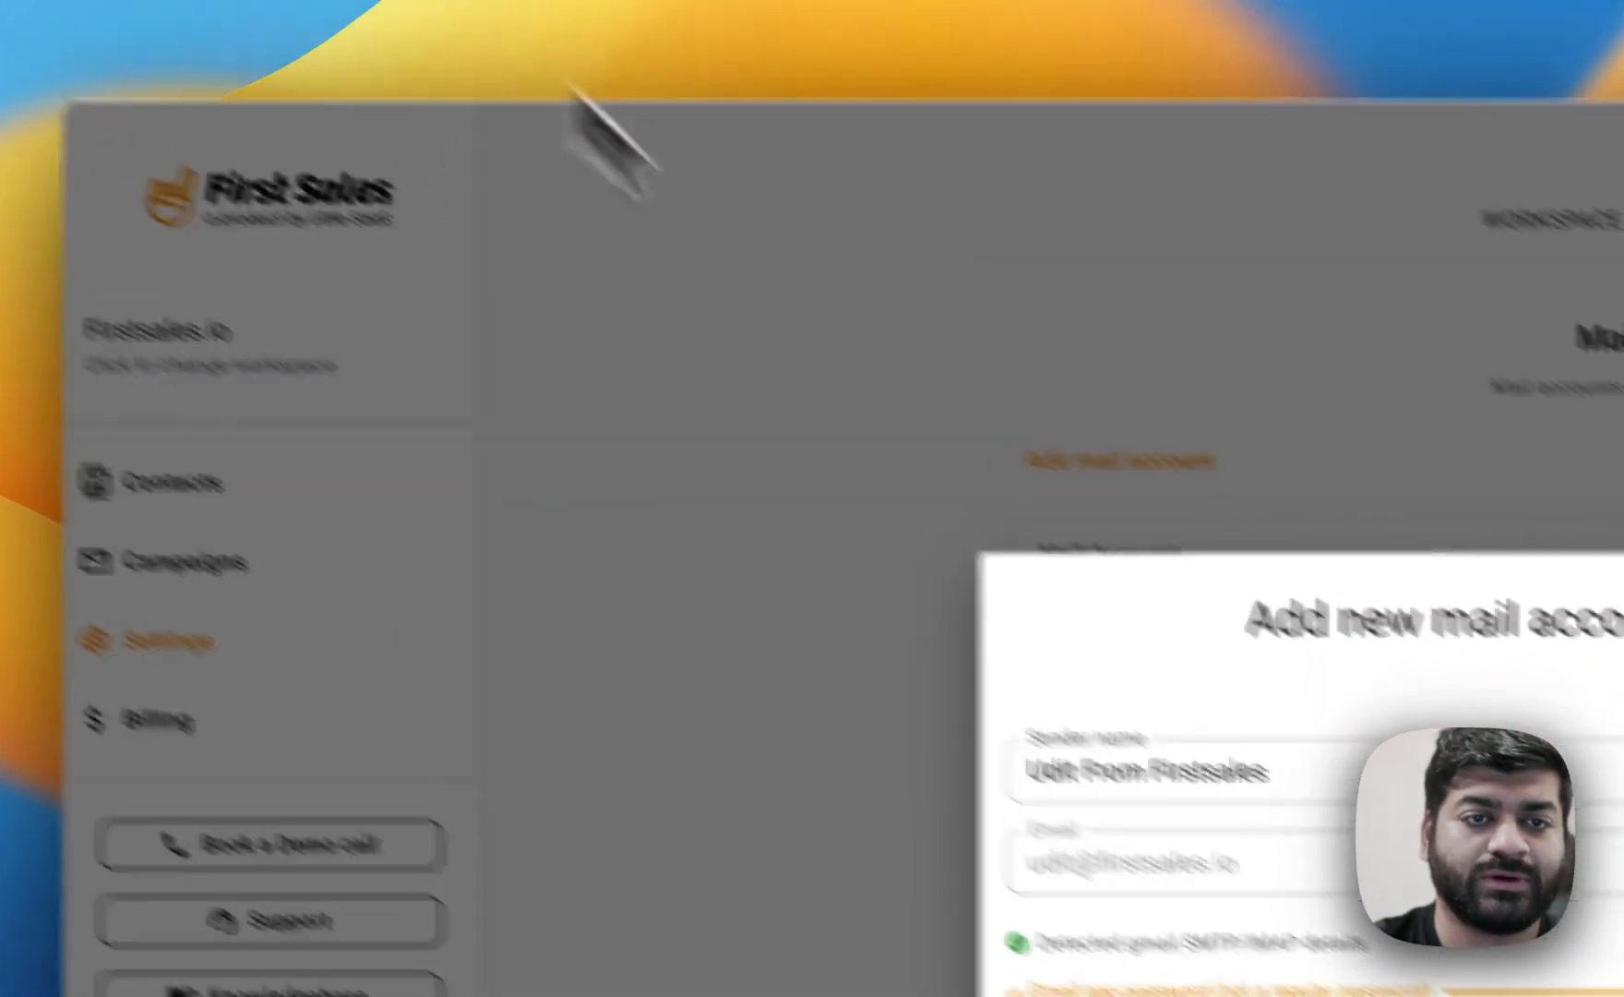
{"action": "key", "text": "ctrl+v"}
{"action": "left_click", "coordinate": [1133, 791]}
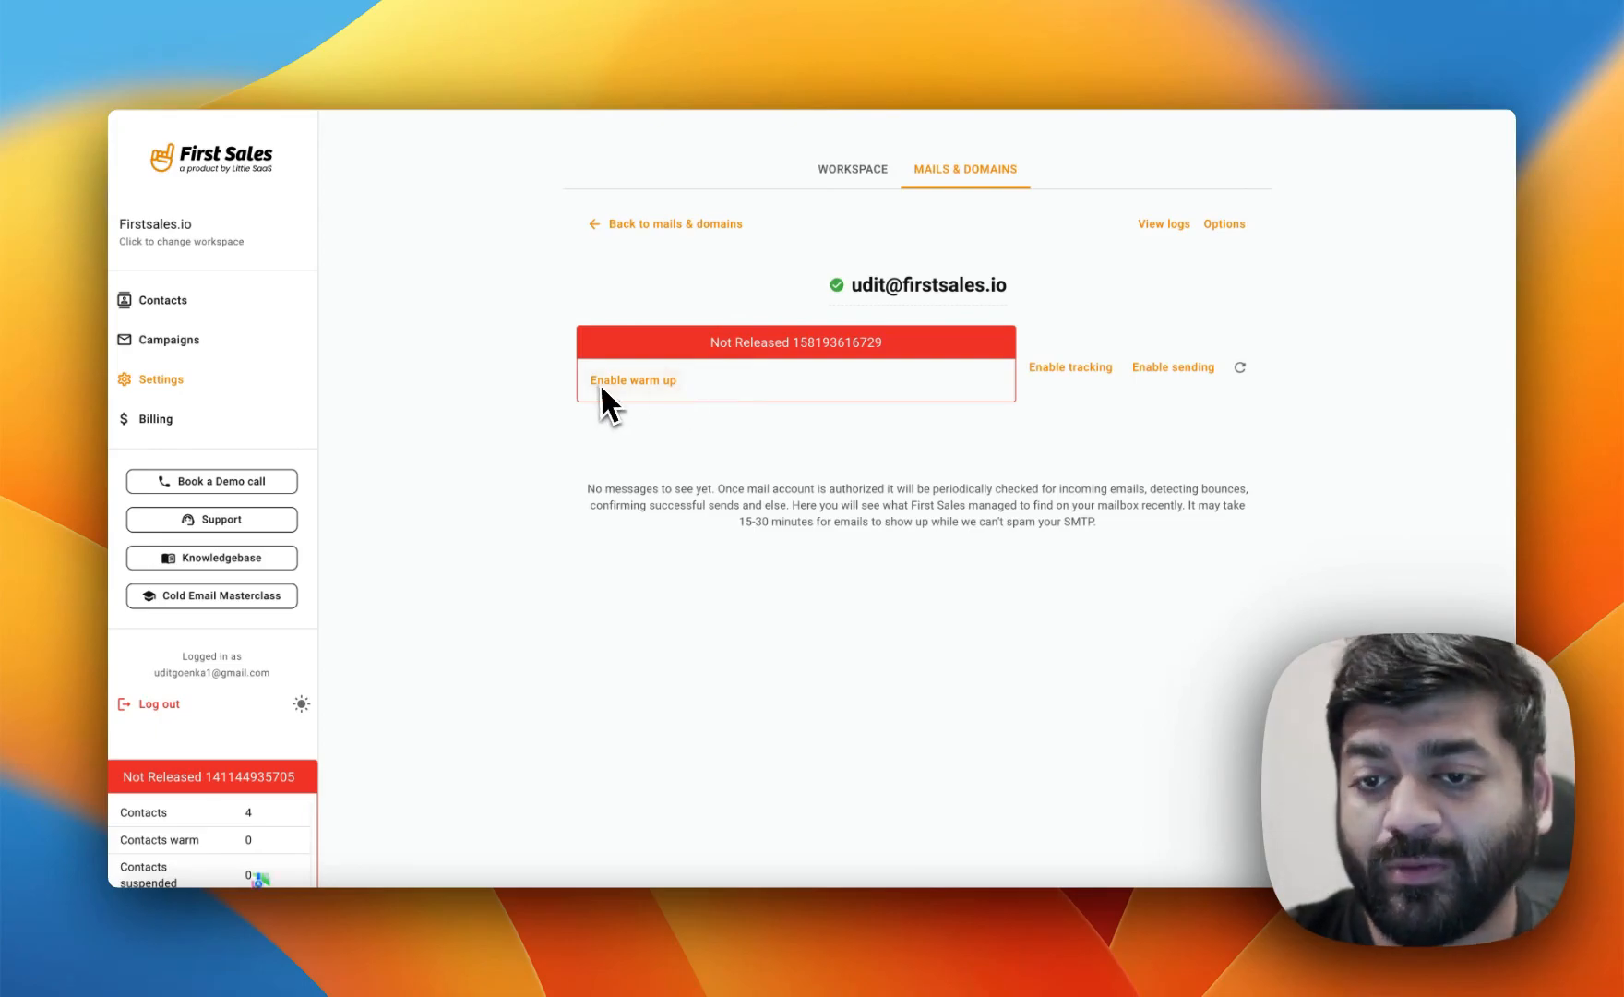
Enable tracking and sending for the new mail account.
{"action": "left_click", "coordinate": [1071, 367]}
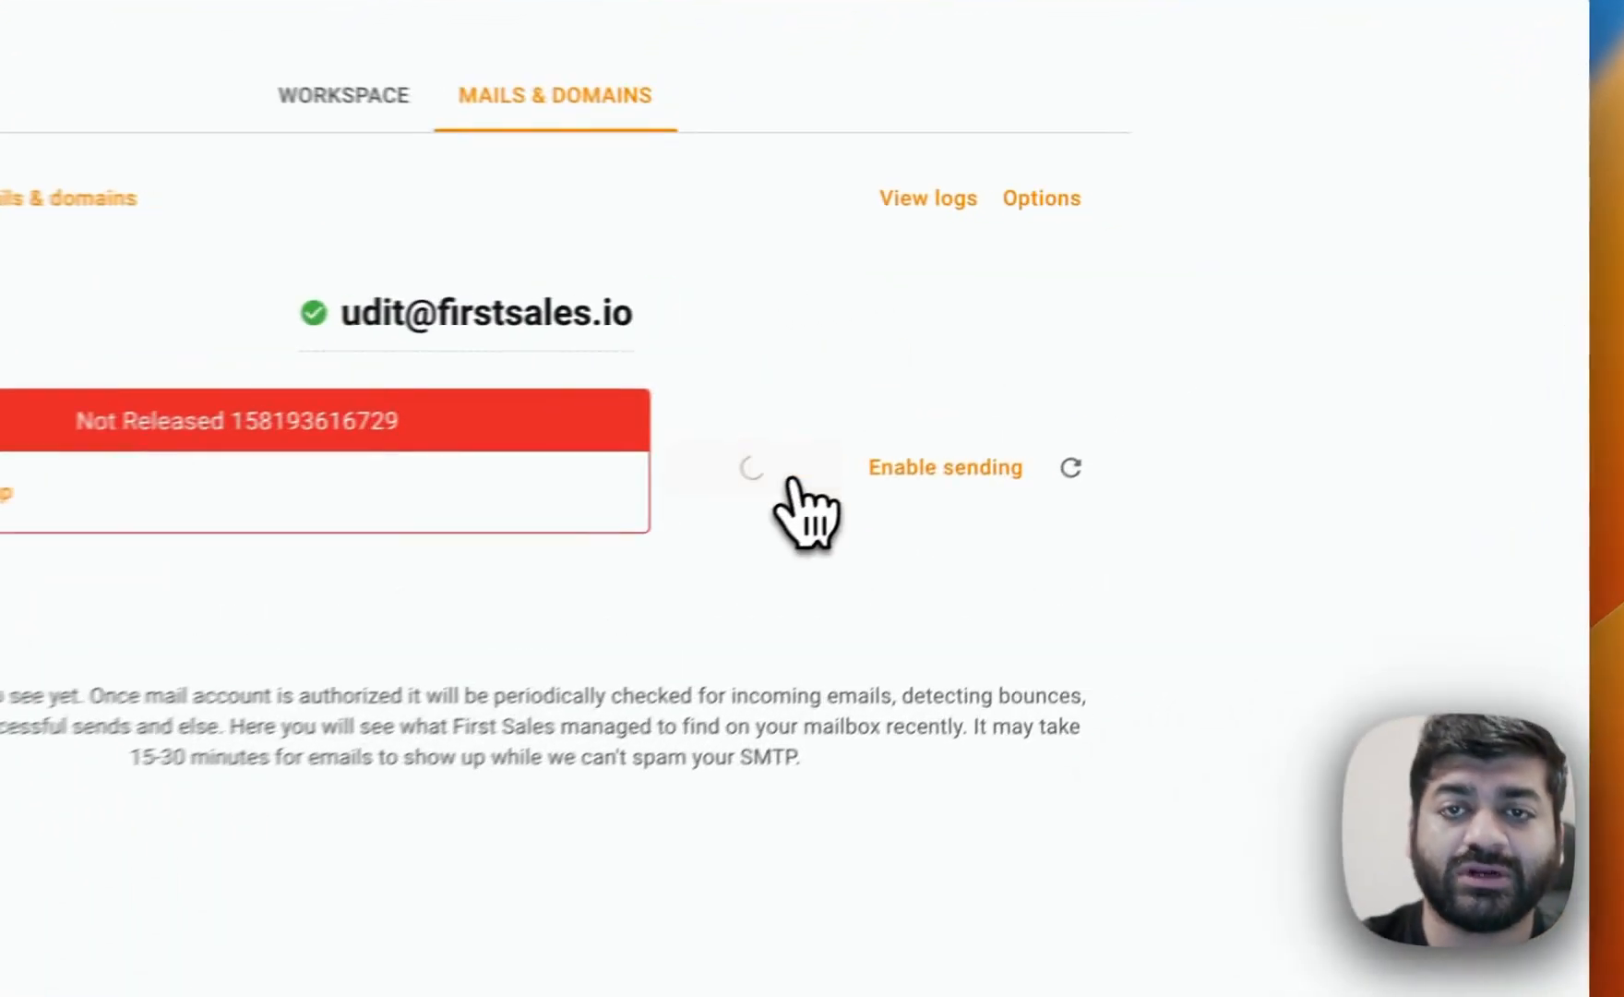
{"action": "left_click", "coordinate": [950, 489]}
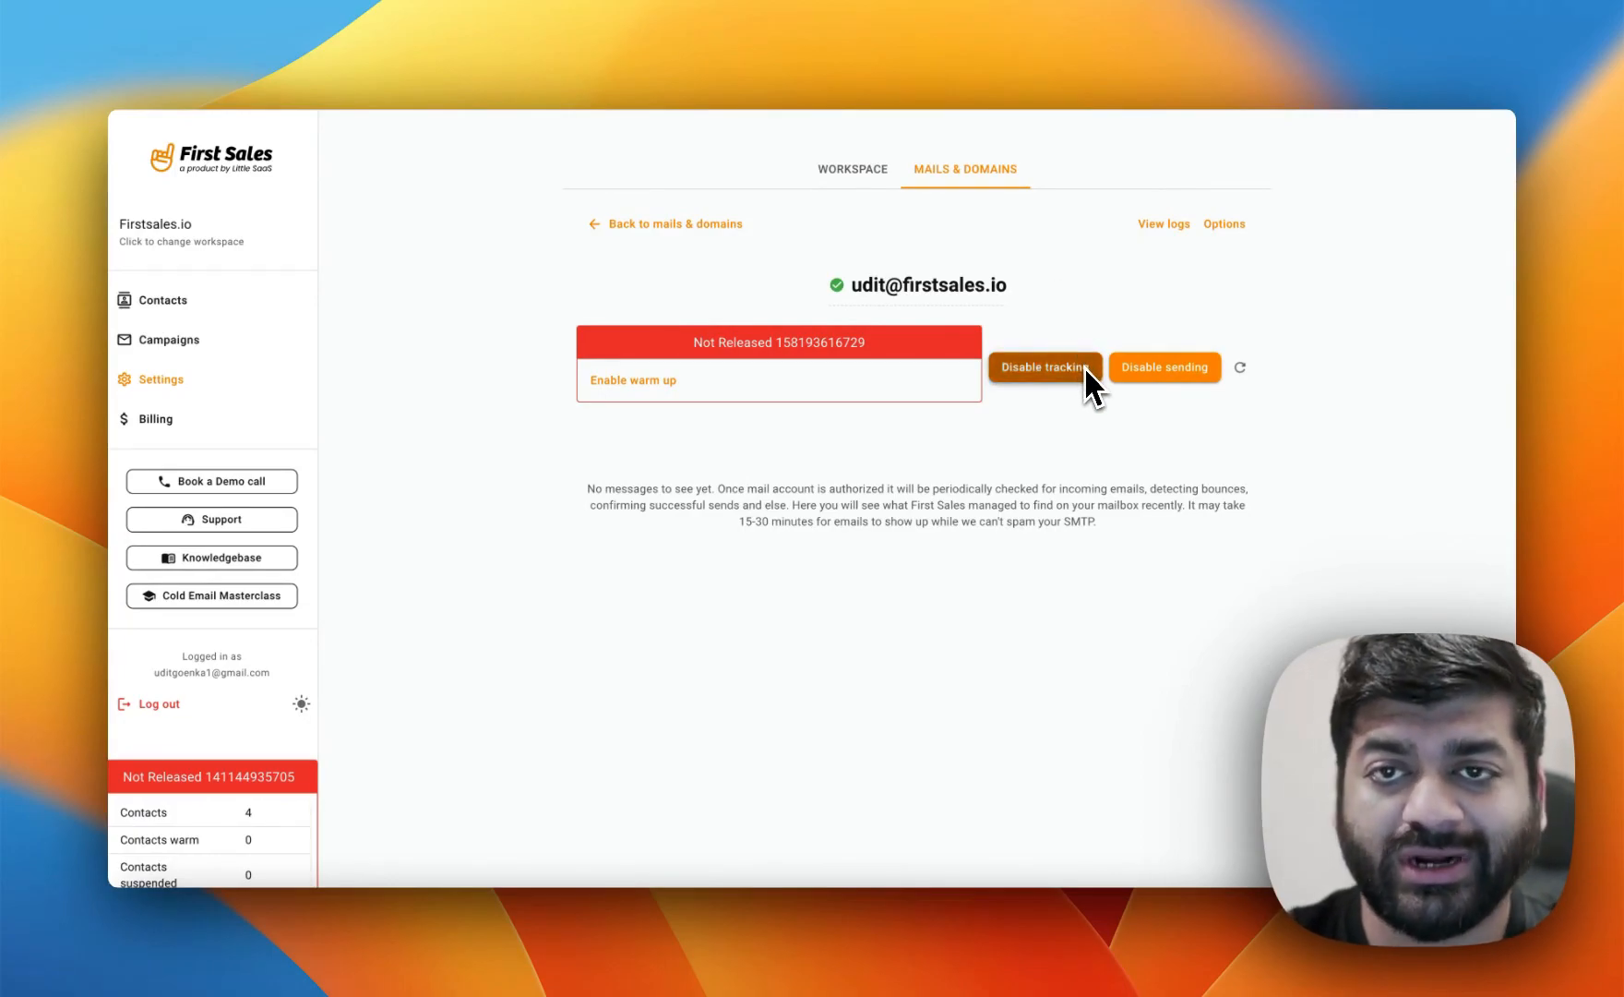
Review the mail account's logs and its global sending limits options.
{"action": "left_click", "coordinate": [1164, 225]}
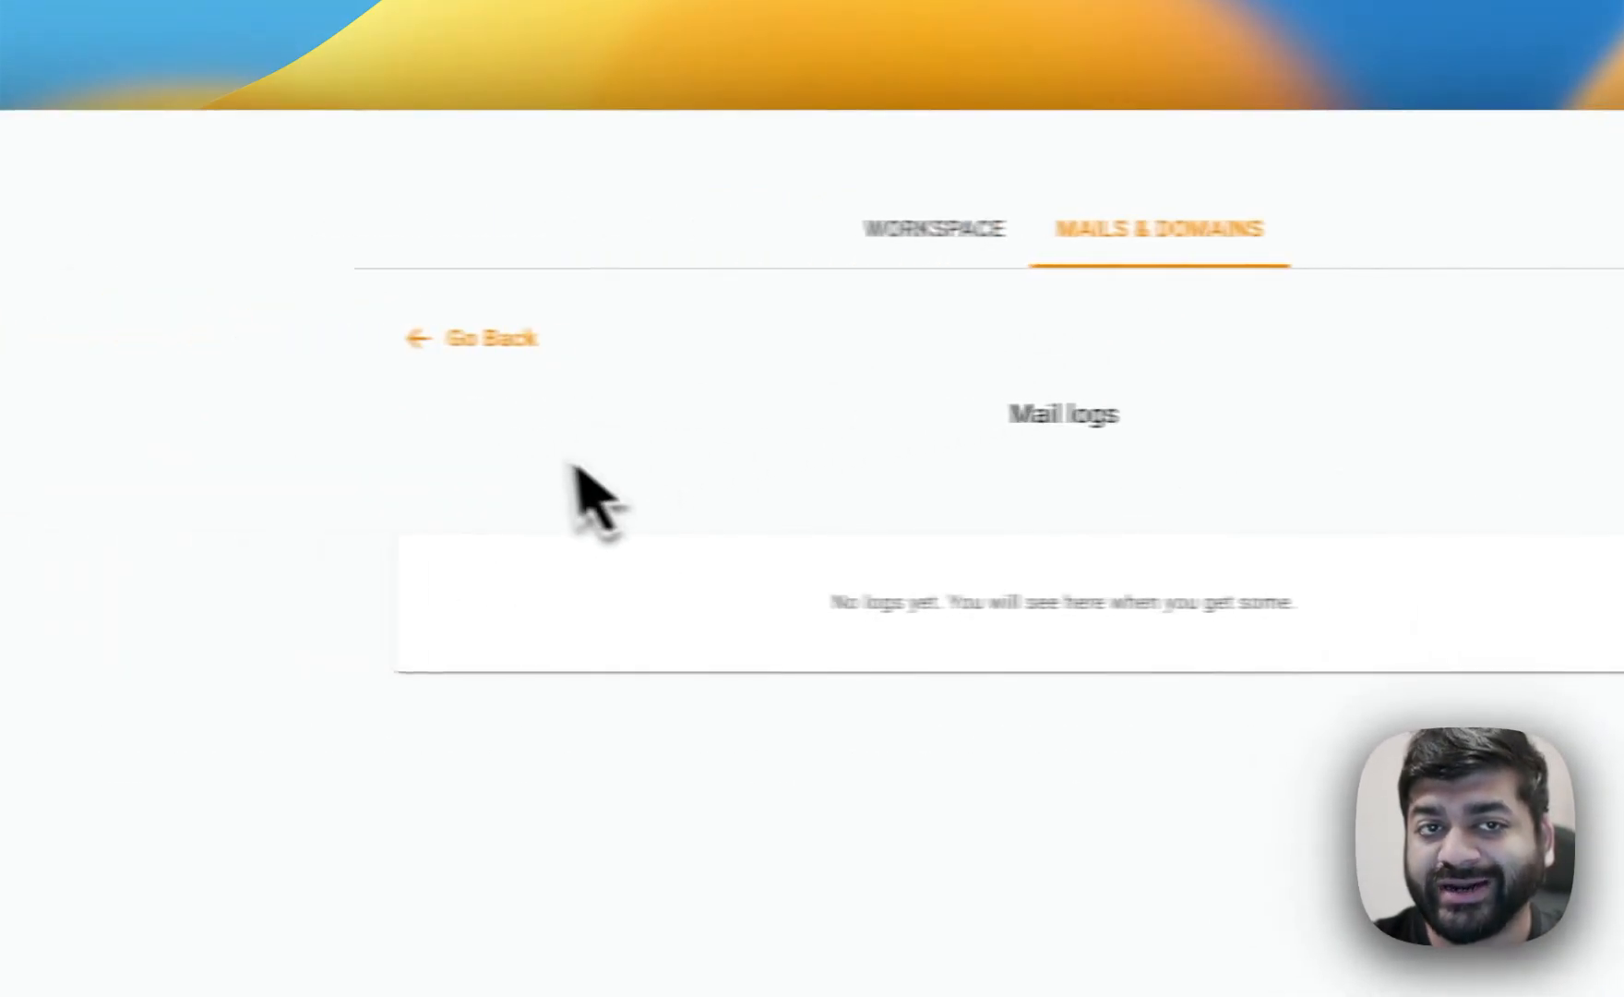
{"action": "left_click", "coordinate": [476, 338]}
{"action": "left_click", "coordinate": [1200, 338]}
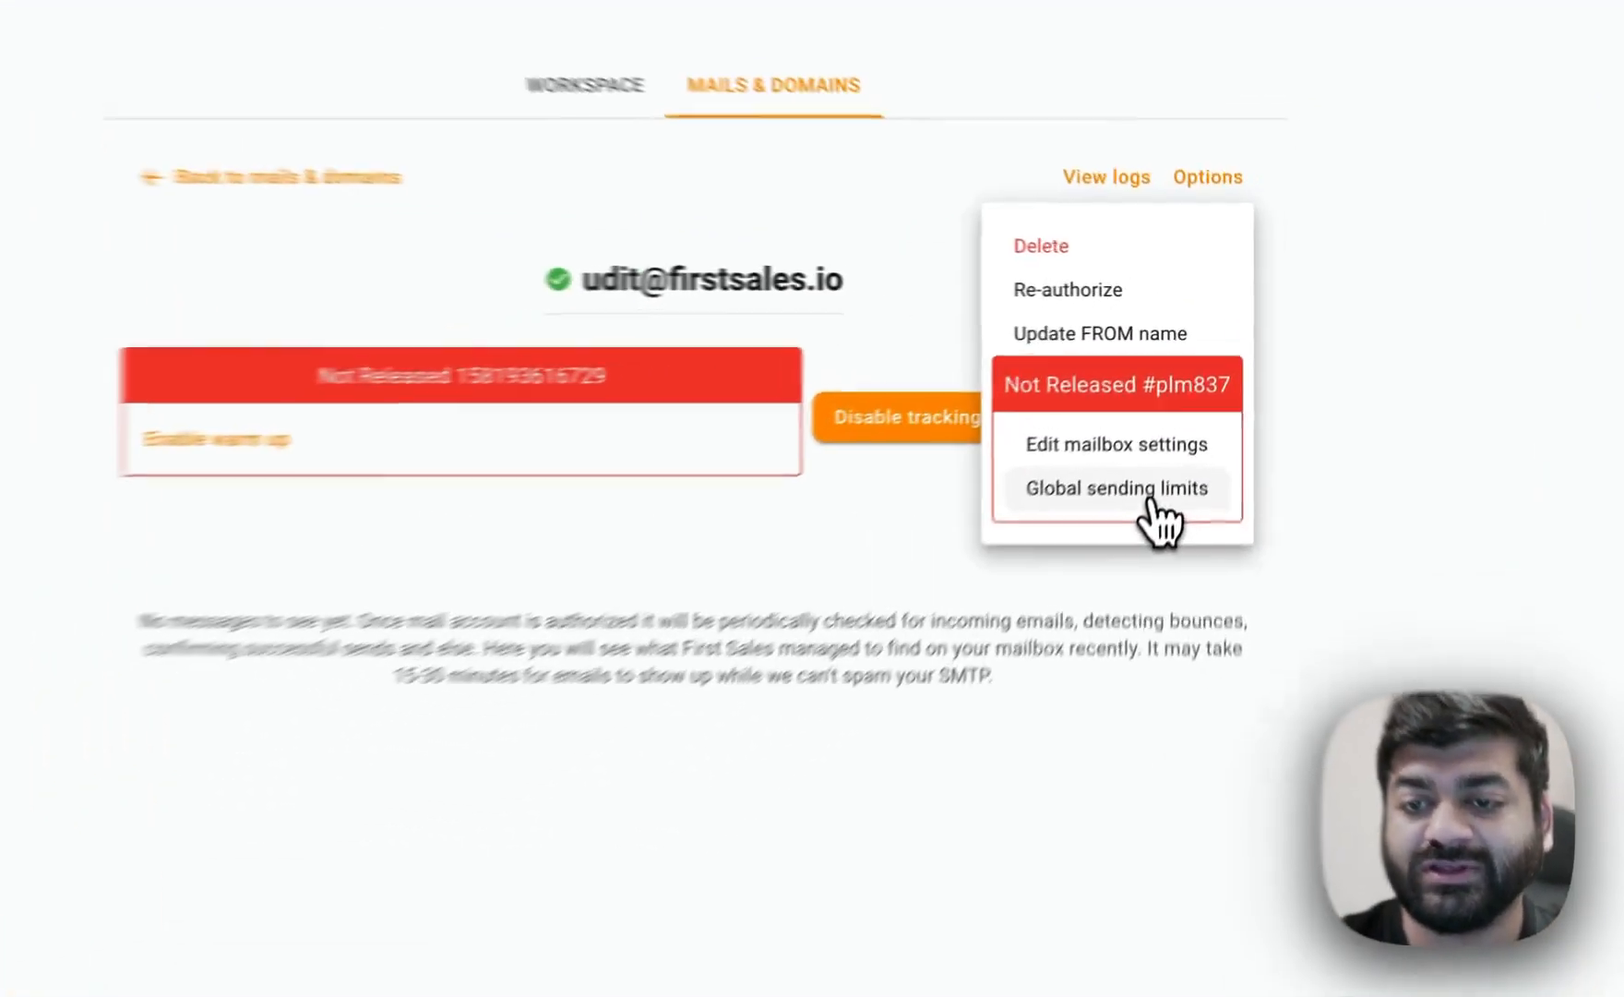
{"action": "left_click", "coordinate": [1191, 412]}
{"action": "left_click", "coordinate": [921, 387]}
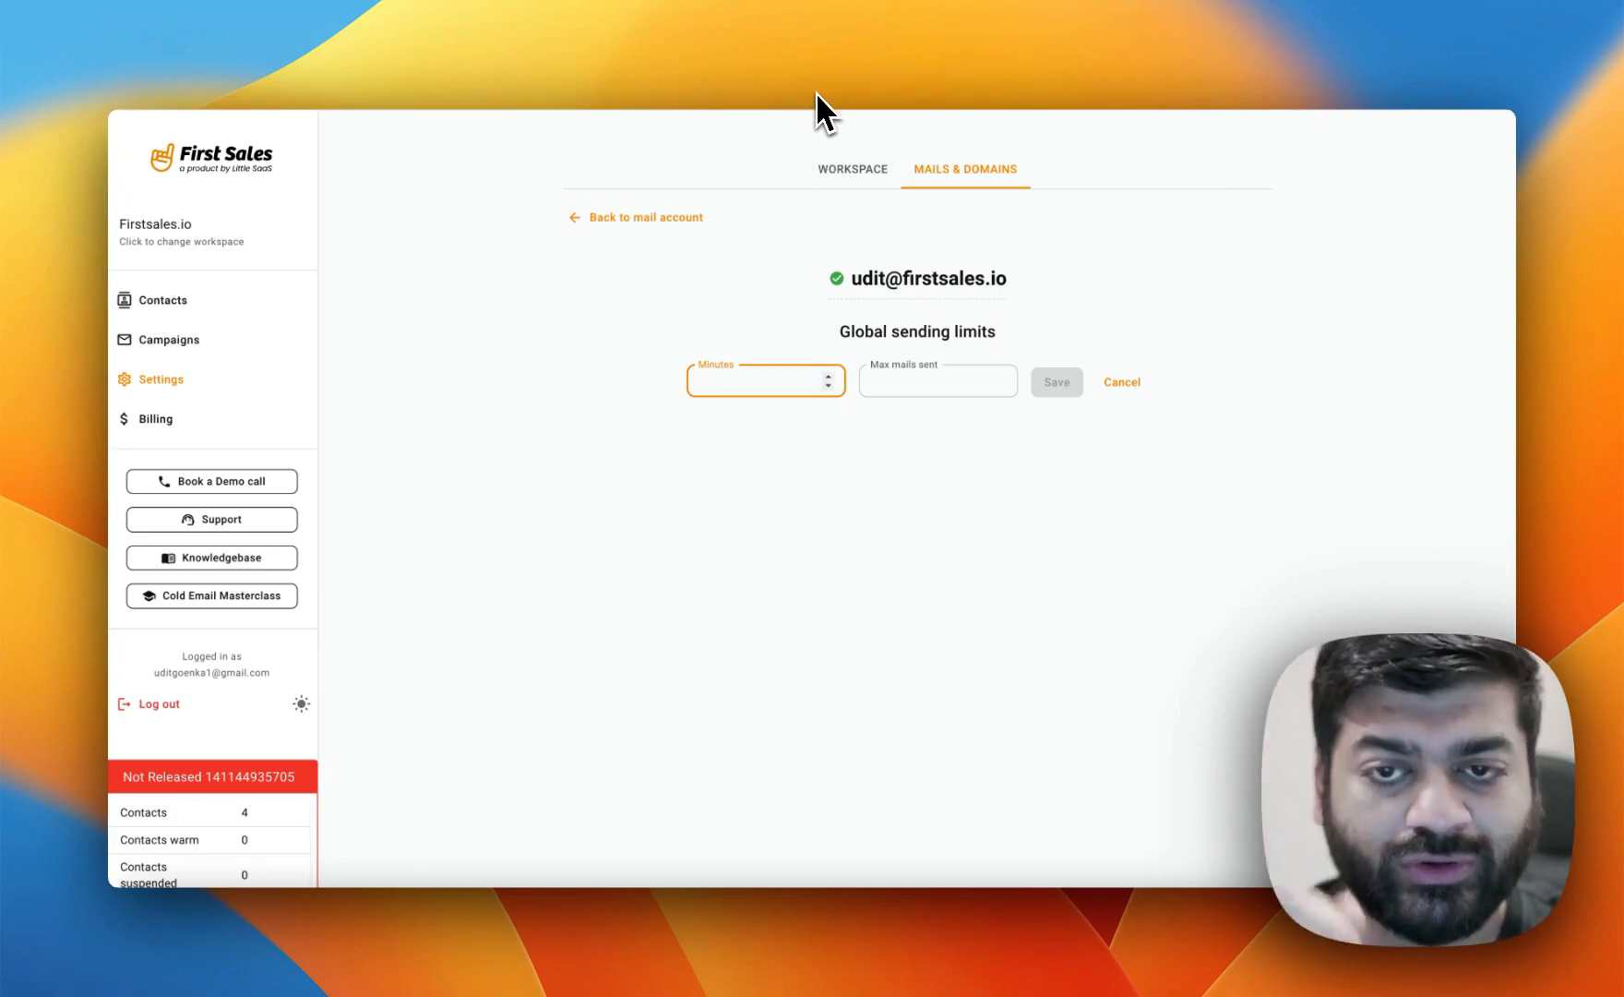
{"action": "left_click", "coordinate": [679, 218]}
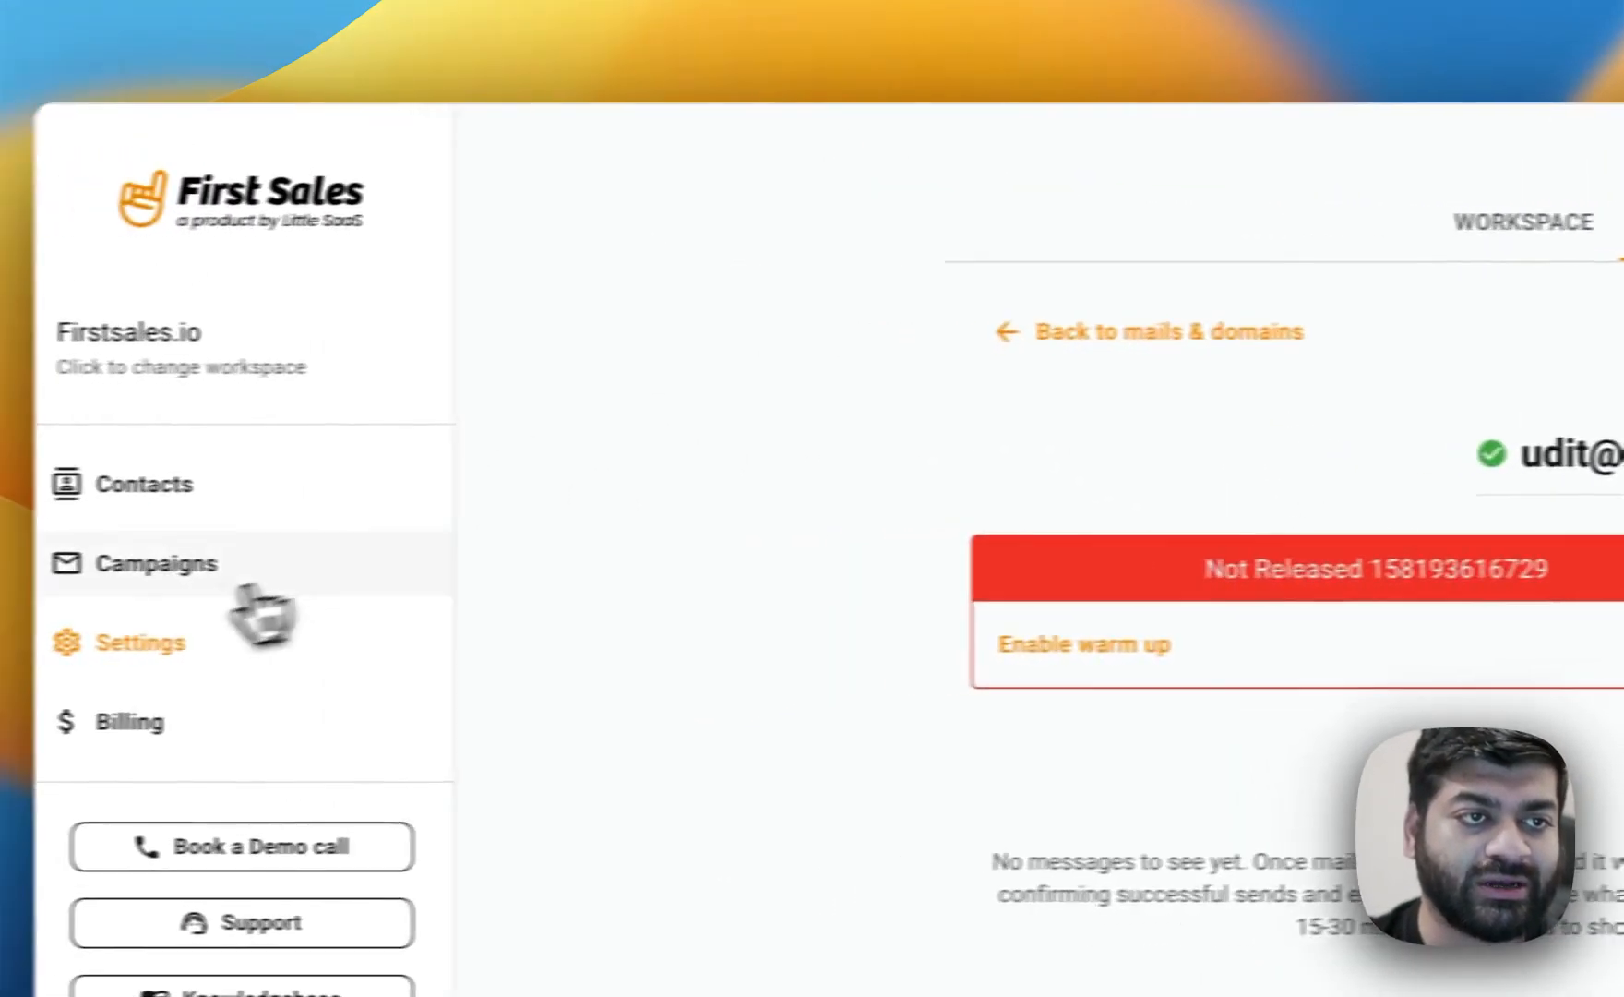
Create a new campaign named Demo Campaign 01.
{"action": "left_click", "coordinate": [242, 582]}
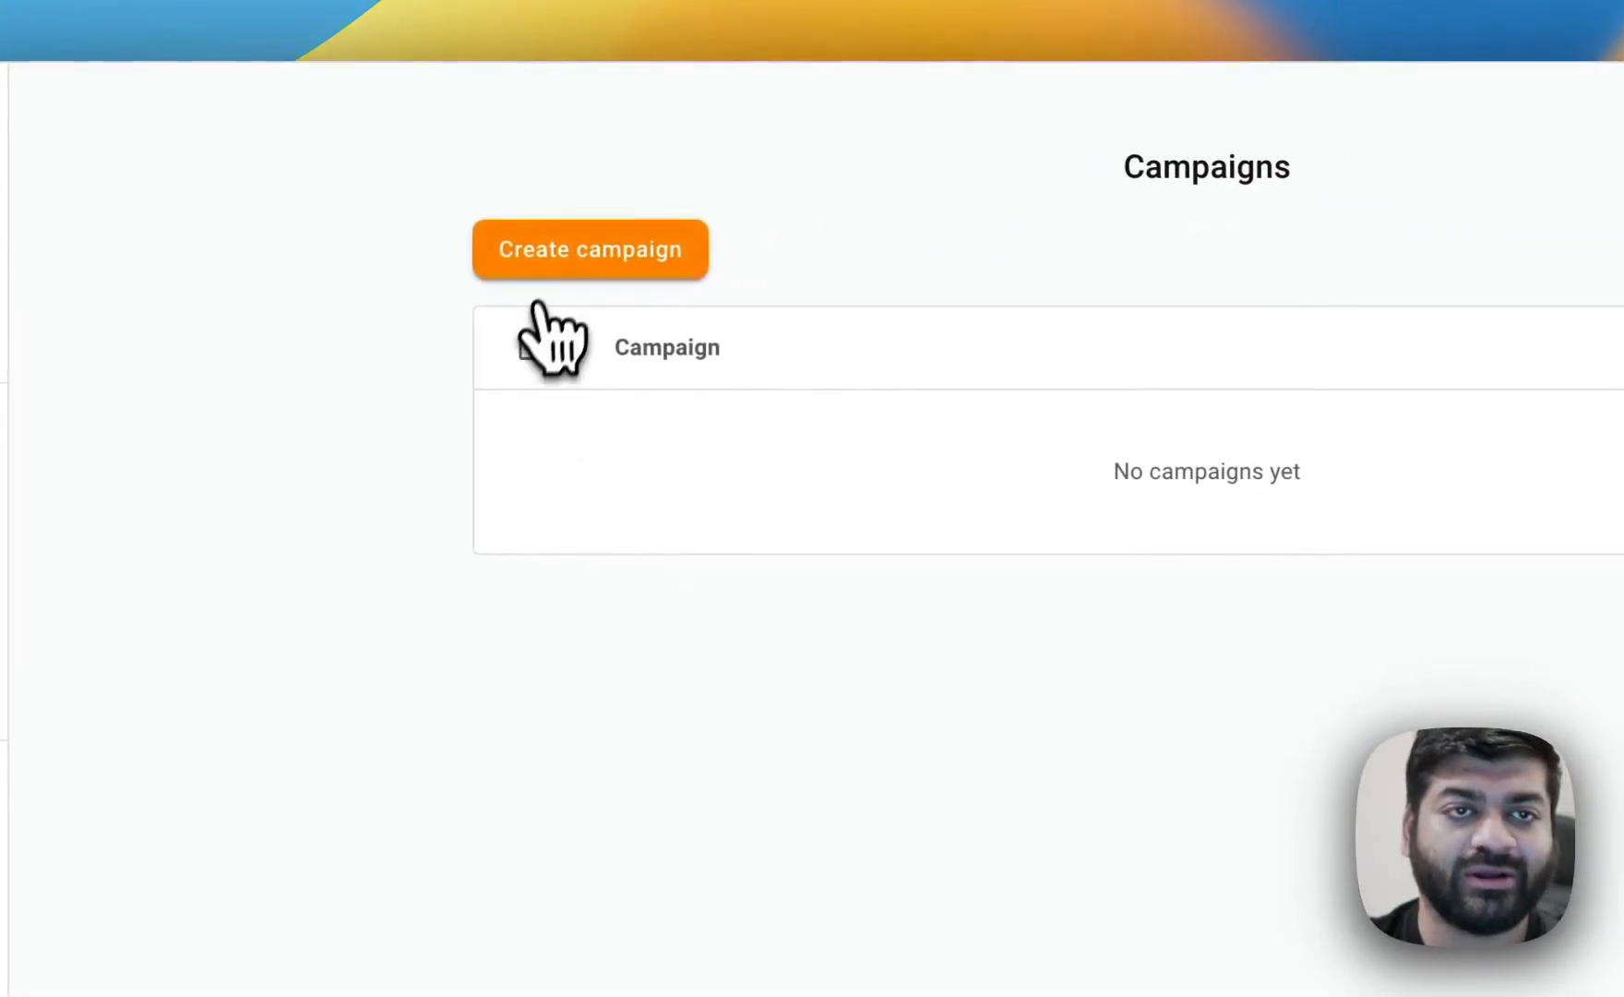
{"action": "left_click", "coordinate": [567, 258]}
{"action": "type", "text": "Demo Campaign 01"}
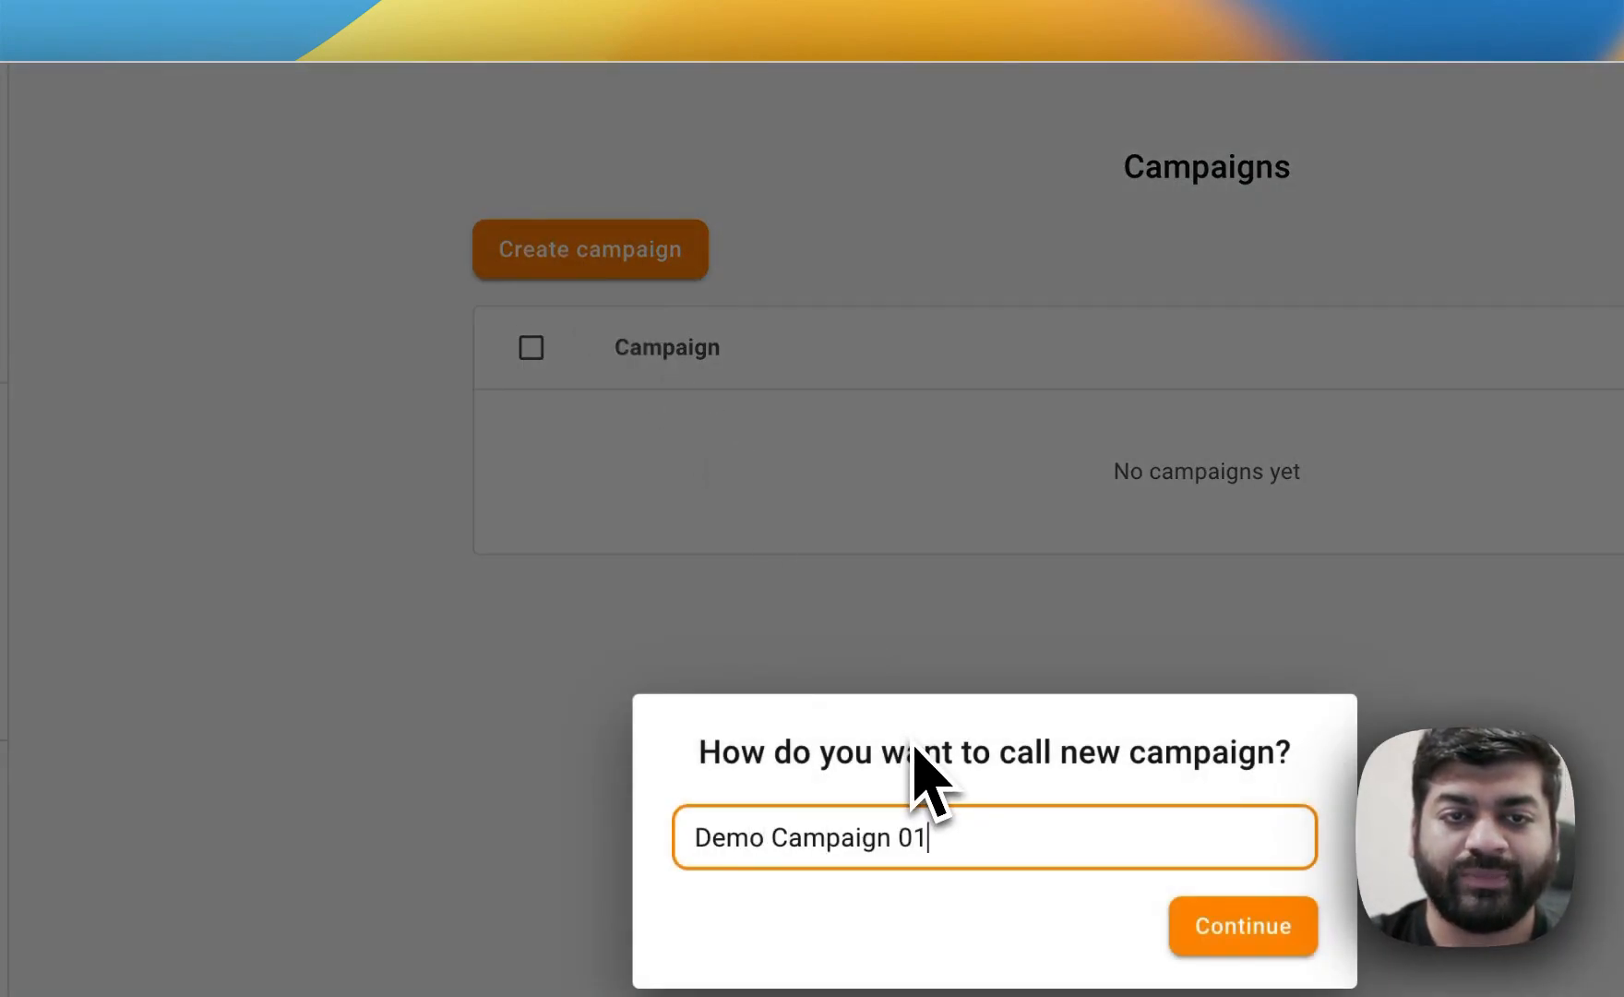
{"action": "key", "text": "Return"}
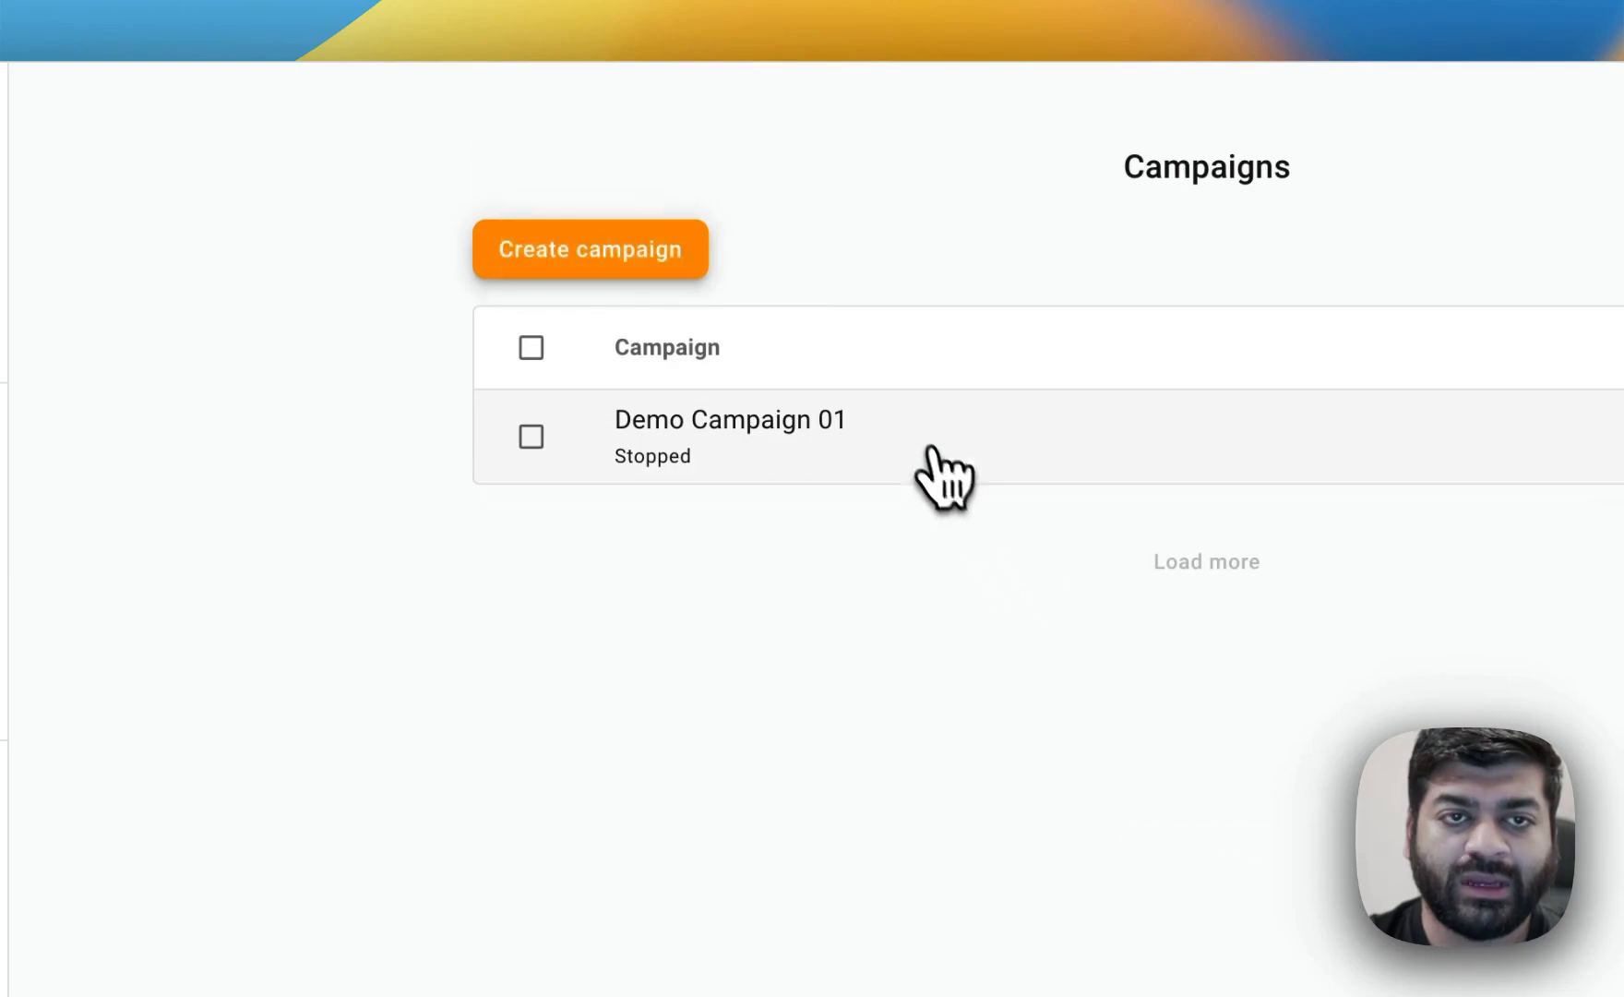
Add an In segment contact filter for the Demo 01 segment to the campaign and save the filters.
{"action": "left_click", "coordinate": [943, 476]}
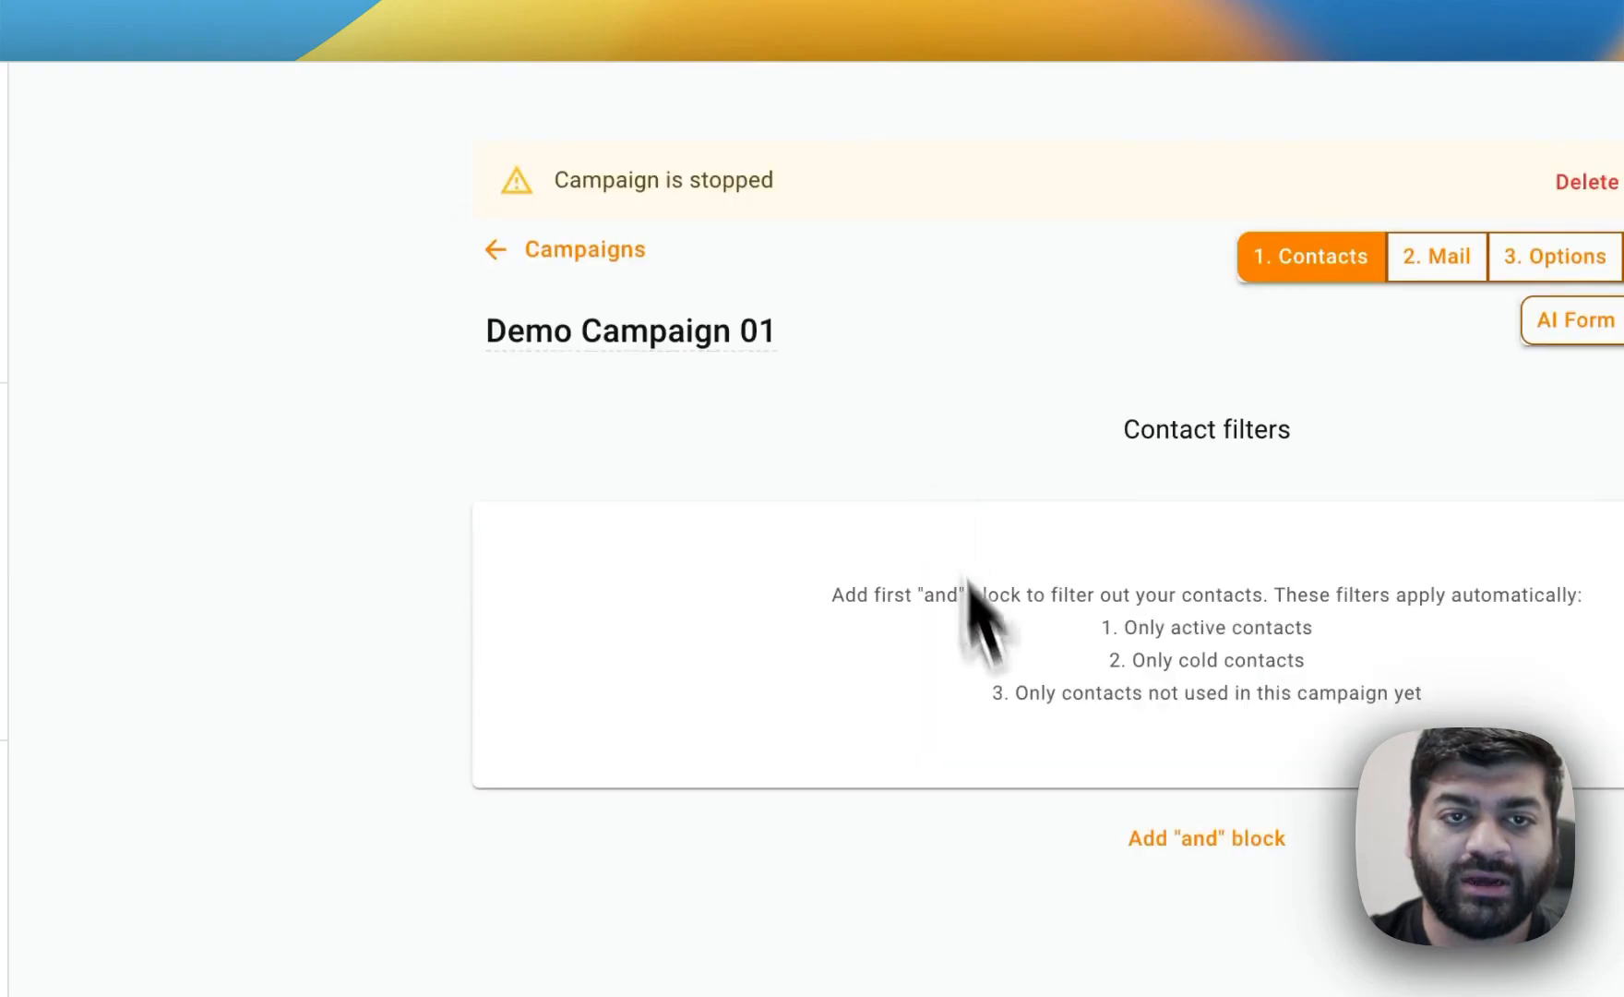
{"action": "left_click", "coordinate": [1208, 838]}
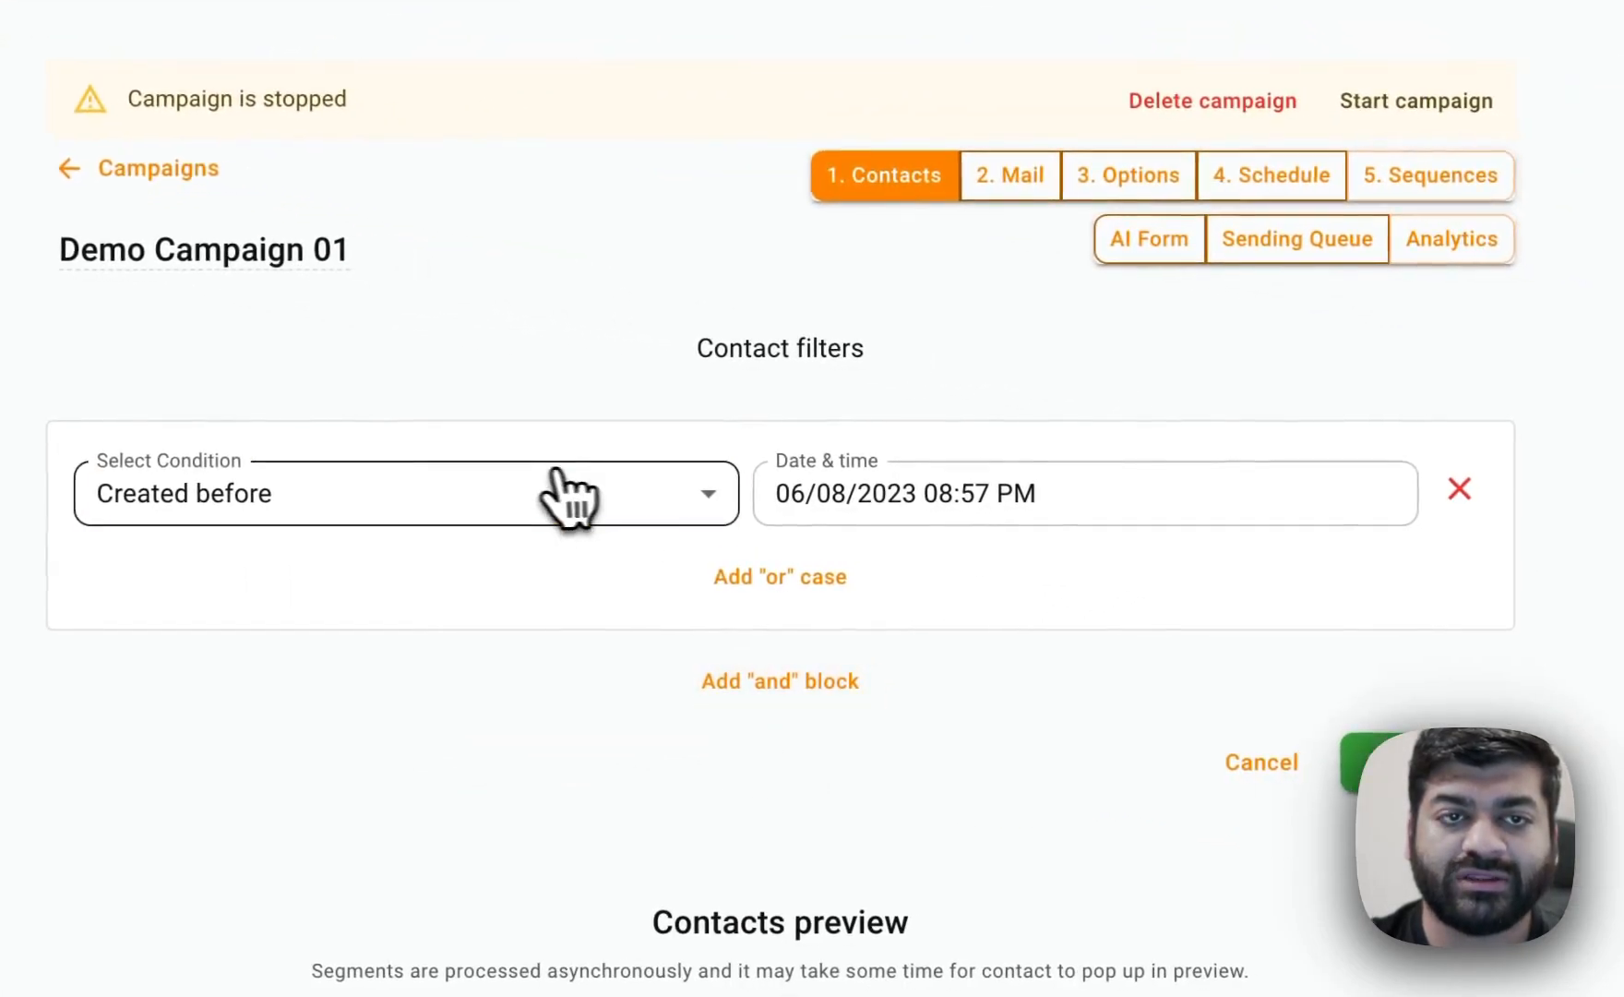
{"action": "left_click", "coordinate": [567, 499]}
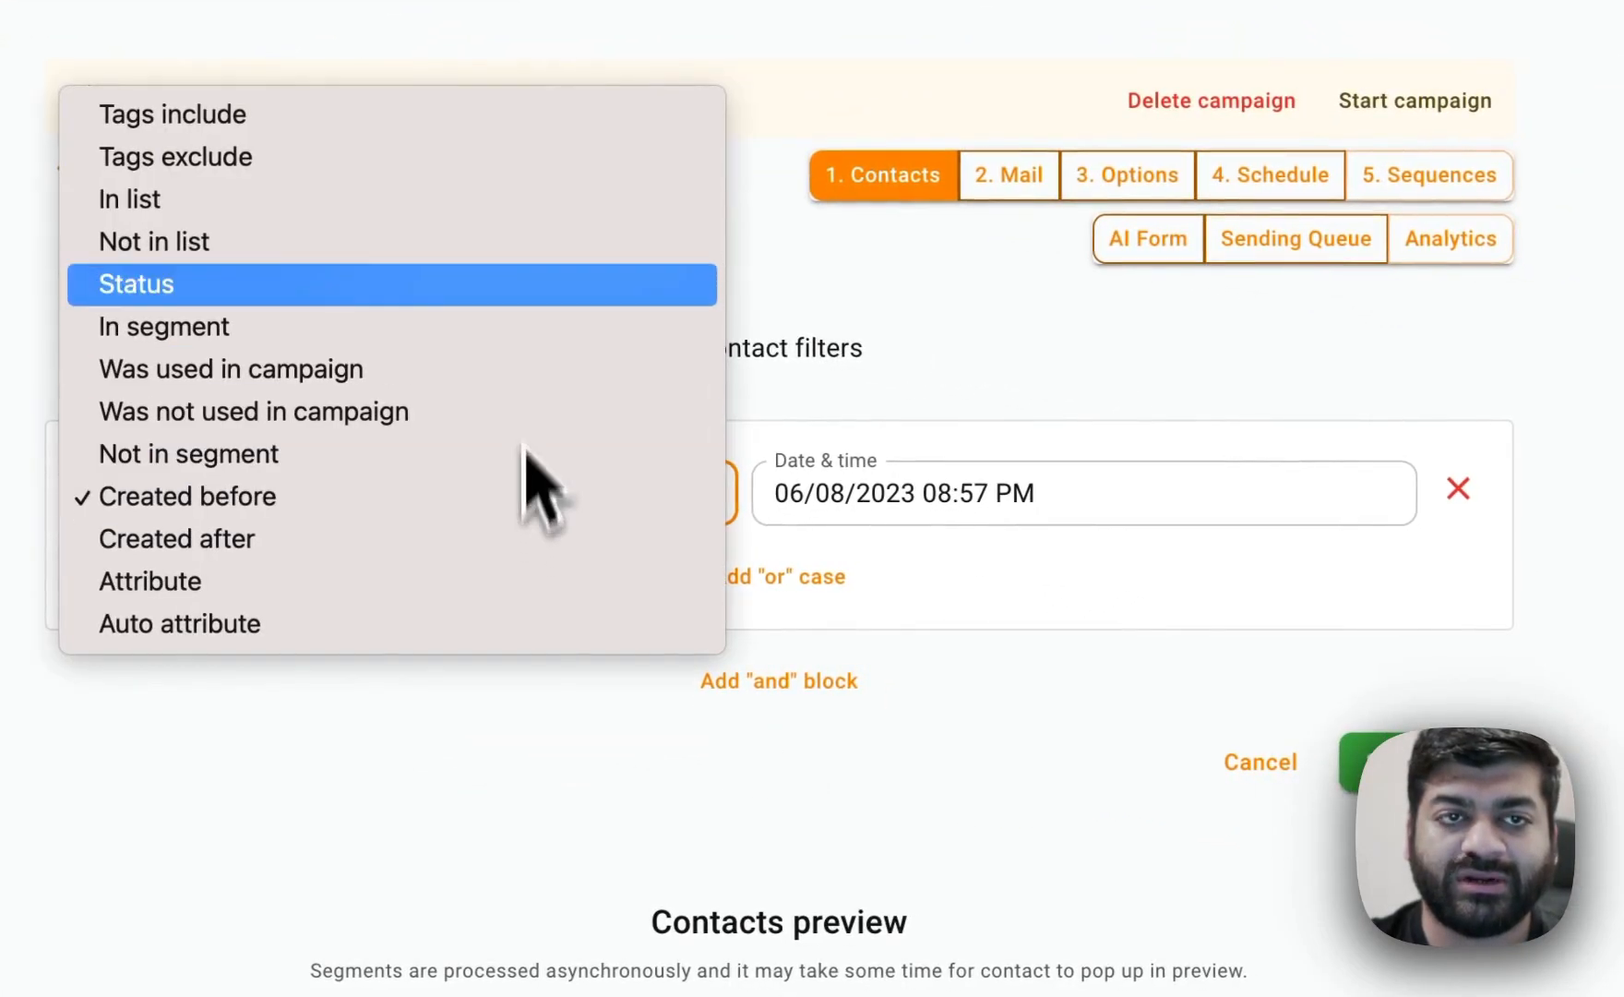
{"action": "left_click", "coordinate": [514, 323]}
{"action": "left_click", "coordinate": [942, 498]}
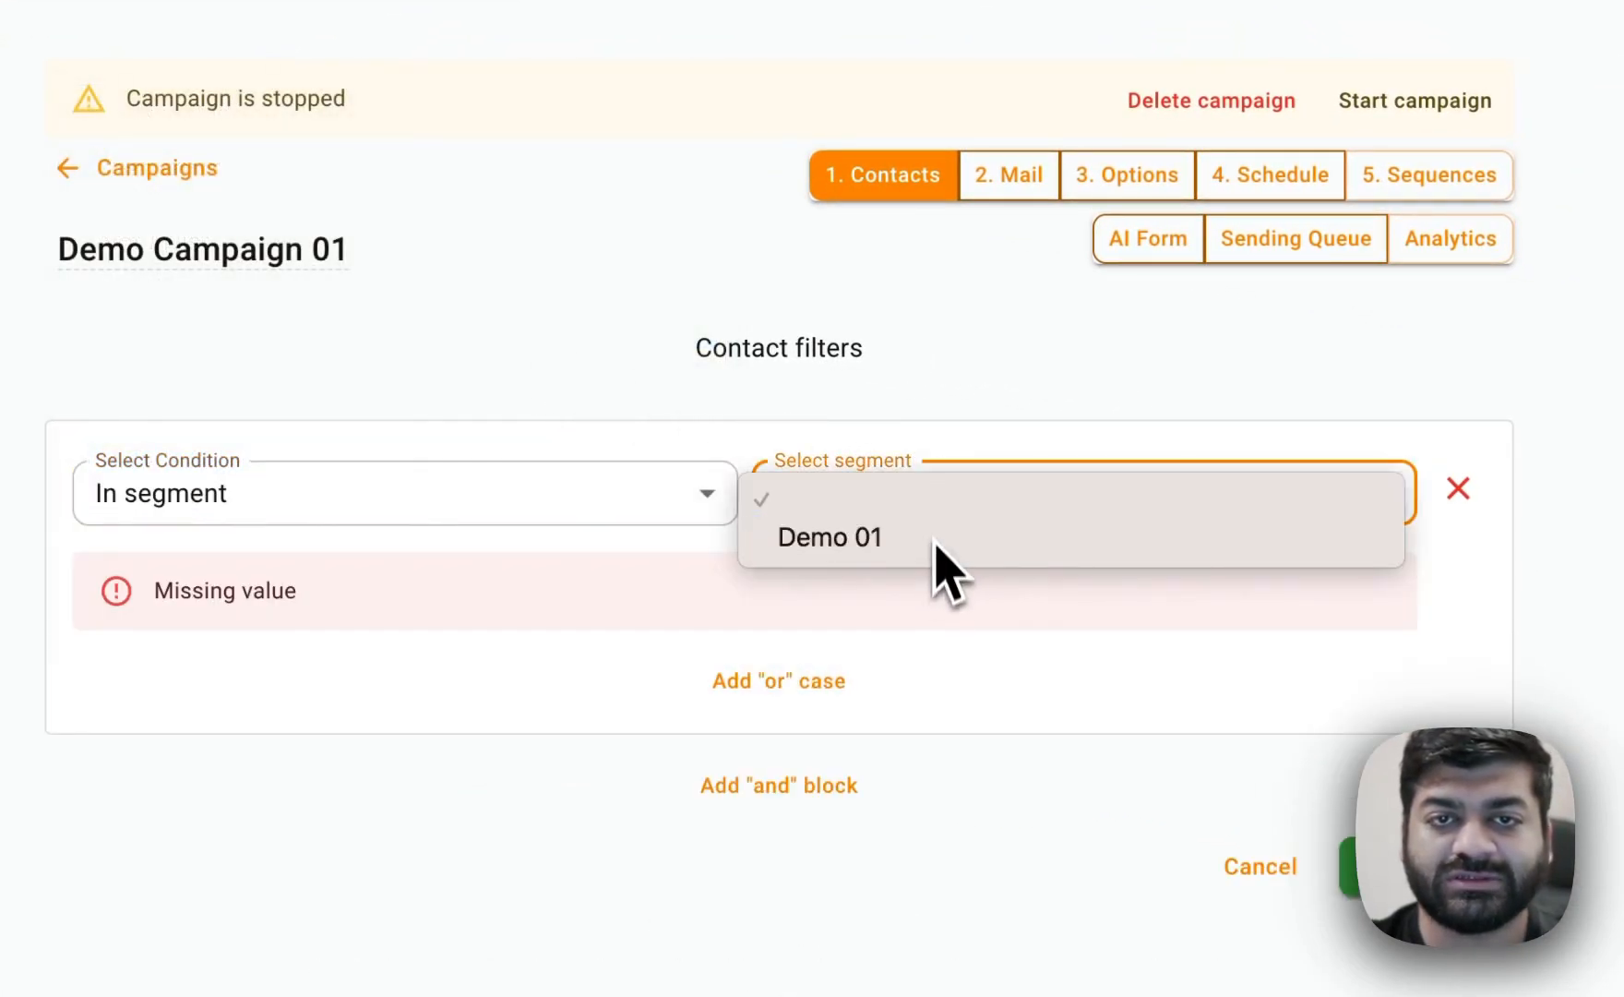
{"action": "left_click", "coordinate": [937, 540]}
{"action": "left_click", "coordinate": [1429, 762]}
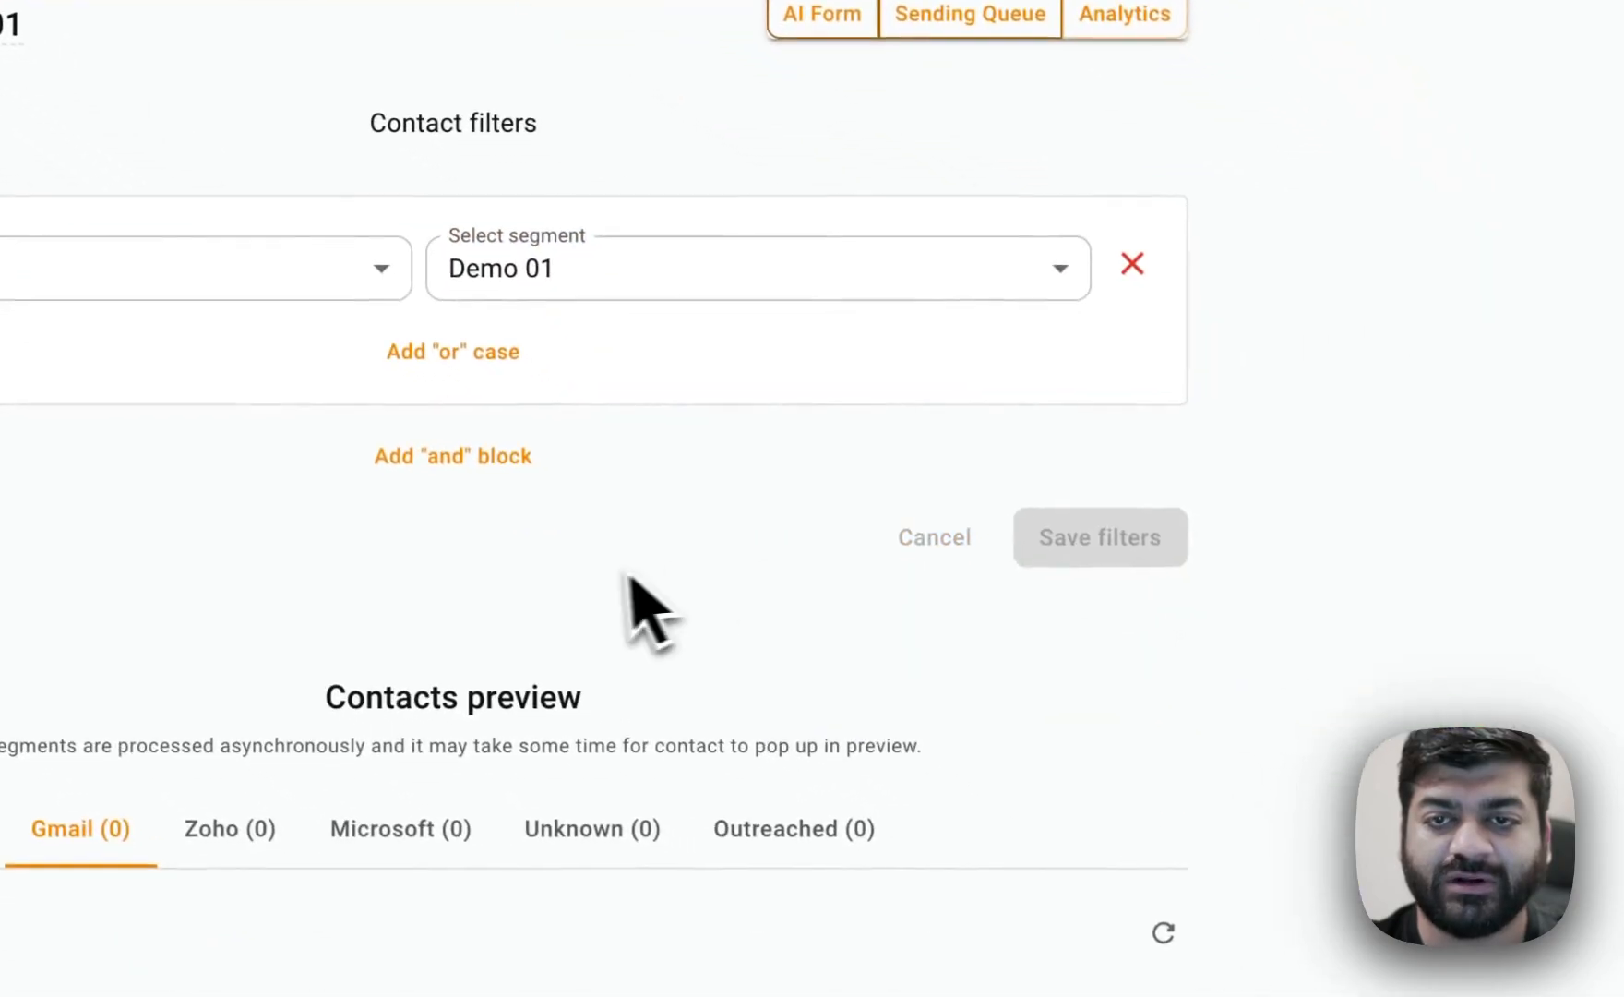
Browse the campaign's contacts preview across the mail provider groups.
{"action": "scroll", "coordinate": [631, 580], "scroll_direction": "down", "scroll_amount": 5}
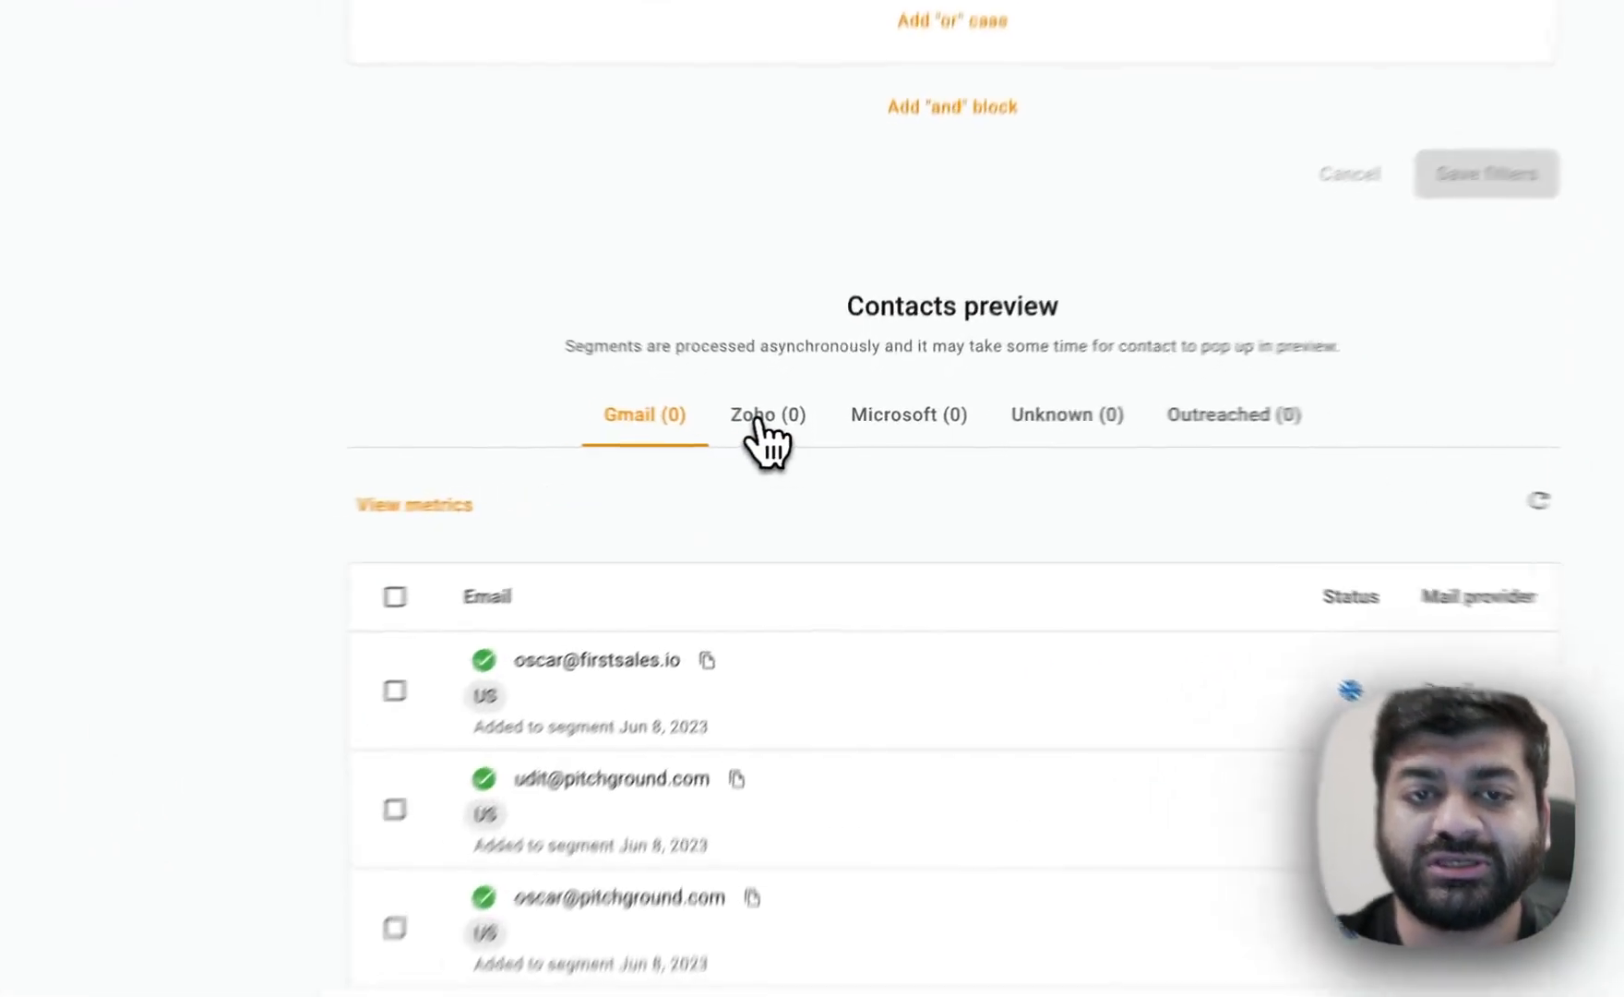
{"action": "left_click", "coordinate": [801, 430]}
{"action": "left_click", "coordinate": [910, 431]}
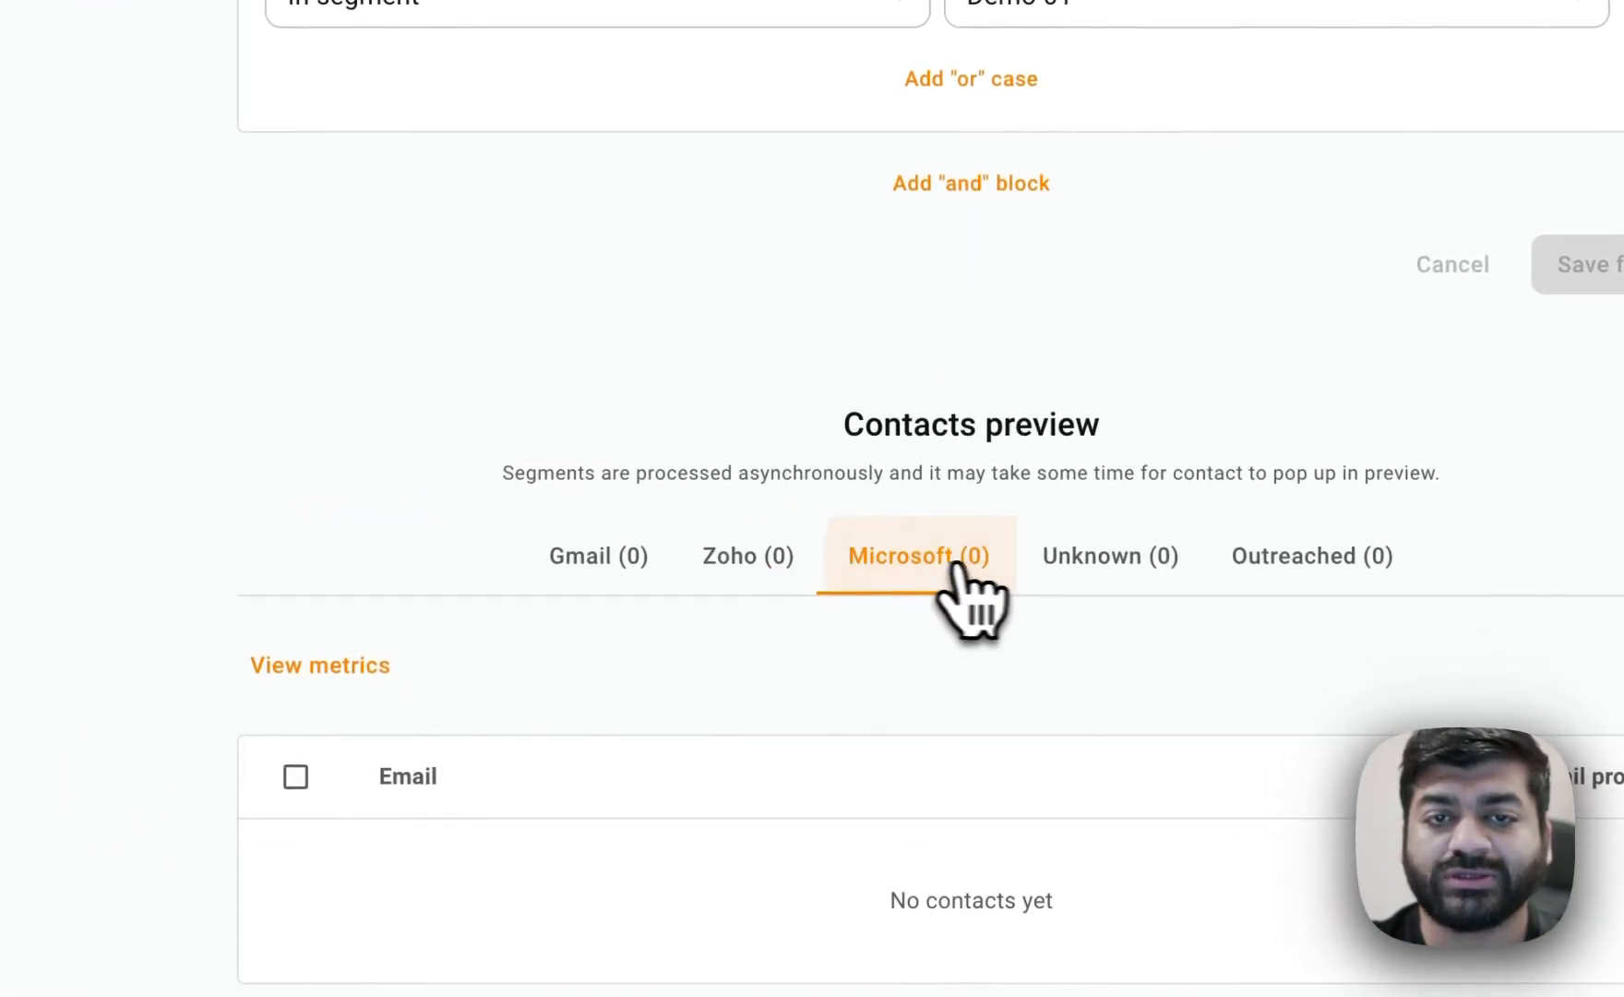
{"action": "left_click", "coordinate": [1103, 565]}
{"action": "left_click", "coordinate": [605, 563]}
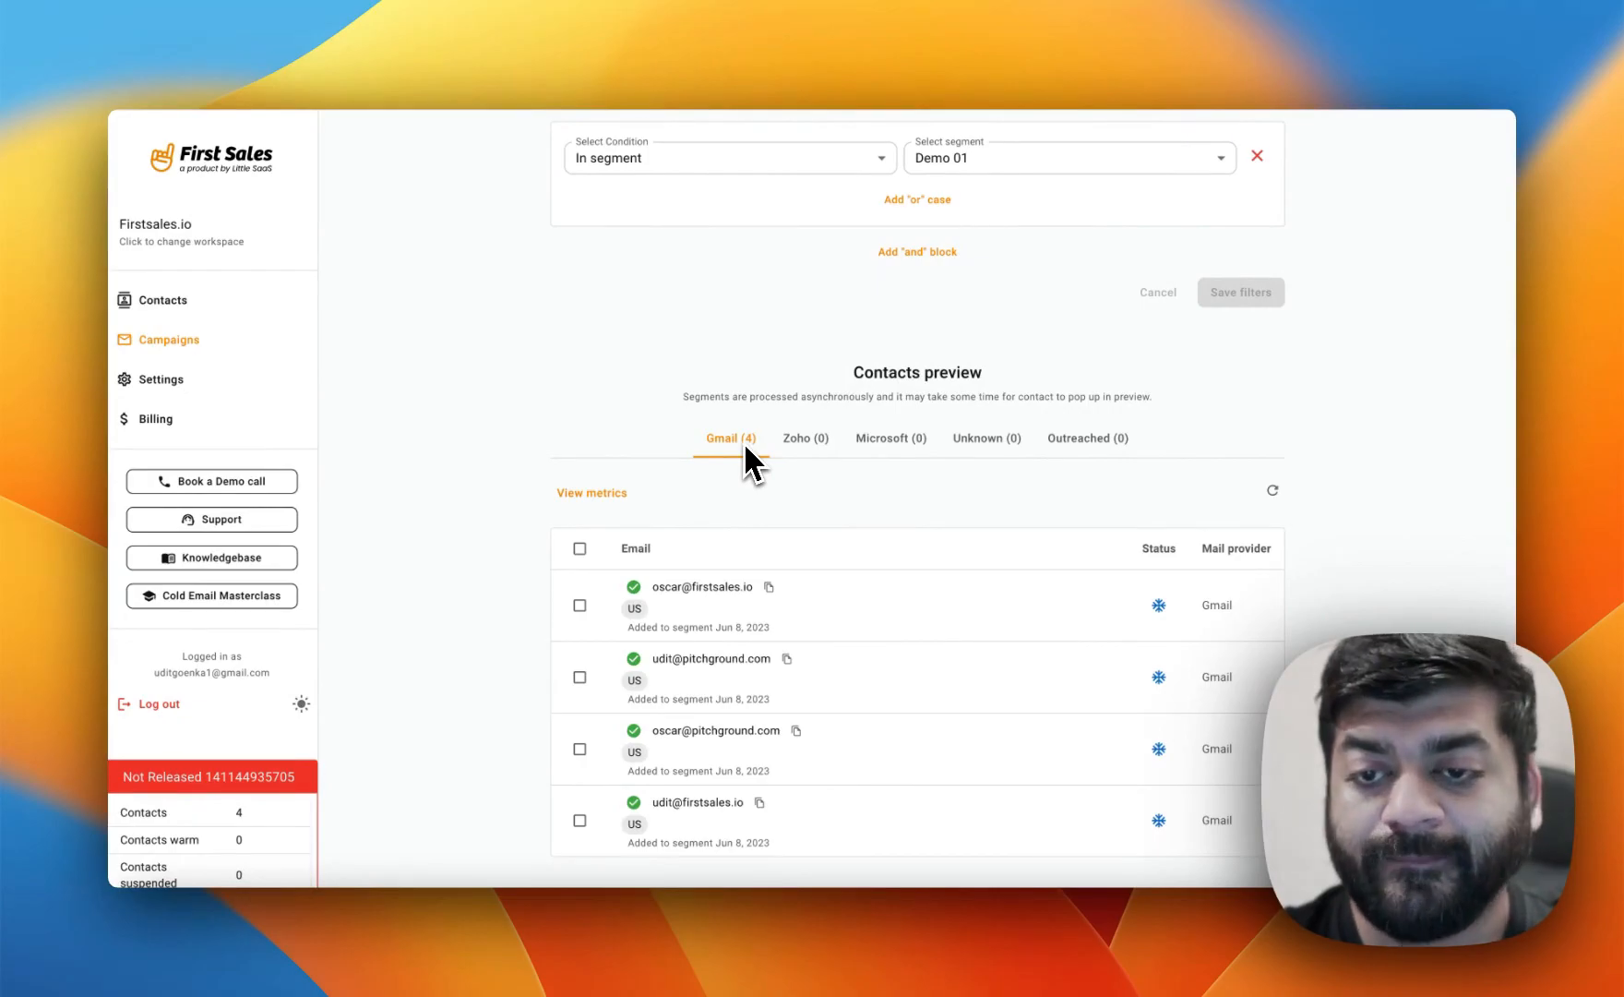
{"action": "scroll", "coordinate": [744, 449], "scroll_direction": "up", "scroll_amount": 5}
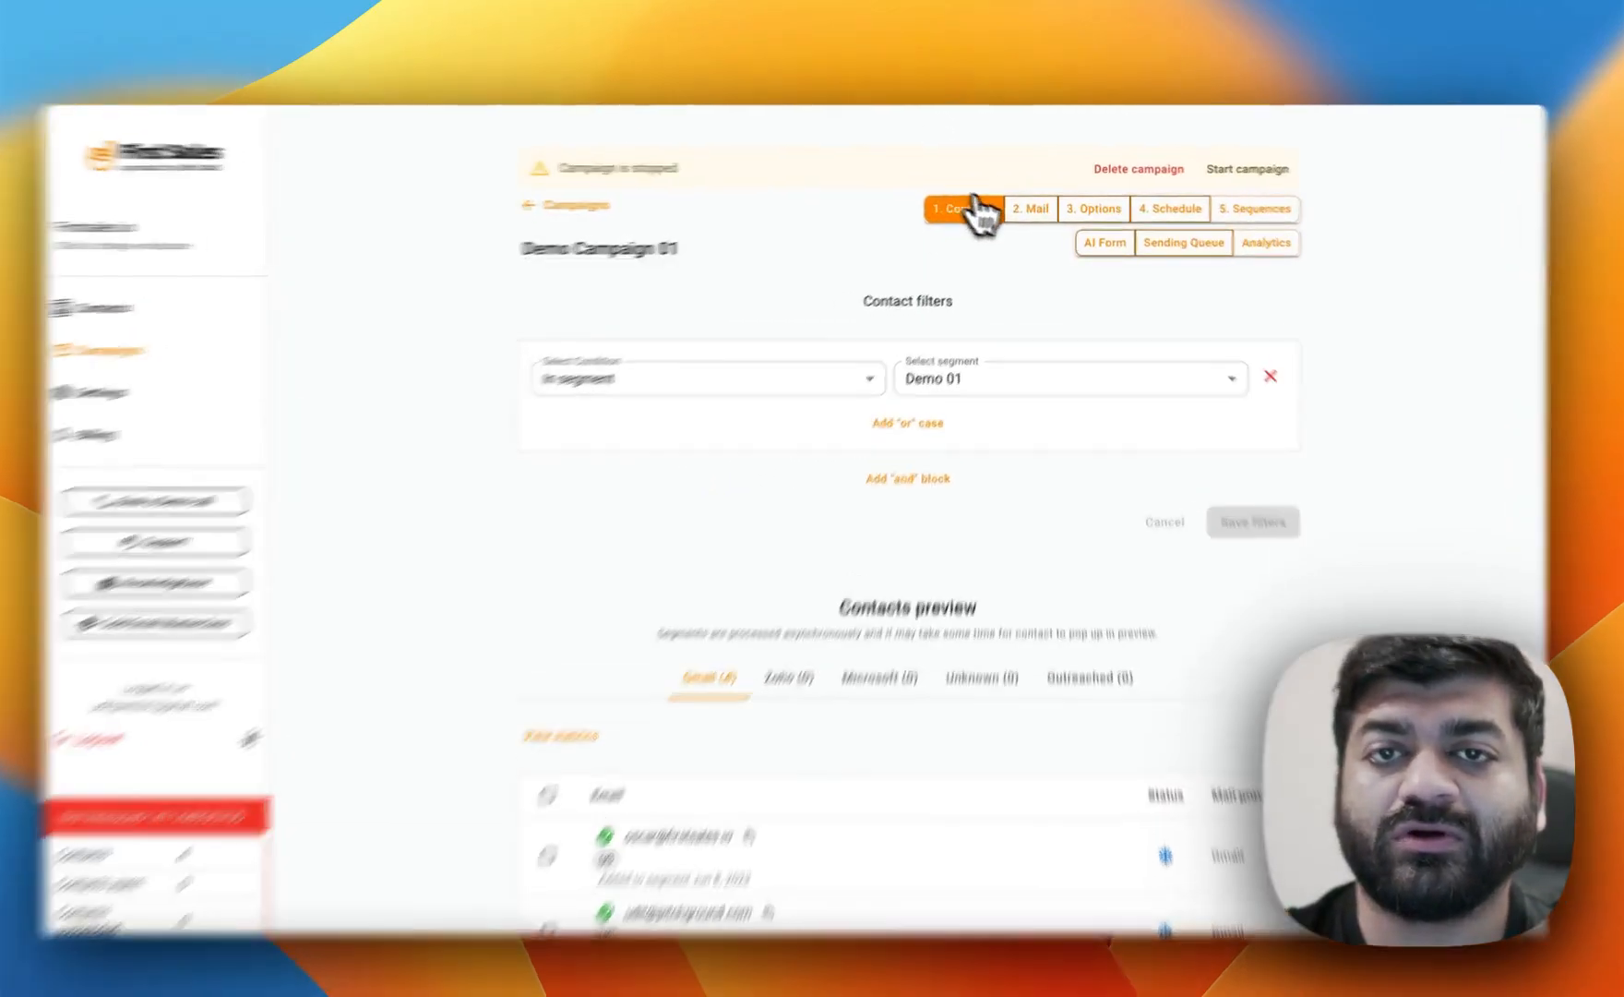
Review the campaign's mail account selection and contacts preview.
{"action": "left_click", "coordinate": [1029, 208]}
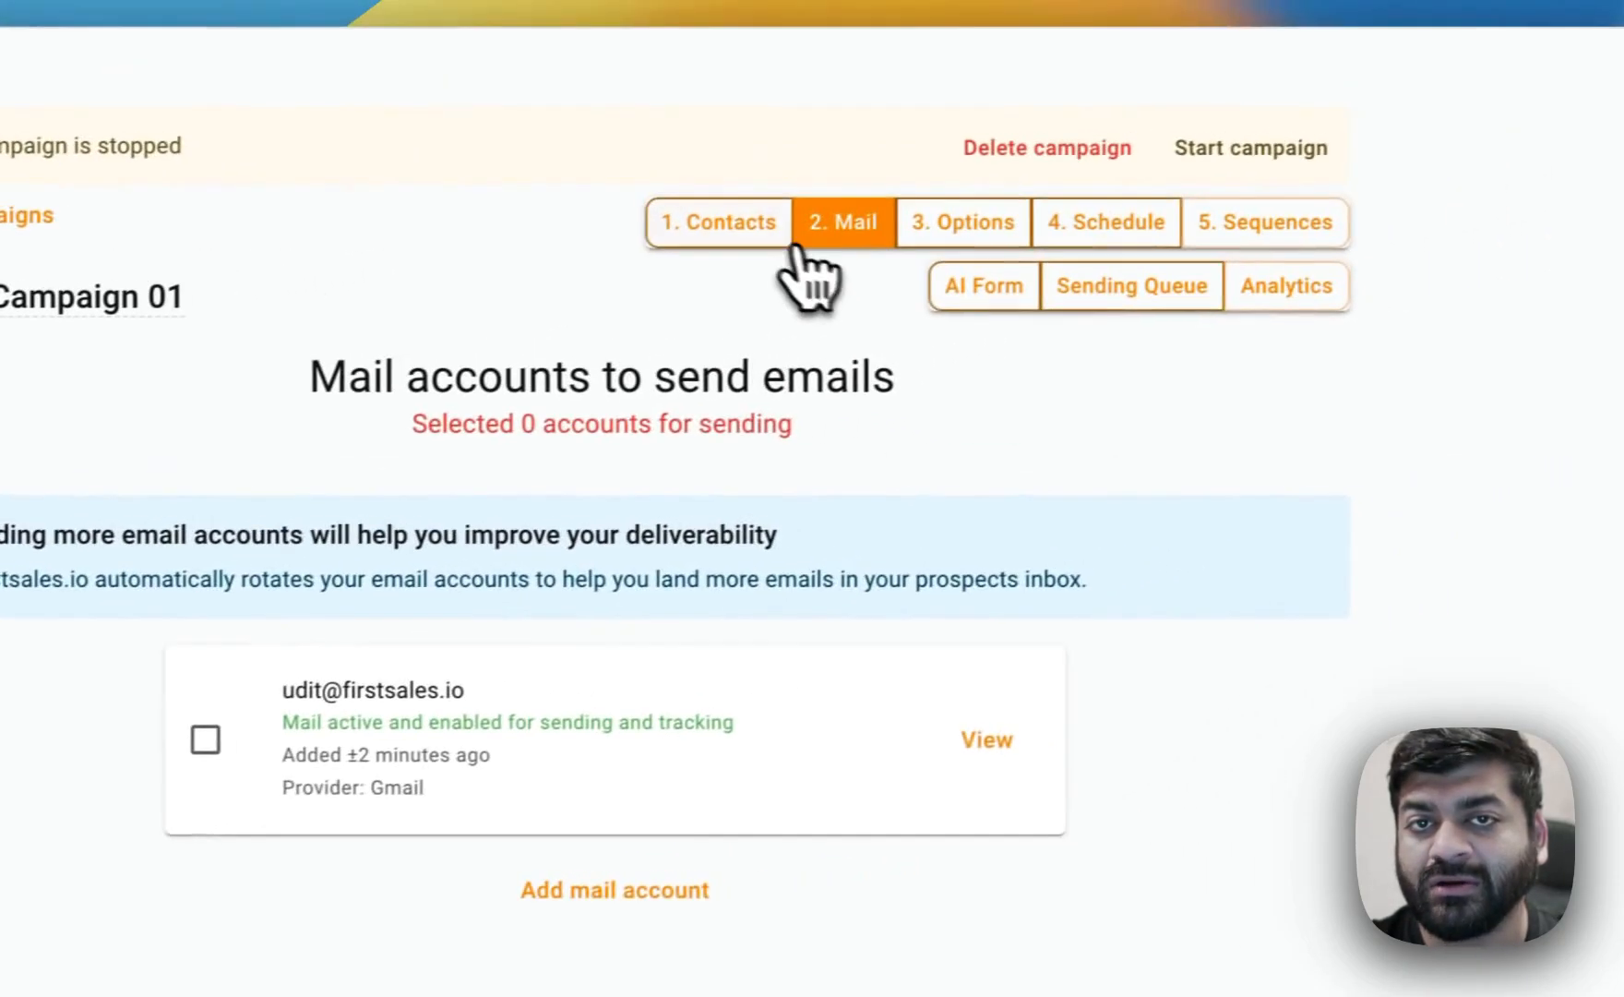
{"action": "left_click", "coordinate": [780, 233]}
{"action": "scroll", "coordinate": [812, 553], "scroll_direction": "down", "scroll_amount": 10}
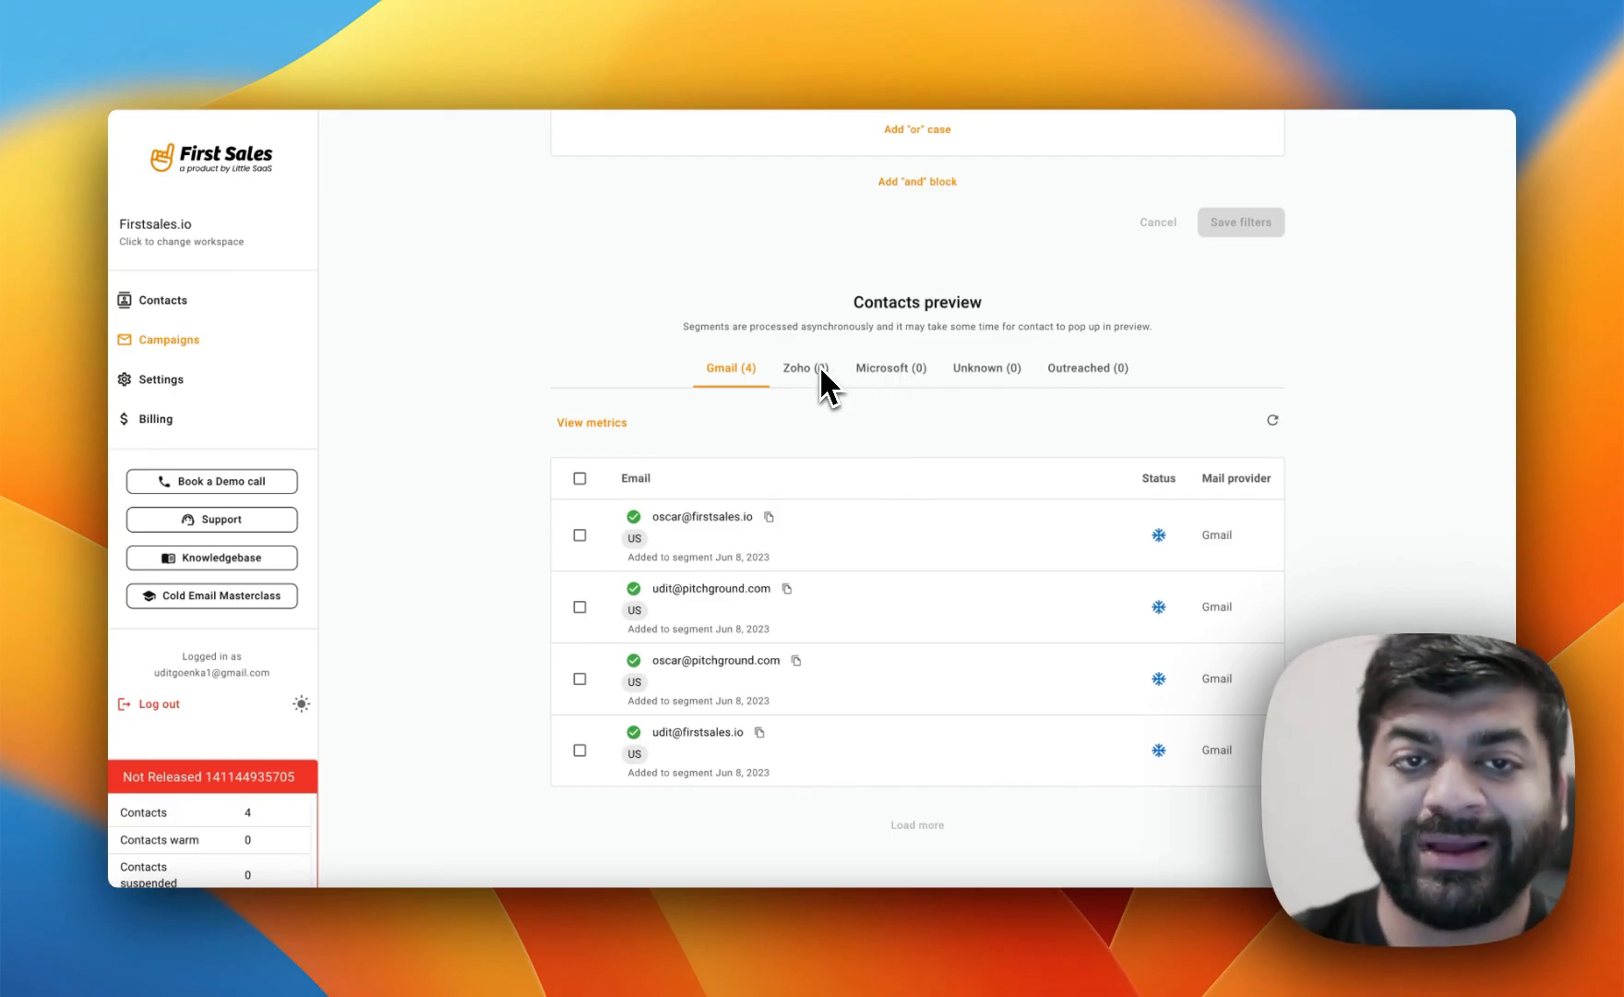
{"action": "scroll", "coordinate": [819, 365], "scroll_direction": "up", "scroll_amount": 5}
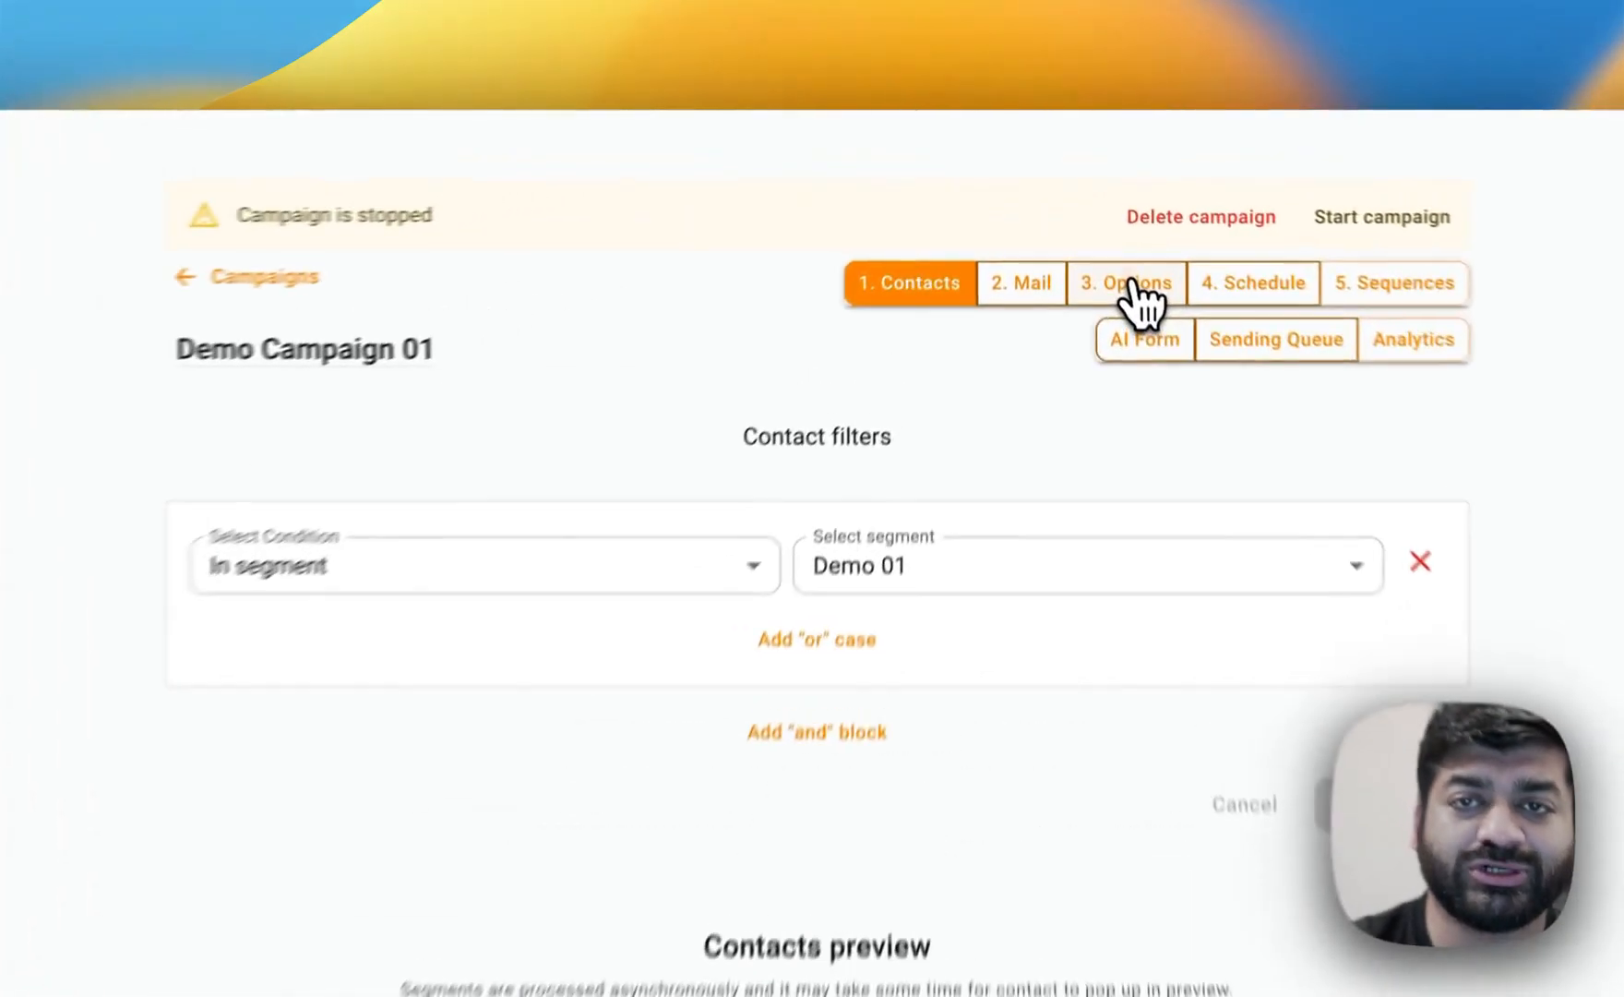
Set the campaign's reply-to address to the sending account's email and save the options.
{"action": "left_click", "coordinate": [1096, 206]}
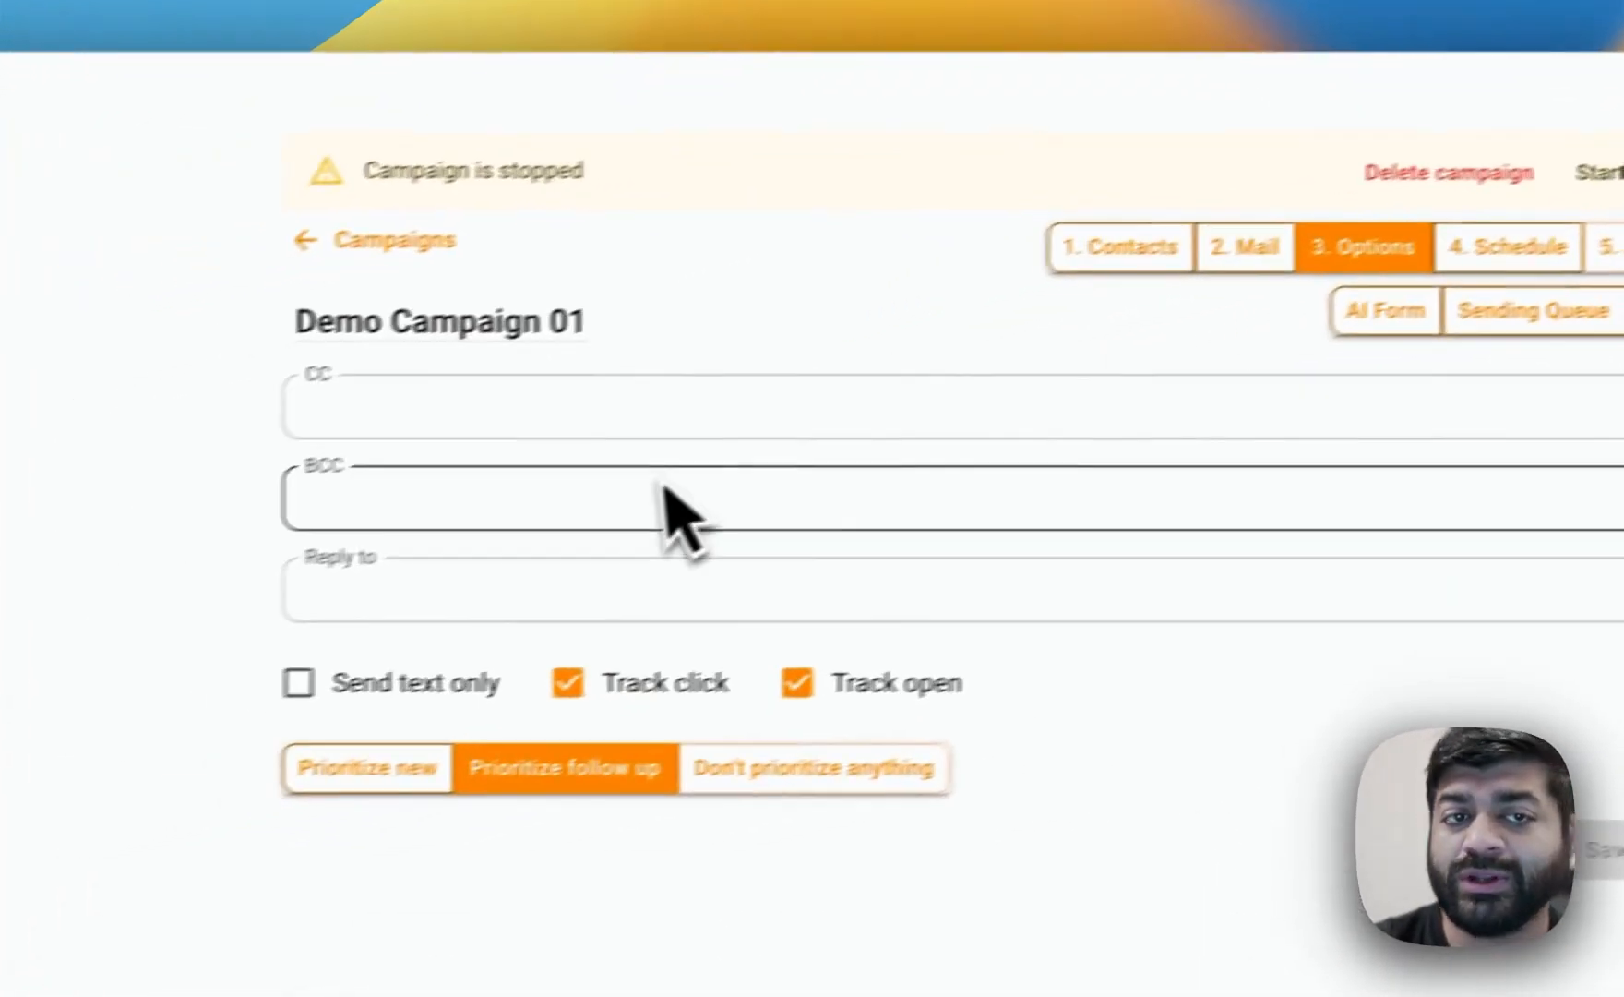
{"action": "left_click", "coordinate": [537, 570]}
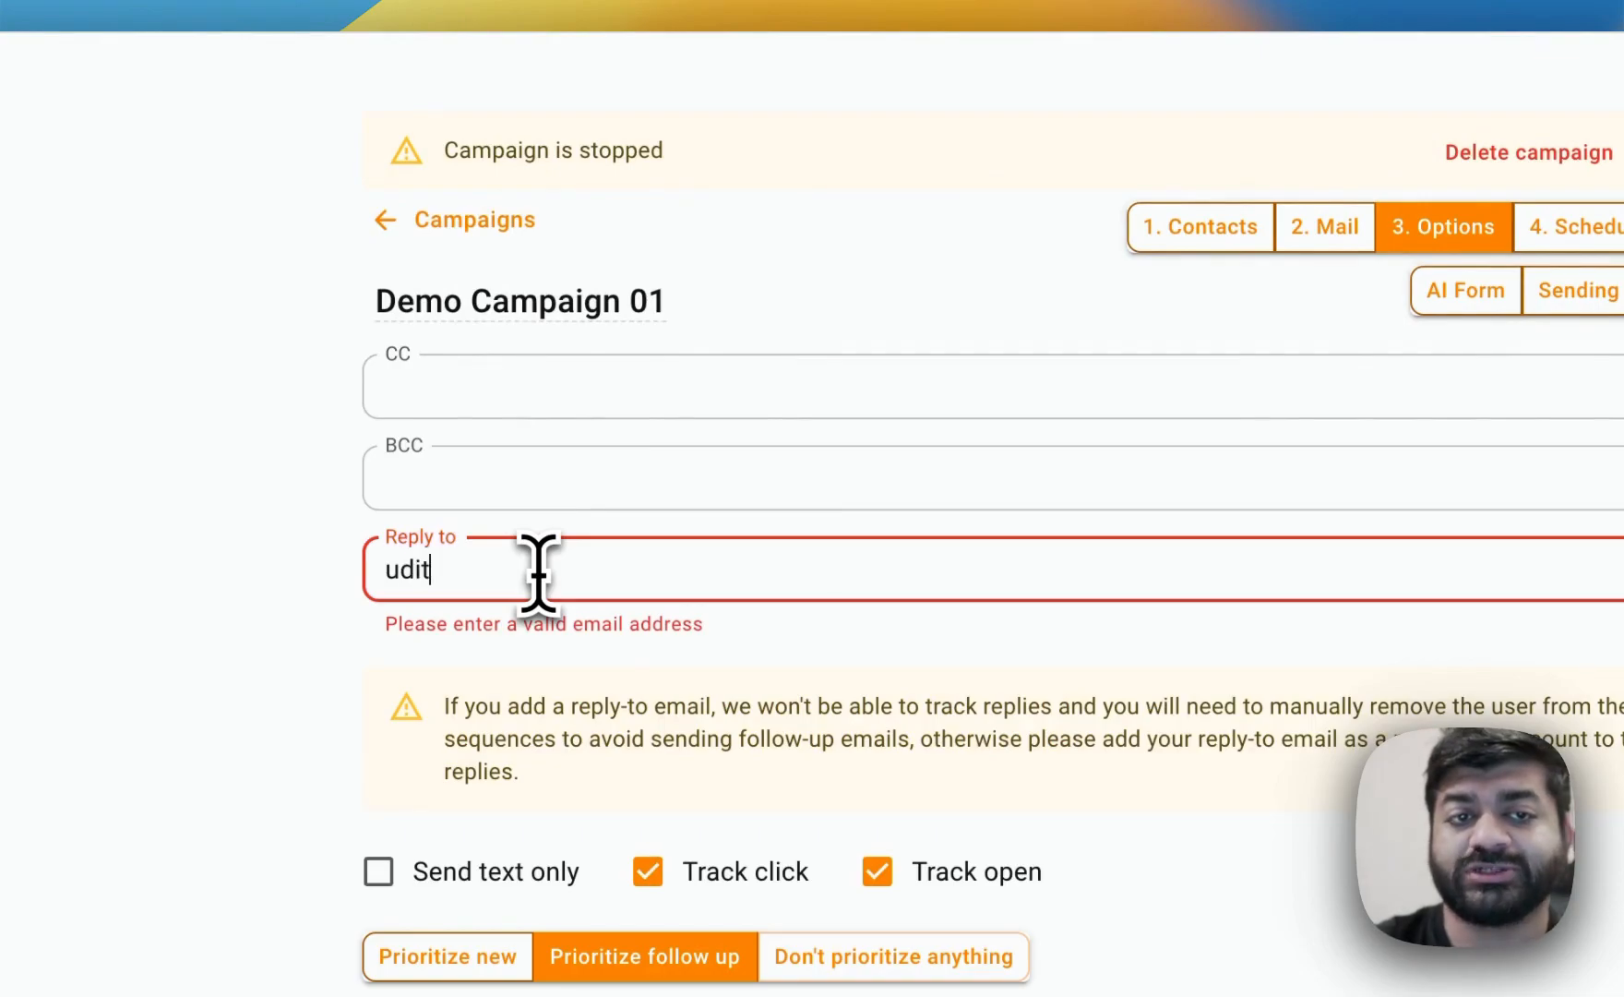
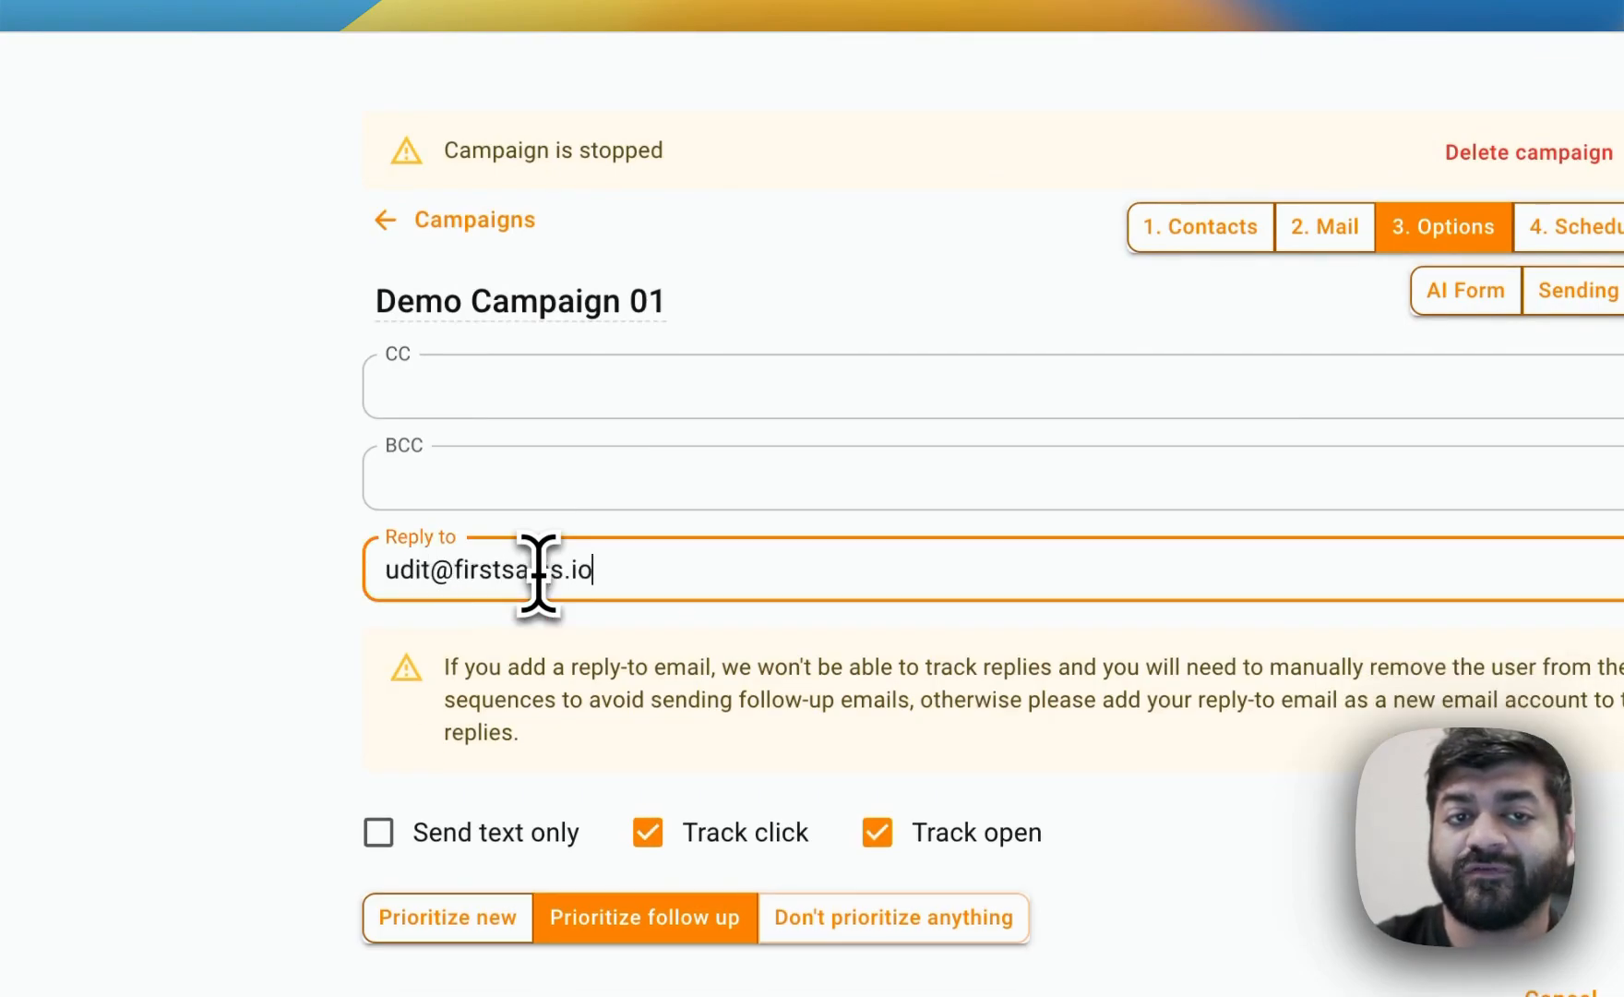
{"action": "left_click", "coordinate": [1546, 906]}
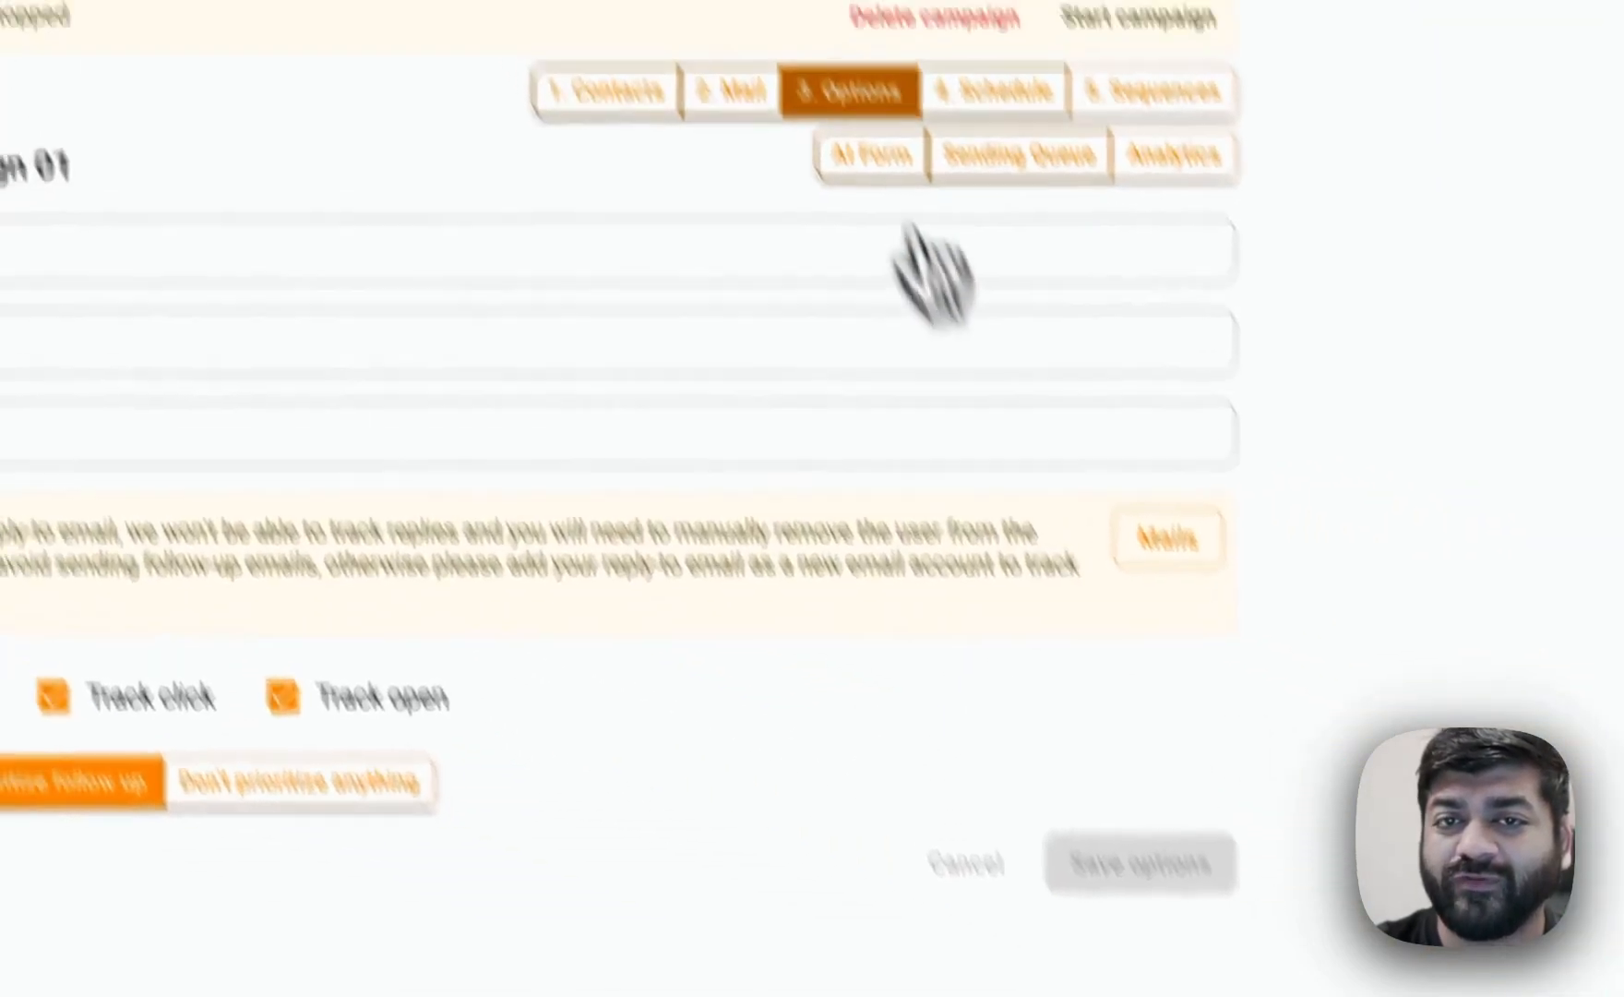
Switch between the campaign's Mail, Contacts and Options sections to review their settings.
{"action": "left_click", "coordinate": [1098, 131]}
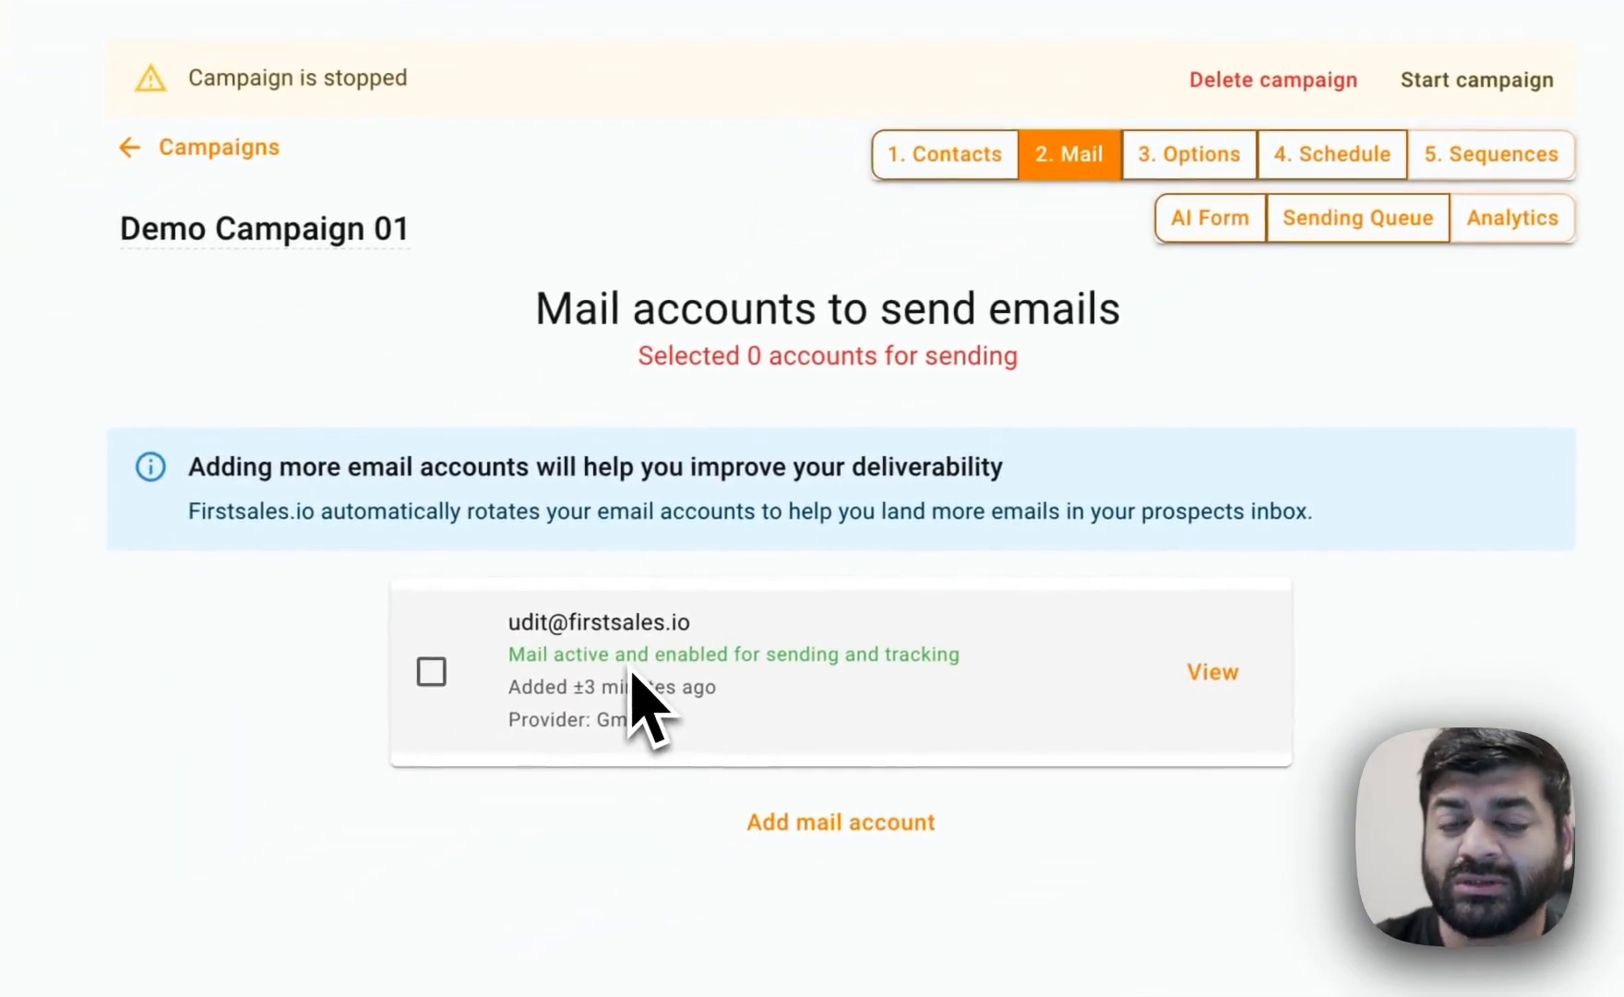
{"action": "left_click", "coordinate": [1193, 153]}
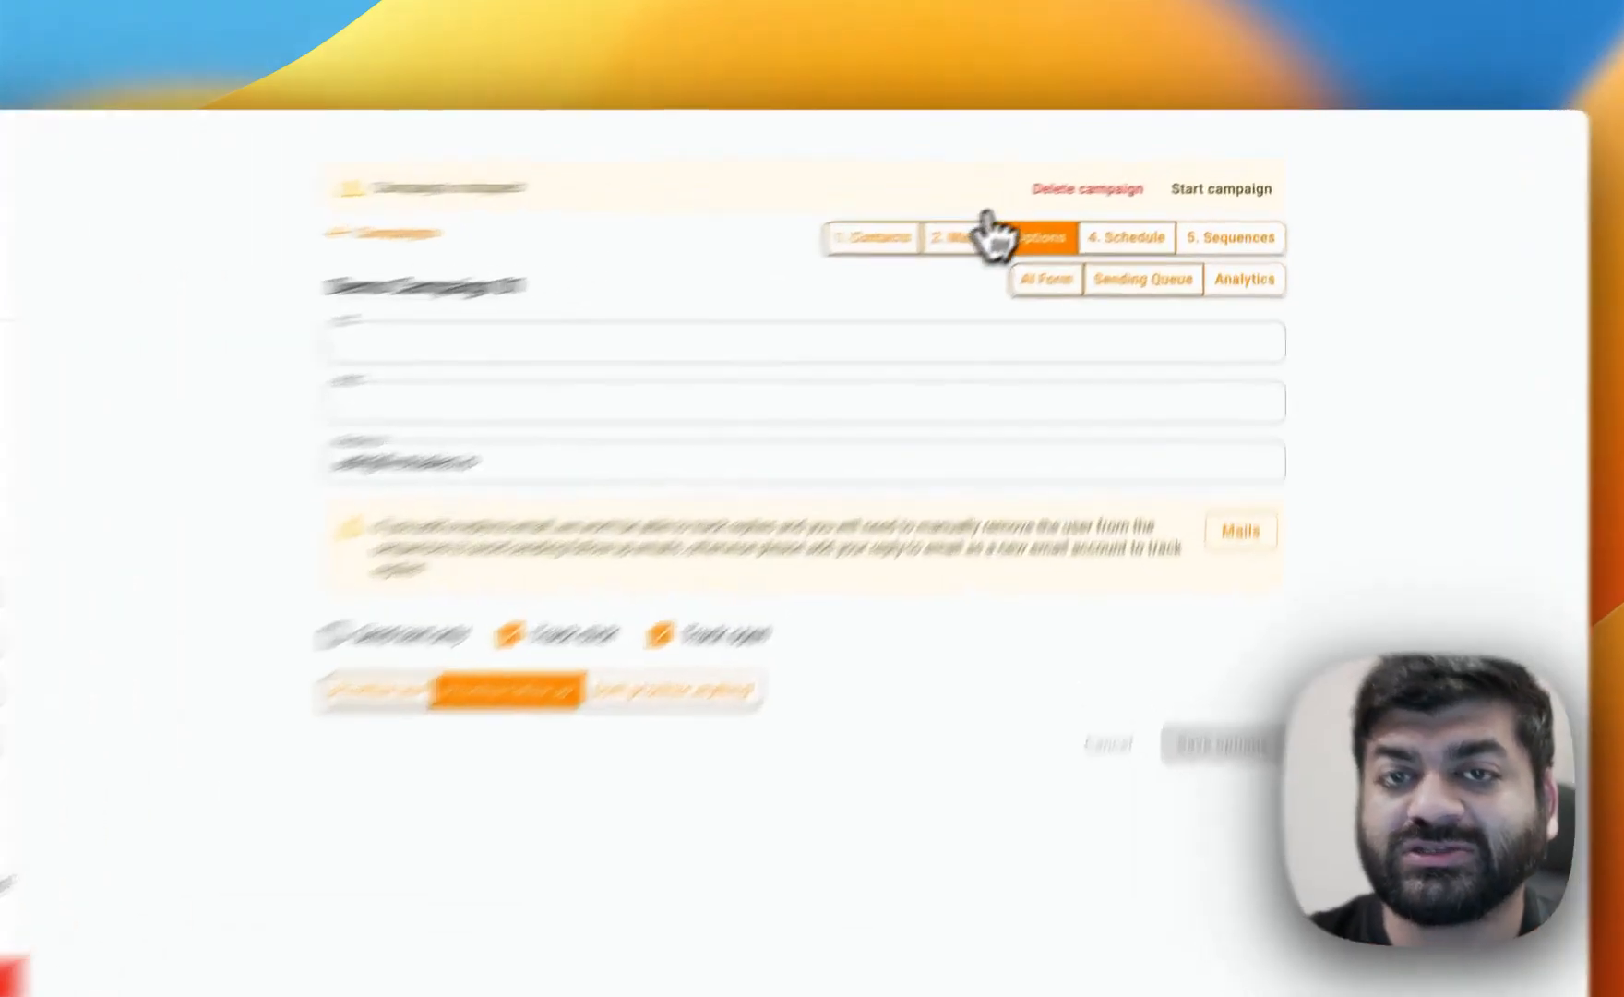
{"action": "left_click", "coordinate": [1030, 207]}
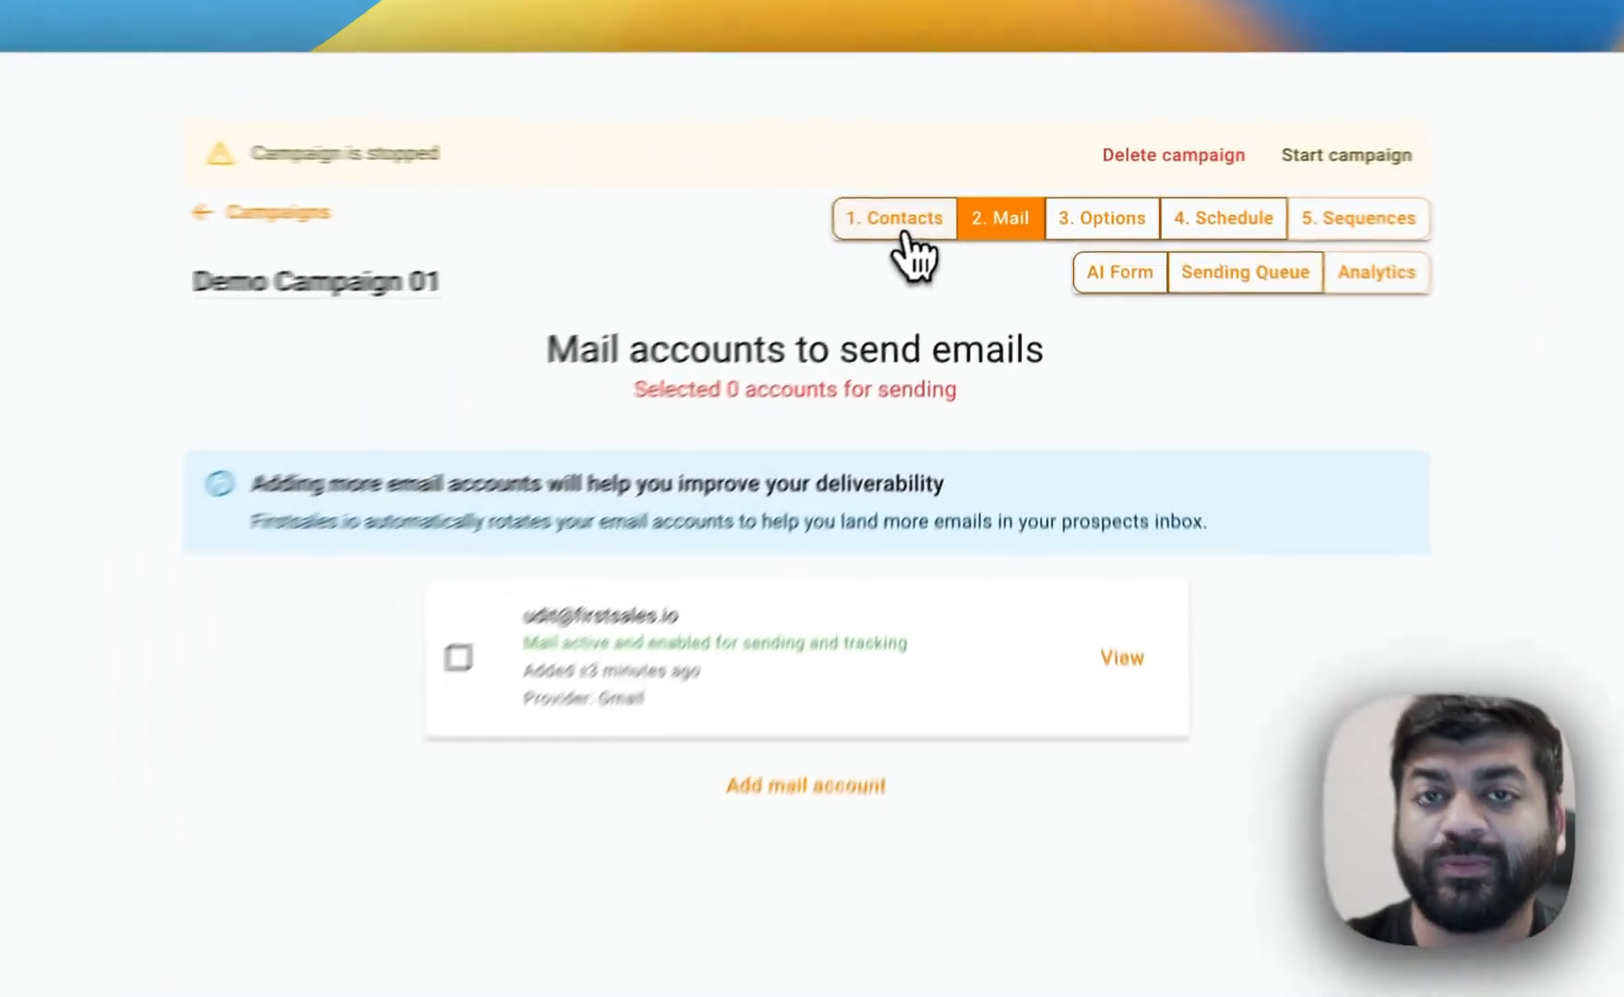
{"action": "left_click", "coordinate": [969, 206]}
{"action": "left_click", "coordinate": [978, 214]}
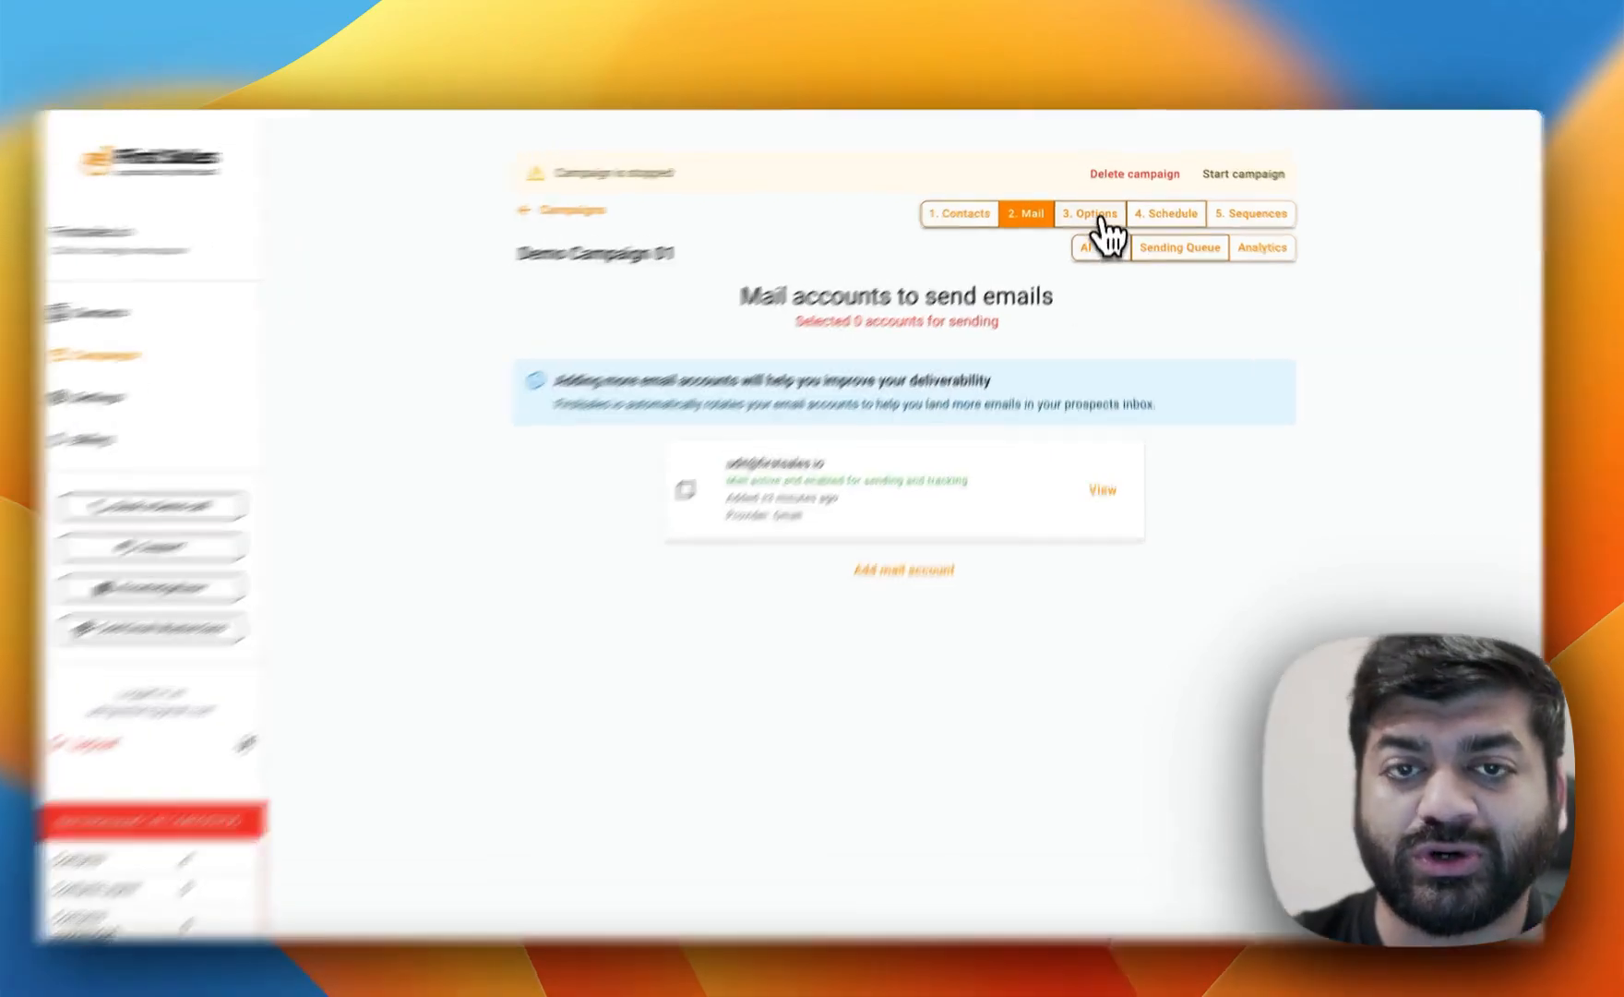
{"action": "left_click", "coordinate": [1094, 207]}
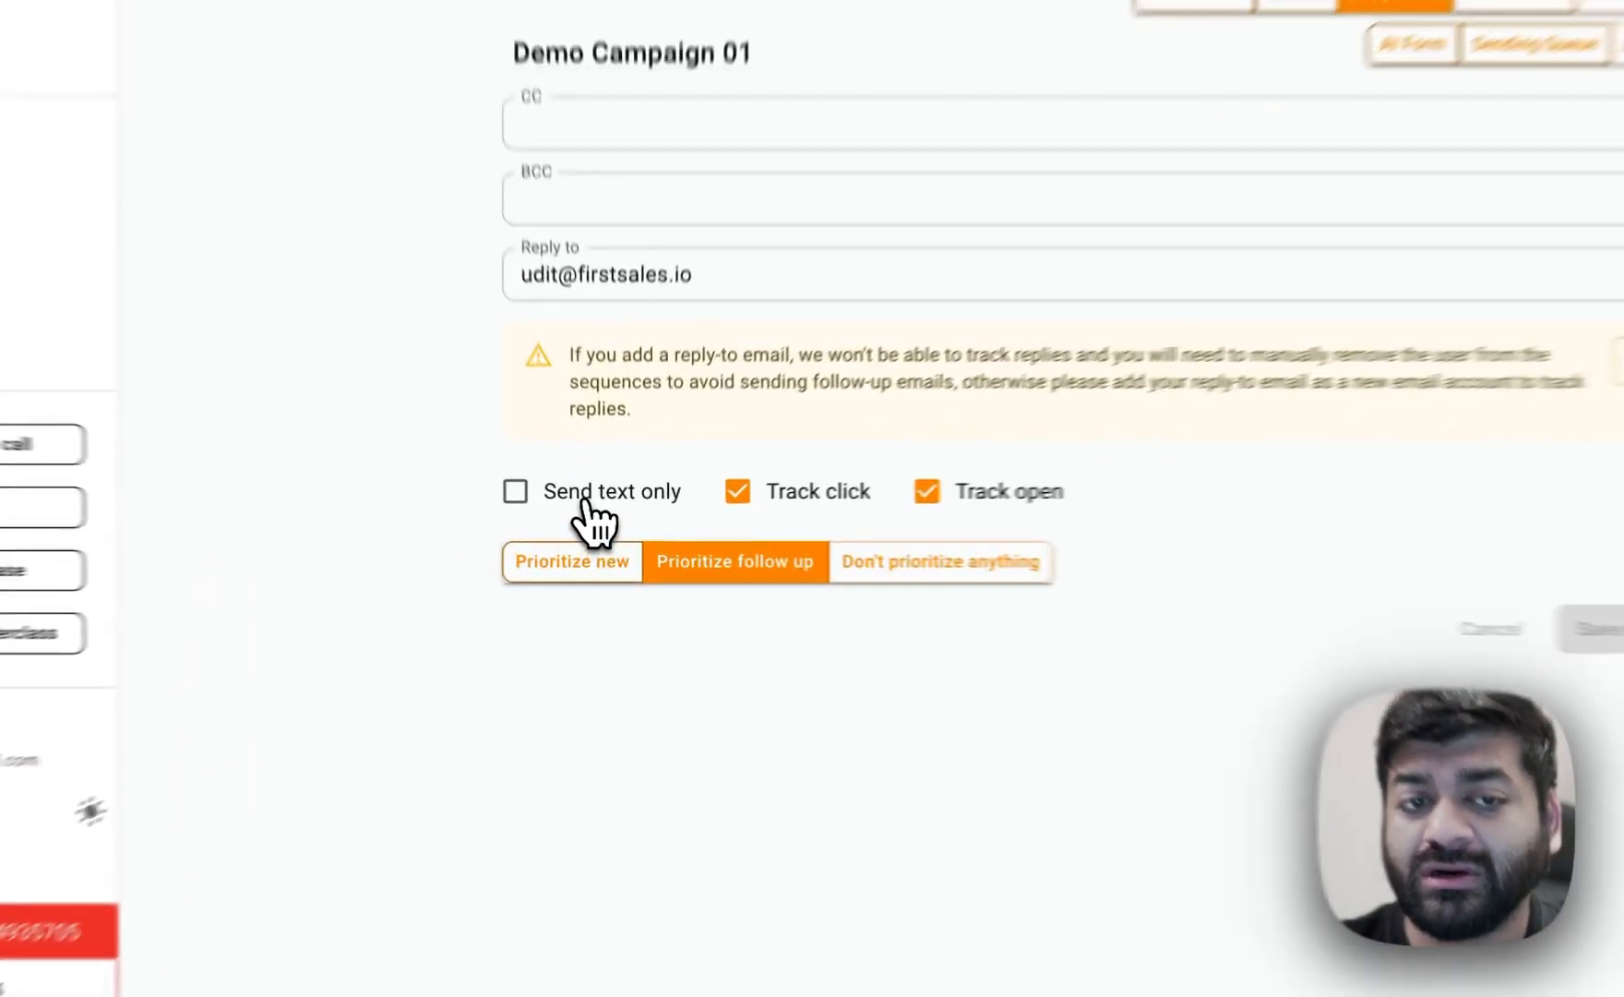
Try enabling the Send text only option, then turn it back off.
{"action": "left_click", "coordinate": [600, 517]}
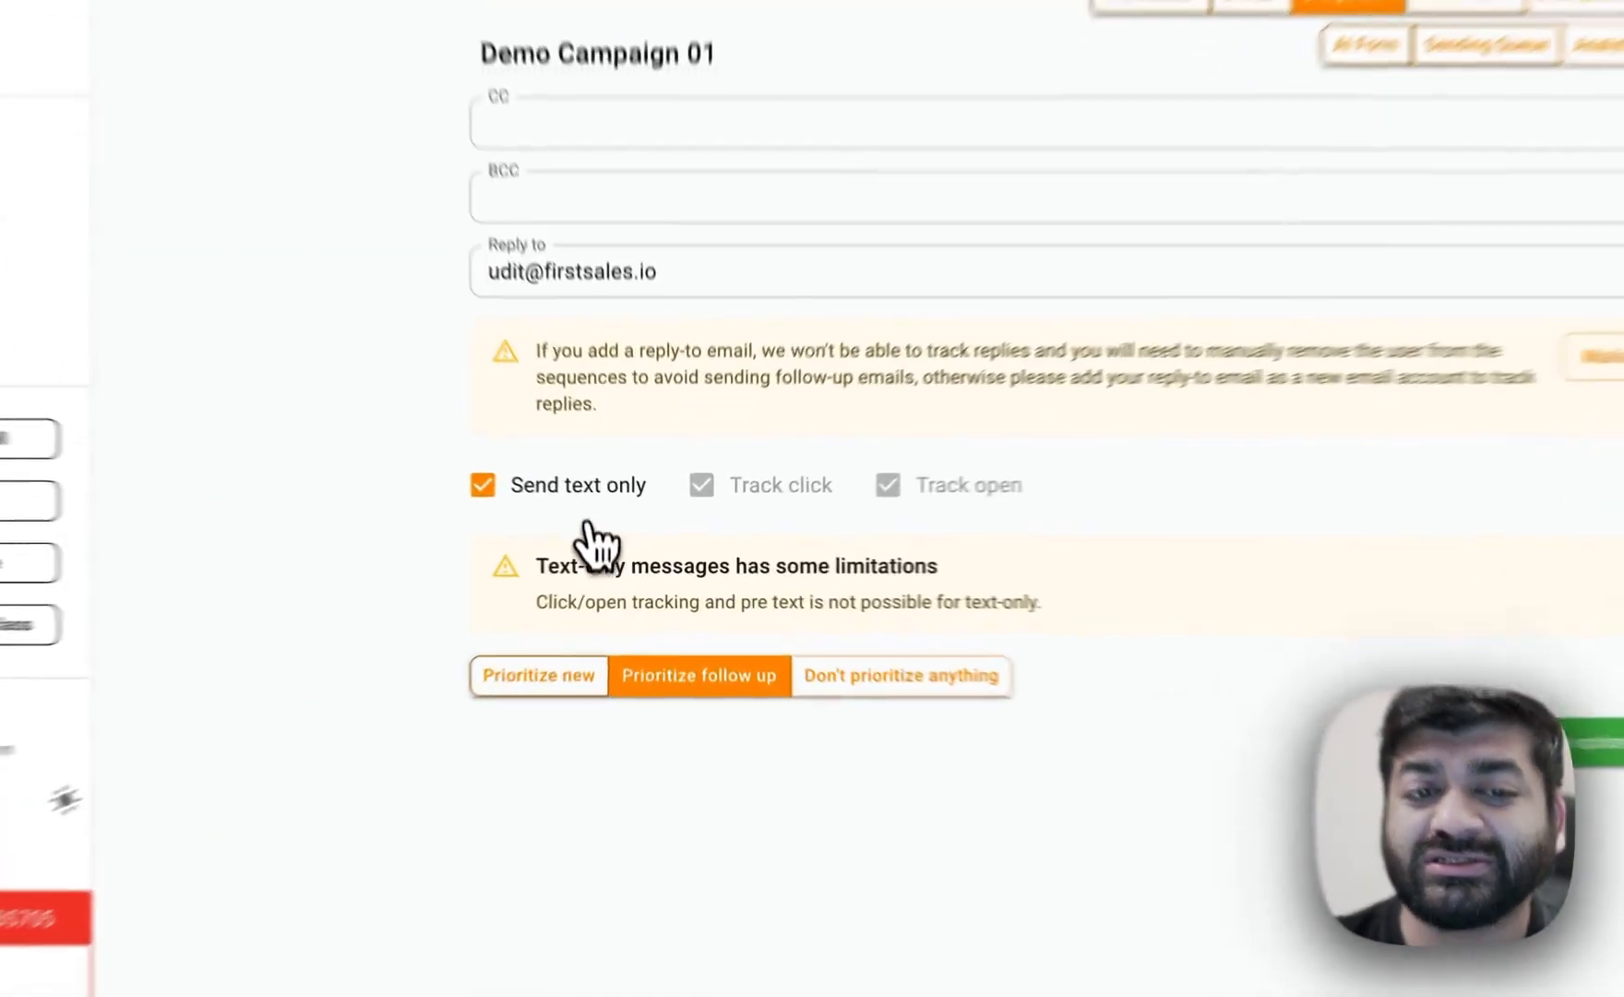
{"action": "left_click", "coordinate": [617, 523]}
{"action": "left_click", "coordinate": [1200, 671]}
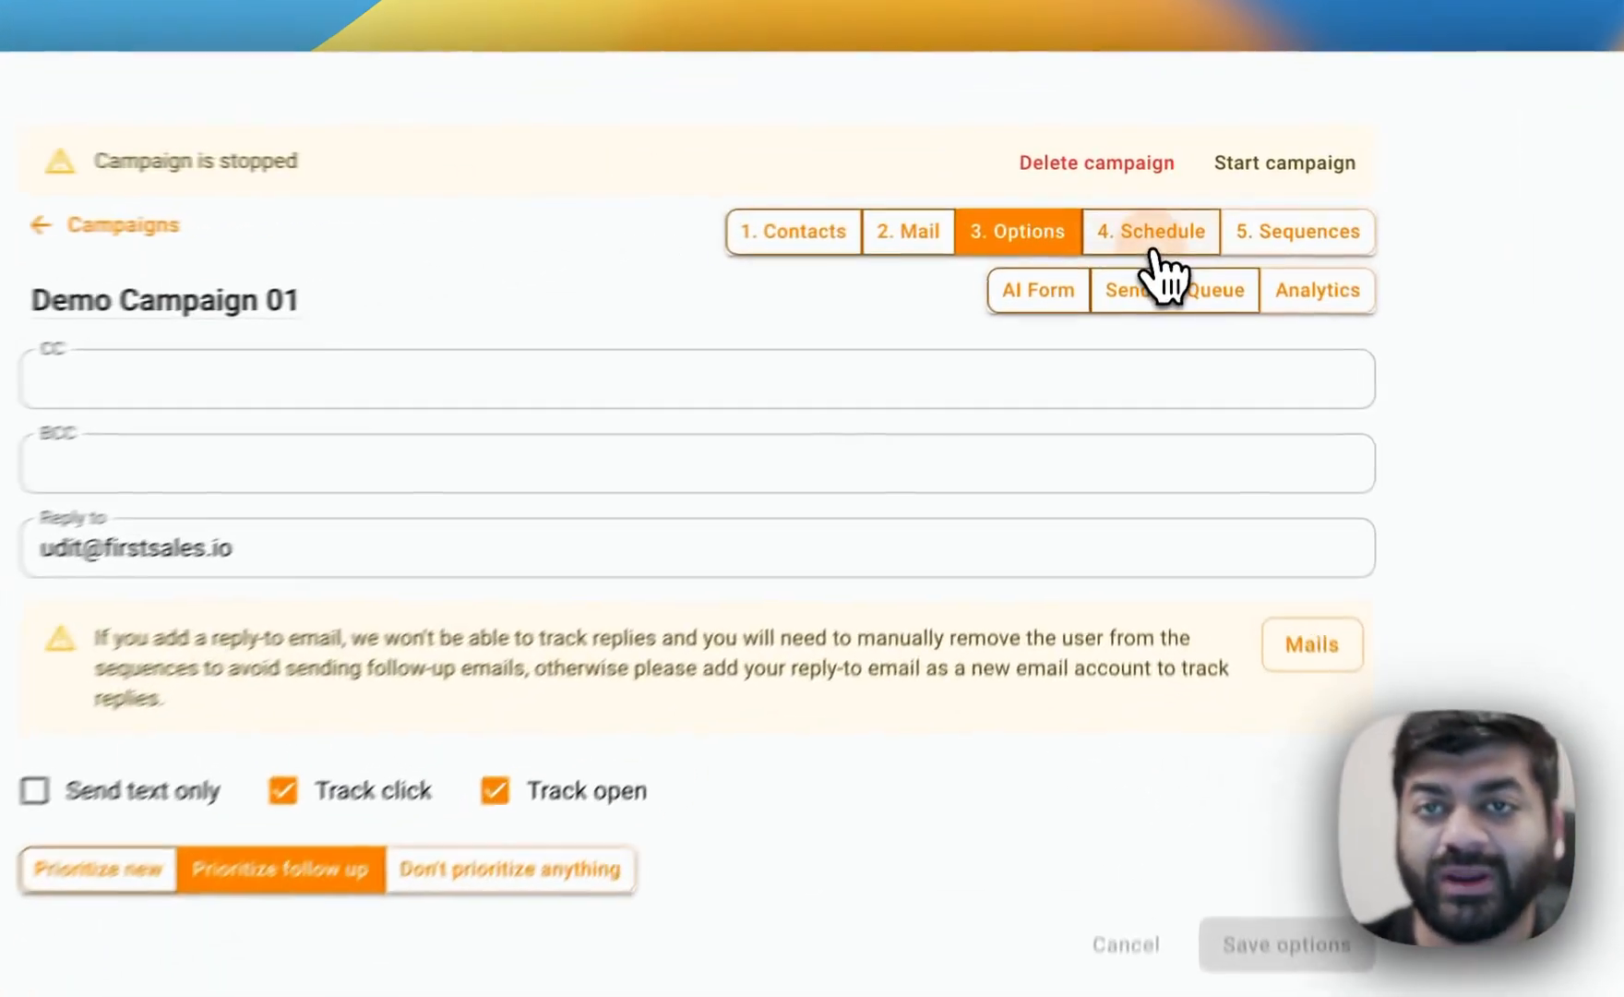
Open the campaign schedule and set Monday's first sending interval from 09:00 to 12:00.
{"action": "left_click", "coordinate": [1164, 219]}
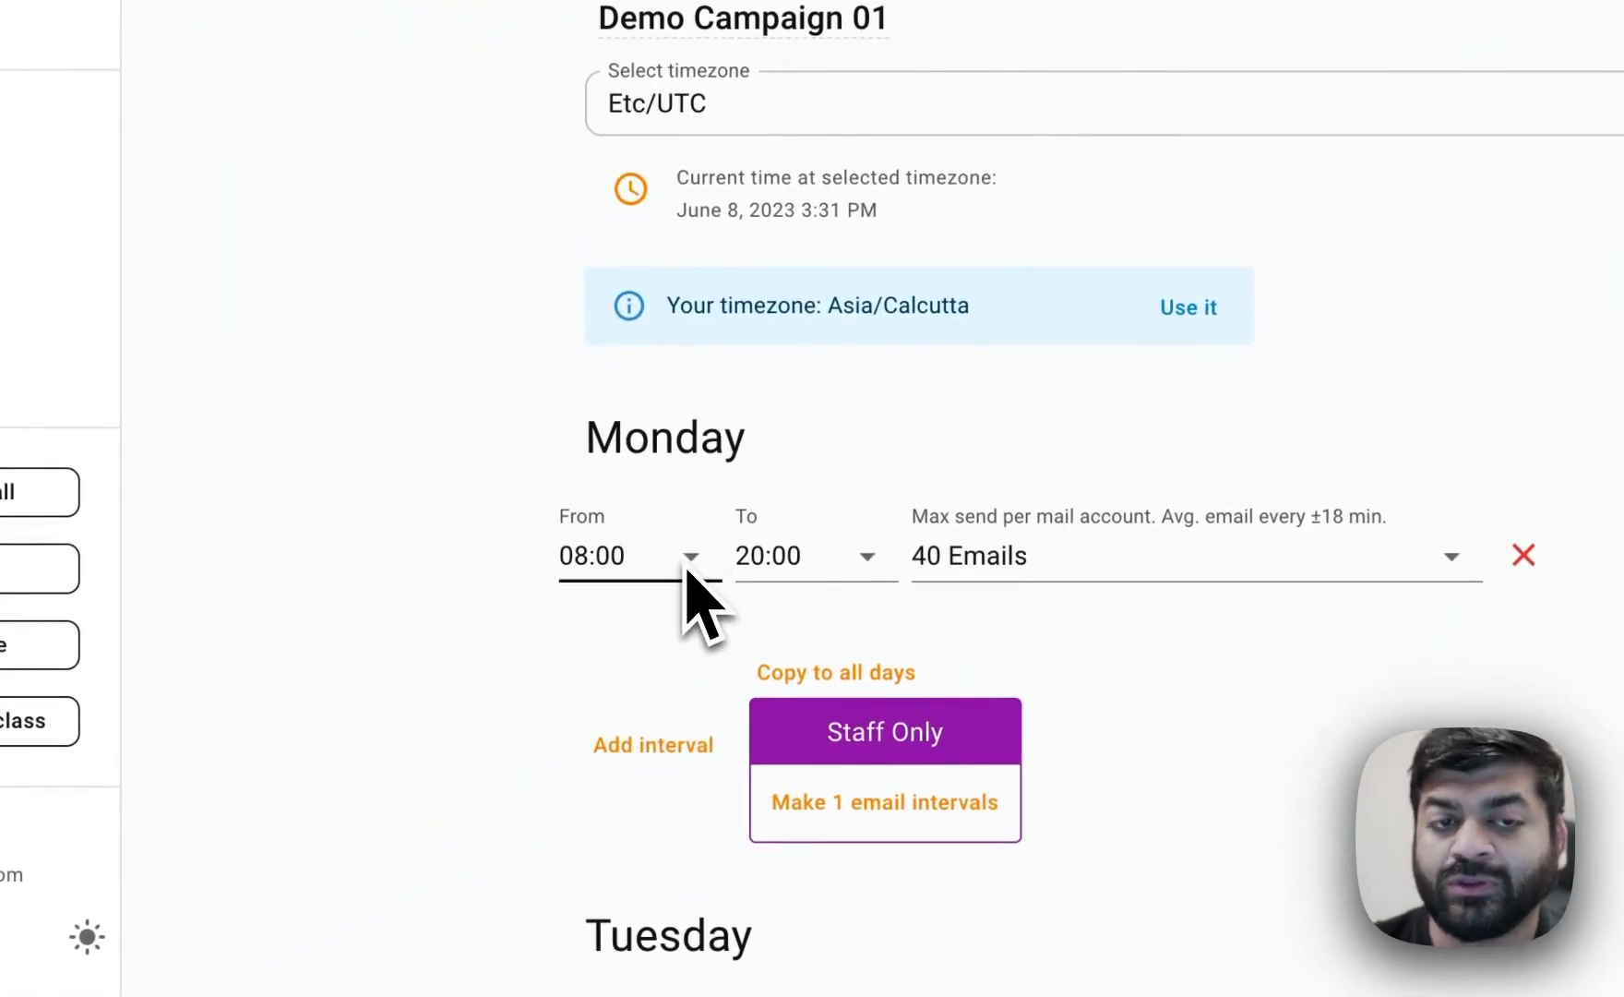
{"action": "left_click", "coordinate": [675, 572]}
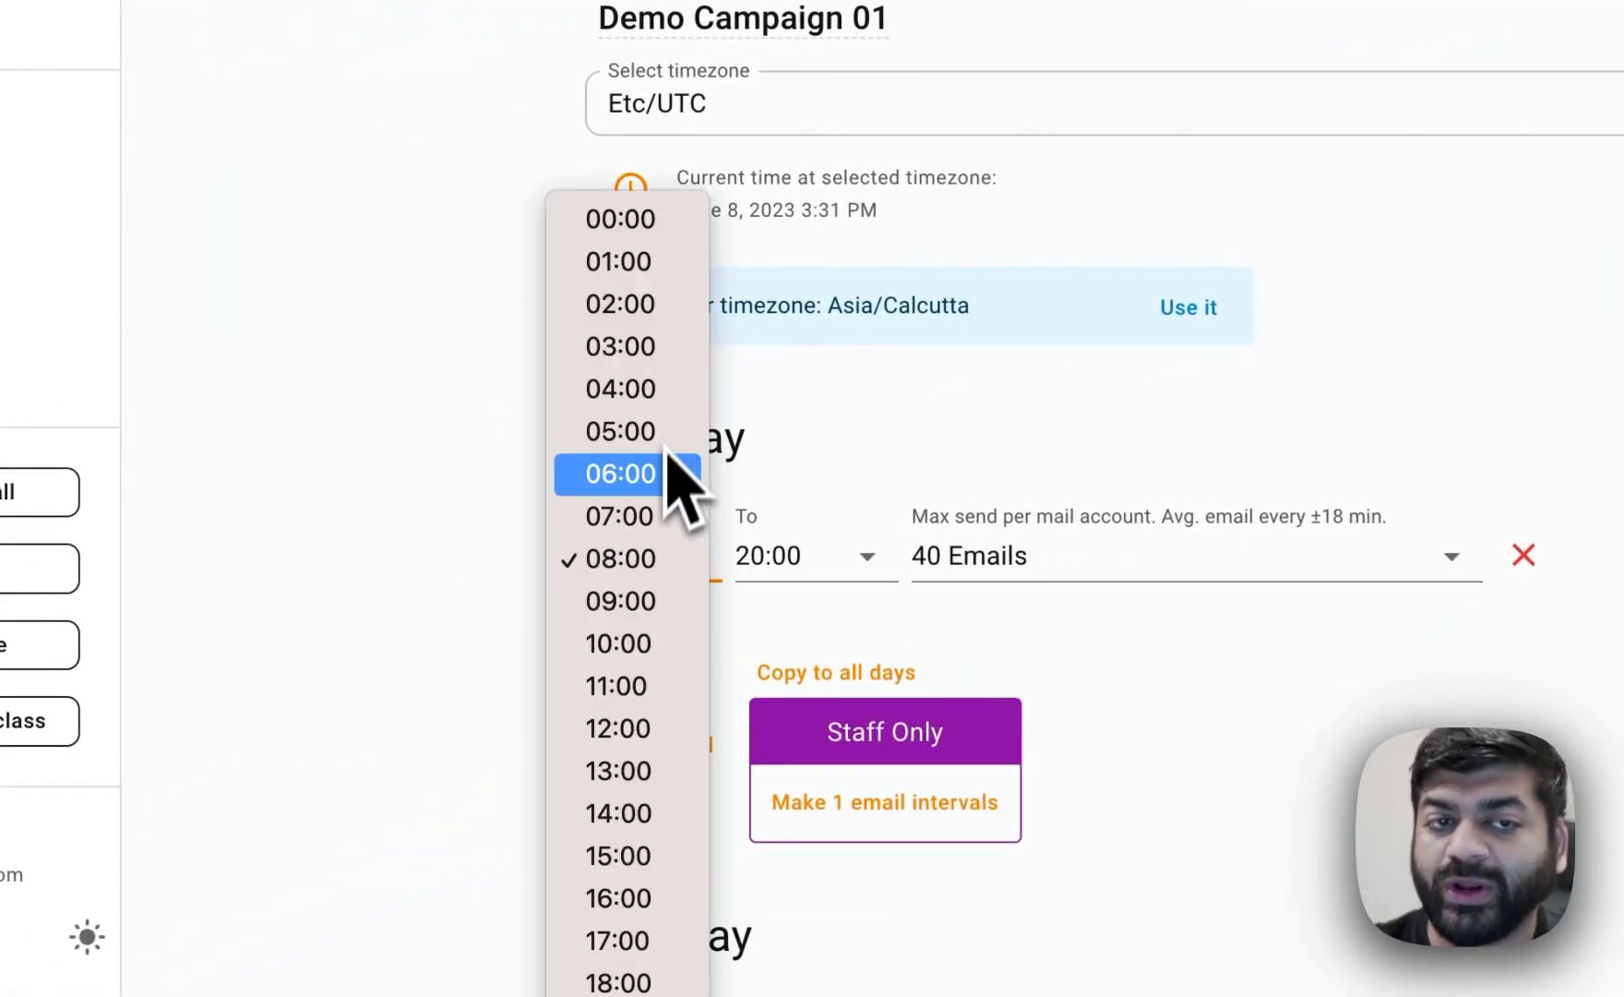
{"action": "left_click", "coordinate": [650, 614]}
{"action": "left_click", "coordinate": [804, 571]}
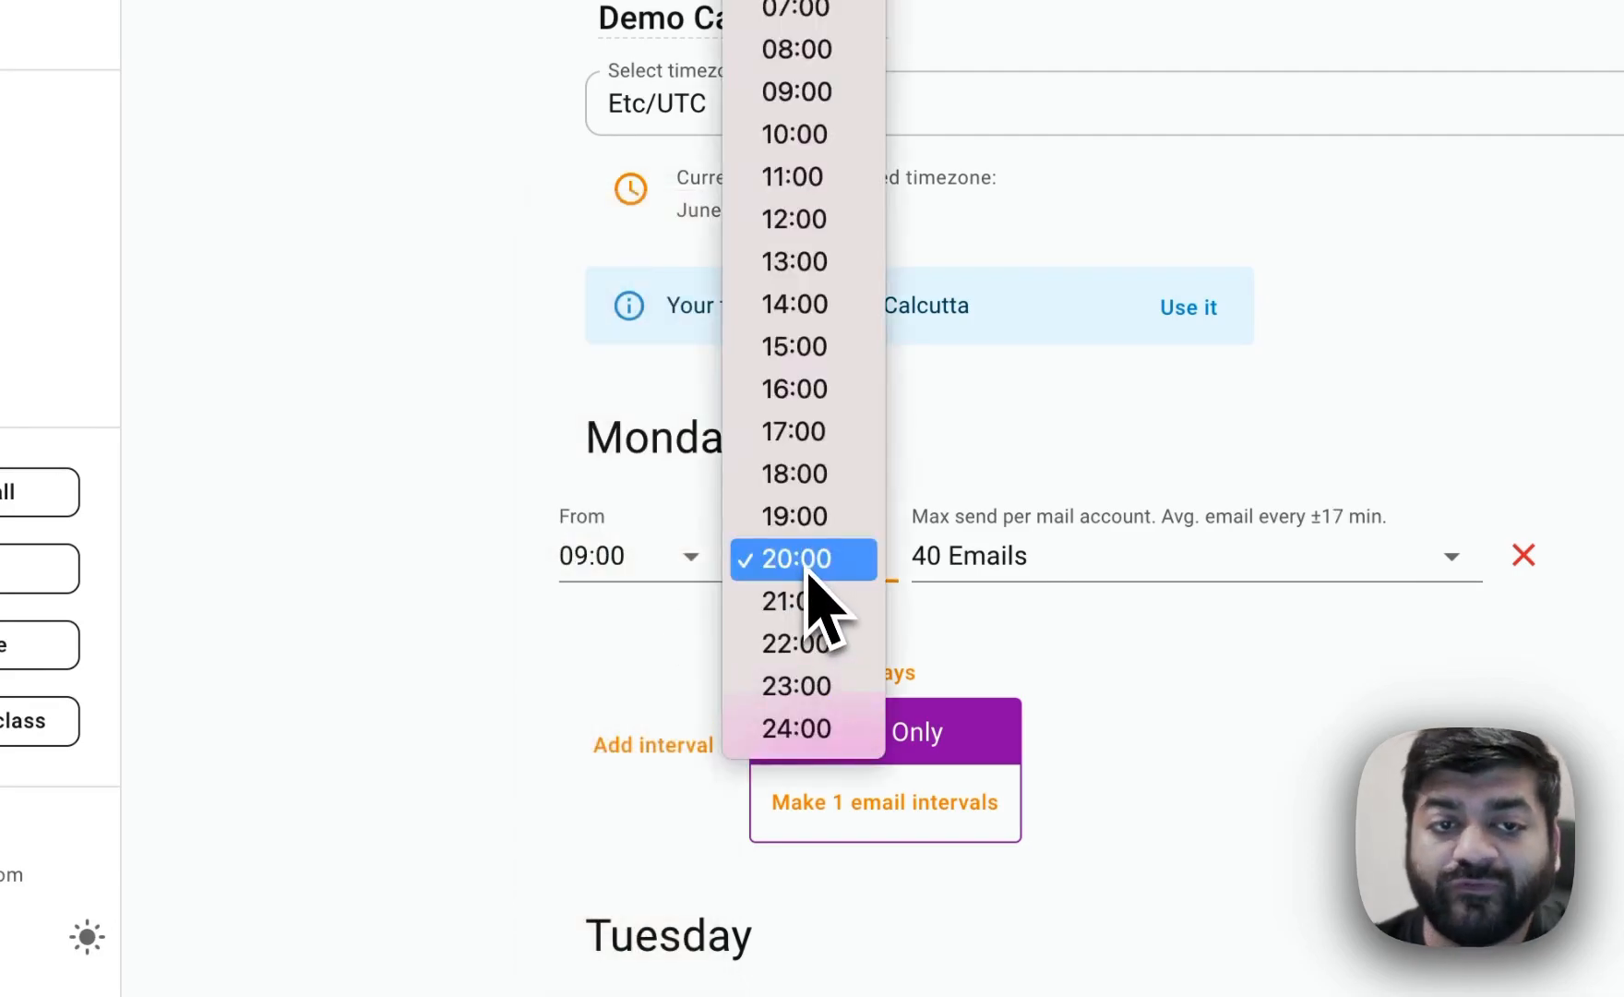
{"action": "left_click", "coordinate": [844, 227]}
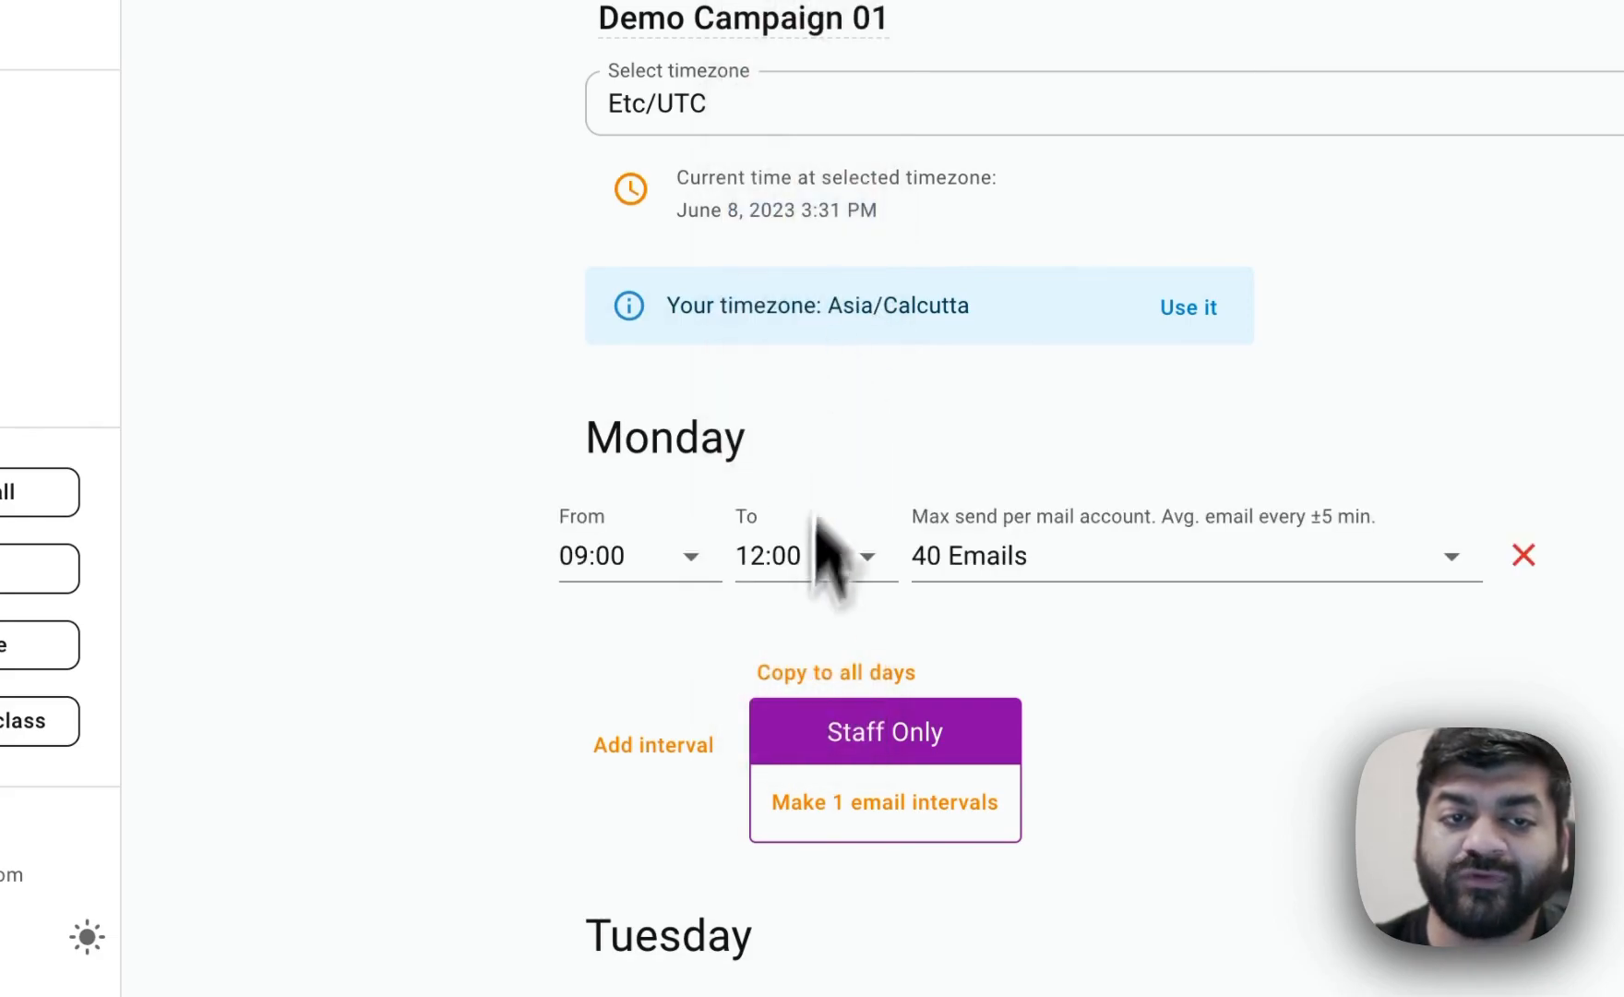
Add a second Monday interval running from 14:00 to 18:00.
{"action": "left_click", "coordinate": [651, 749]}
{"action": "left_click", "coordinate": [651, 678]}
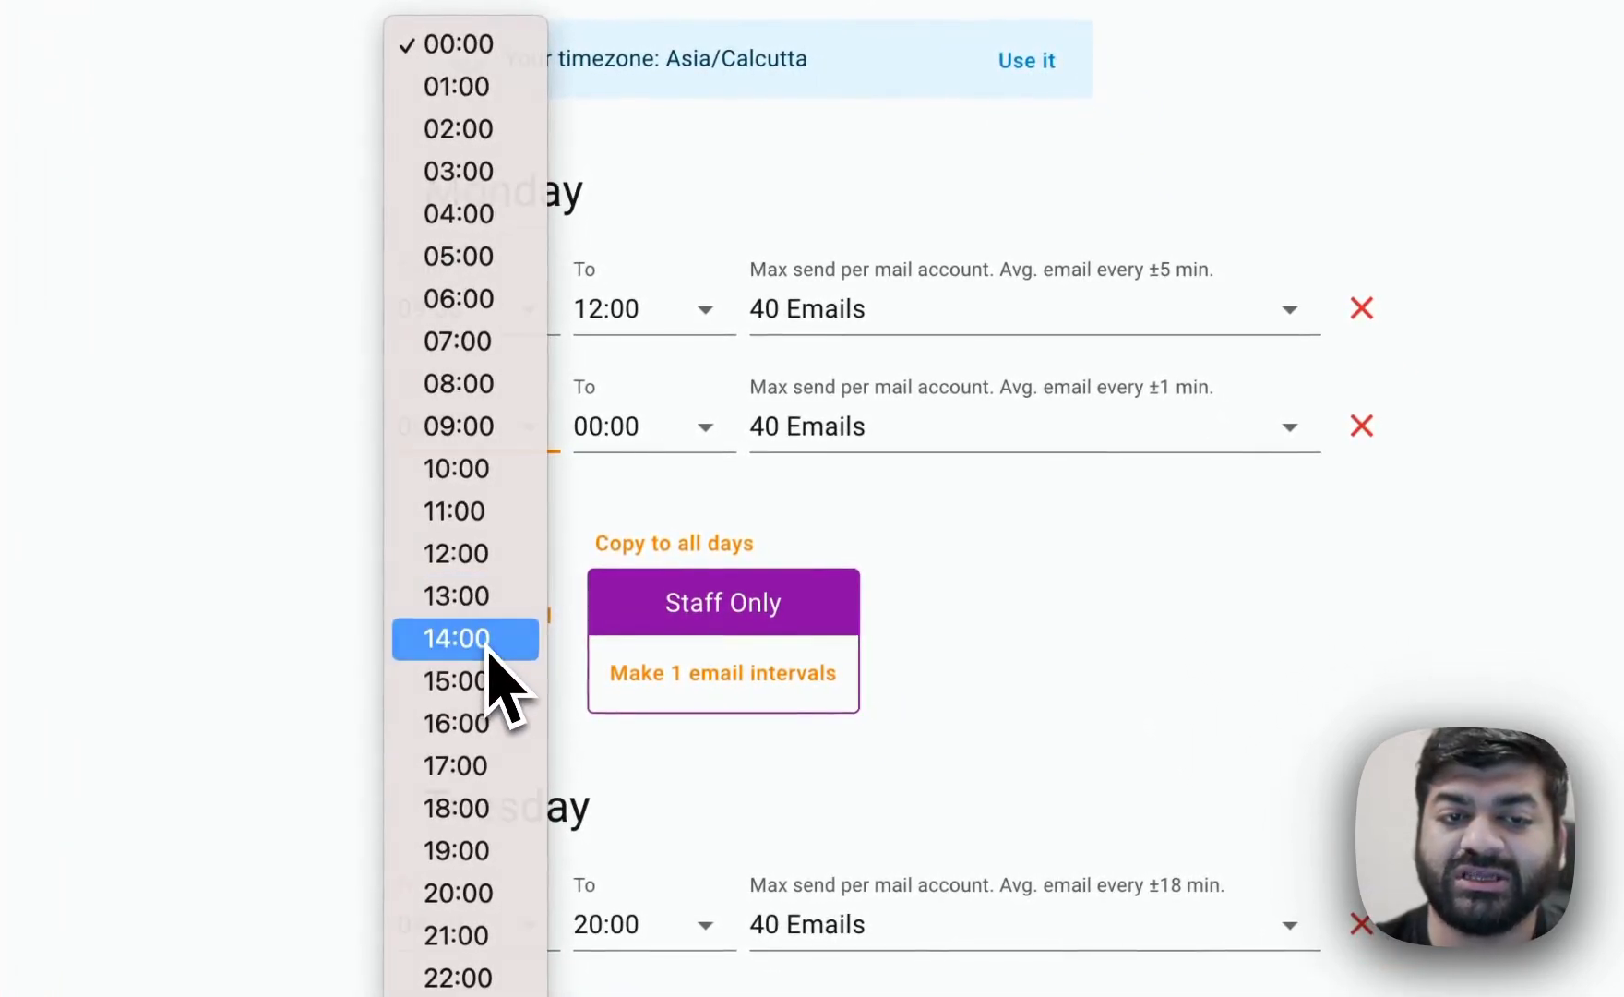
{"action": "left_click", "coordinate": [489, 646]}
{"action": "left_click", "coordinate": [637, 432]}
{"action": "scroll", "coordinate": [646, 675], "scroll_direction": "down", "scroll_amount": 5}
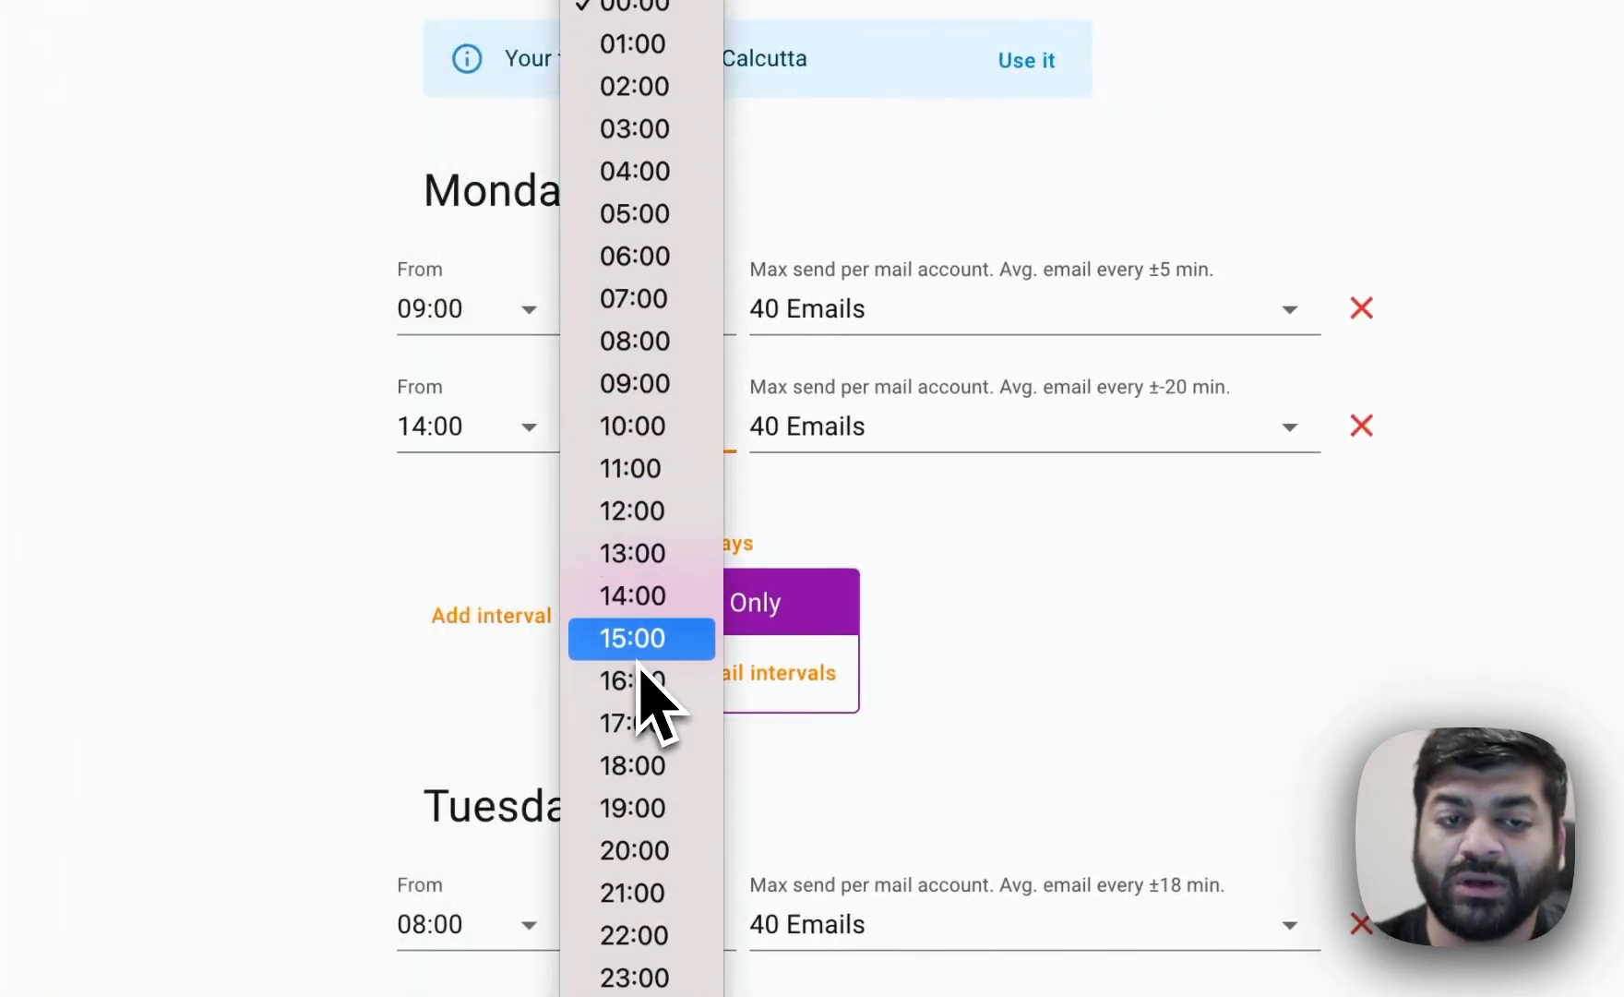
{"action": "left_click", "coordinate": [657, 755]}
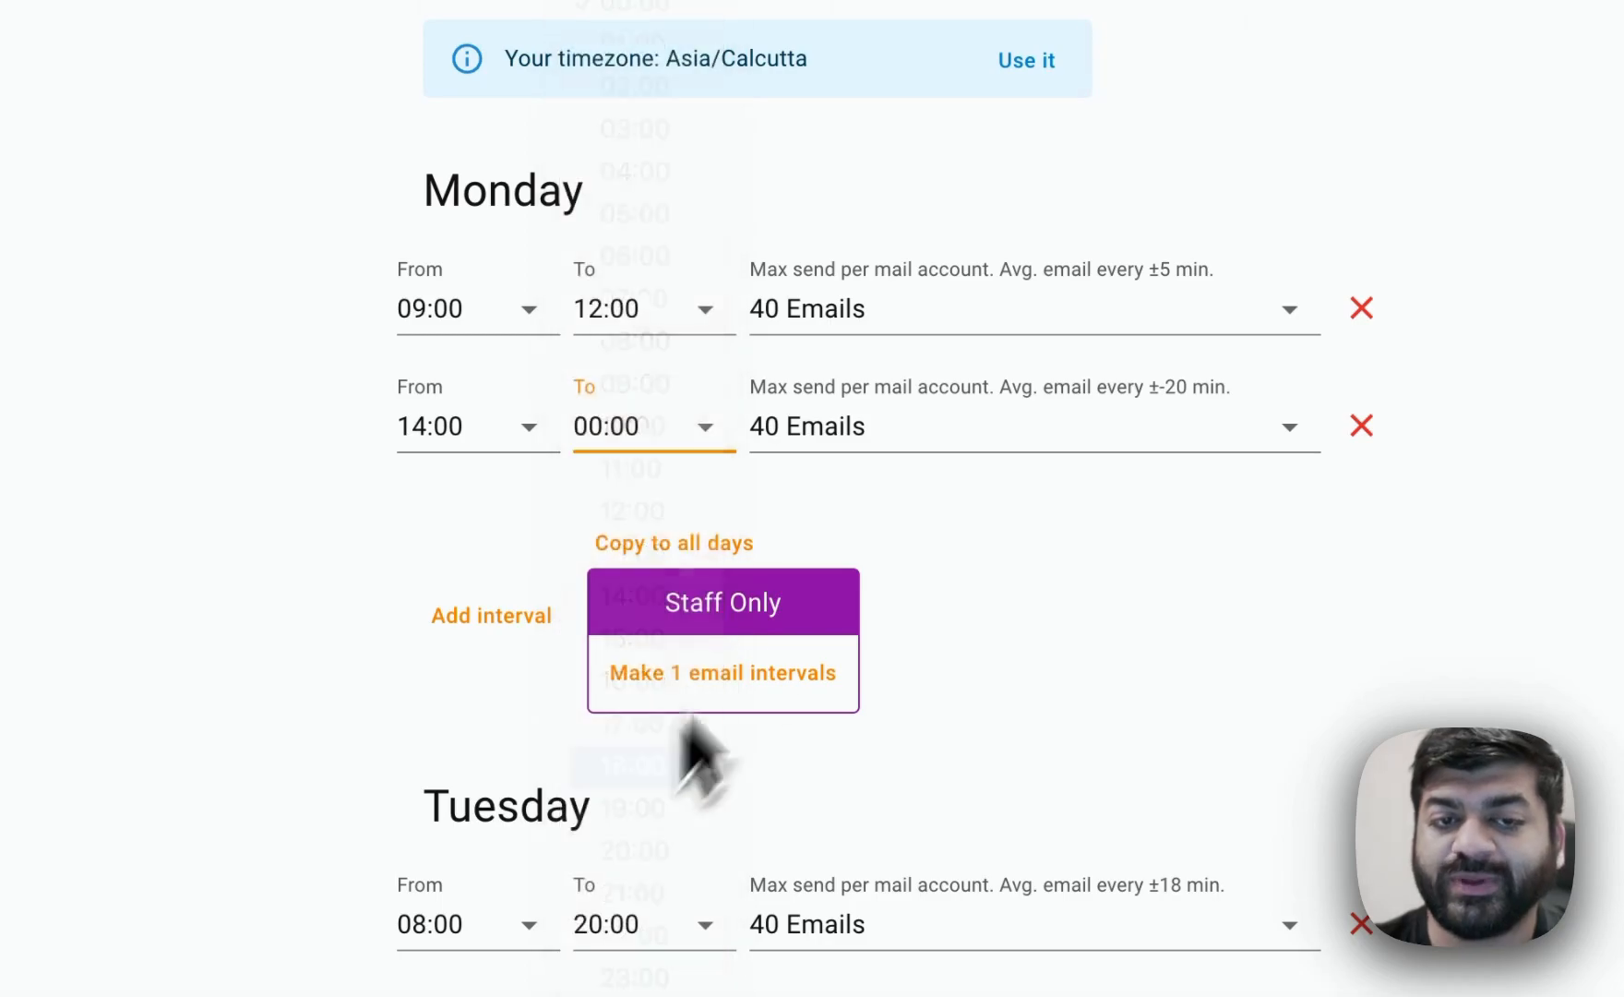
Set Monday's max sends per mail account to 15 emails for the first interval and 70 emails for the second.
{"action": "left_click", "coordinate": [1103, 309]}
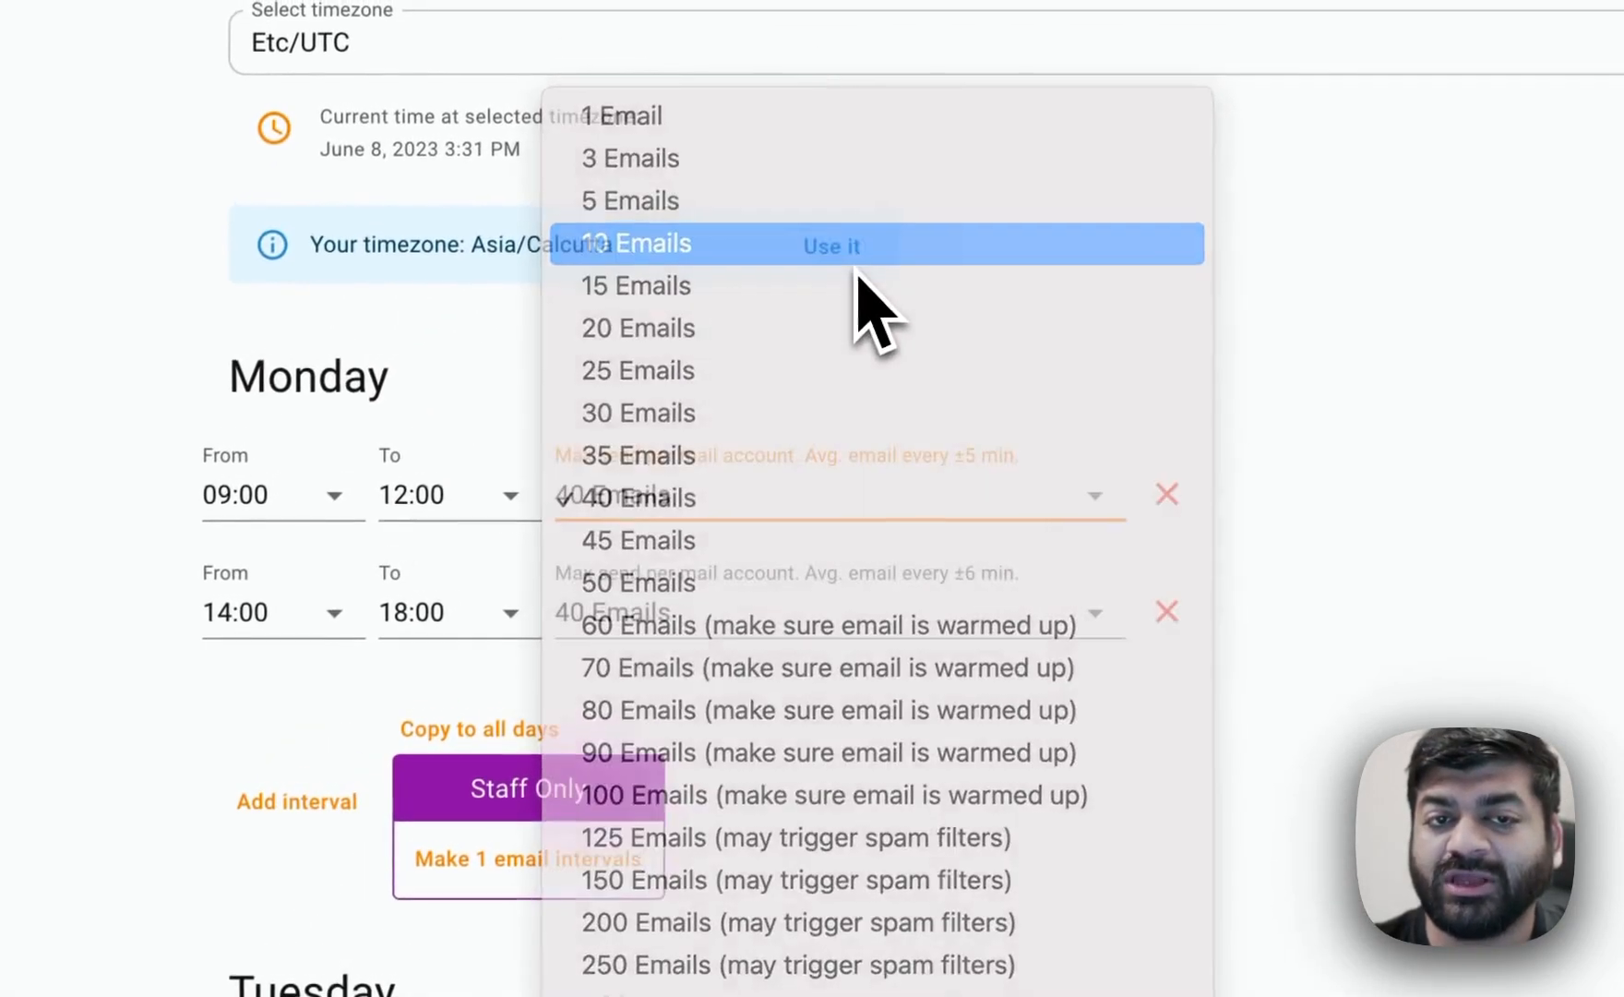
{"action": "left_click", "coordinate": [858, 268]}
{"action": "left_click", "coordinate": [776, 517]}
{"action": "left_click", "coordinate": [799, 547]}
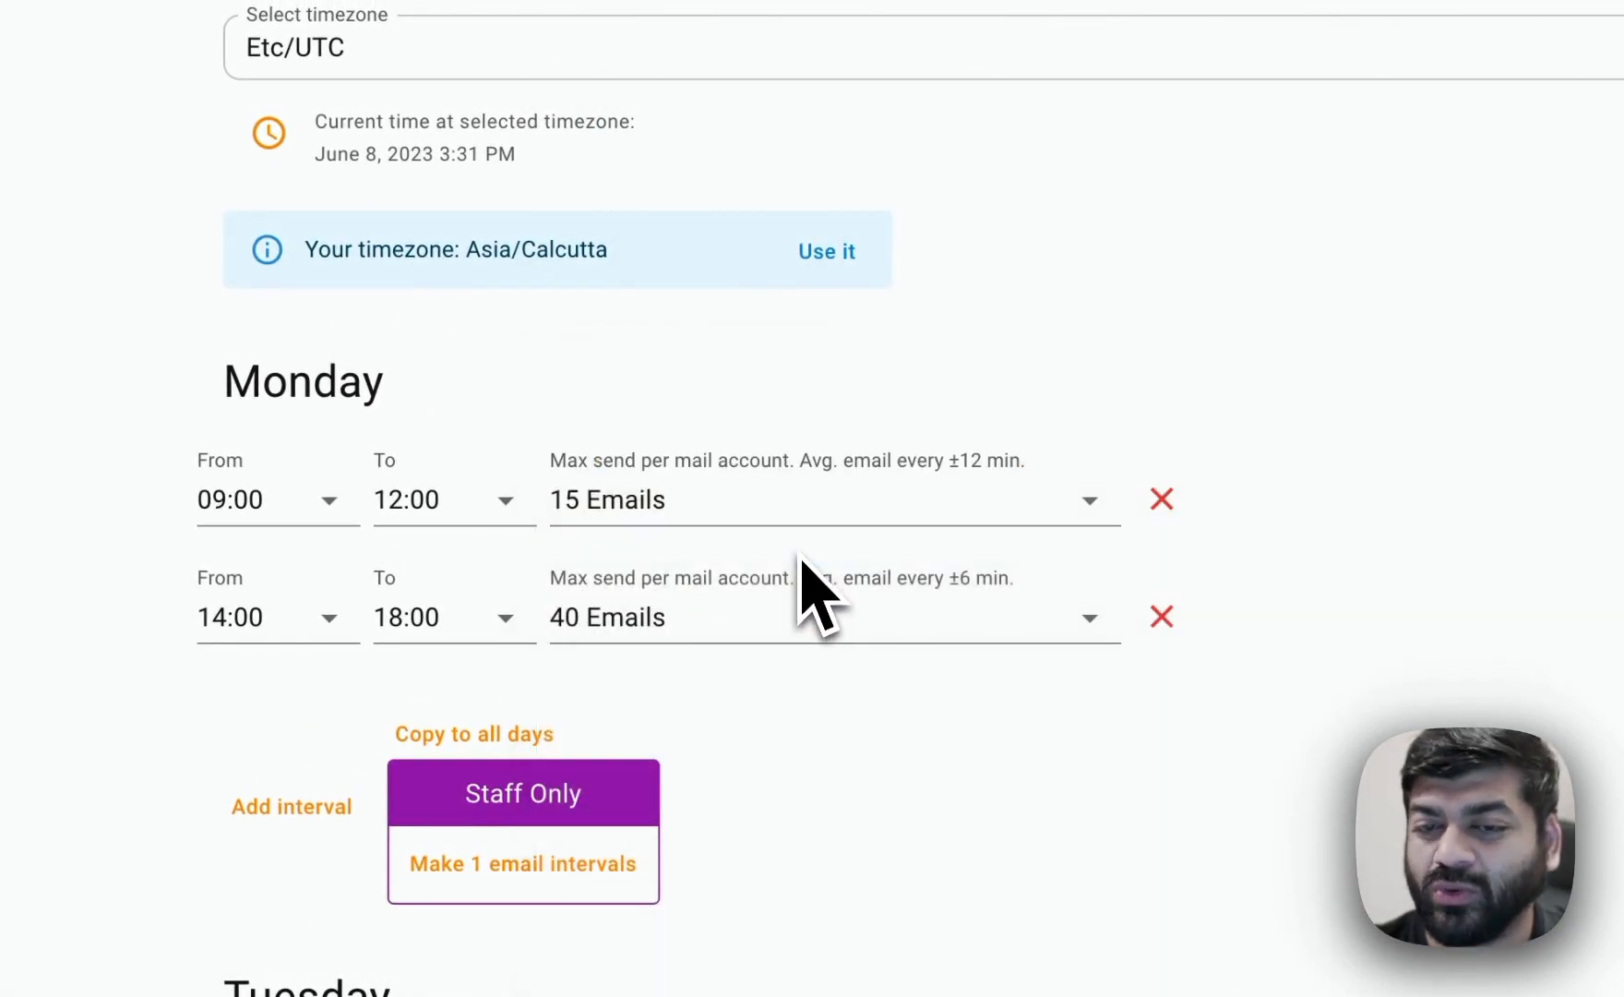
{"action": "left_click", "coordinate": [799, 678]}
{"action": "left_click", "coordinate": [807, 718]}
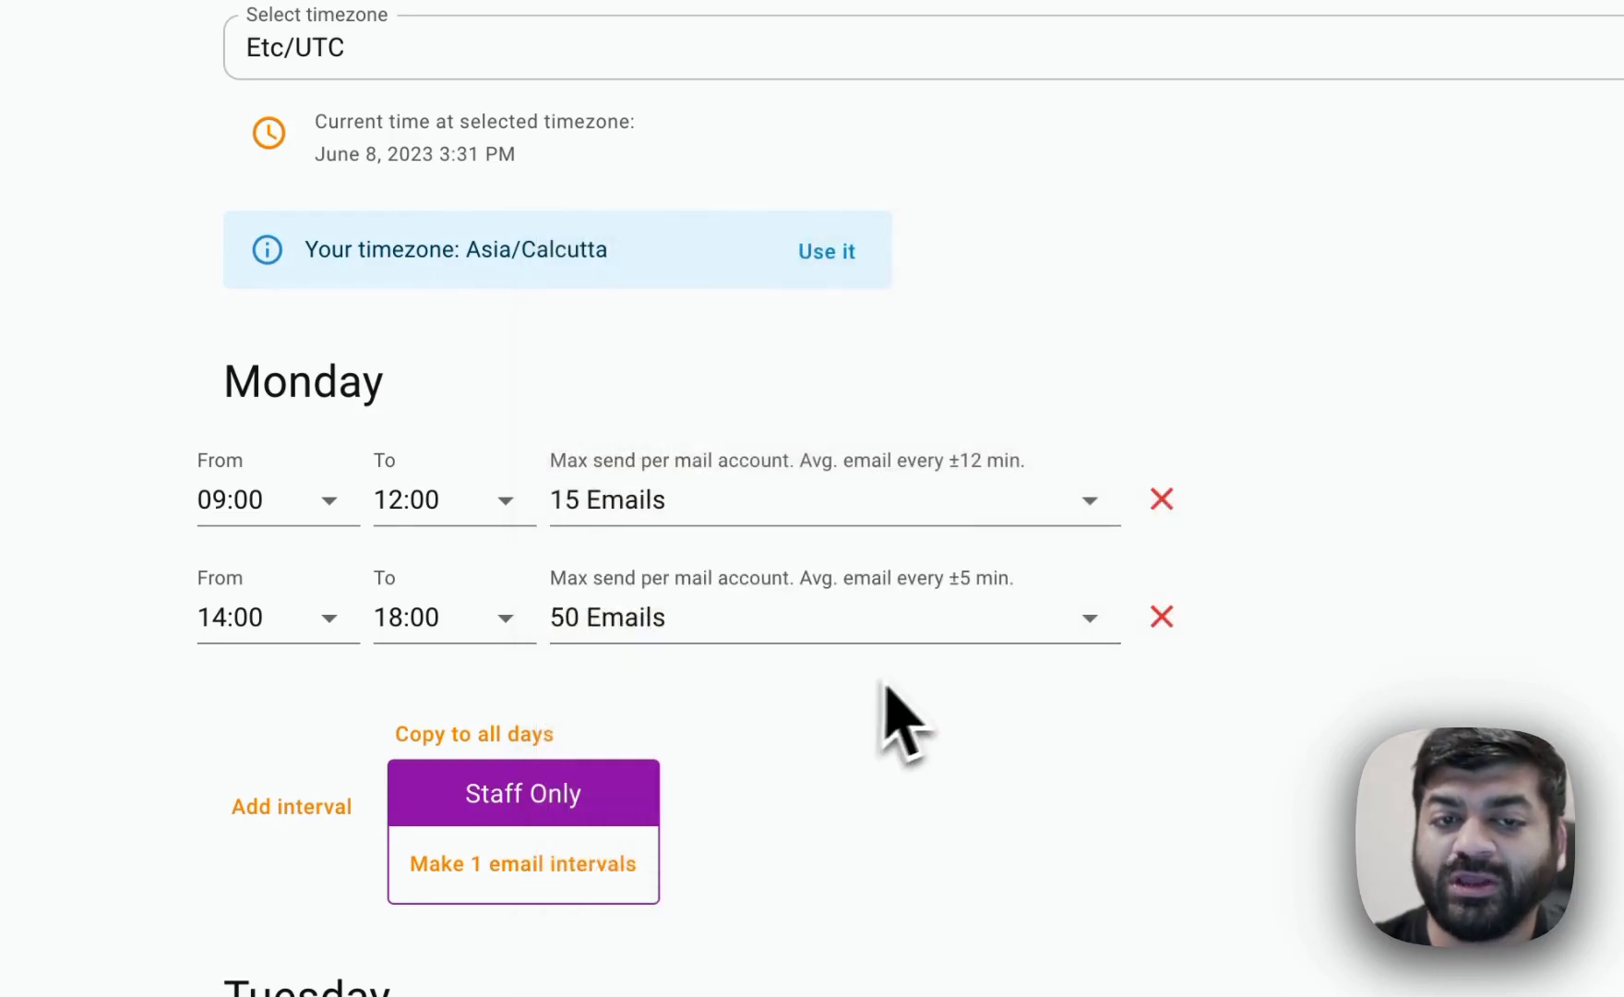
{"action": "left_click", "coordinate": [831, 635]}
{"action": "left_click", "coordinate": [826, 716]}
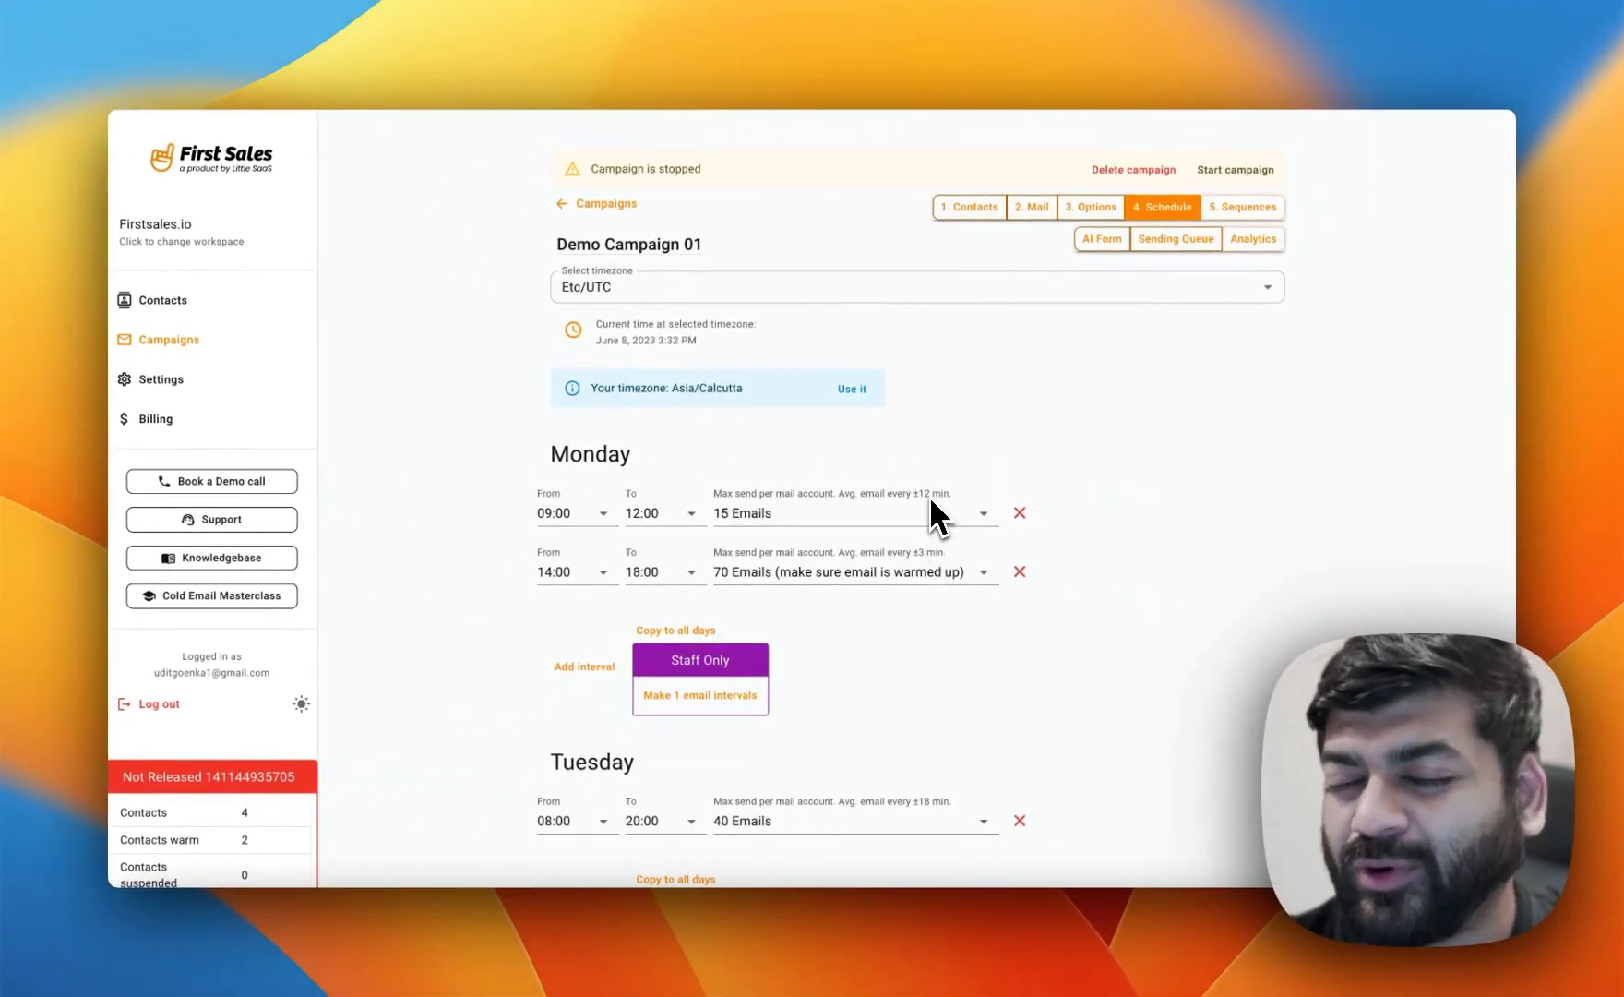
Save the campaign schedule.
{"action": "scroll", "coordinate": [929, 494], "scroll_direction": "down", "scroll_amount": 5}
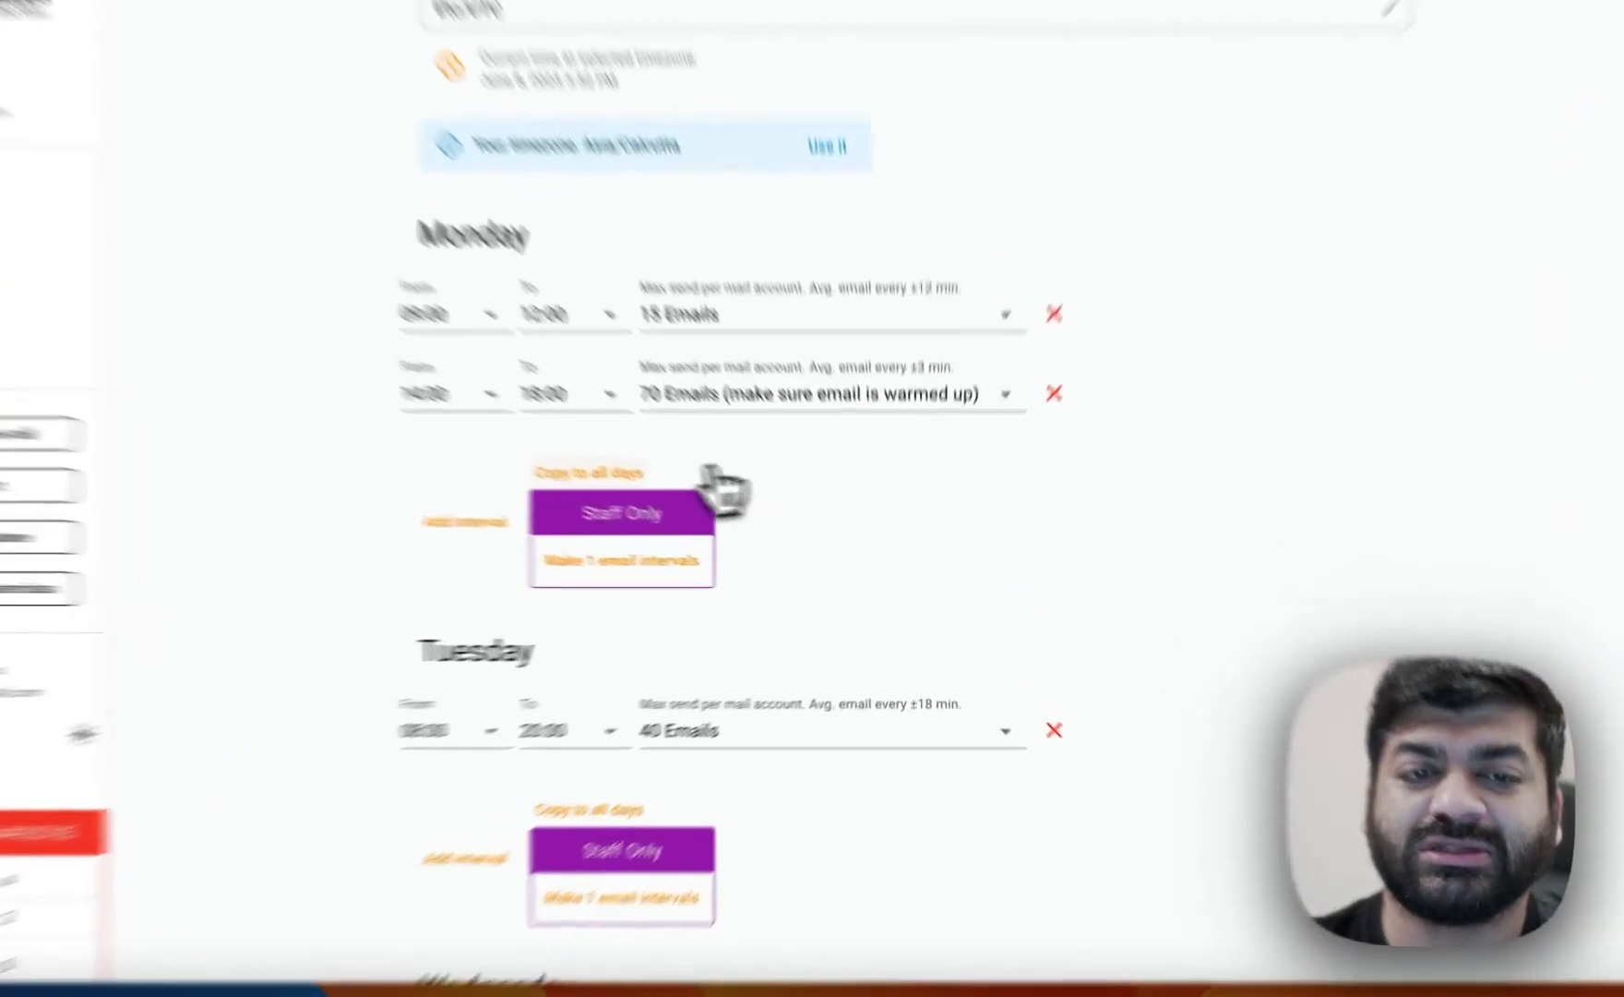
{"action": "scroll", "coordinate": [1066, 628], "scroll_direction": "down", "scroll_amount": 15}
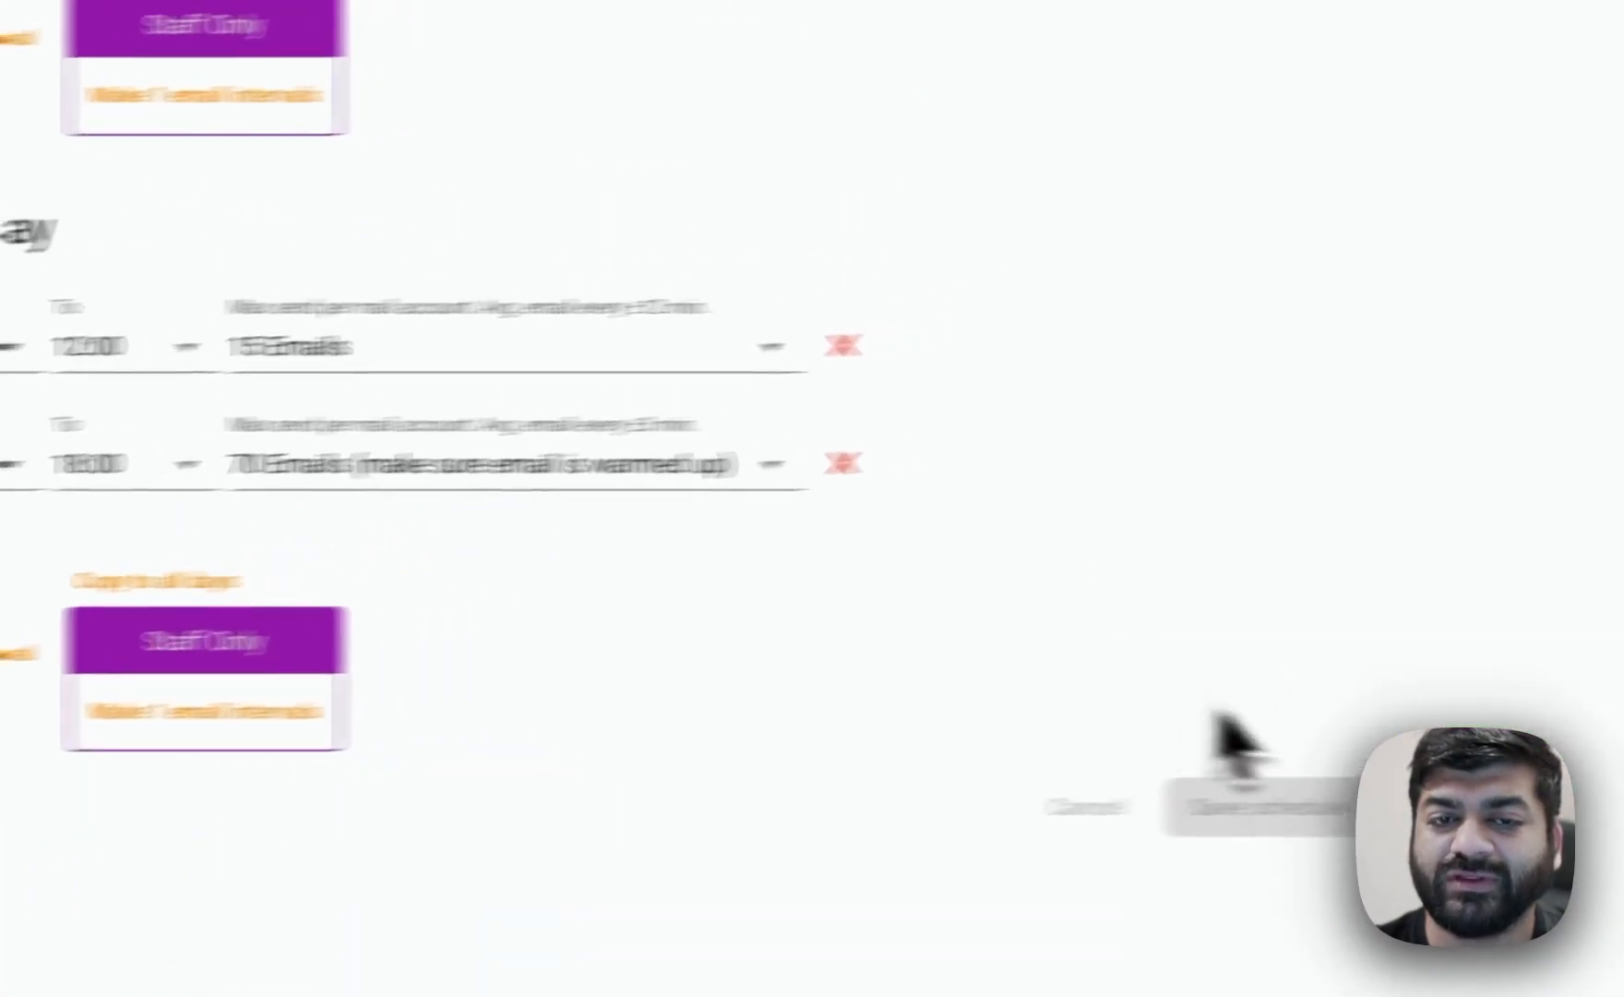
{"action": "left_click", "coordinate": [862, 343]}
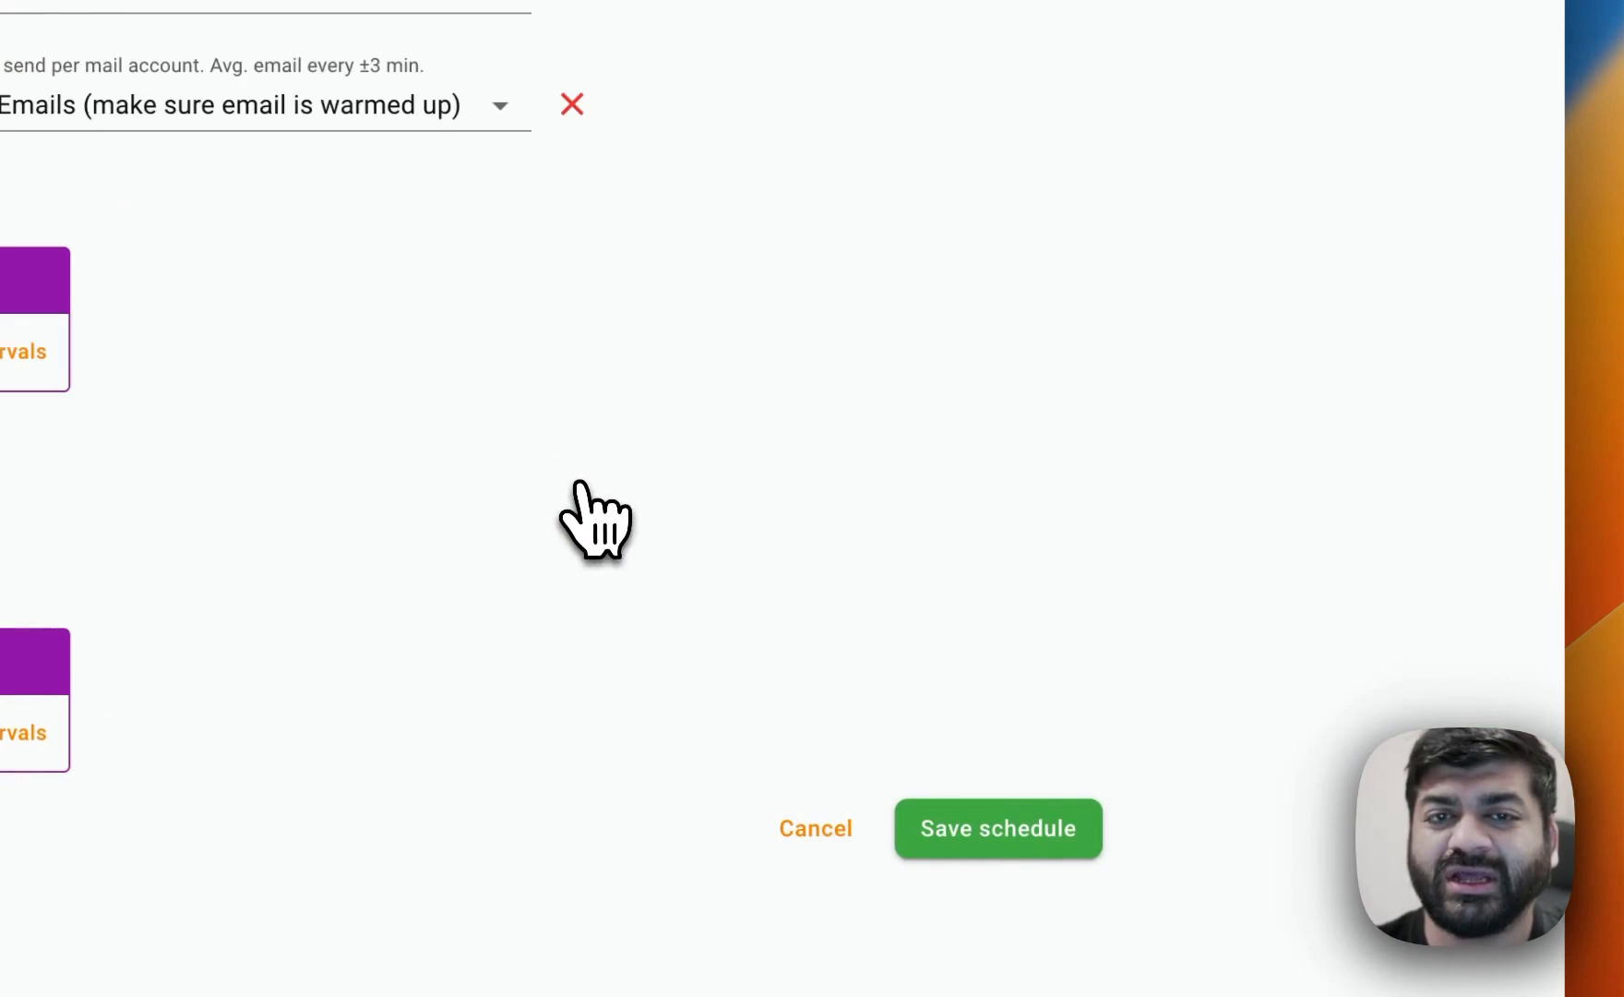
{"action": "left_click", "coordinate": [570, 281]}
{"action": "left_click", "coordinate": [569, 160]}
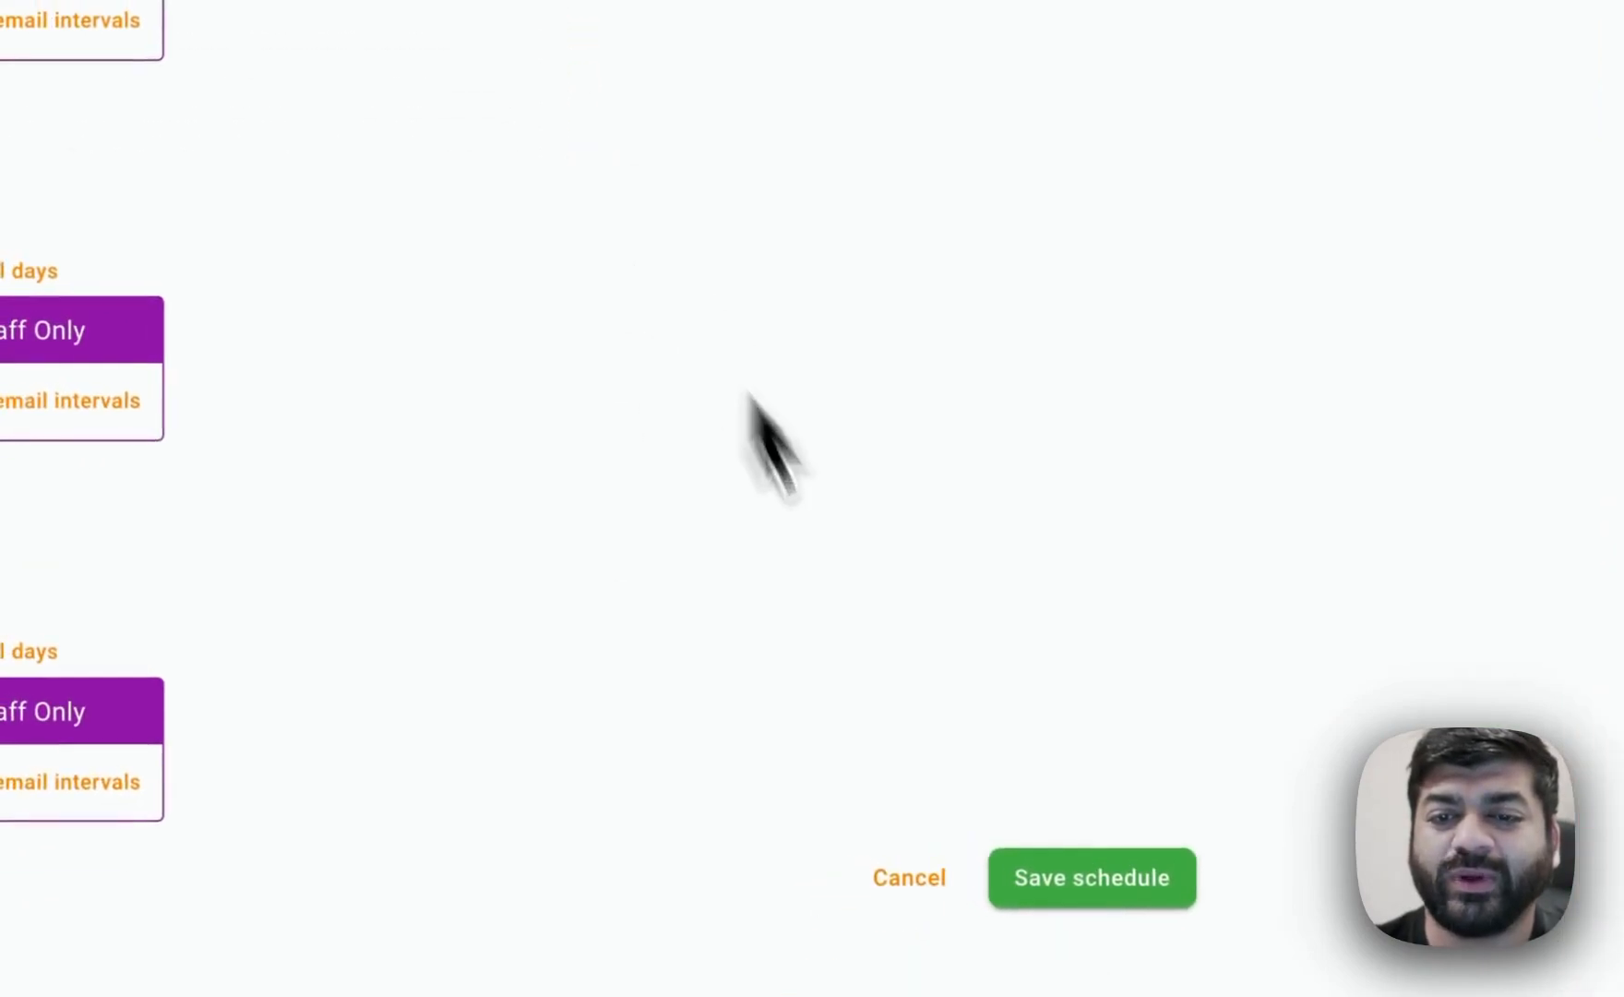
{"action": "left_click", "coordinate": [1006, 878]}
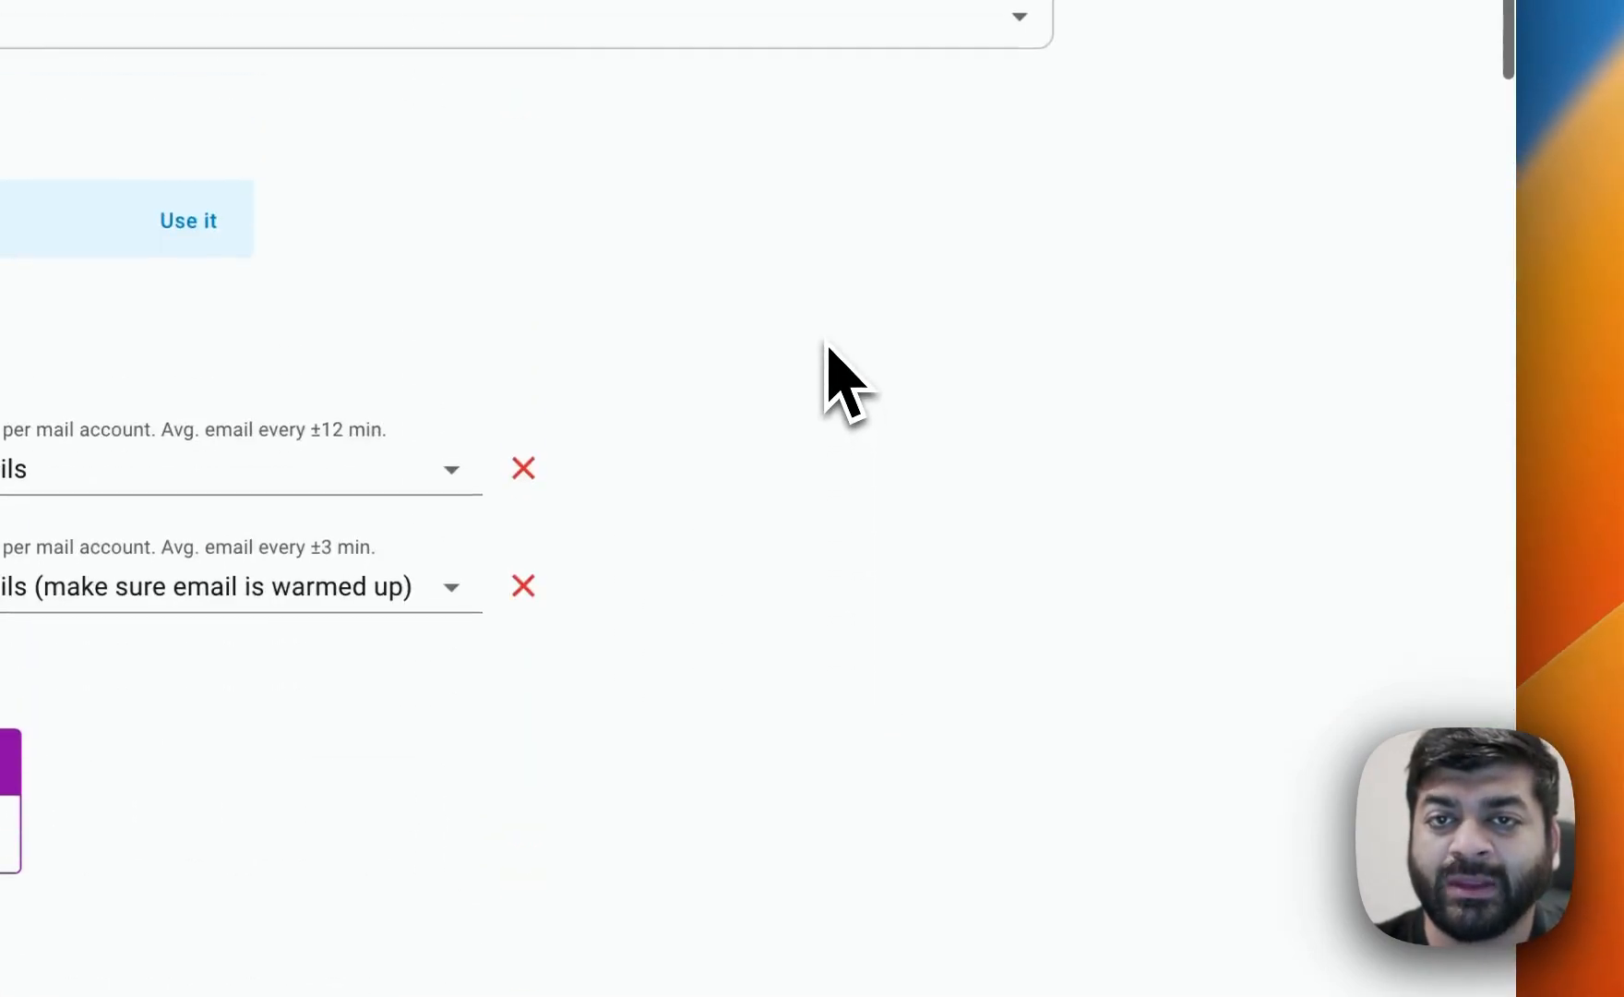
Open the campaign's AI Form and fill it with the demo data.
{"action": "left_click", "coordinate": [951, 248]}
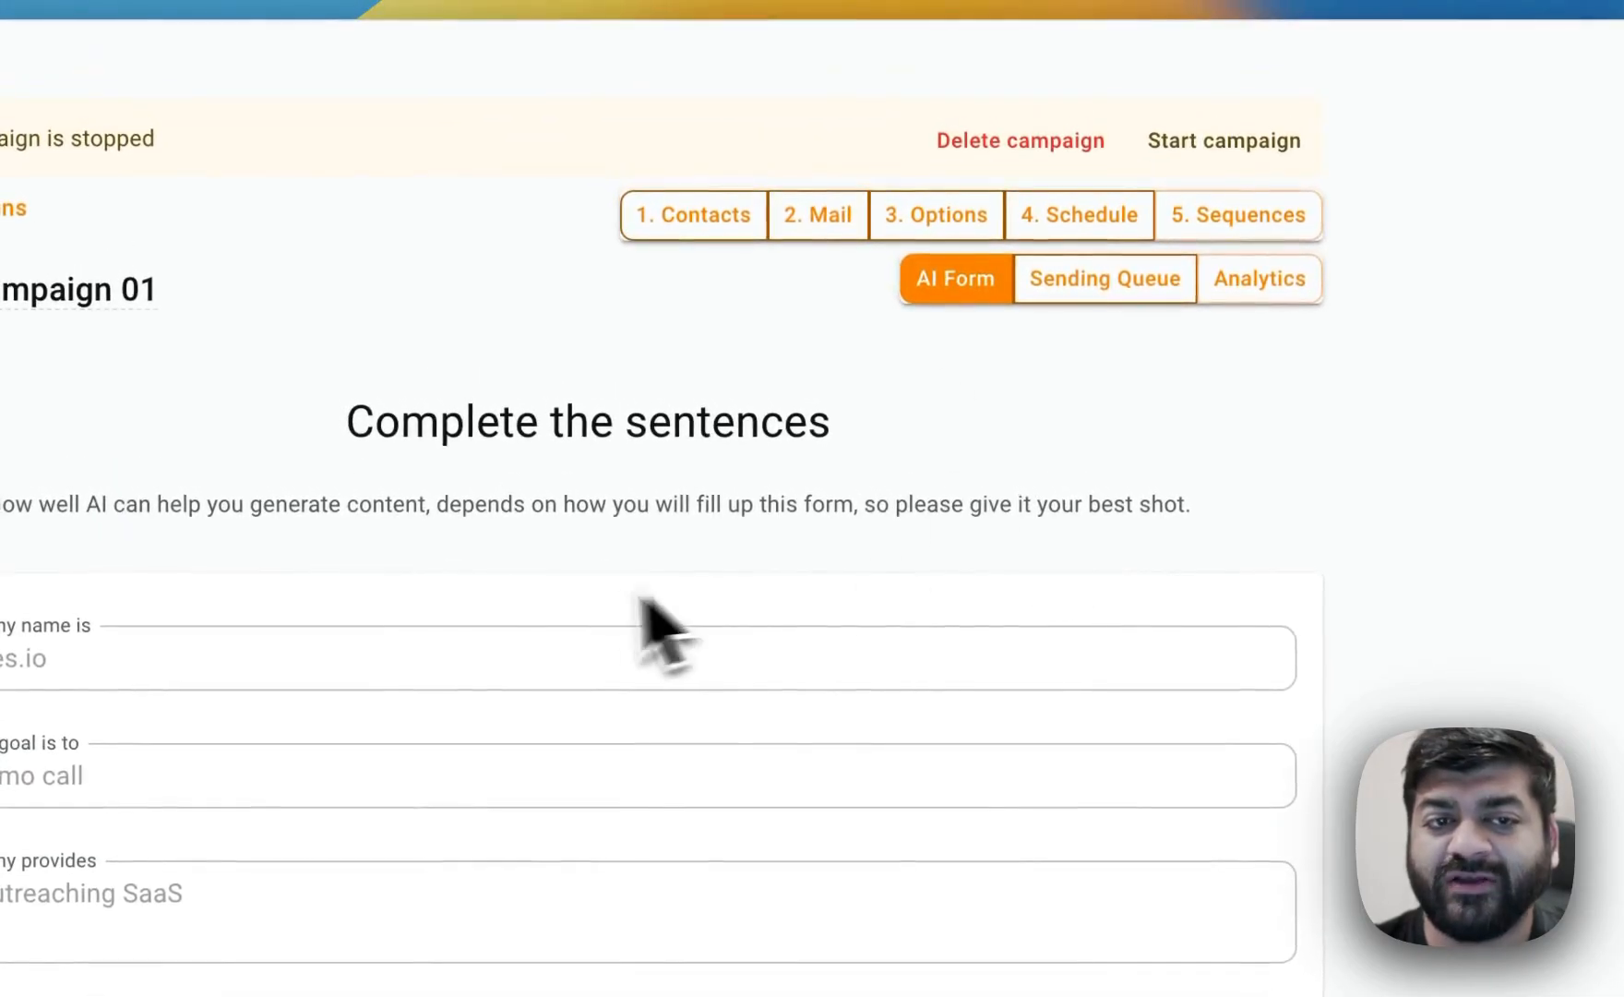
{"action": "scroll", "coordinate": [487, 736], "scroll_direction": "down", "scroll_amount": 3}
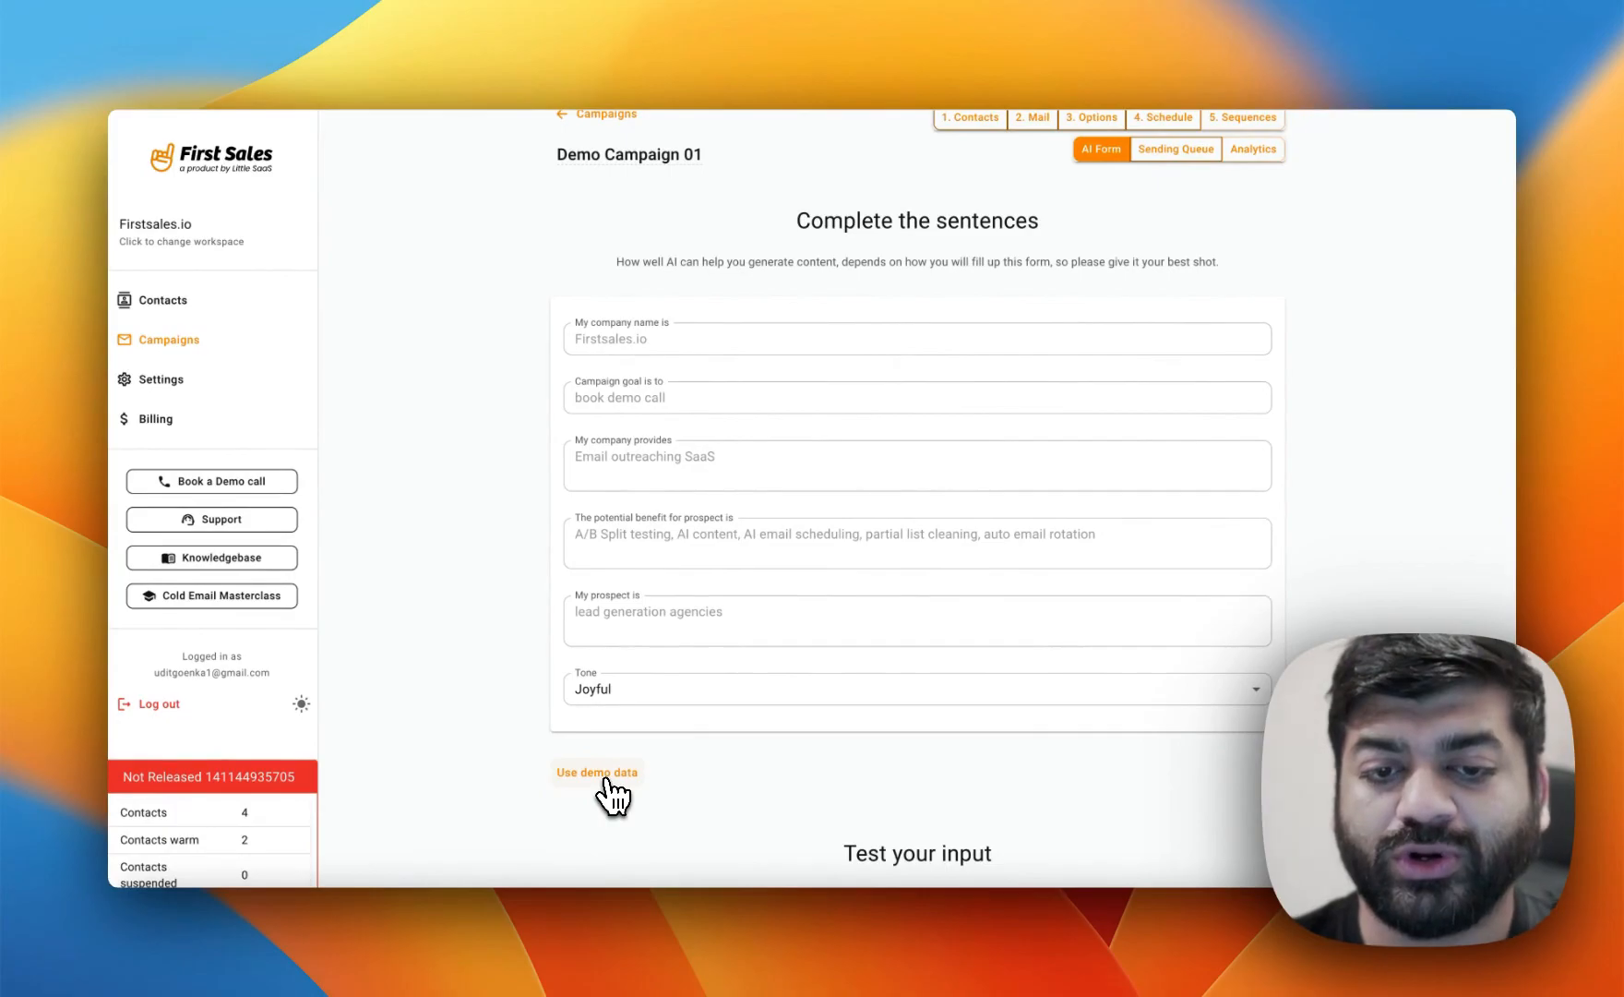
{"action": "left_click", "coordinate": [606, 776]}
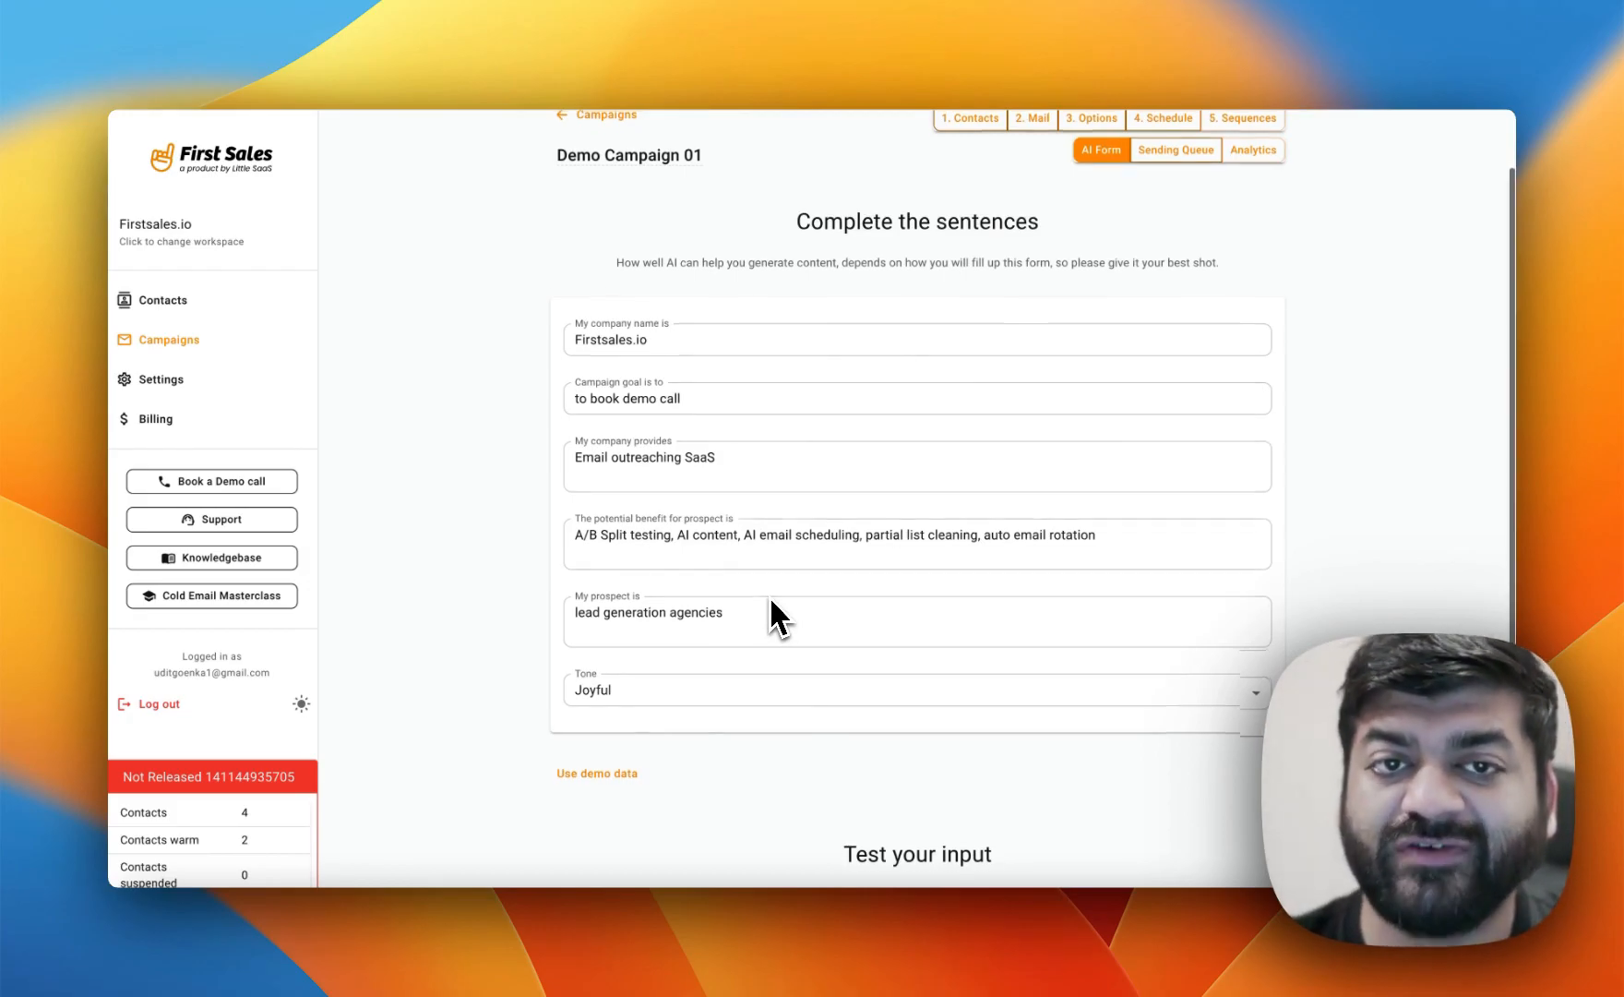
{"action": "scroll", "coordinate": [771, 601], "scroll_direction": "up", "scroll_amount": 1}
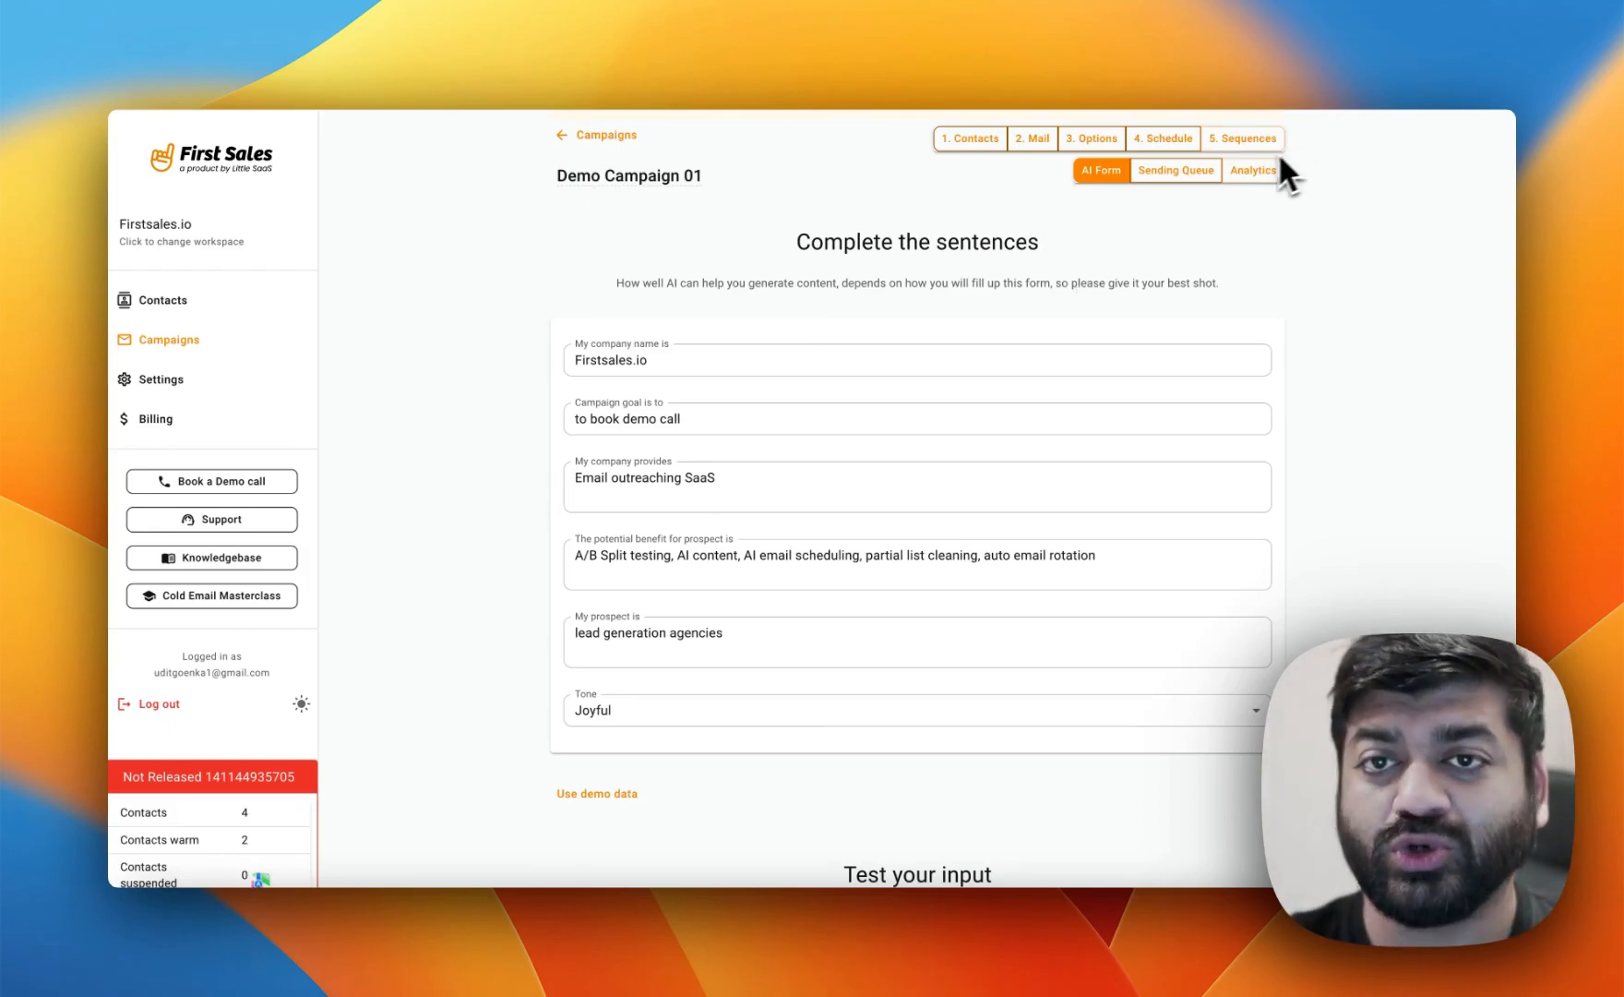
Open the sequence's first email and generate its subject line with AI.
{"action": "left_click", "coordinate": [1248, 138]}
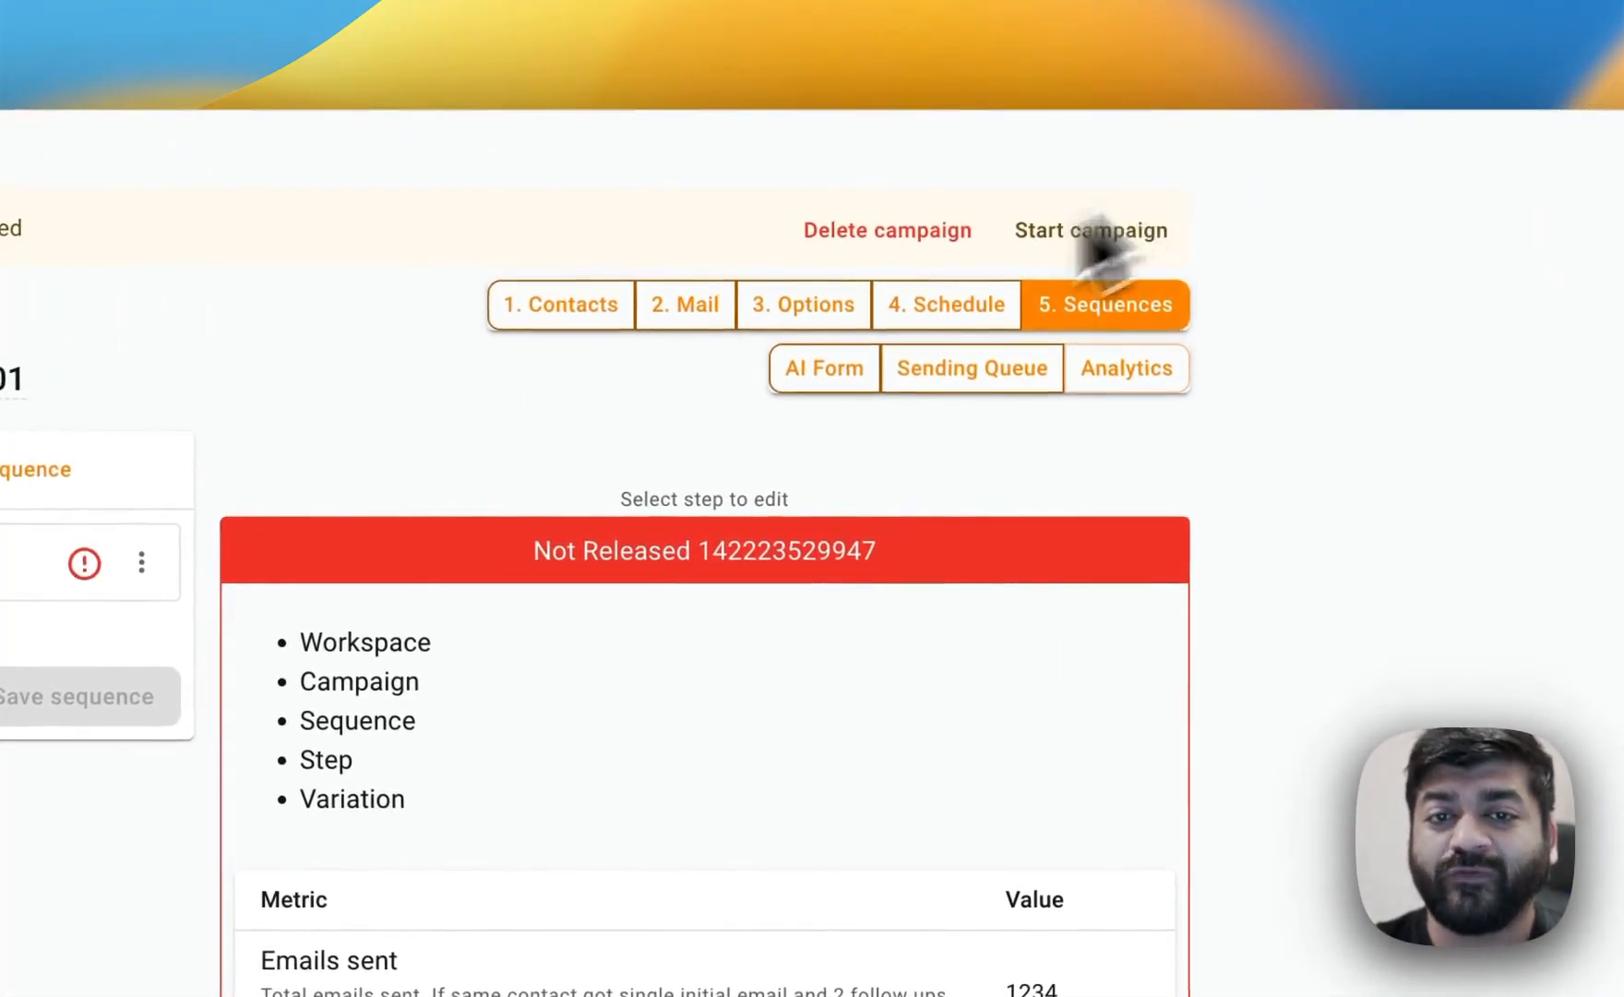
{"action": "left_click", "coordinate": [19, 562]}
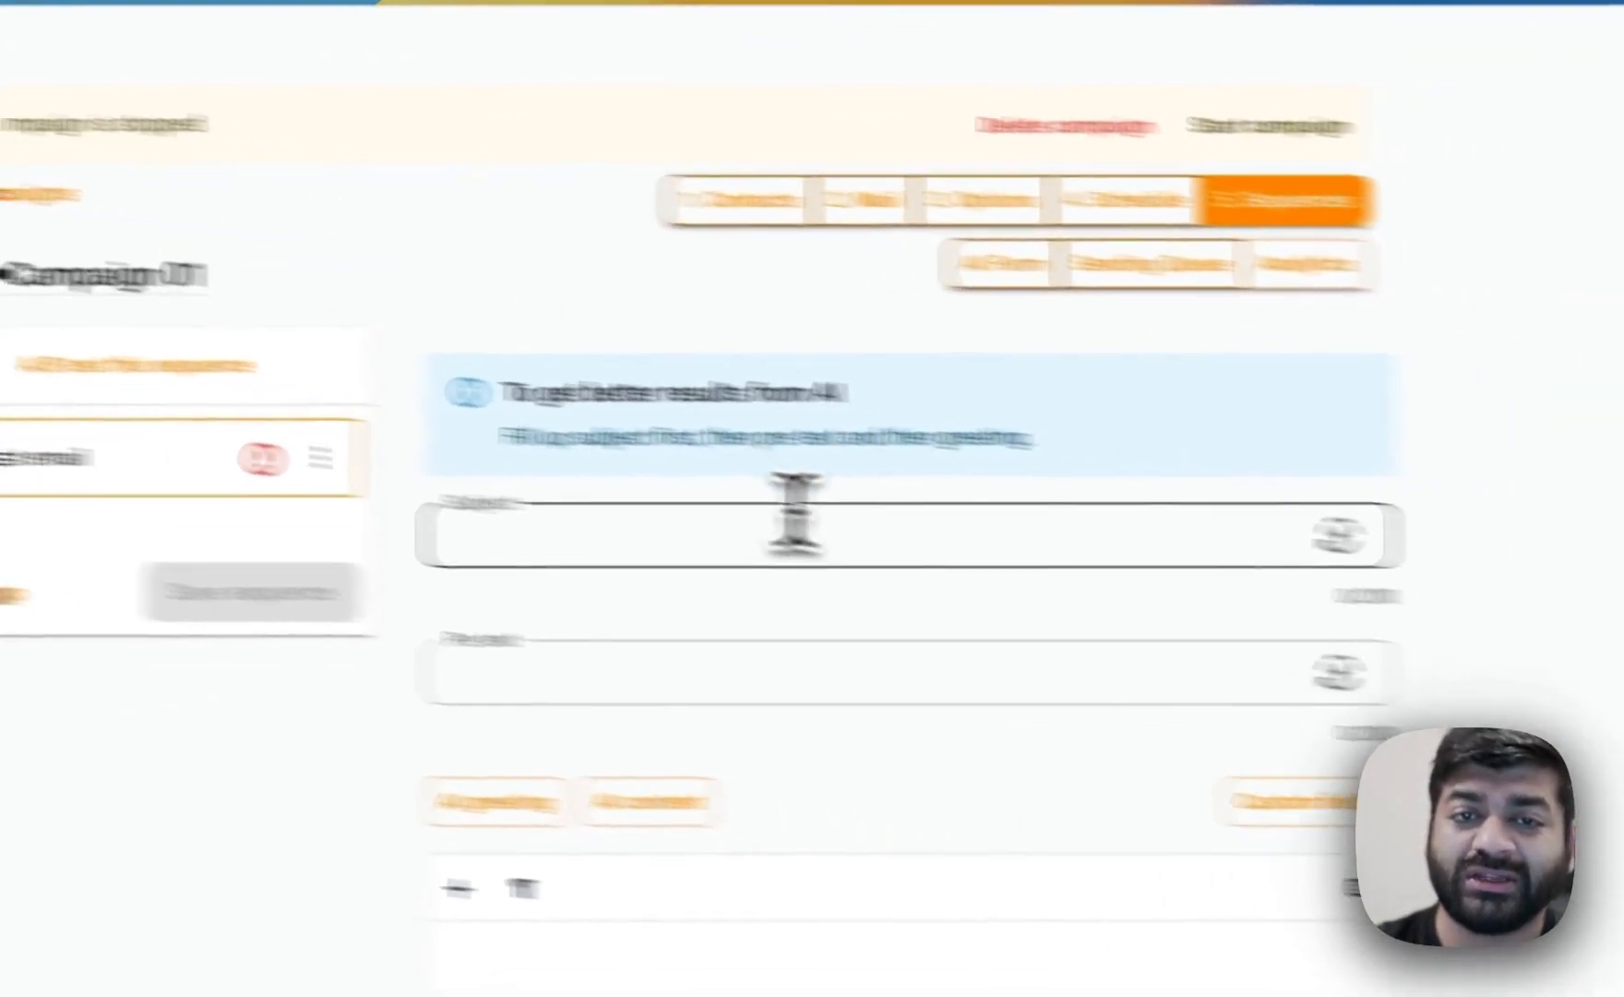
{"action": "left_click", "coordinate": [814, 521]}
{"action": "left_click", "coordinate": [1363, 537]}
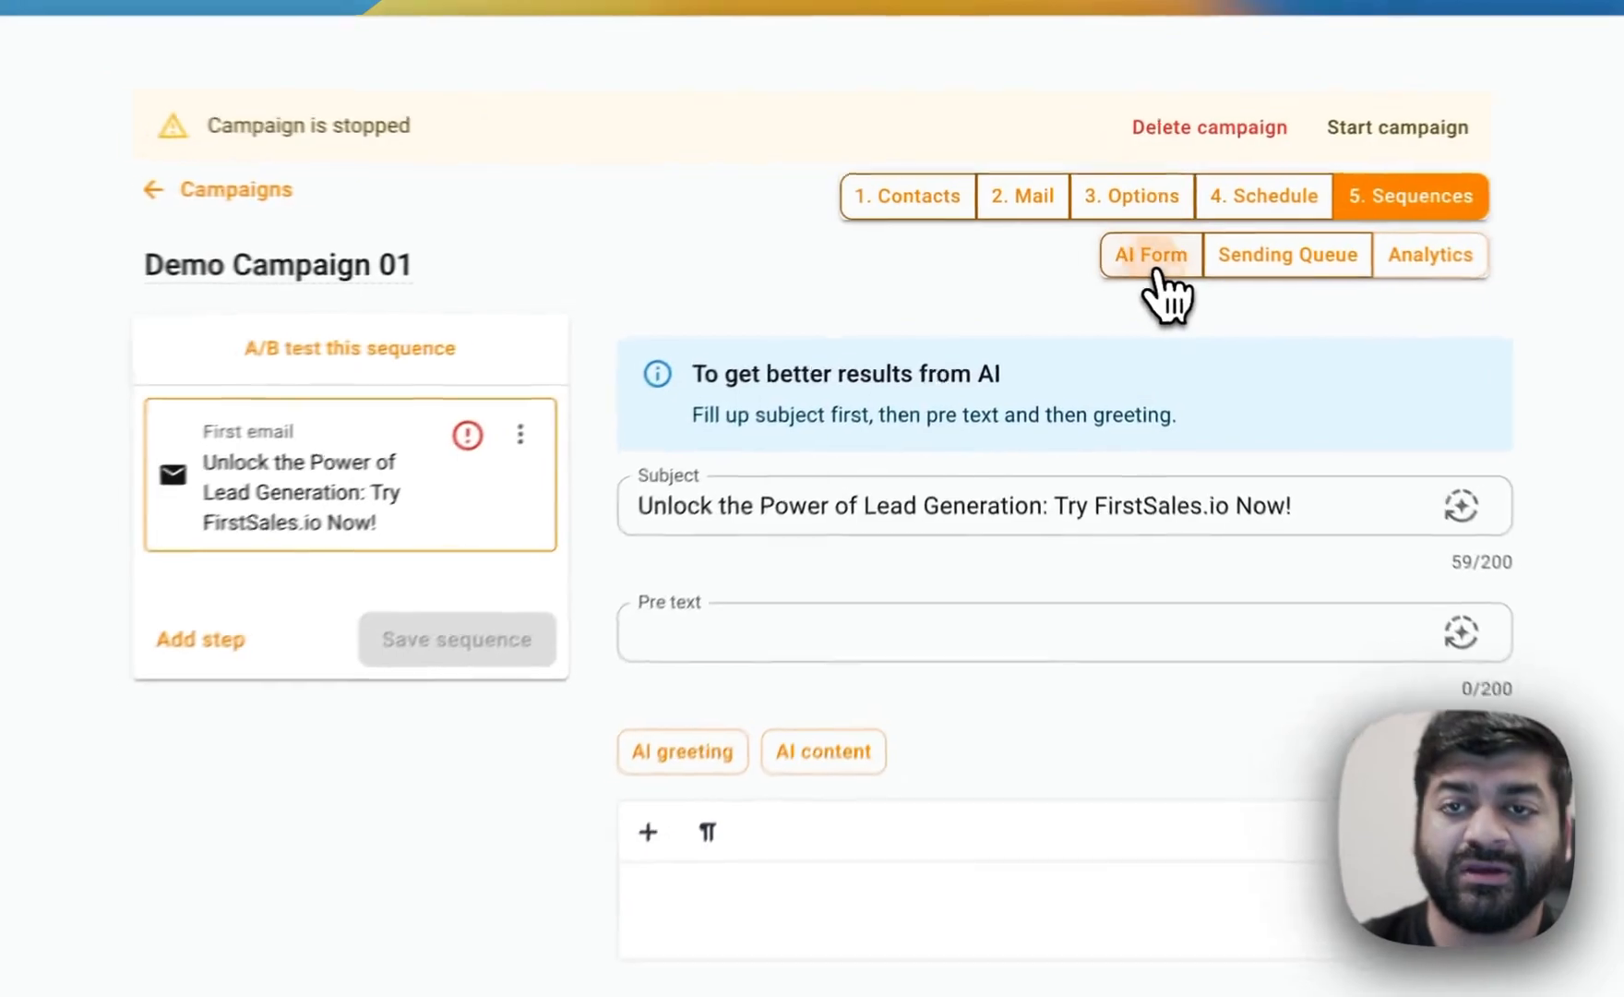
Change the AI Form tone to Sarcastic.
{"action": "left_click", "coordinate": [1103, 240]}
{"action": "left_click", "coordinate": [766, 726]}
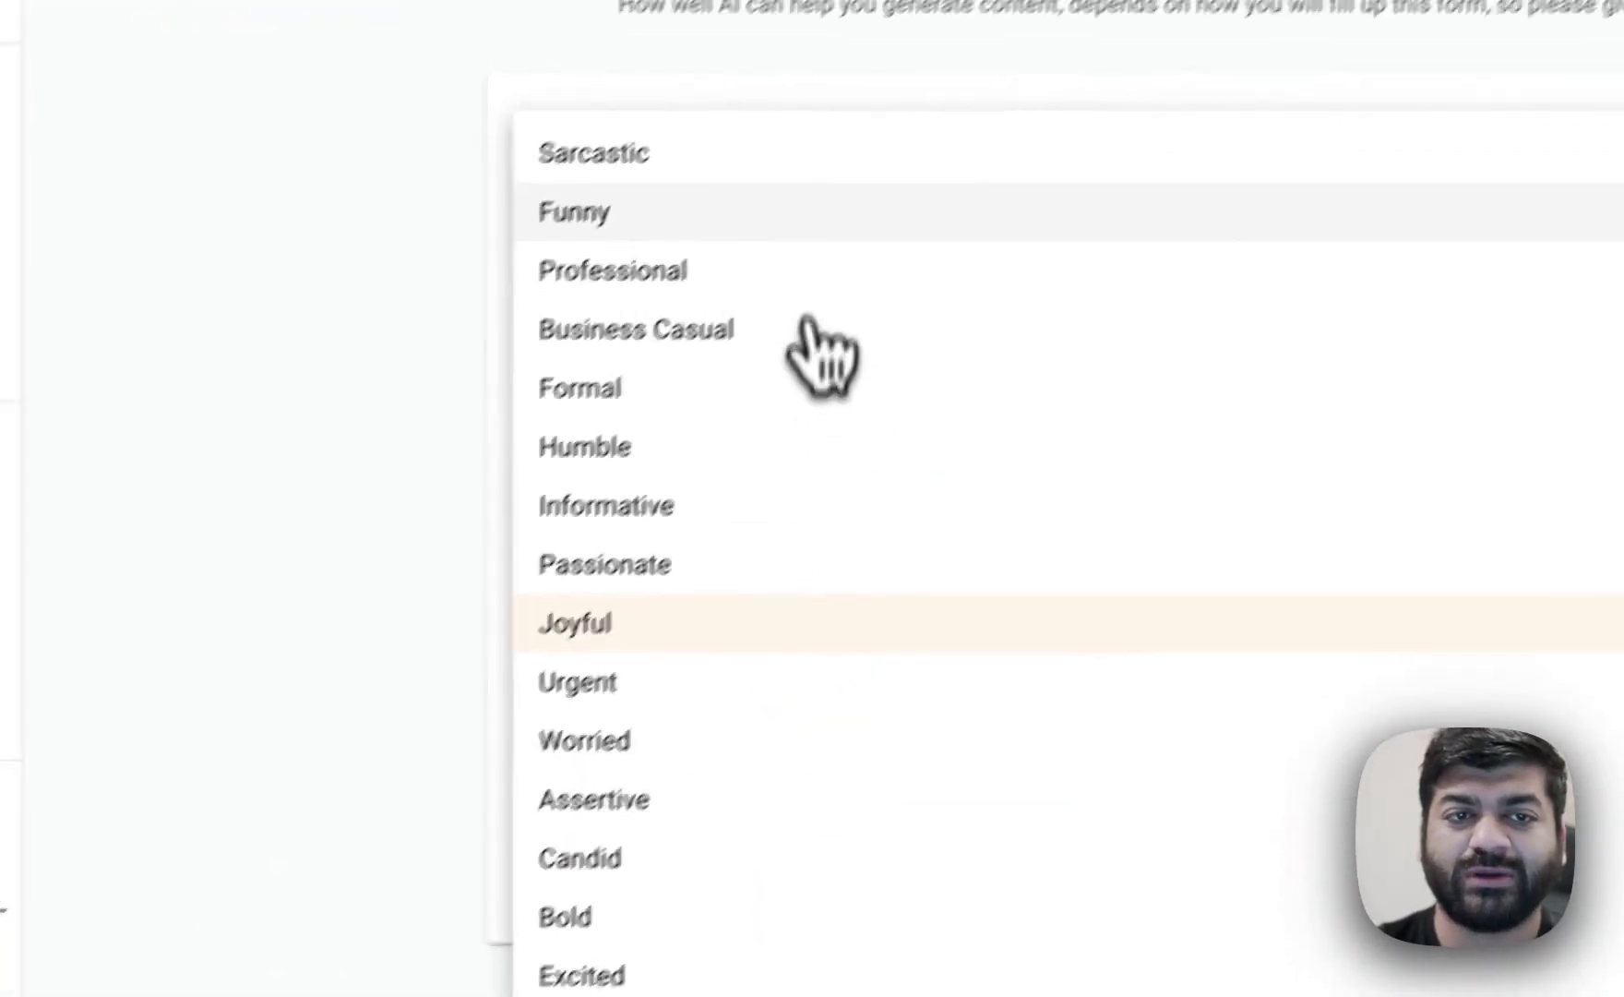
{"action": "left_click", "coordinate": [801, 153]}
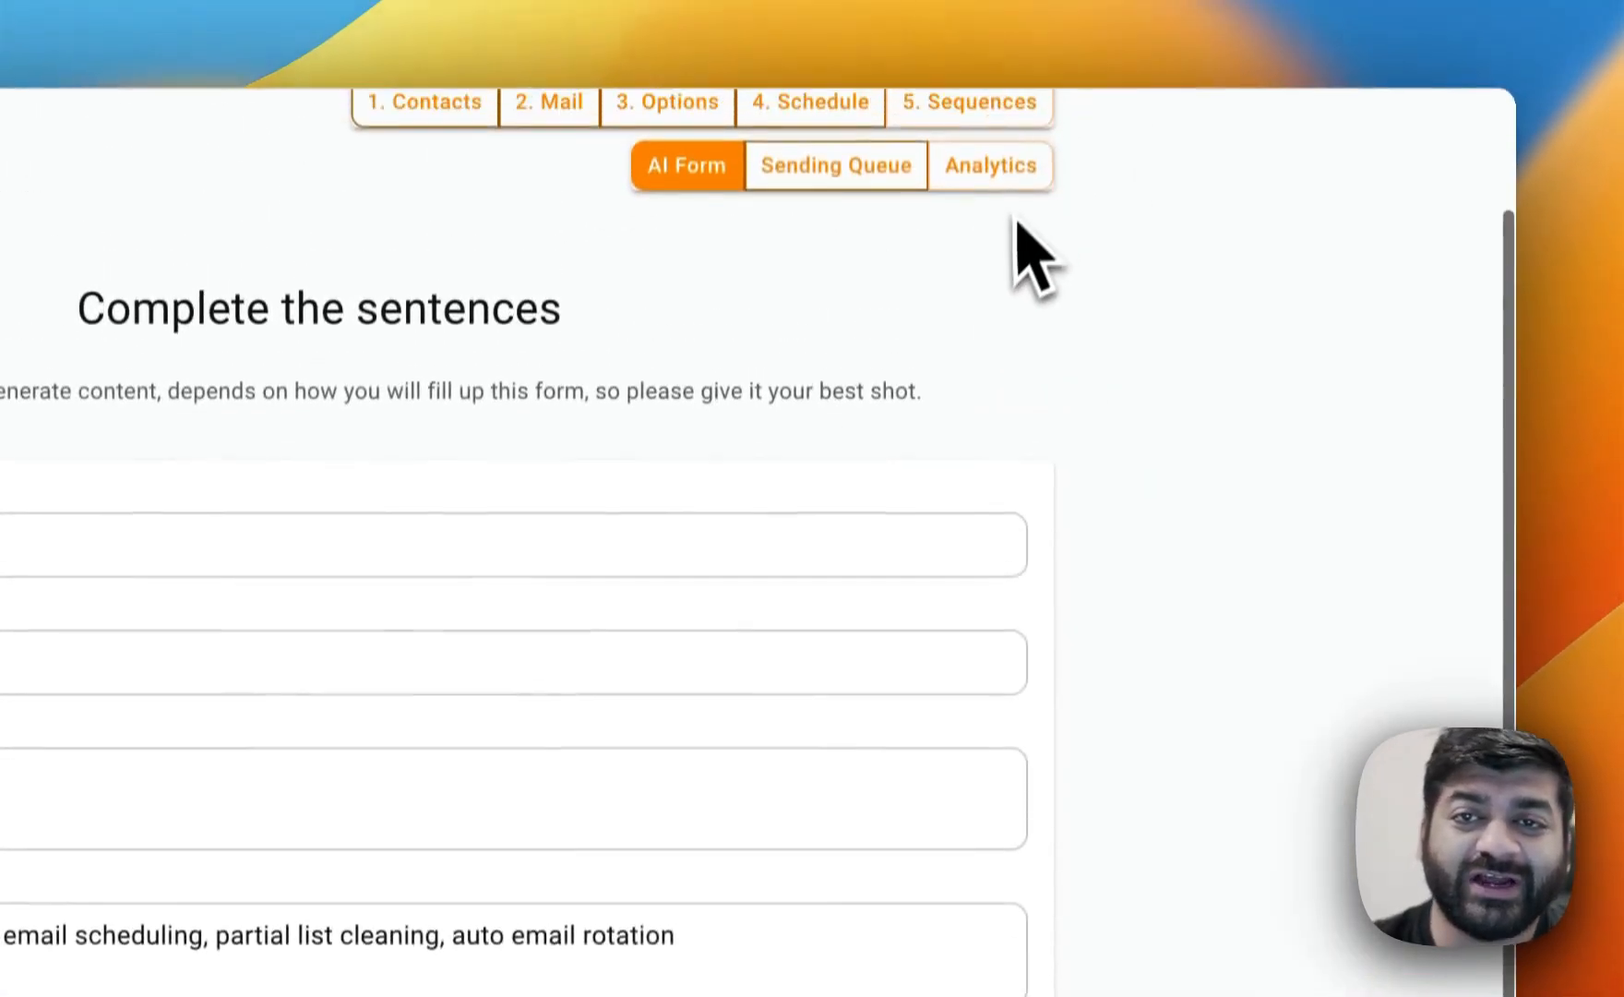
Return to the sequence and regenerate the first email's subject line with AI.
{"action": "left_click", "coordinate": [980, 96]}
{"action": "left_click", "coordinate": [1041, 541]}
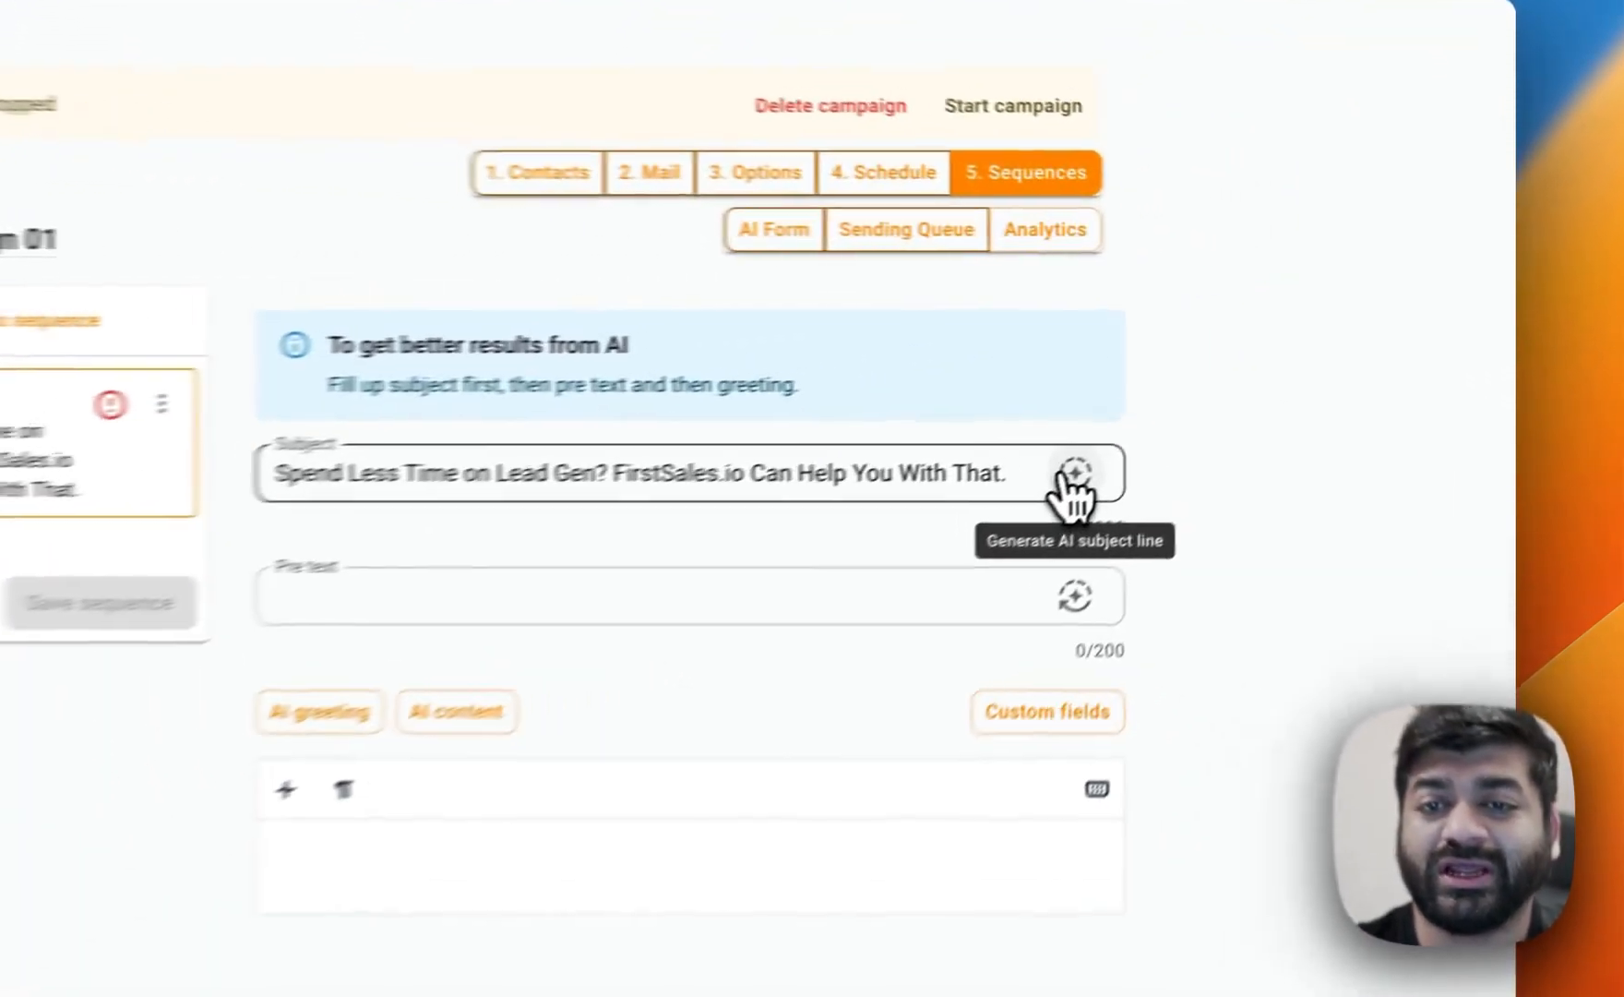
{"action": "left_click", "coordinate": [1270, 375]}
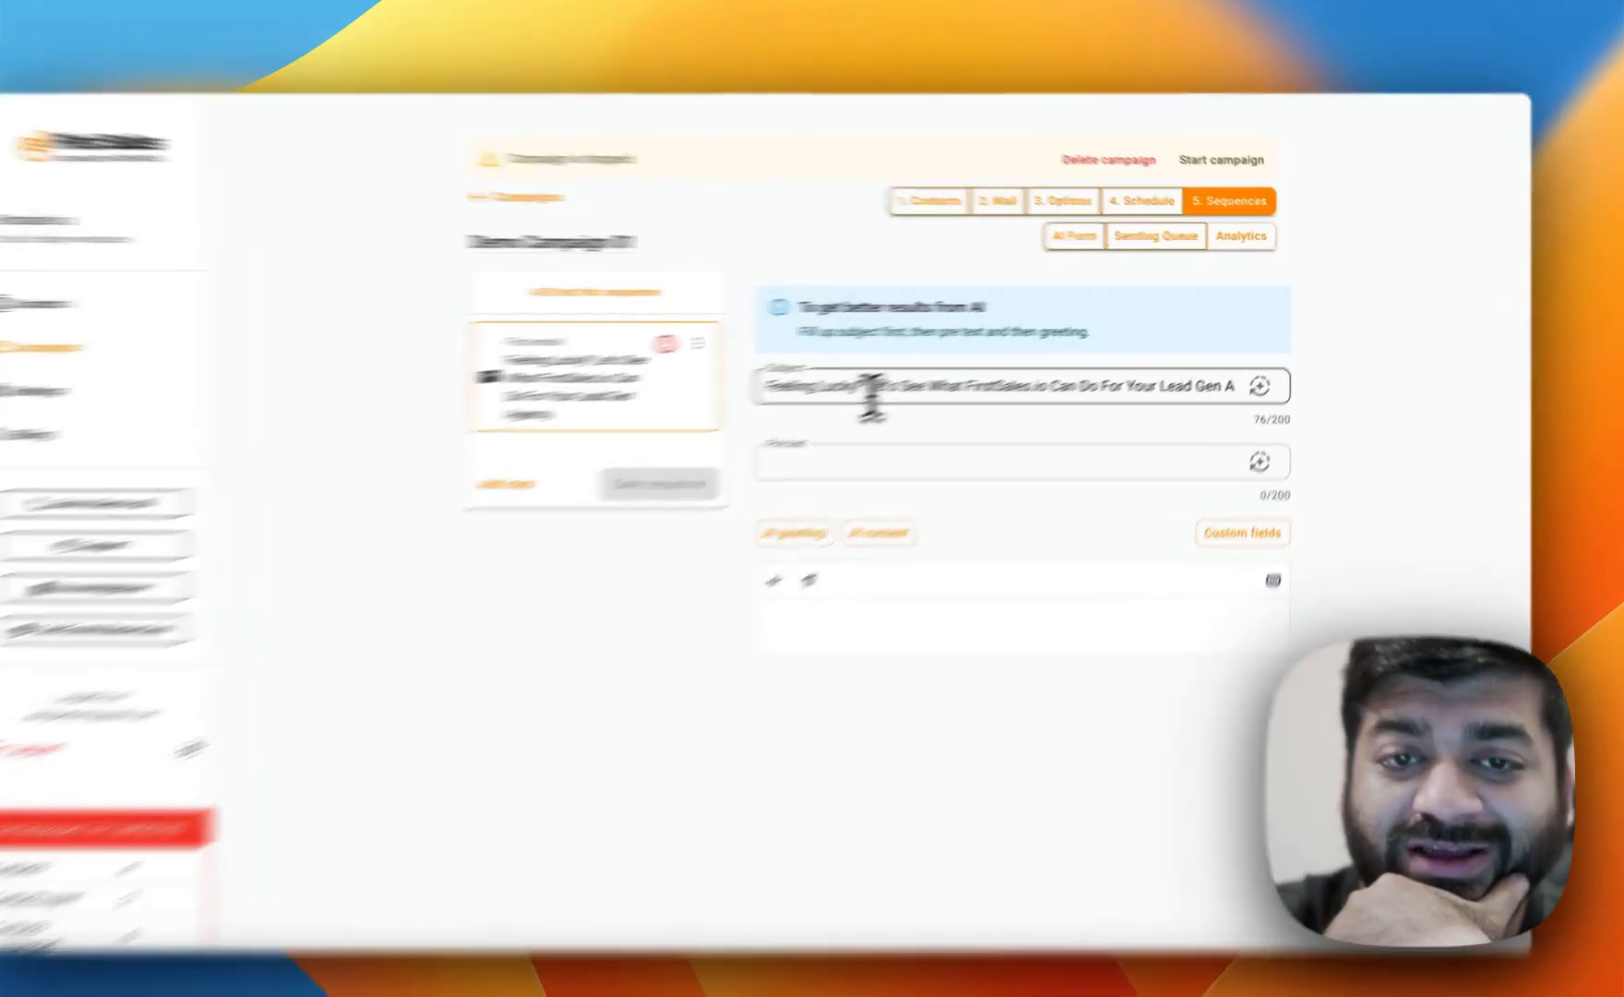
{"action": "left_click_drag", "start_coordinate": [914, 376], "coordinate": [1226, 391]}
{"action": "left_click_drag", "start_coordinate": [1085, 522], "coordinate": [1168, 549]}
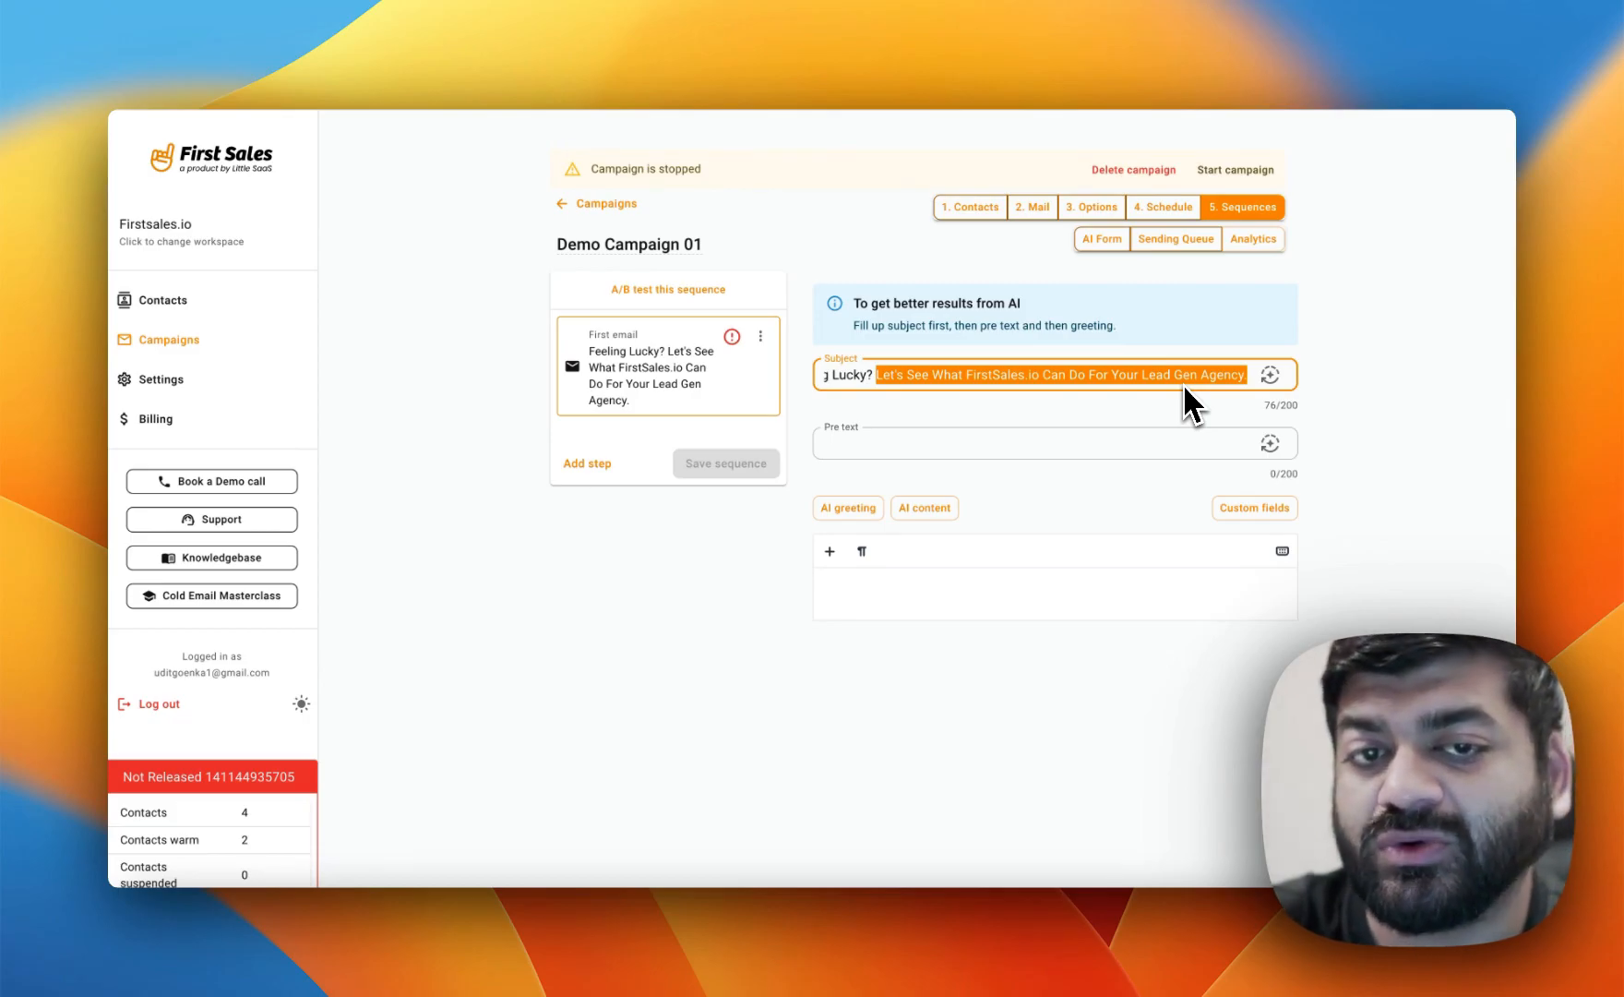
Generate the first email's pre text with AI.
{"action": "left_click", "coordinate": [1151, 434]}
{"action": "left_click", "coordinate": [1270, 443]}
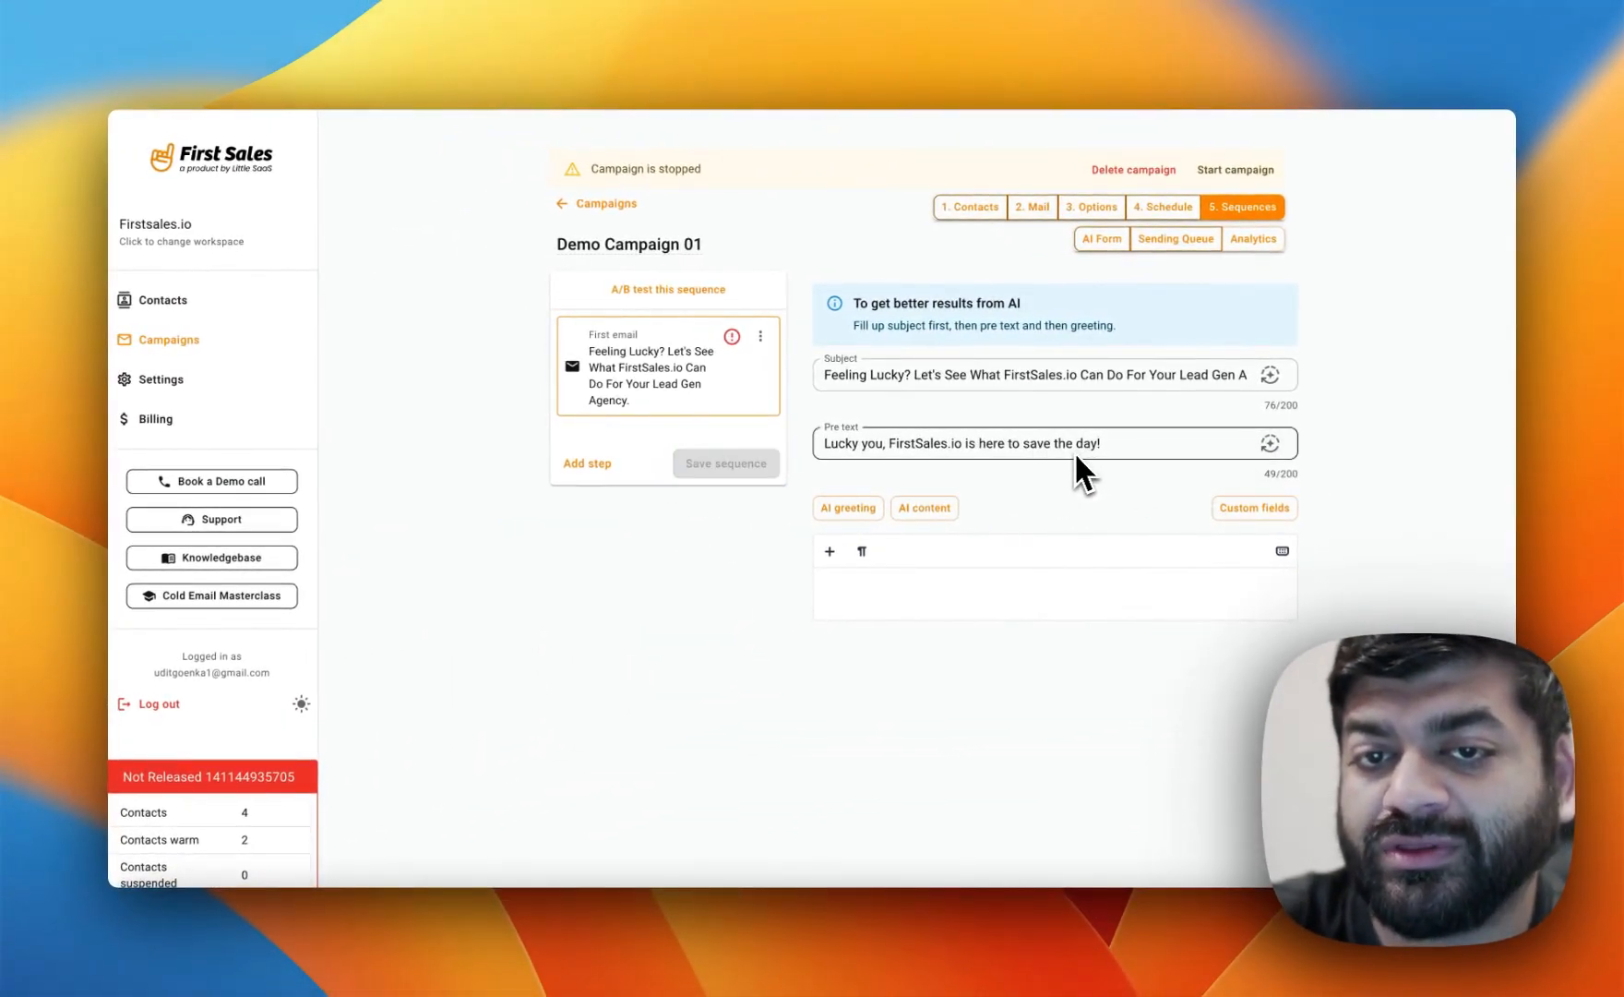
{"action": "left_click", "coordinate": [847, 447]}
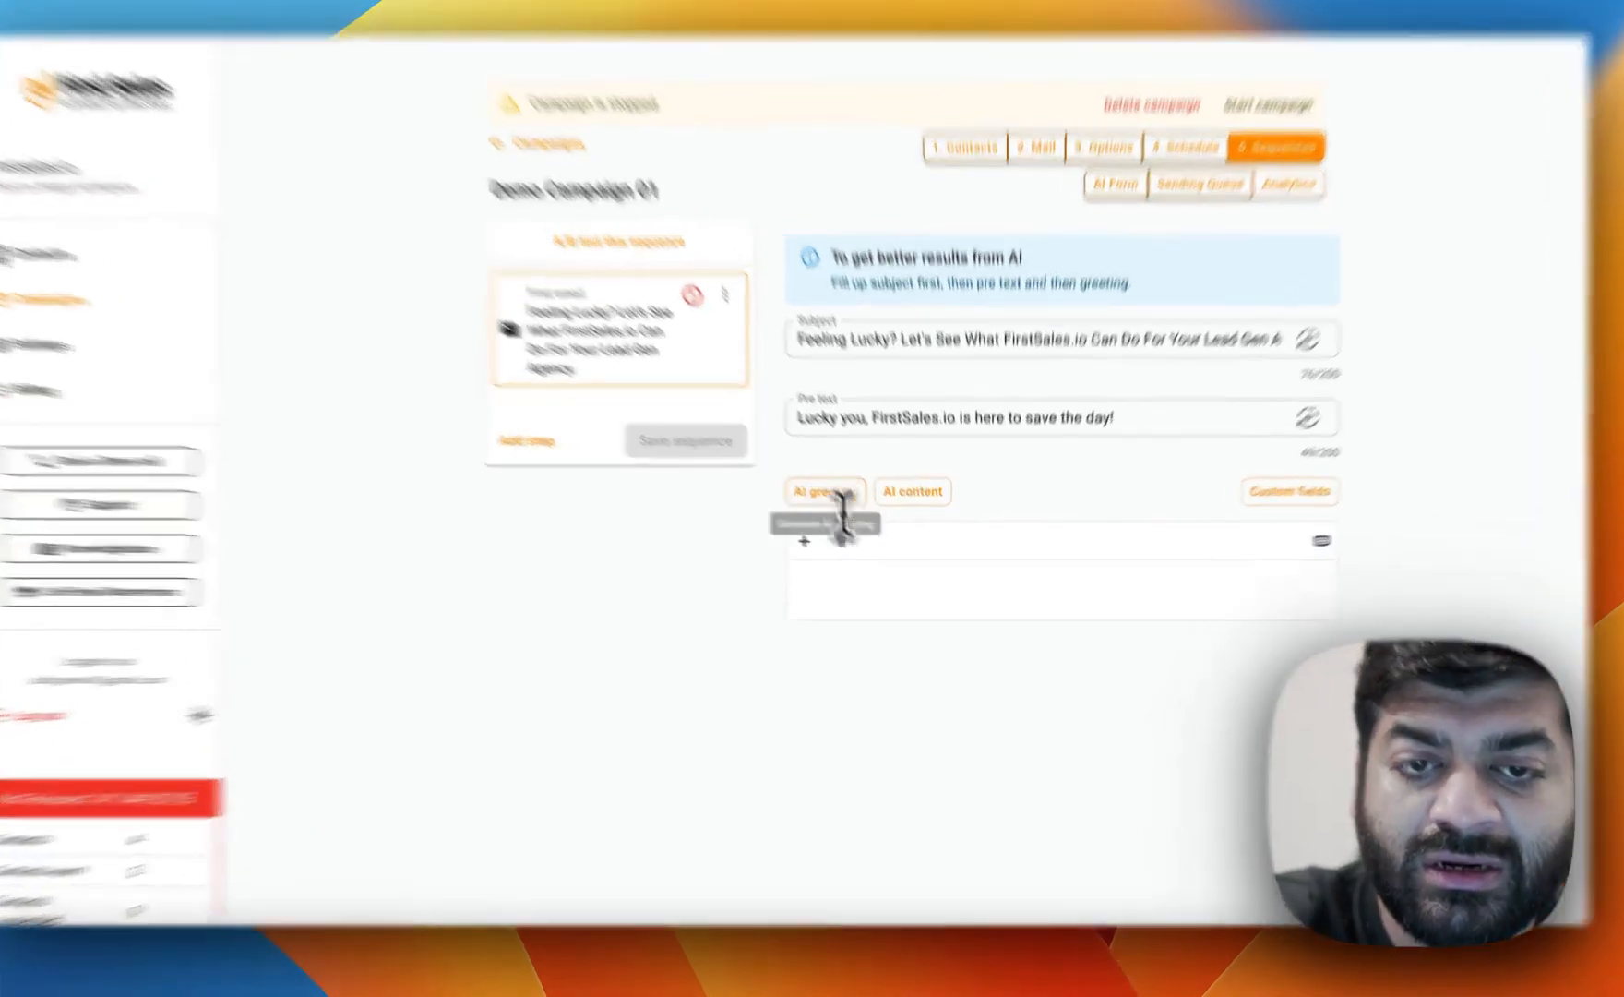
Generate the email body's greeting and main content with AI.
{"action": "left_click", "coordinate": [895, 596]}
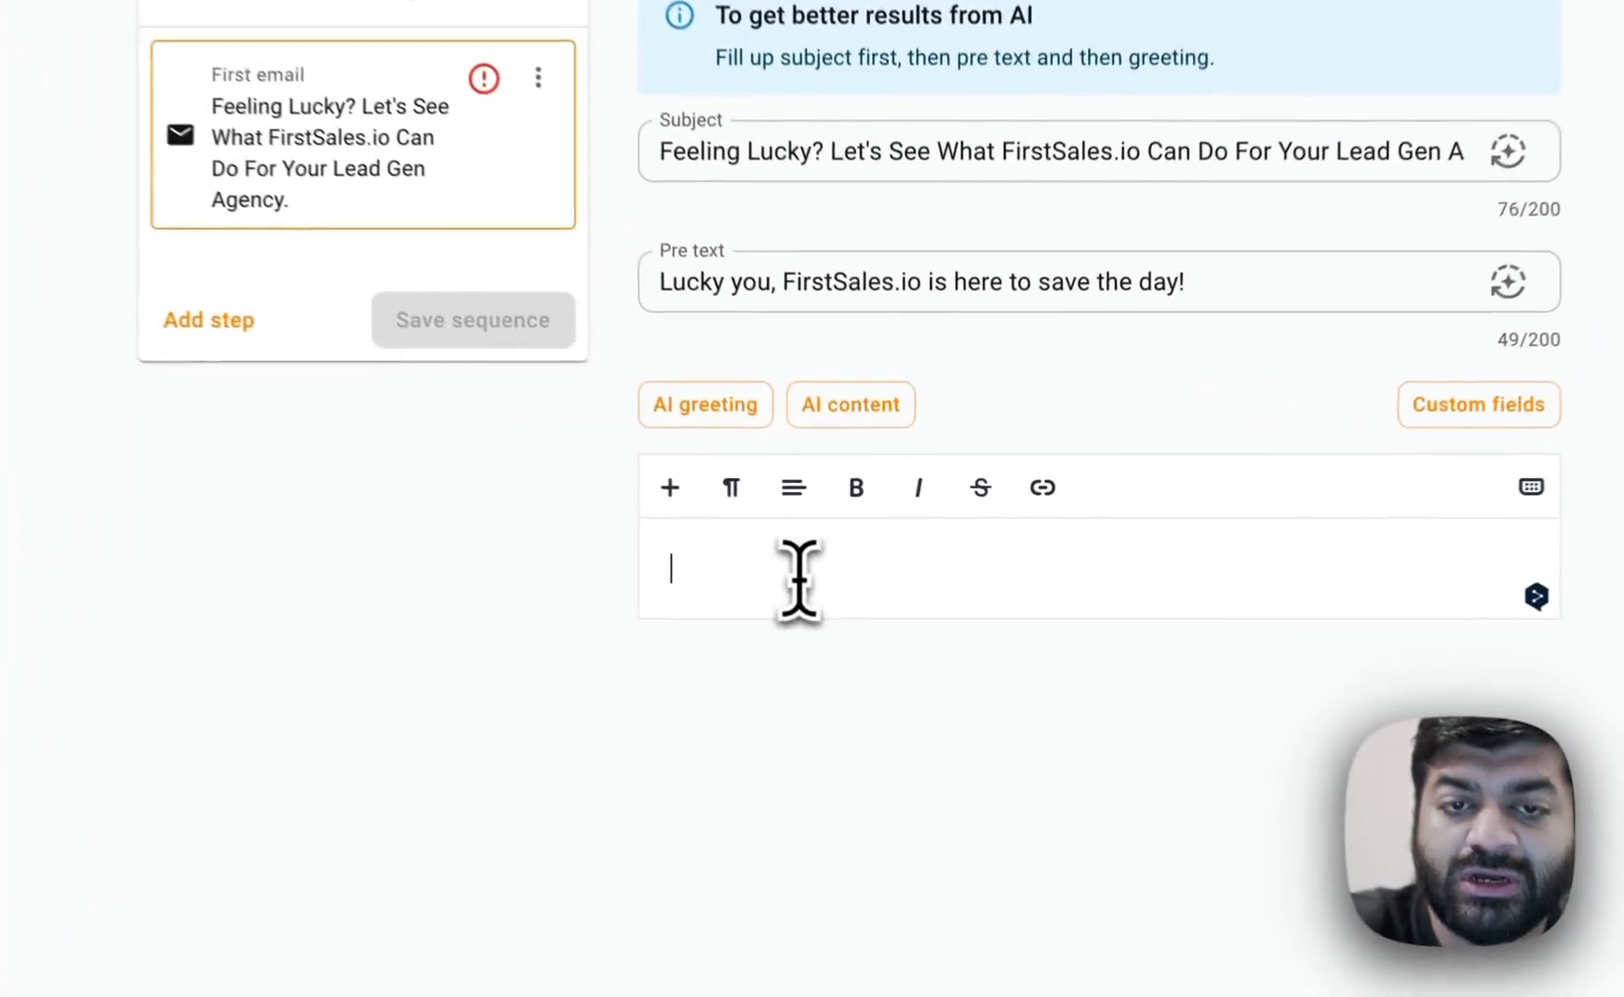
{"action": "left_click", "coordinate": [716, 420]}
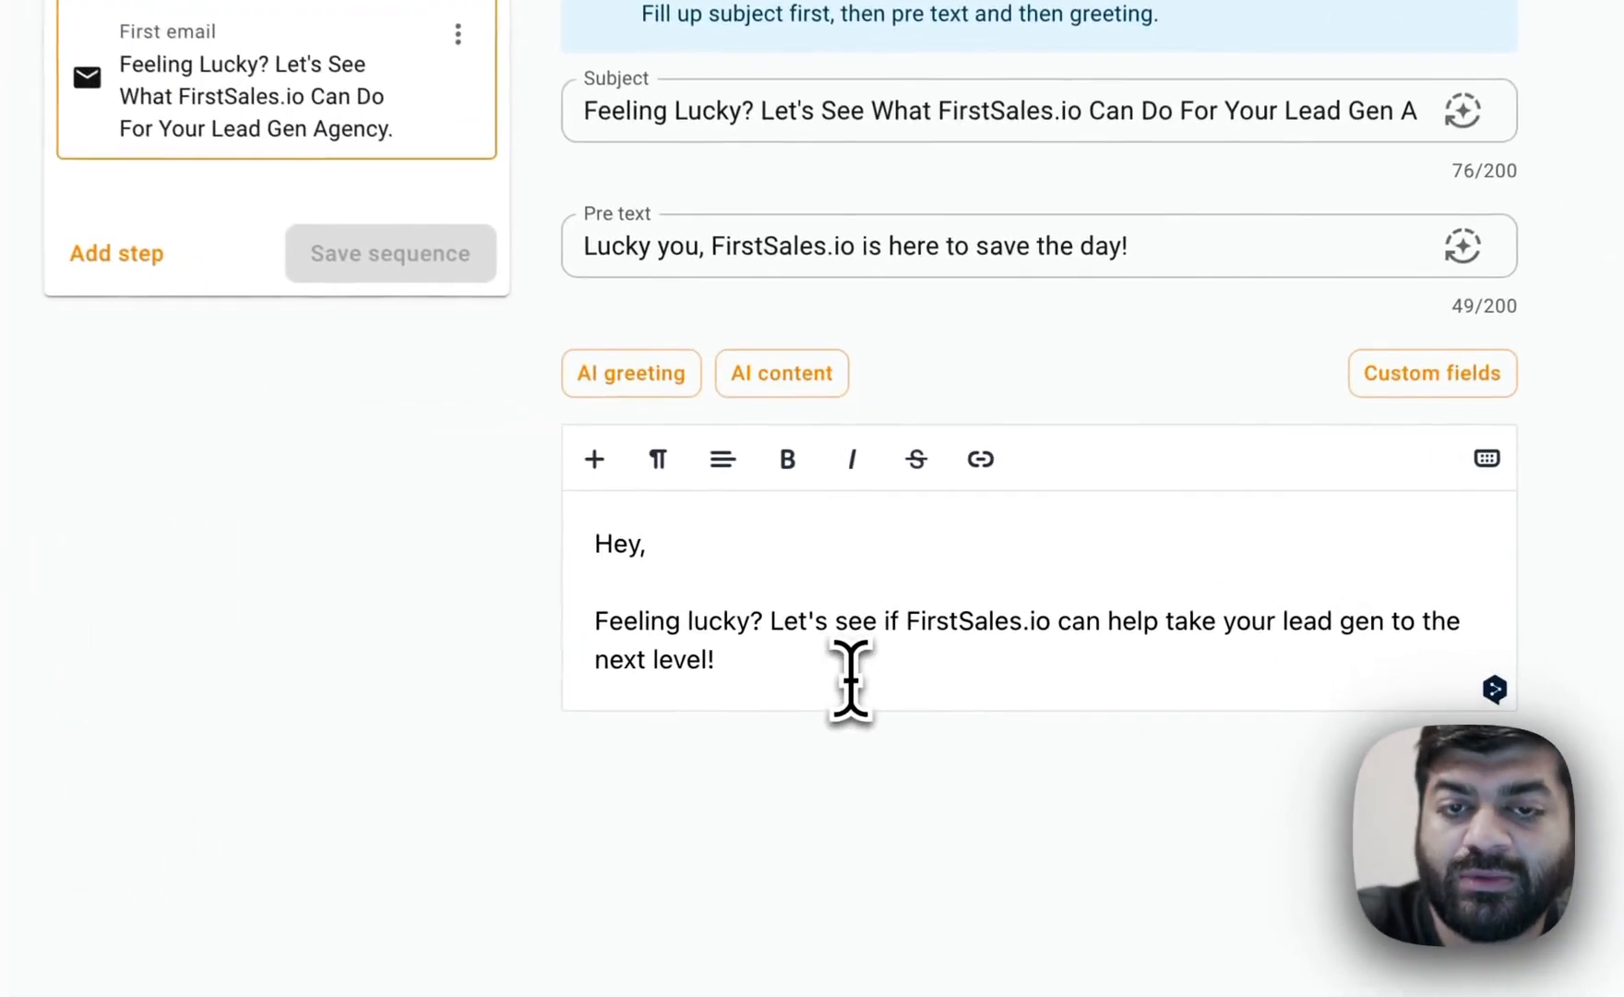
{"action": "left_click", "coordinate": [909, 508]}
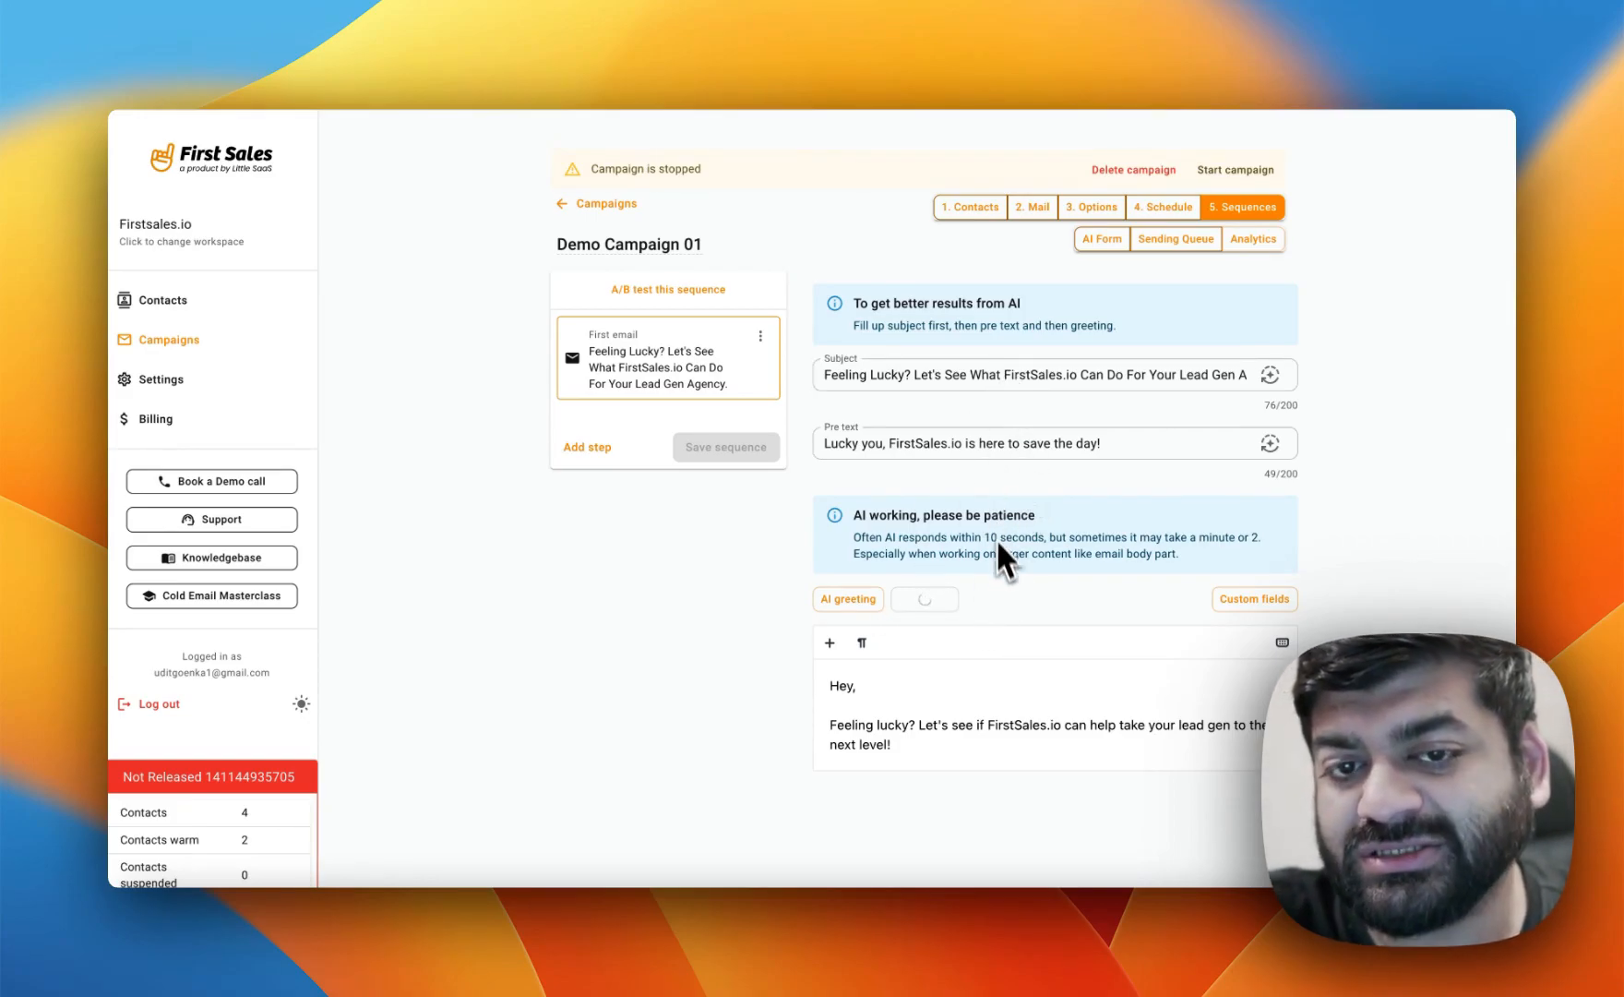
{"action": "scroll", "coordinate": [979, 660], "scroll_direction": "down", "scroll_amount": 2}
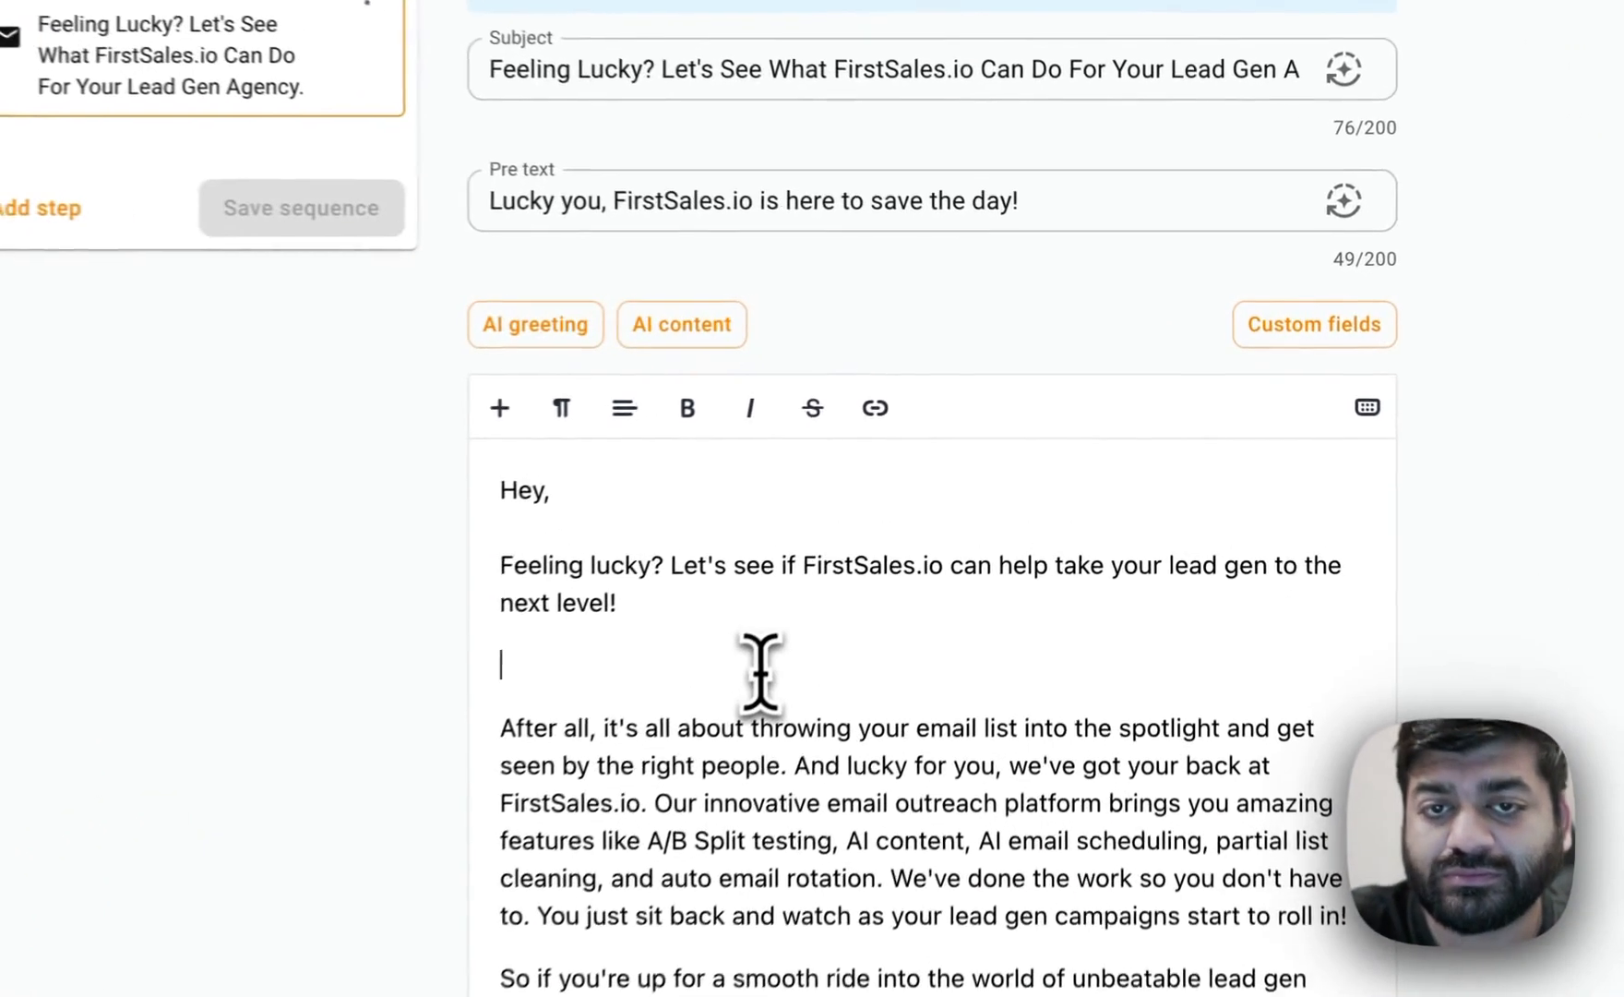
Insert the First_Name custom variable with default value "there" into the email greeting after "Hey".
{"action": "key", "text": "BackSpace"}
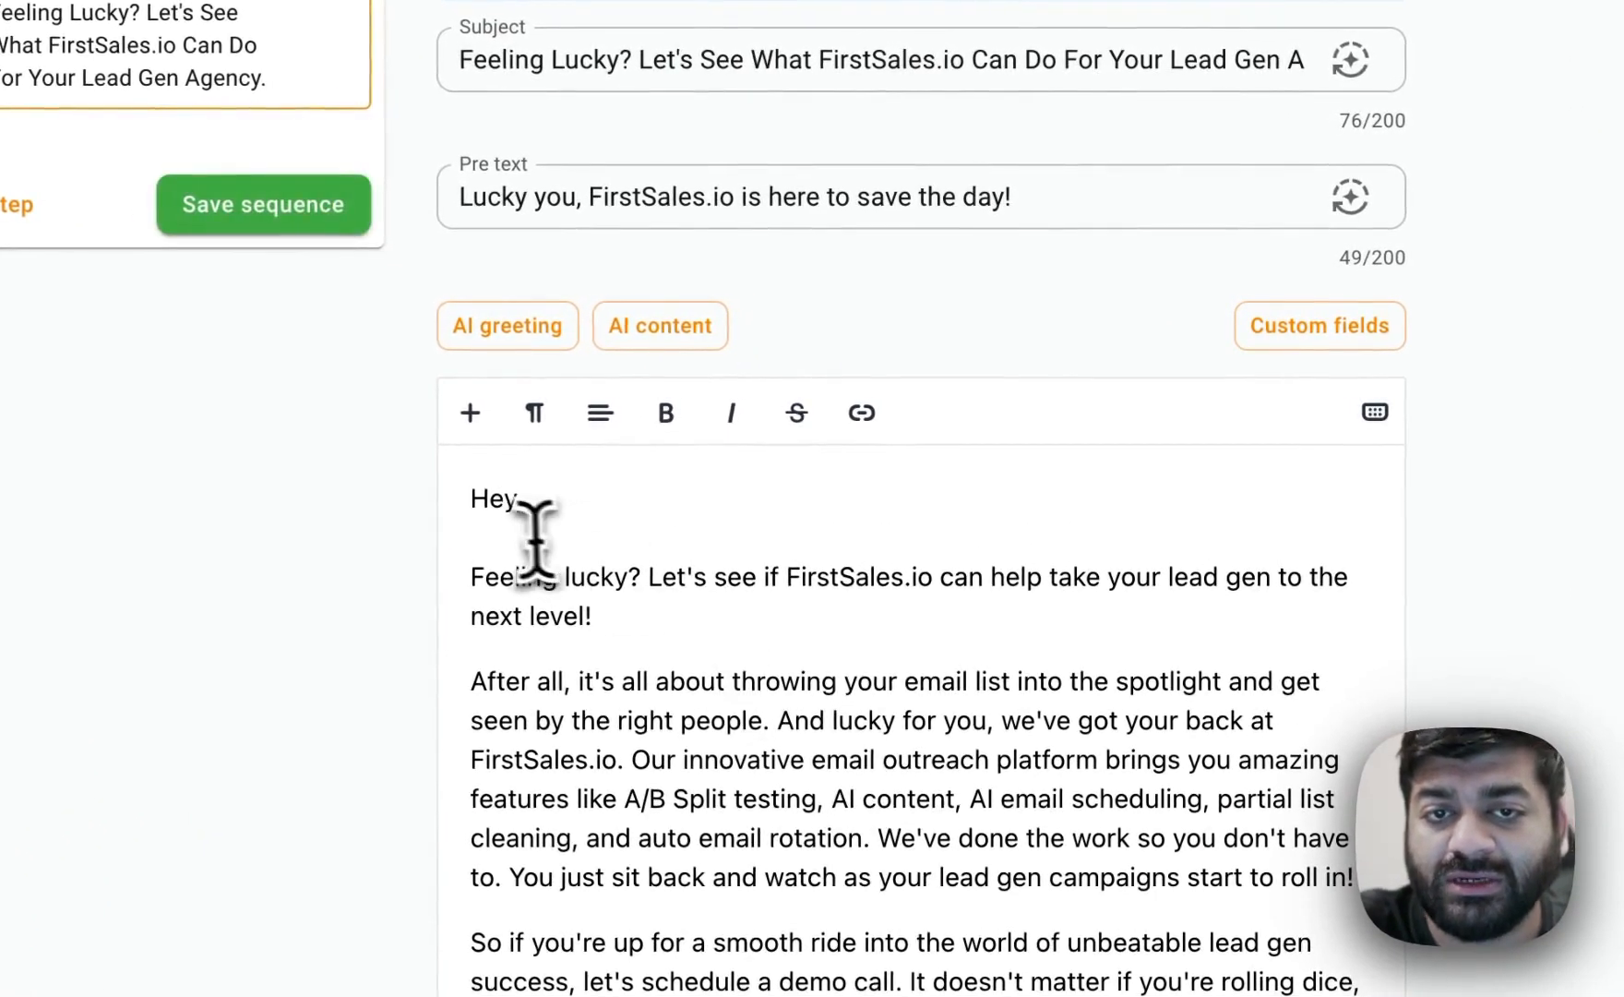
{"action": "left_click", "coordinate": [1319, 325]}
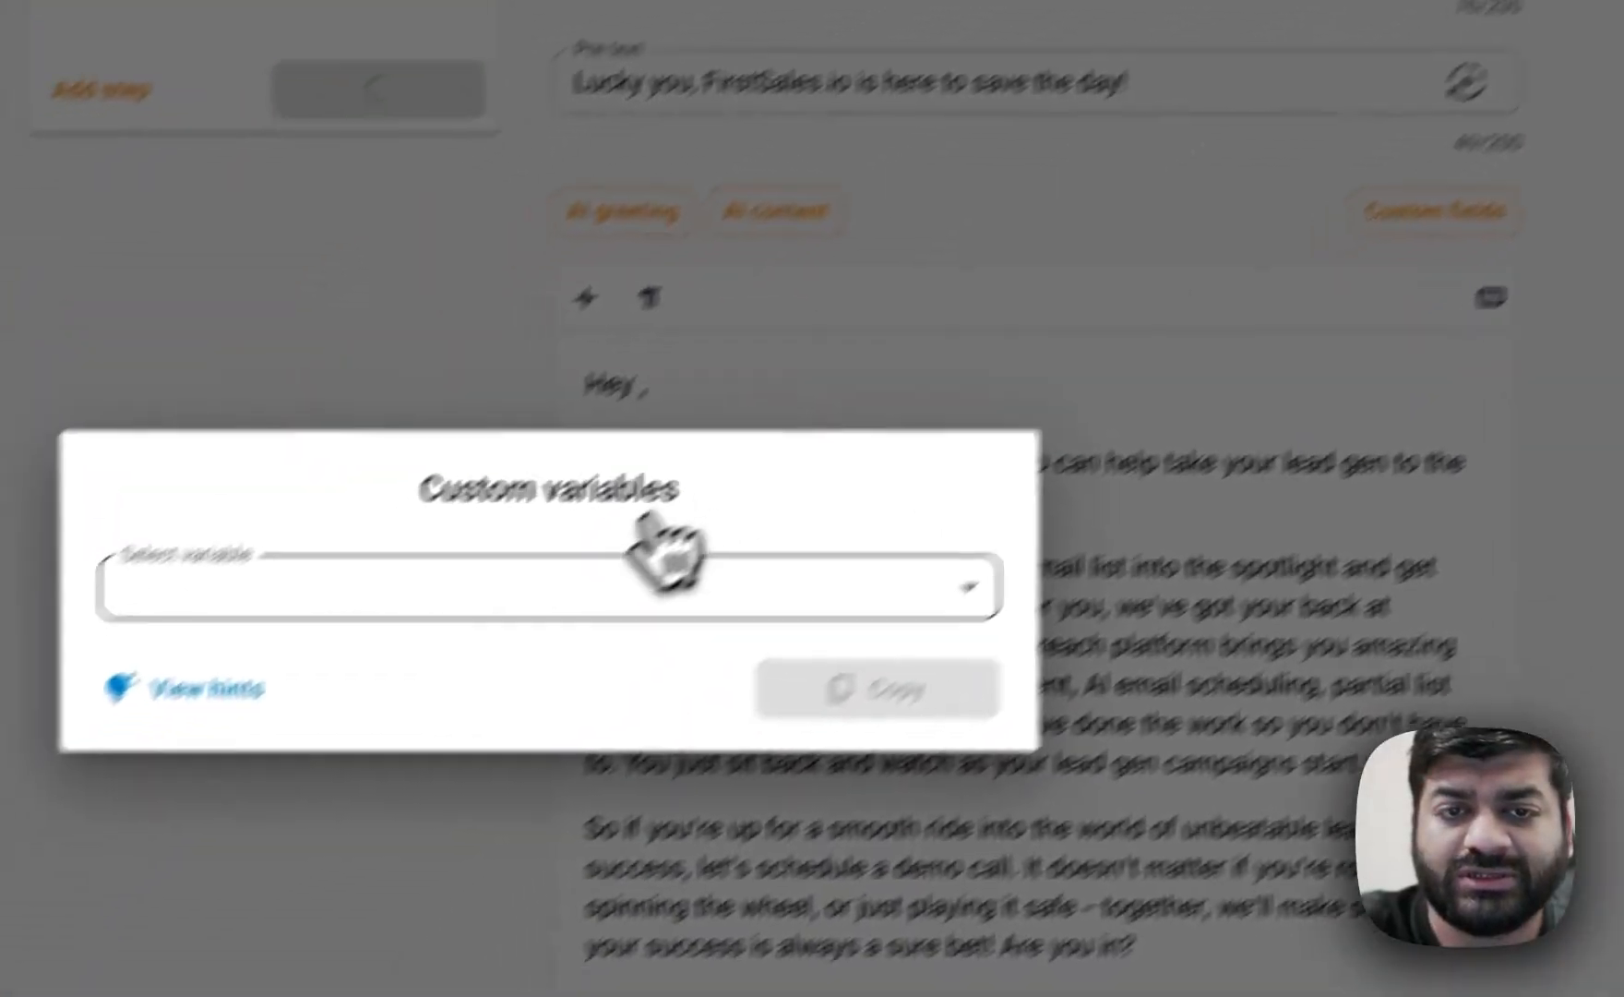
{"action": "left_click", "coordinate": [650, 577]}
{"action": "left_click", "coordinate": [595, 626]}
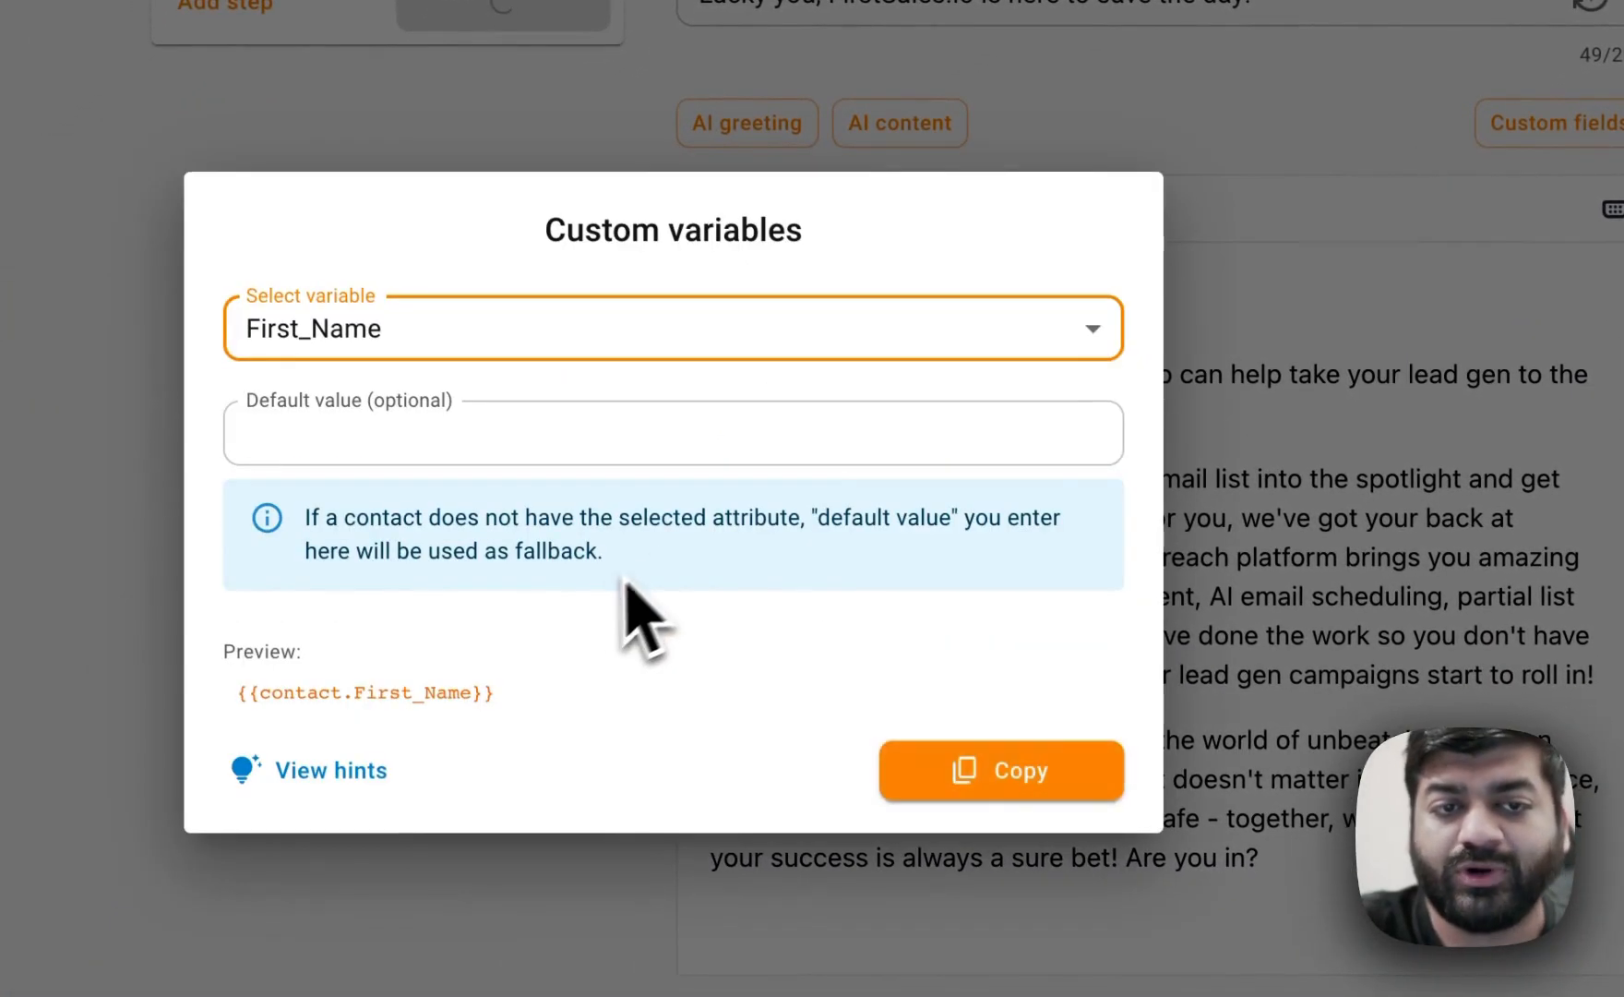
{"action": "left_click", "coordinate": [615, 423]}
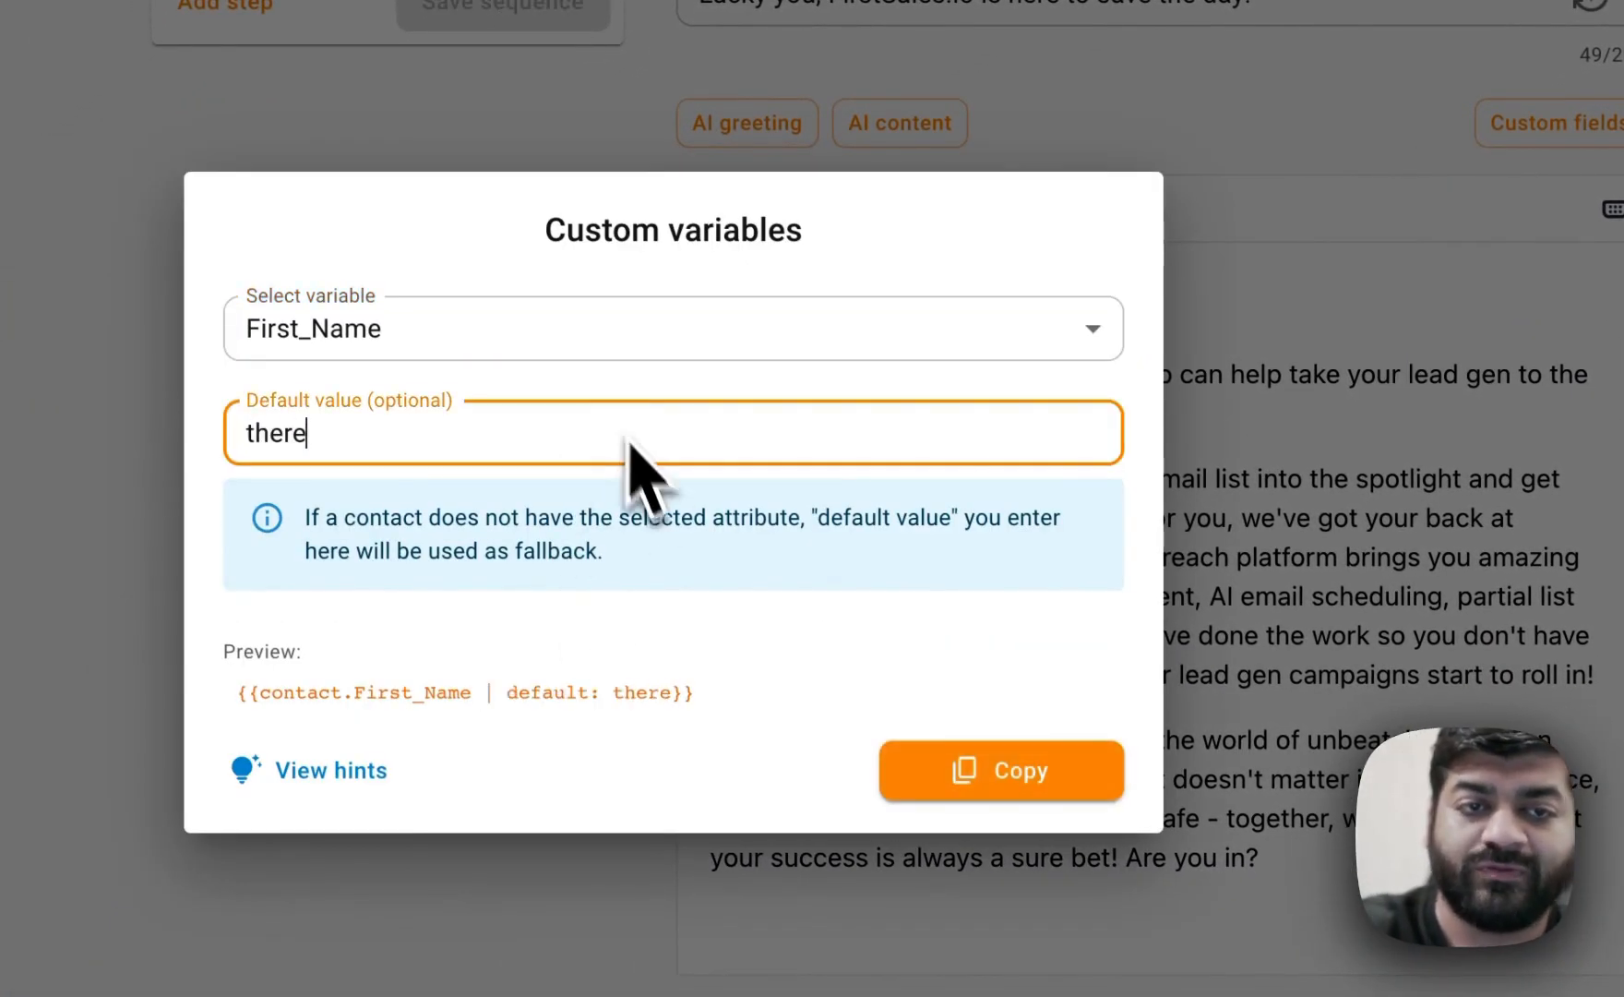
{"action": "left_click", "coordinate": [918, 771]}
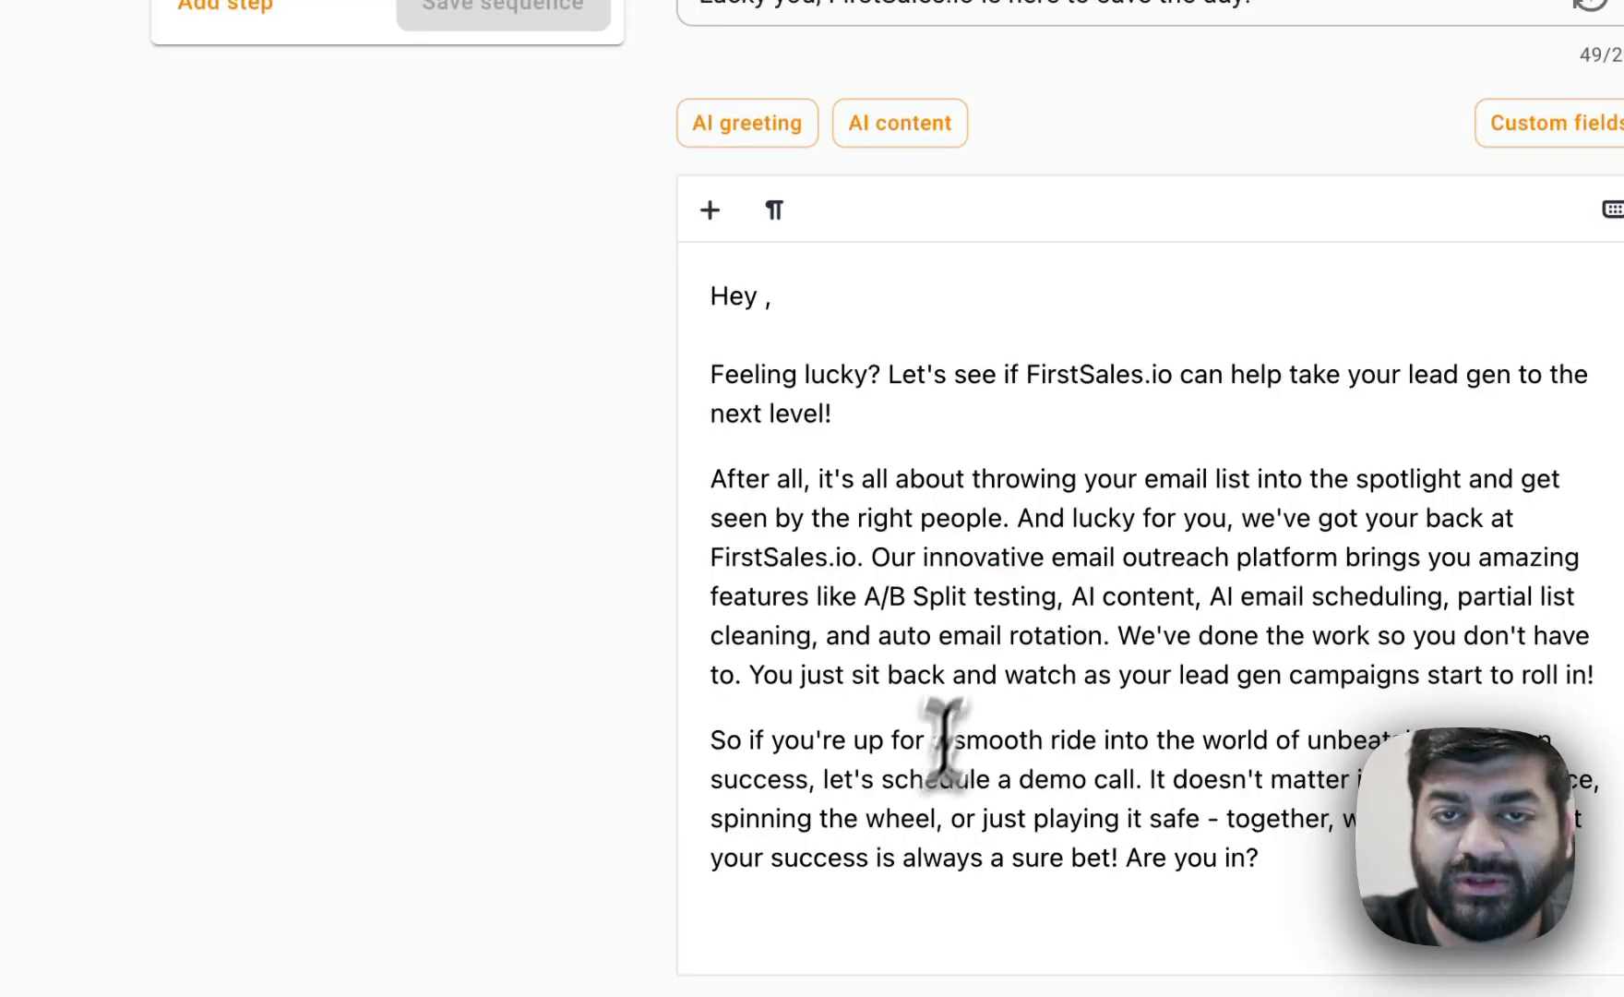
{"action": "left_click", "coordinate": [755, 304]}
{"action": "key", "text": "ctrl+v"}
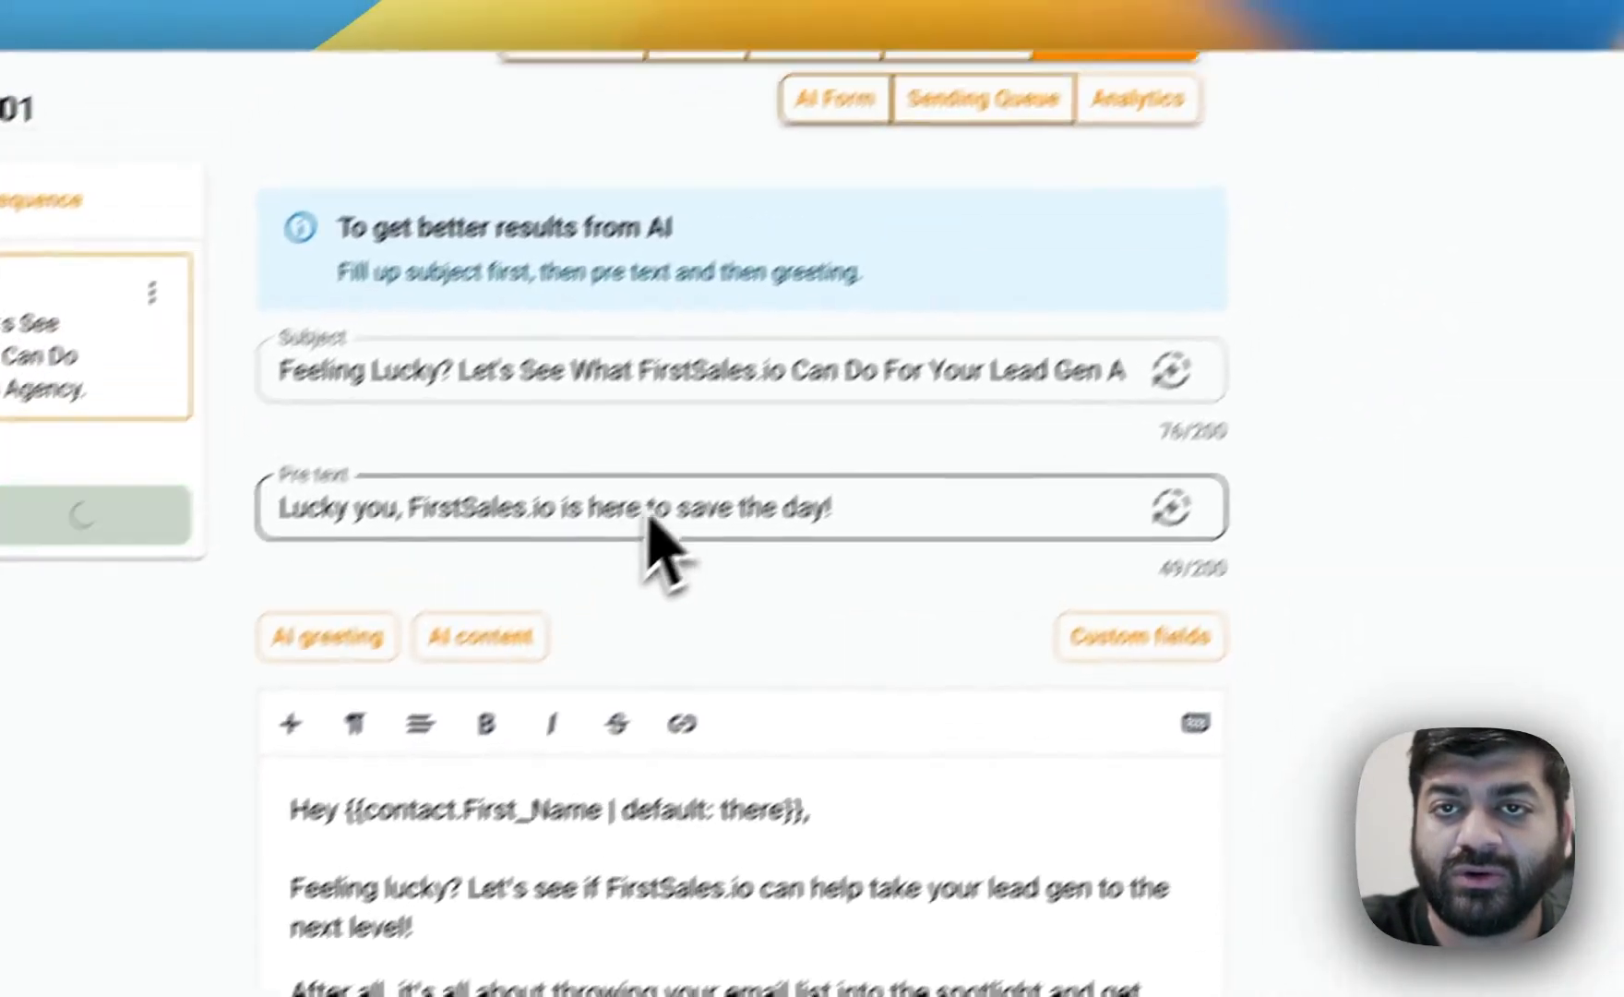
Prefix the subject line with the First_Name variable and a comma, and lowercase "feeling lucky".
{"action": "left_click_drag", "start_coordinate": [585, 362], "coordinate": [1209, 329]}
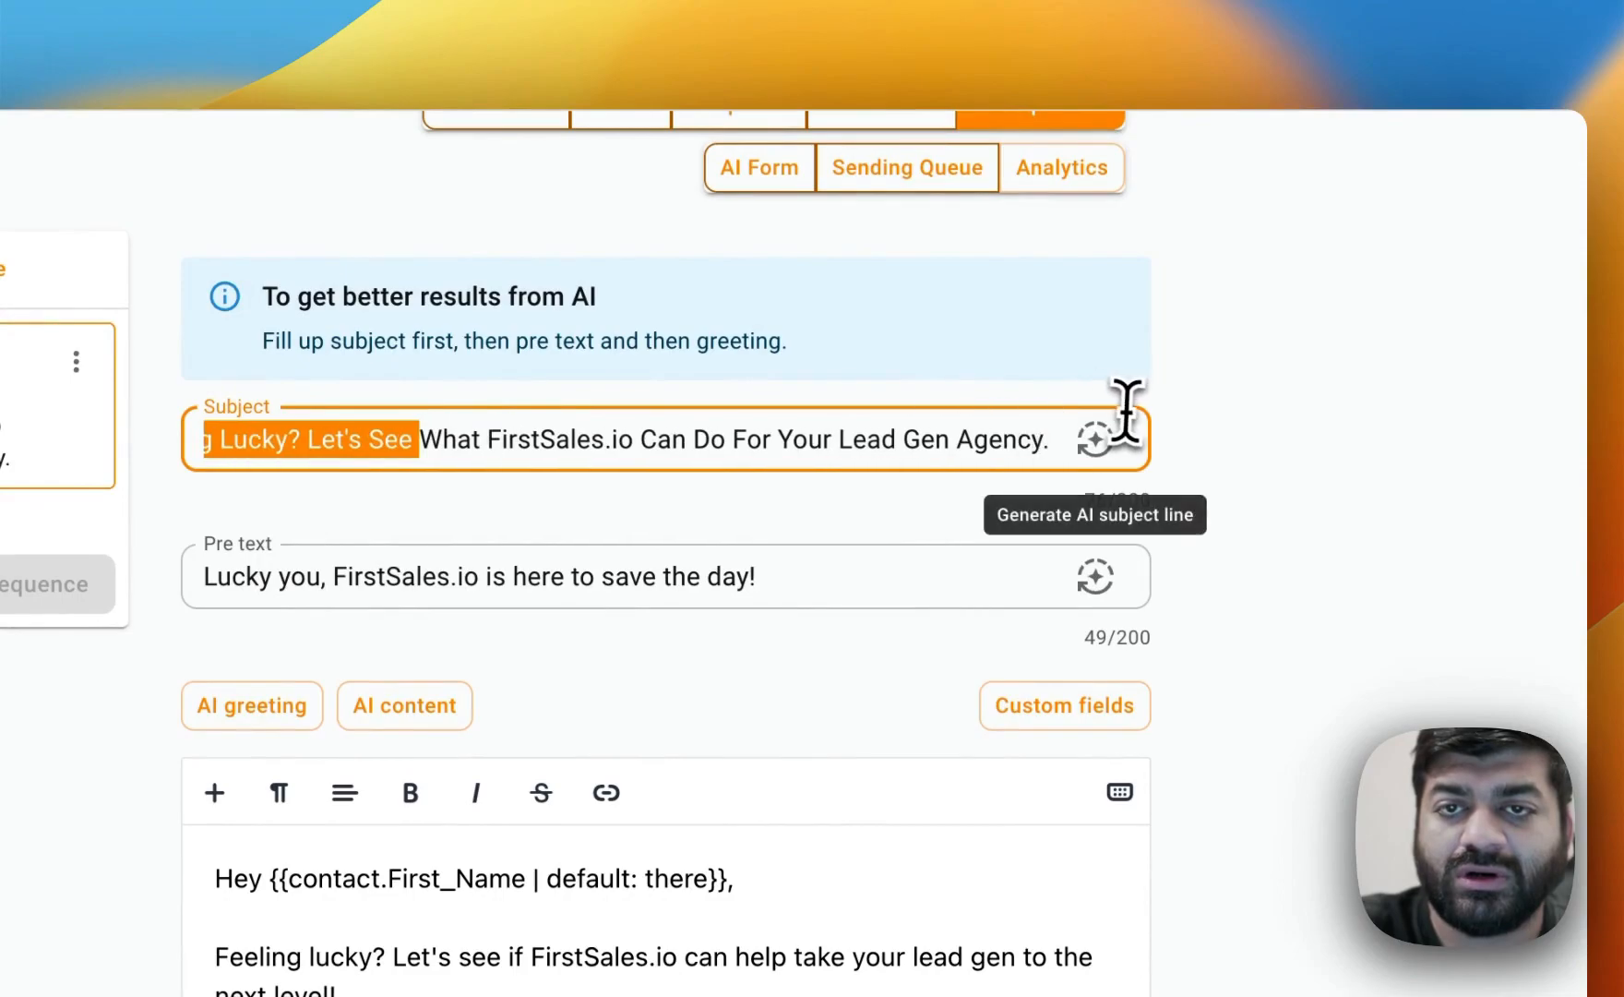
{"action": "left_click", "coordinate": [746, 439]}
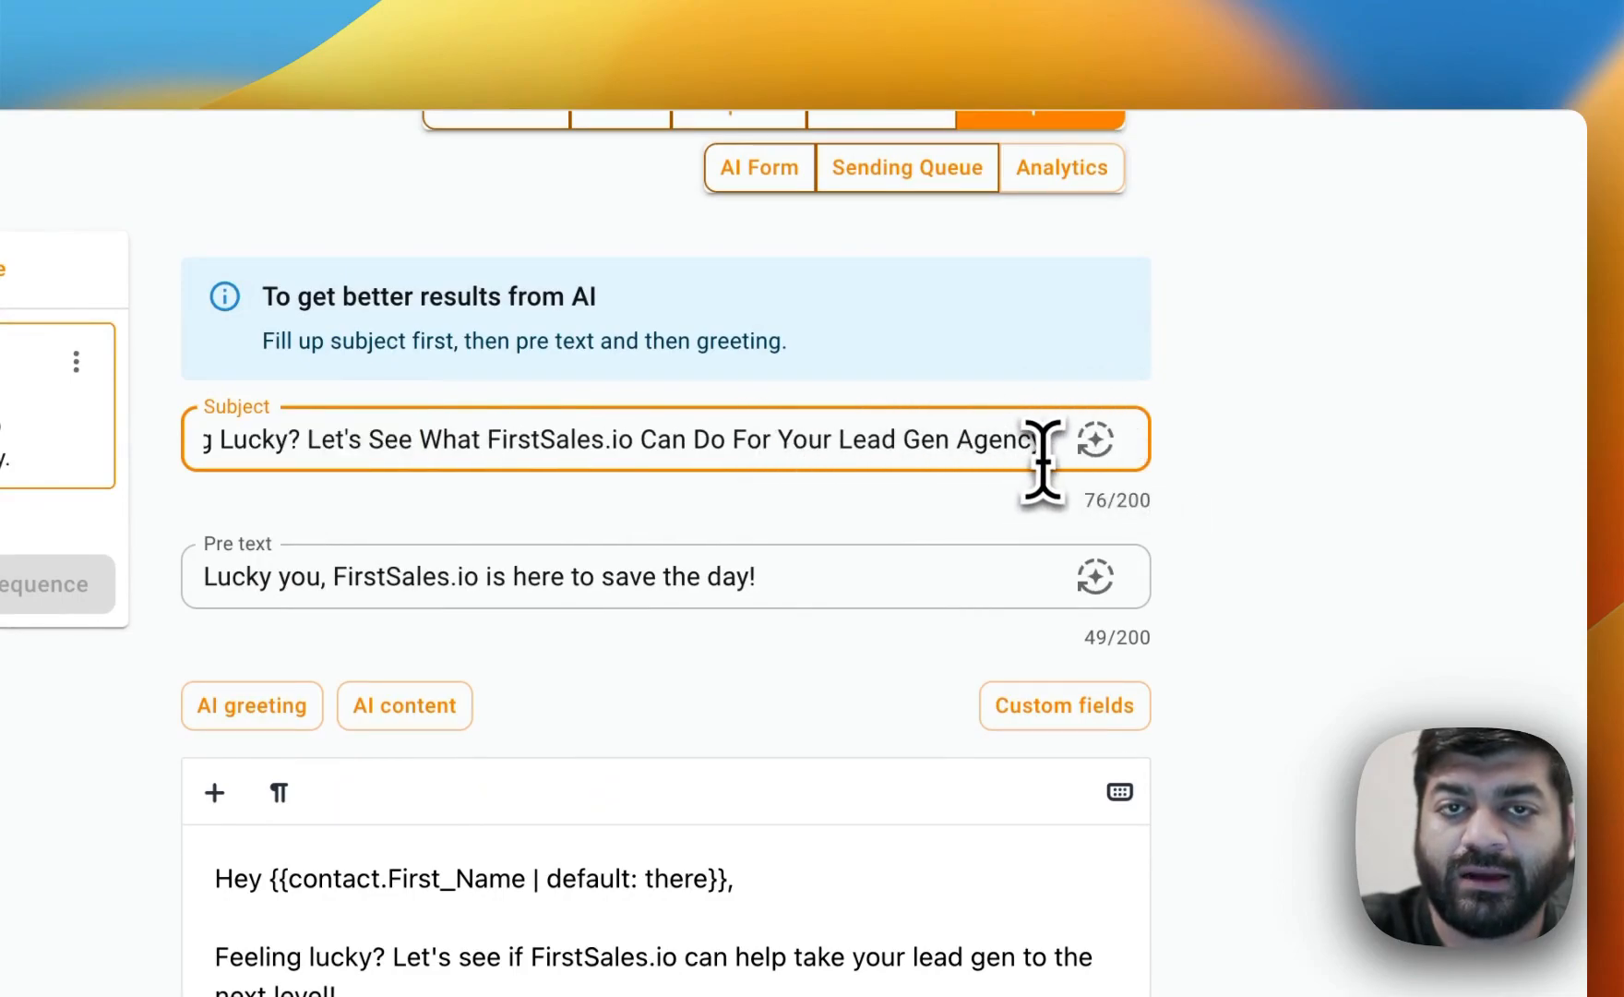
{"action": "left_click_drag", "start_coordinate": [539, 441], "coordinate": [56, 461]}
{"action": "key", "text": "Left"}
{"action": "key", "text": "super+v"}
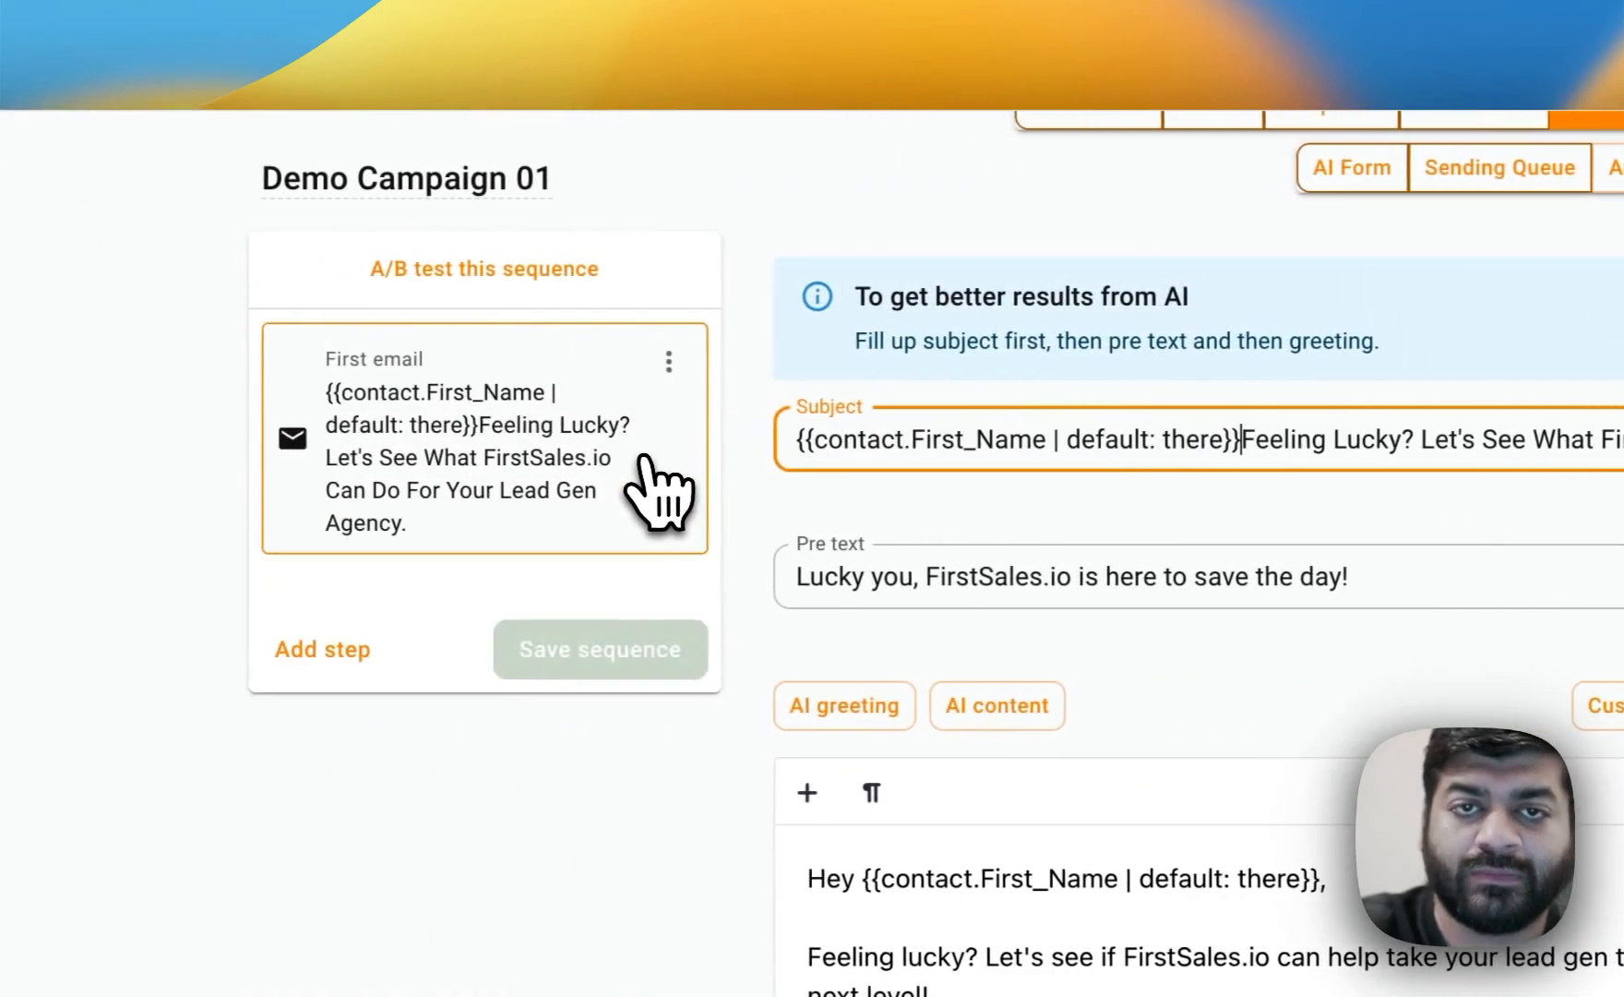
{"action": "type", "text": ", "}
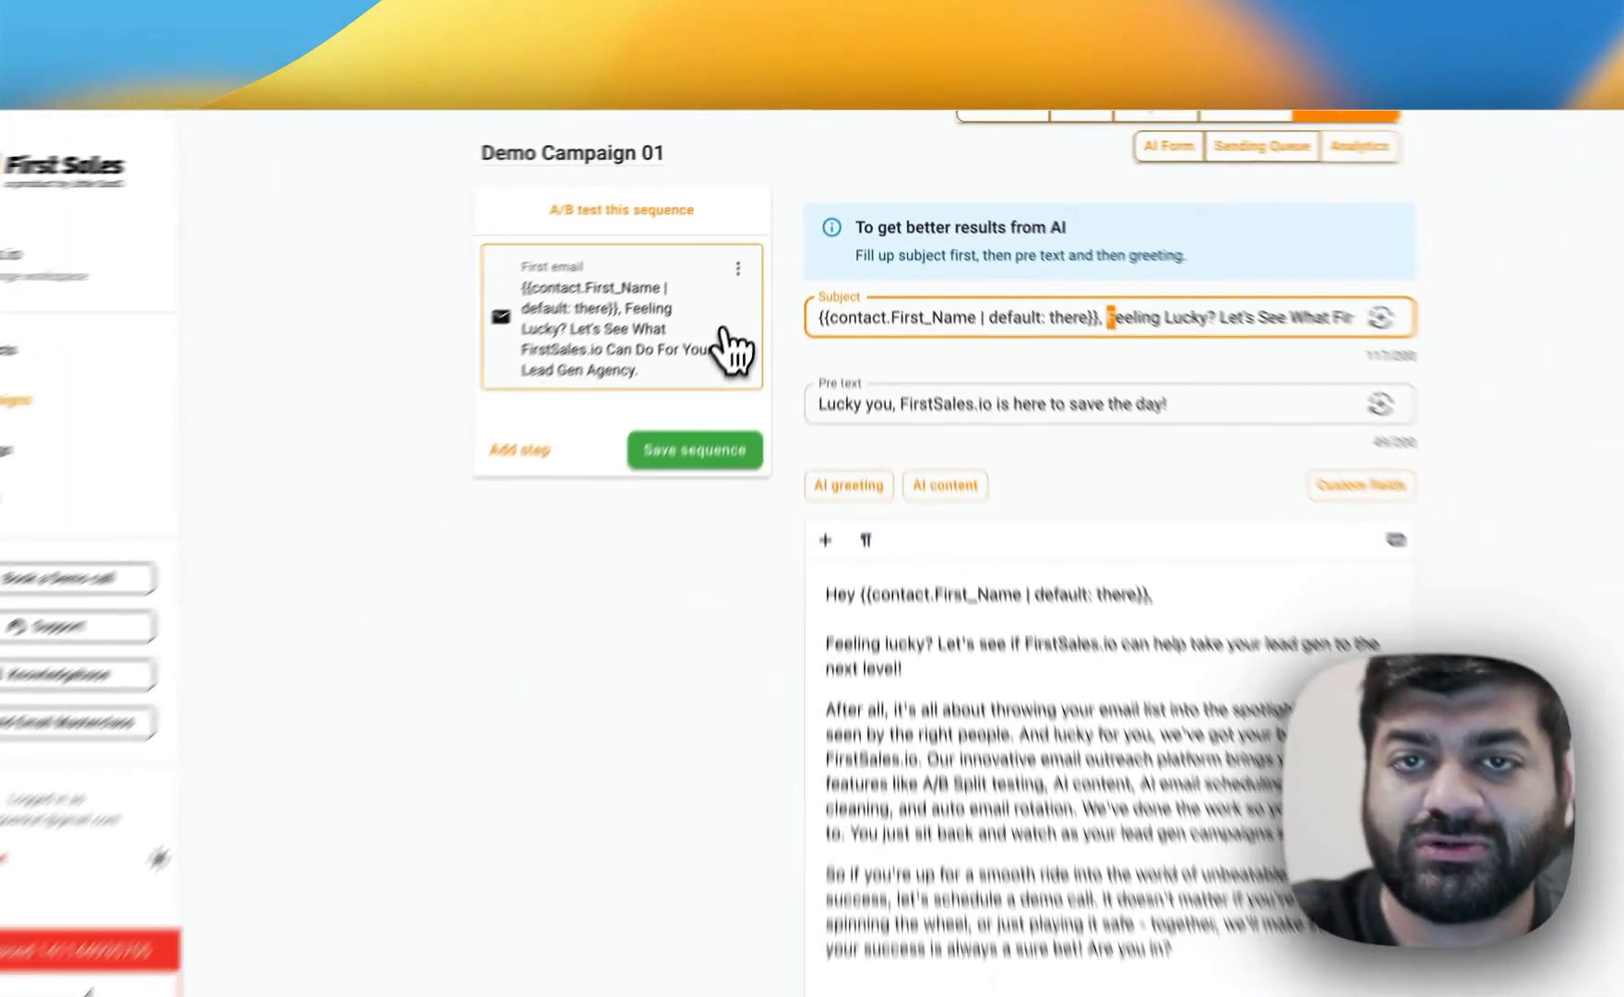
{"action": "type", "text": "f"}
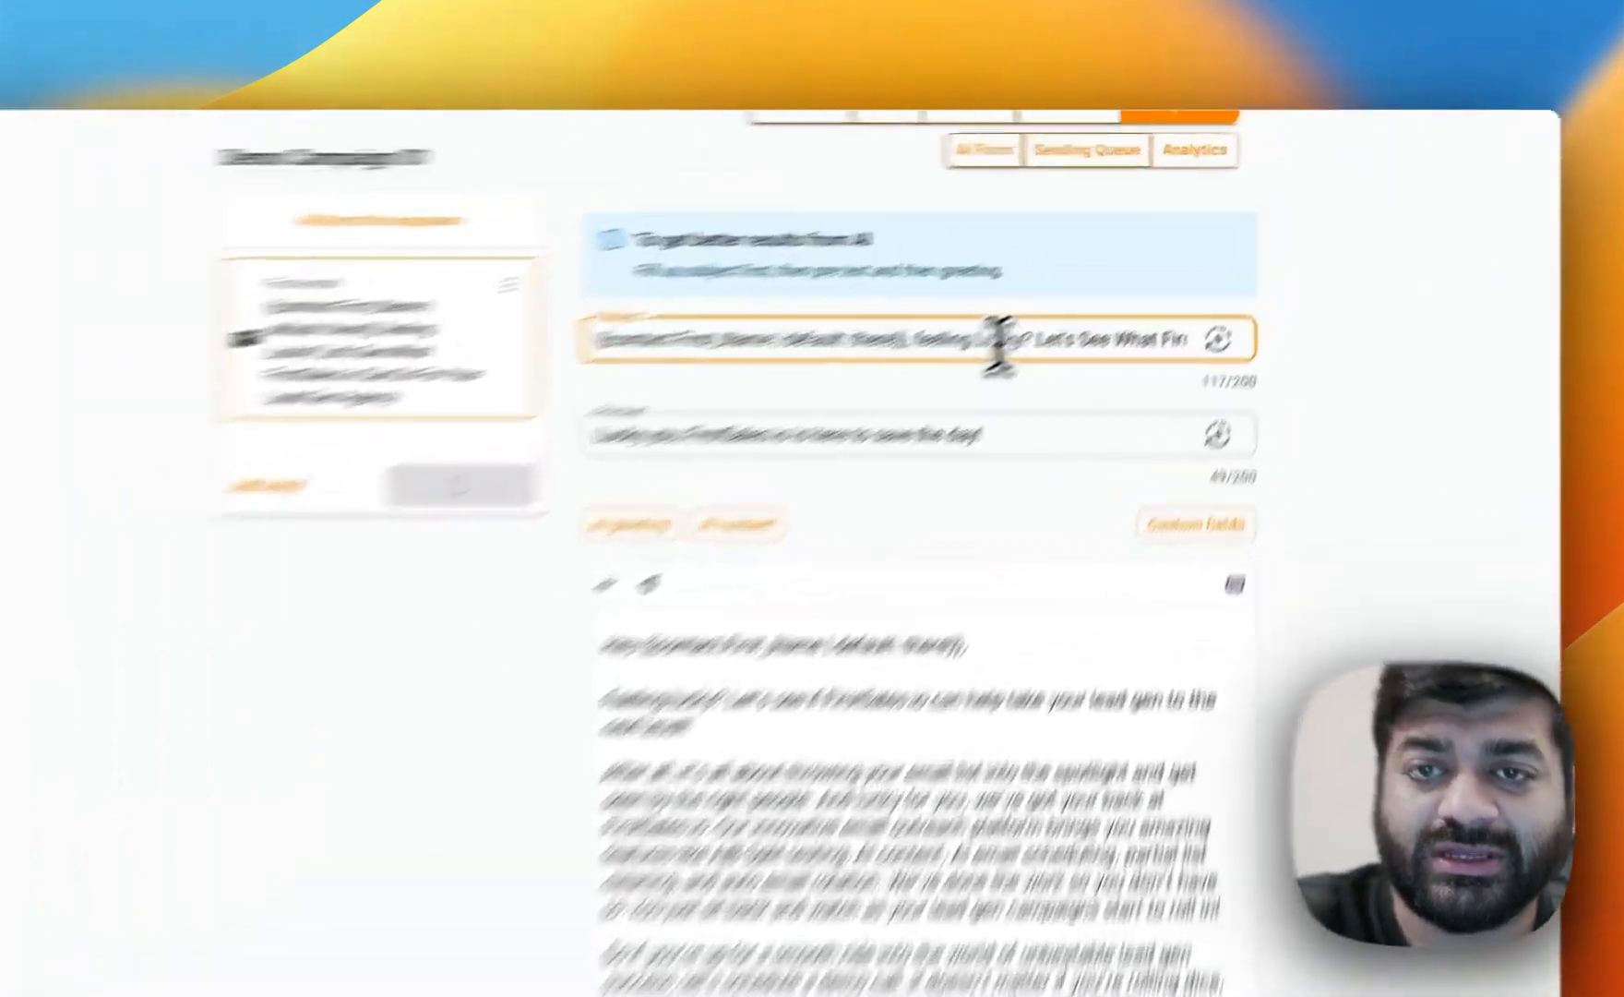
{"action": "left_click", "coordinate": [1104, 275]}
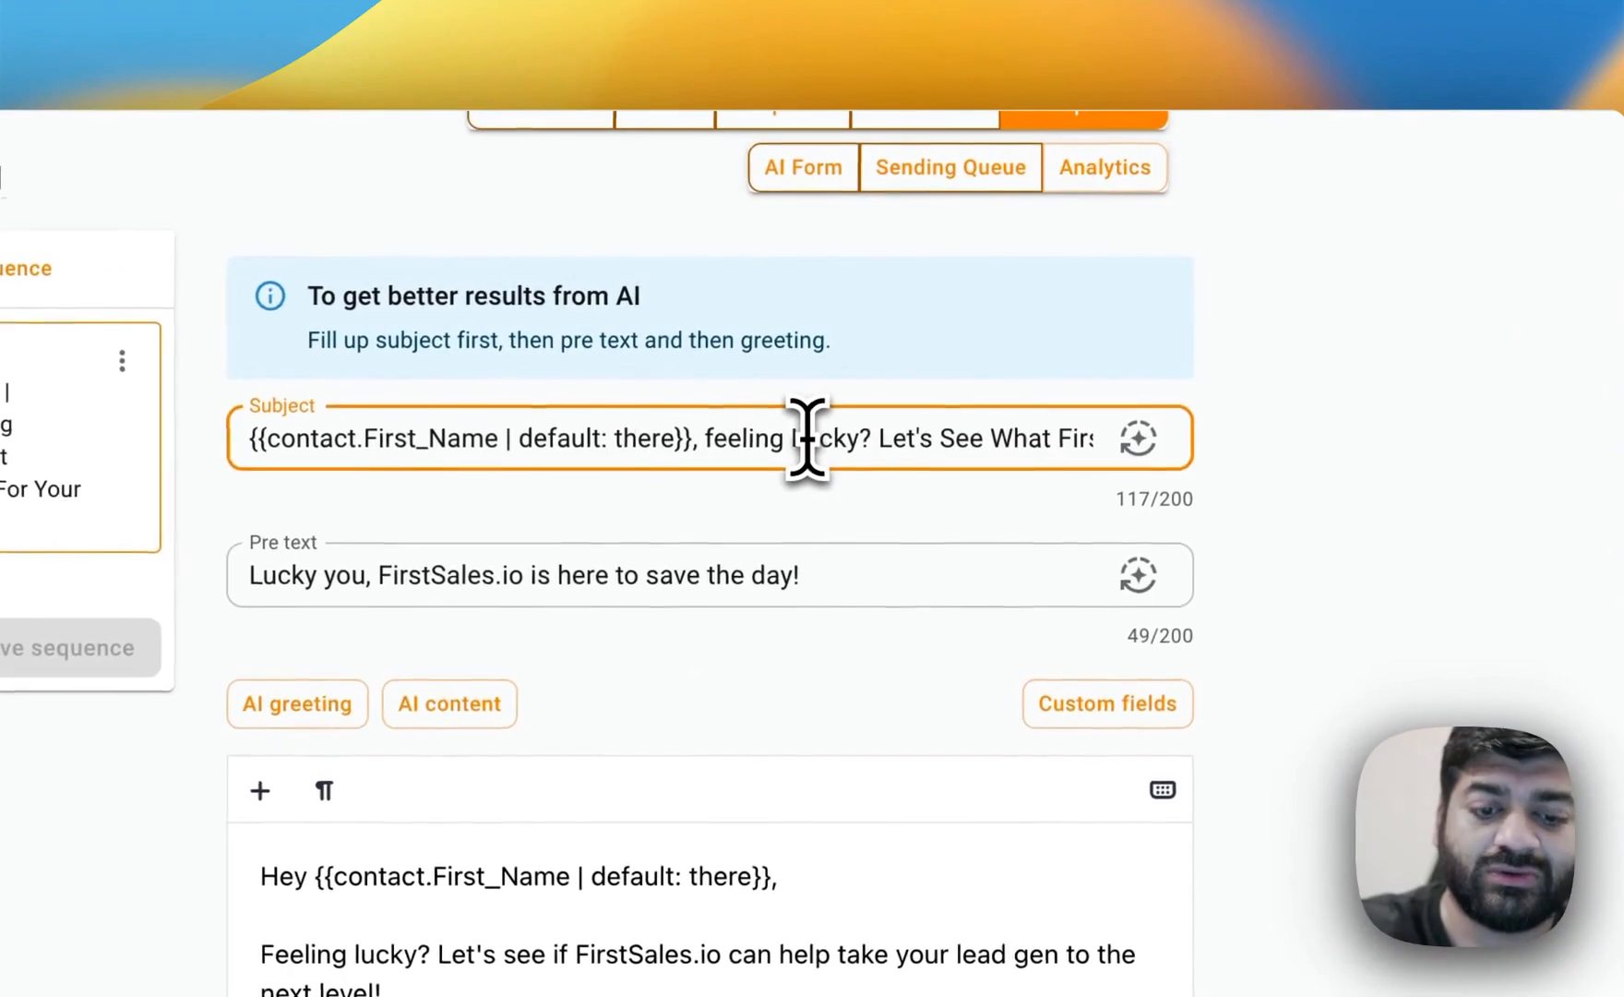
{"action": "key", "text": "BackSpace"}
{"action": "type", "text": "l"}
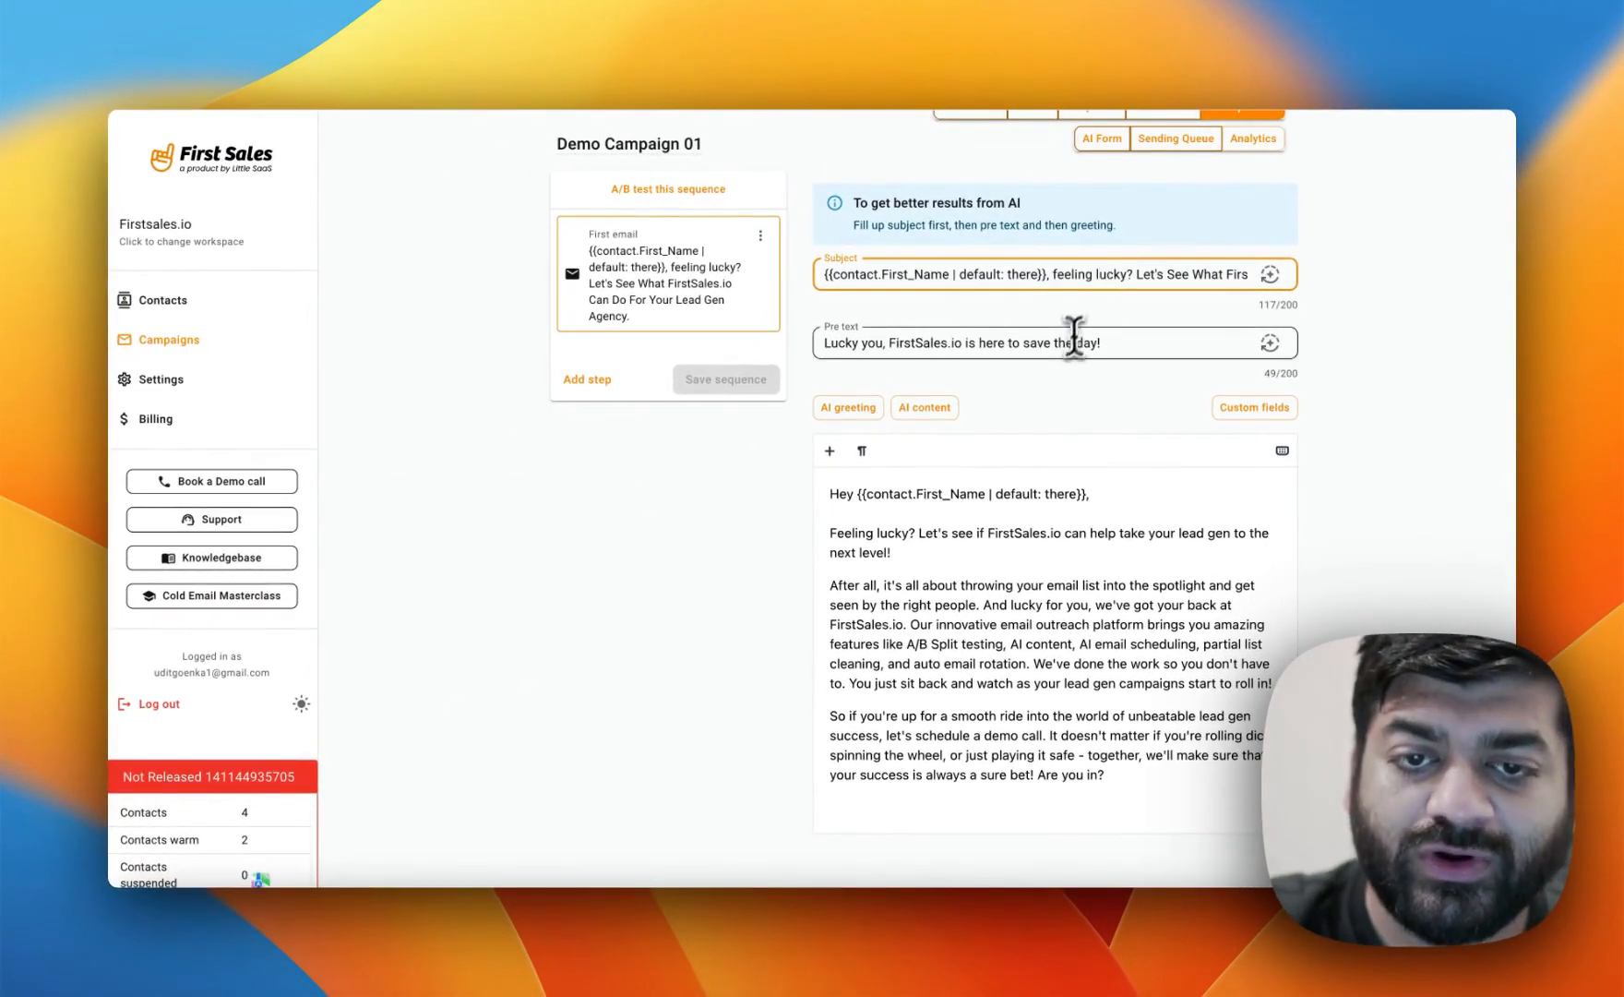
Split the email body into shorter paragraphs by adding line breaks between sentences.
{"action": "scroll", "coordinate": [1061, 360], "scroll_direction": "down", "scroll_amount": 3}
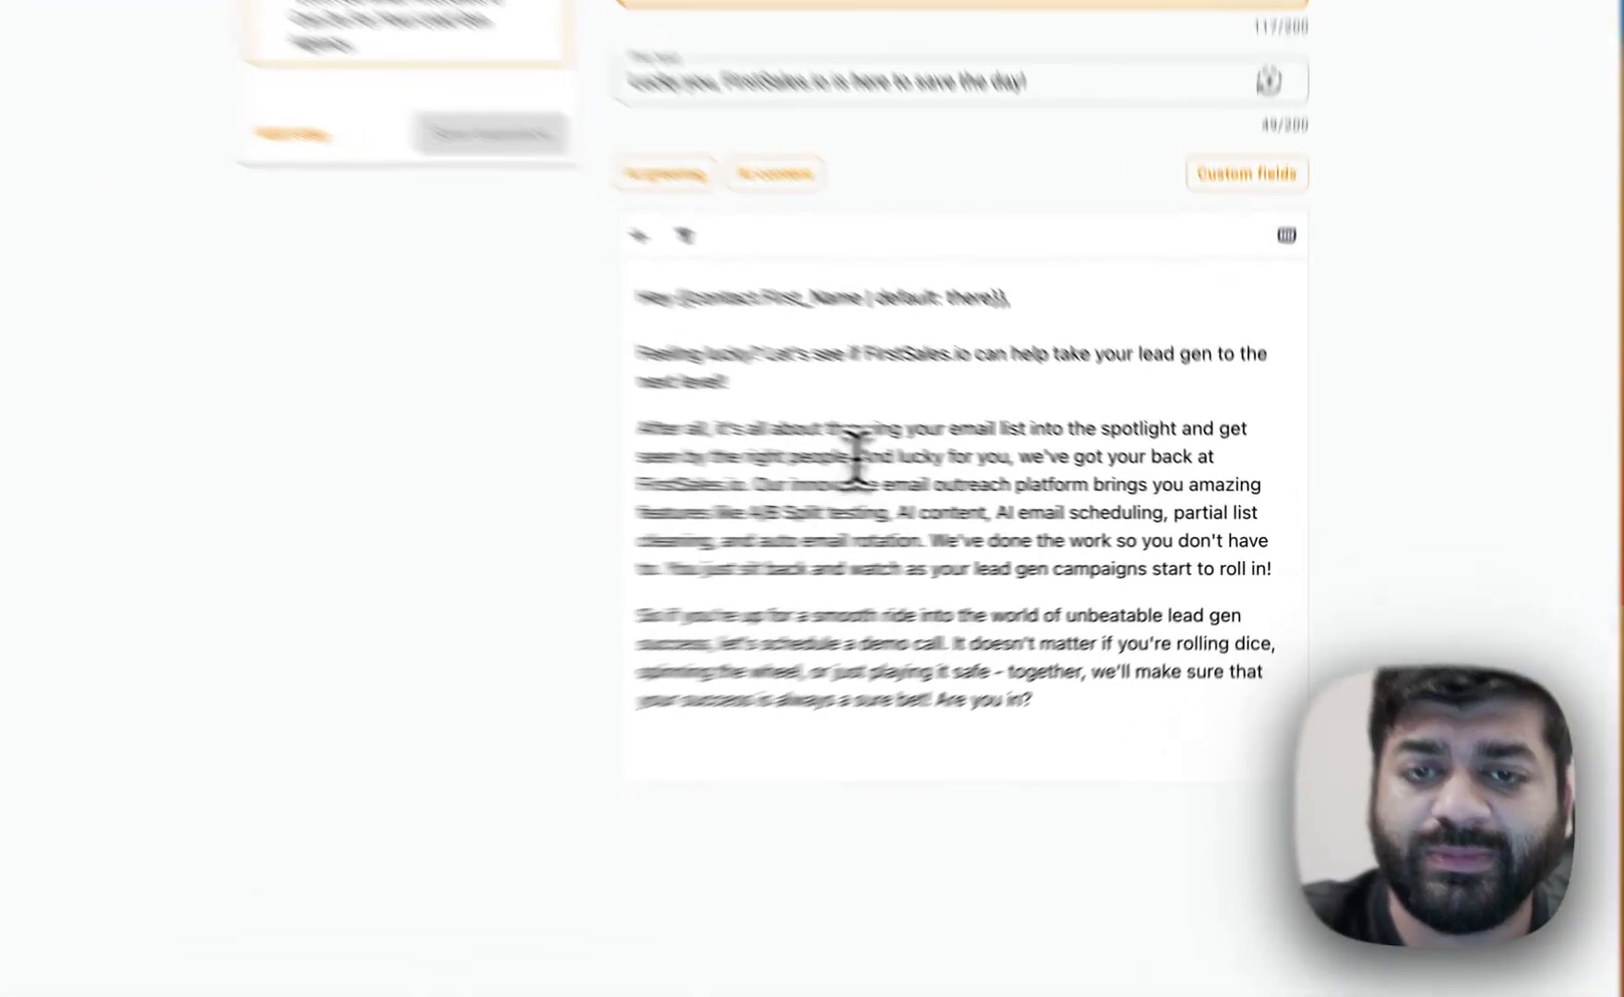
{"action": "left_click", "coordinate": [982, 481]}
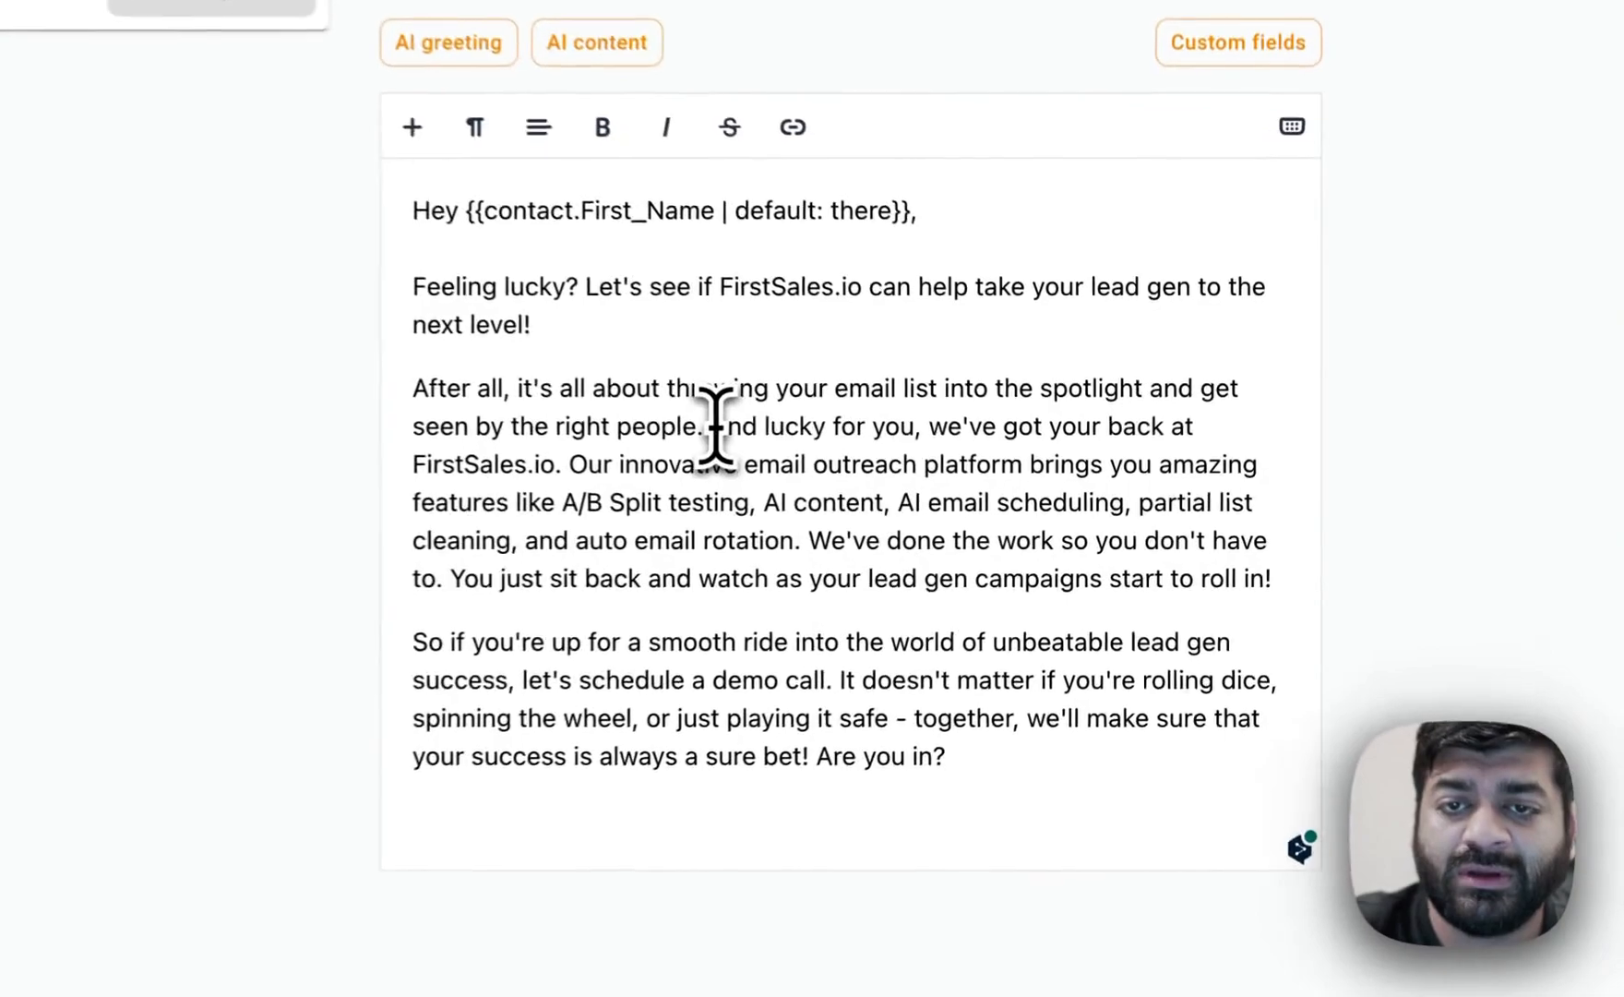
{"action": "key", "text": "Return"}
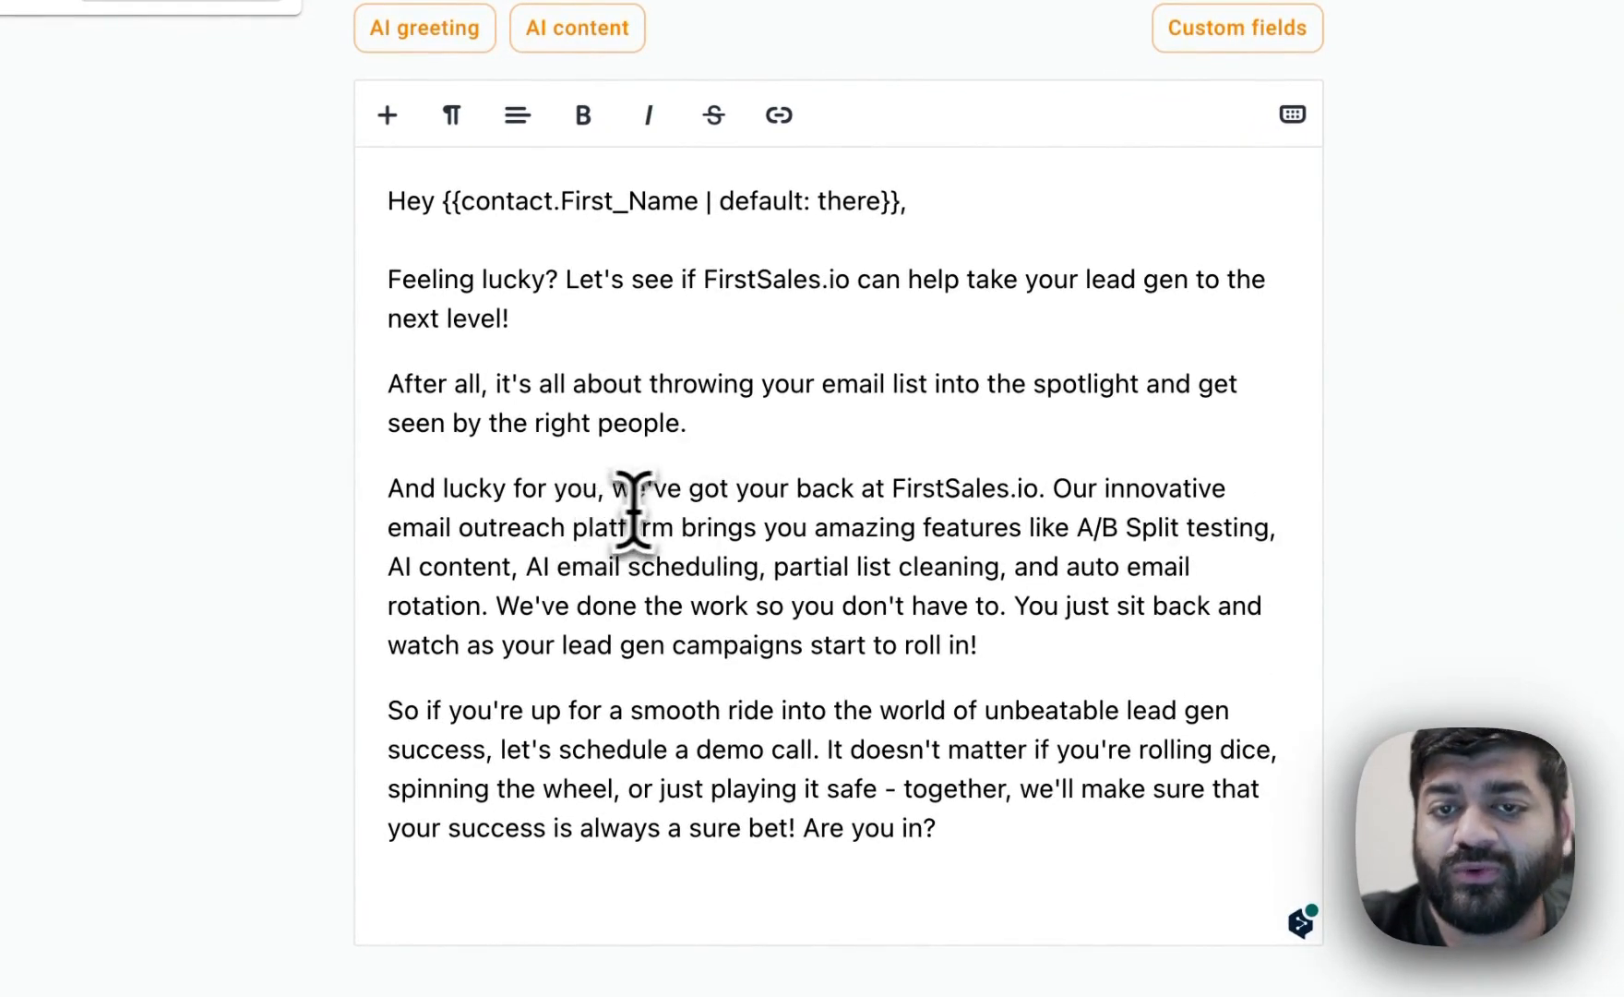
{"action": "left_click", "coordinate": [1052, 488]}
{"action": "key", "text": "Return"}
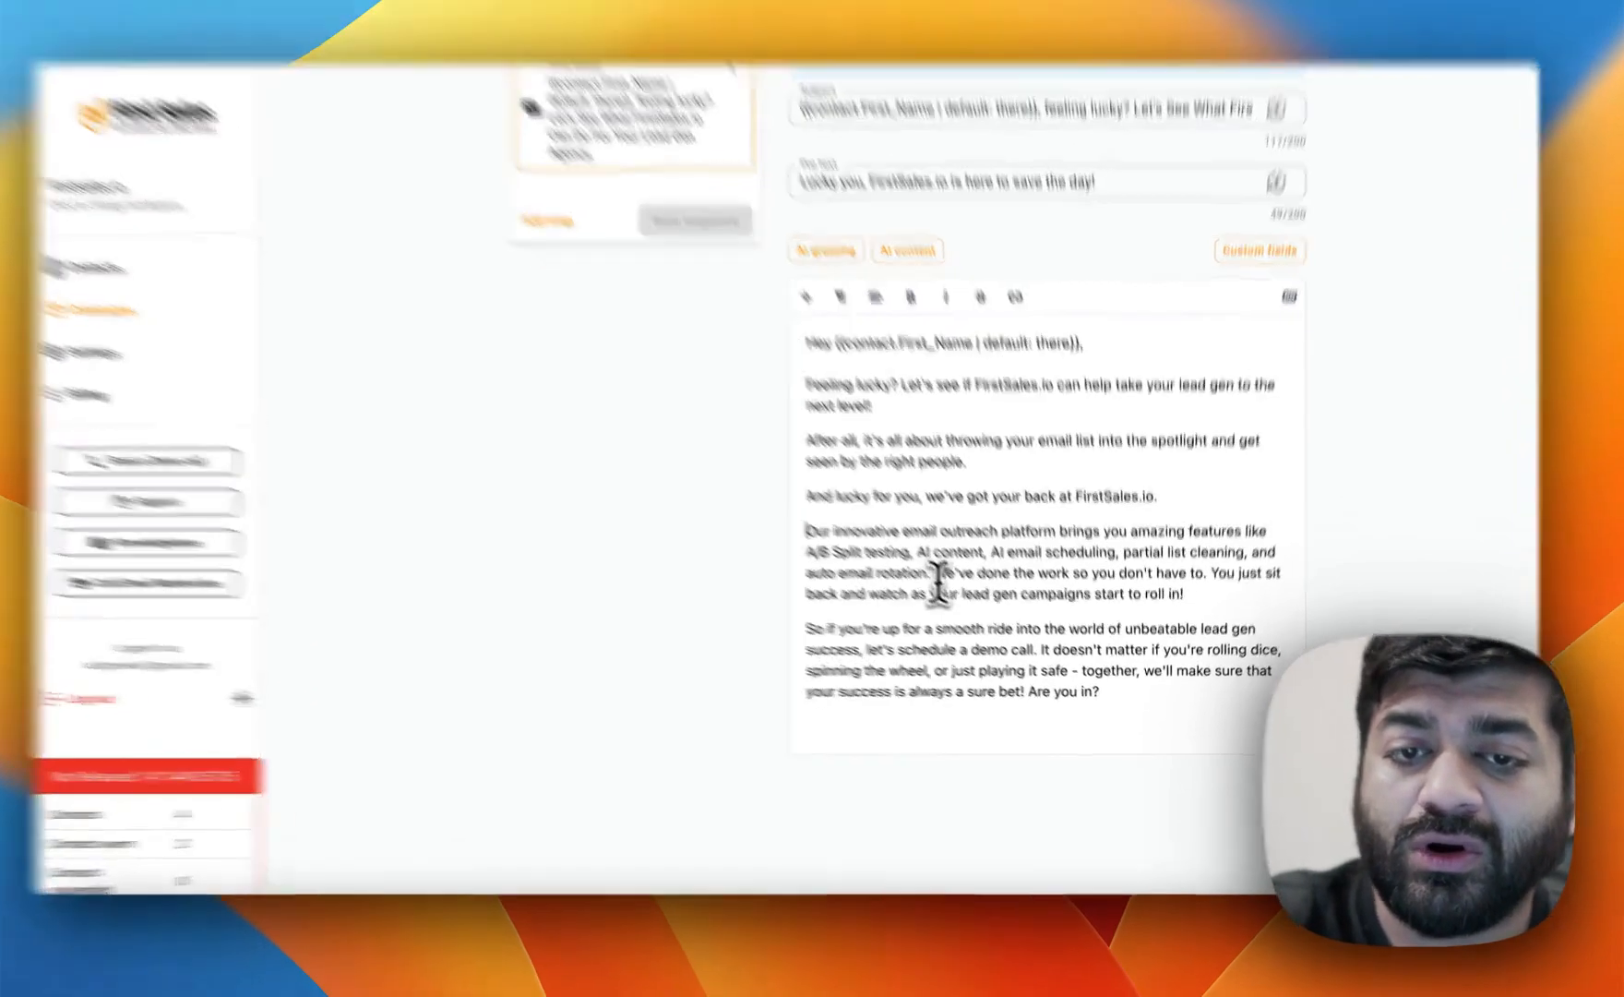
{"action": "left_click", "coordinate": [952, 590]}
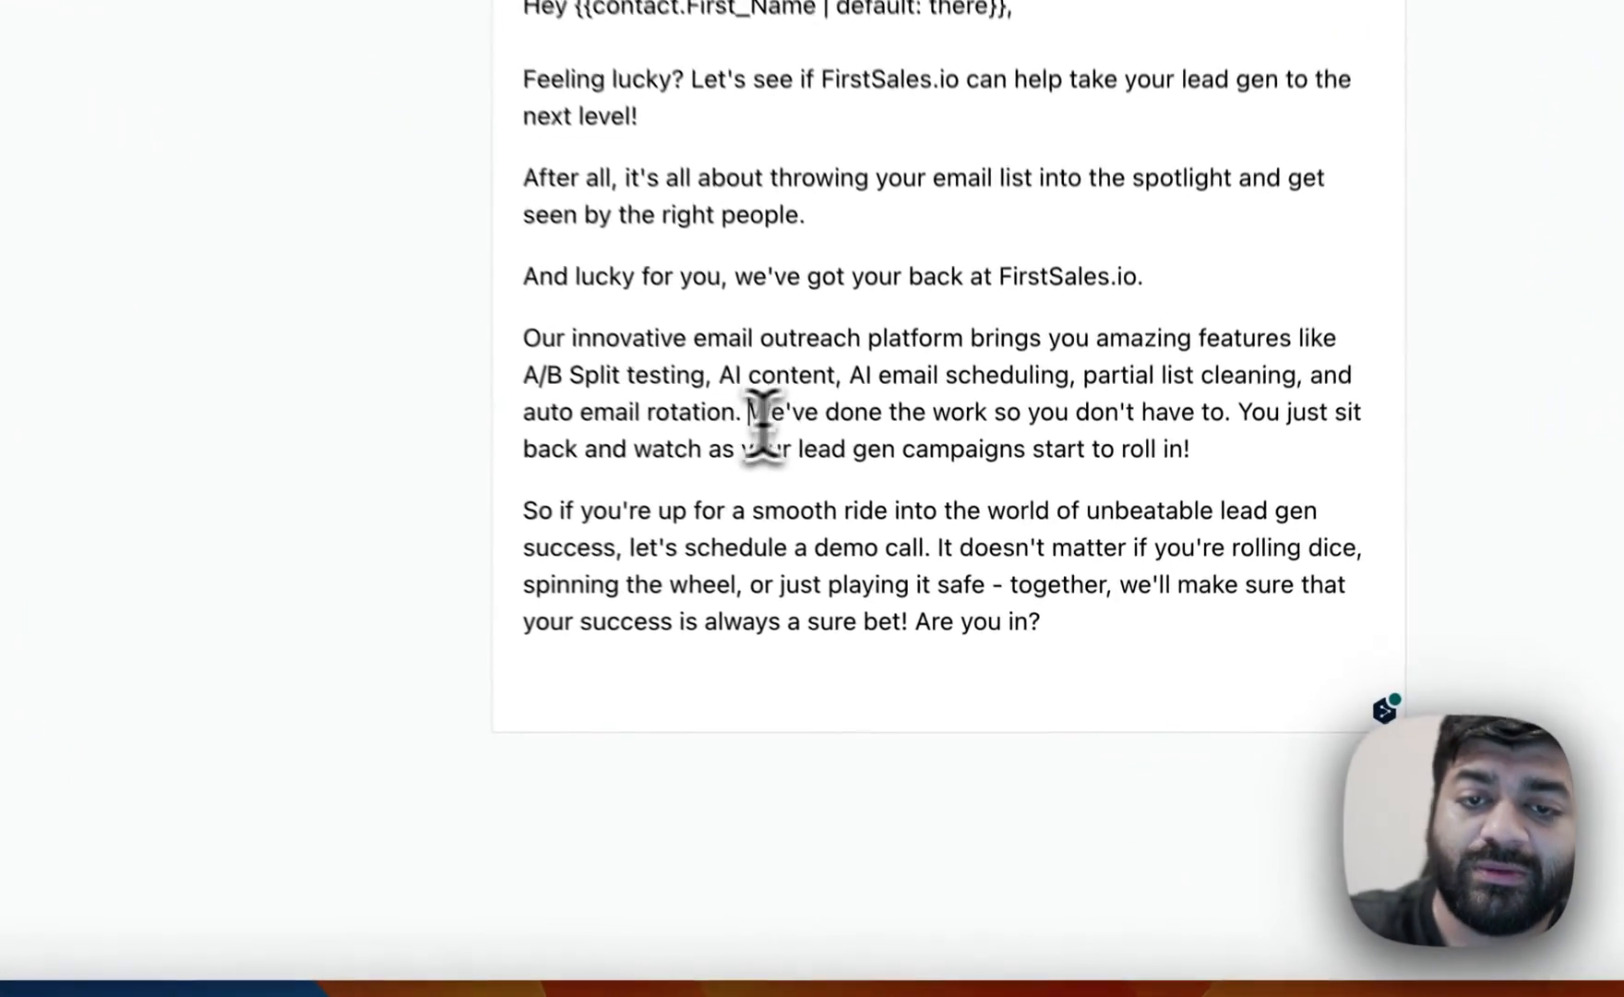
{"action": "key", "text": "Return"}
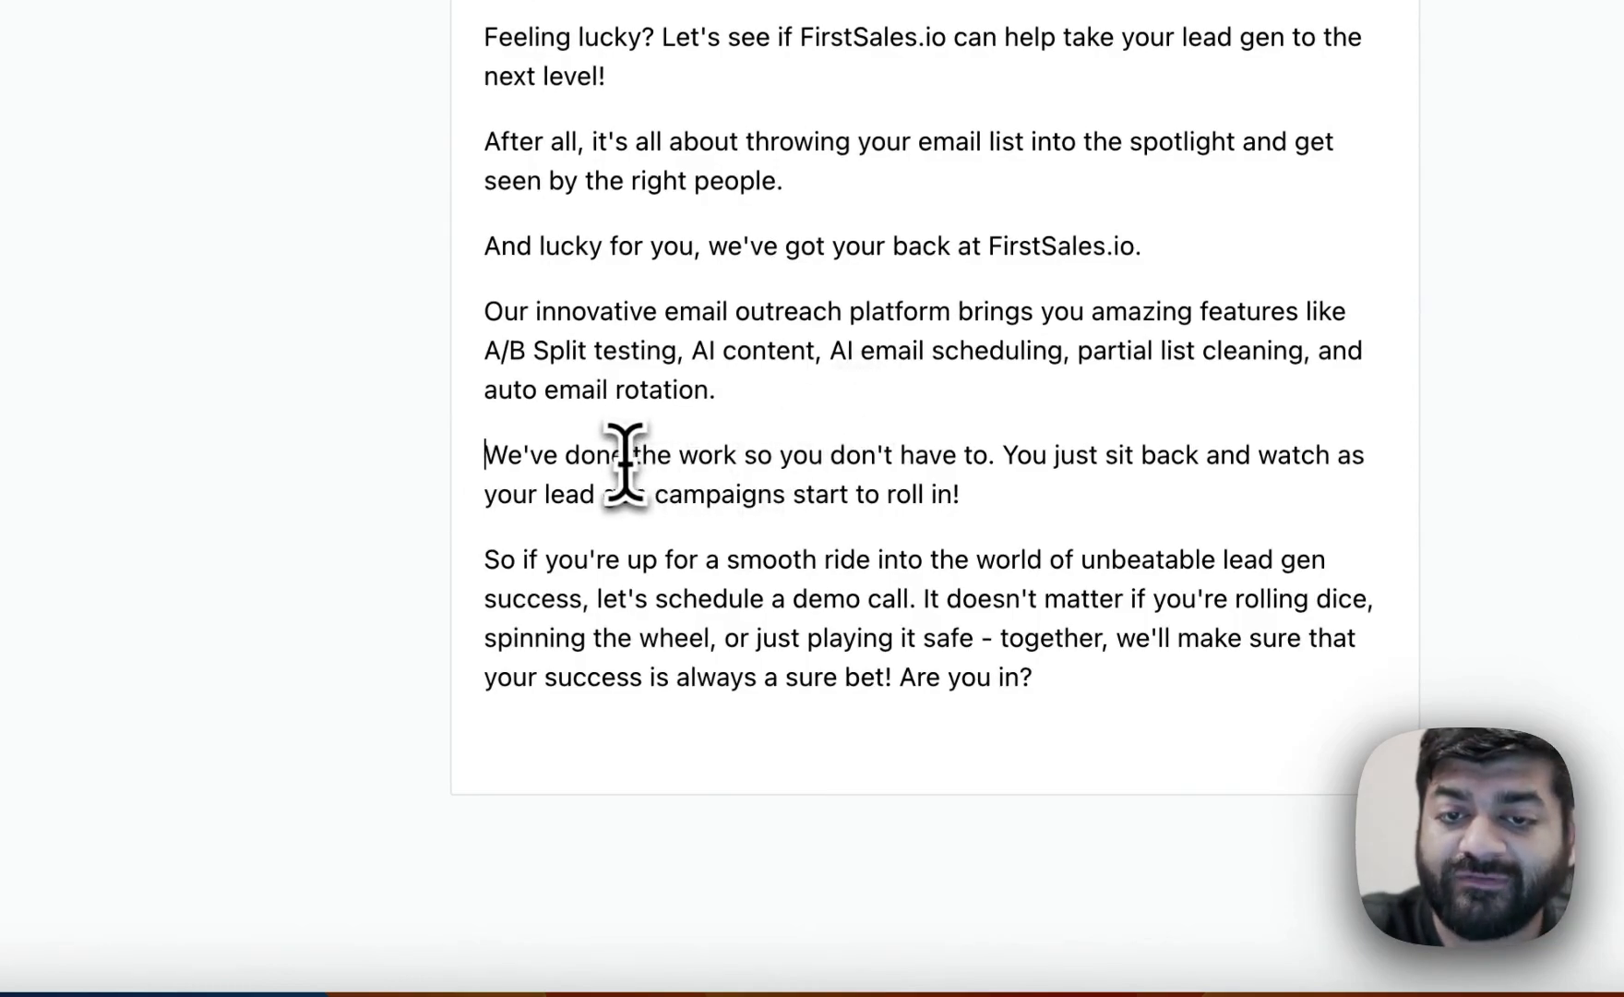
{"action": "left_click", "coordinate": [1006, 461]}
{"action": "key", "text": "Return"}
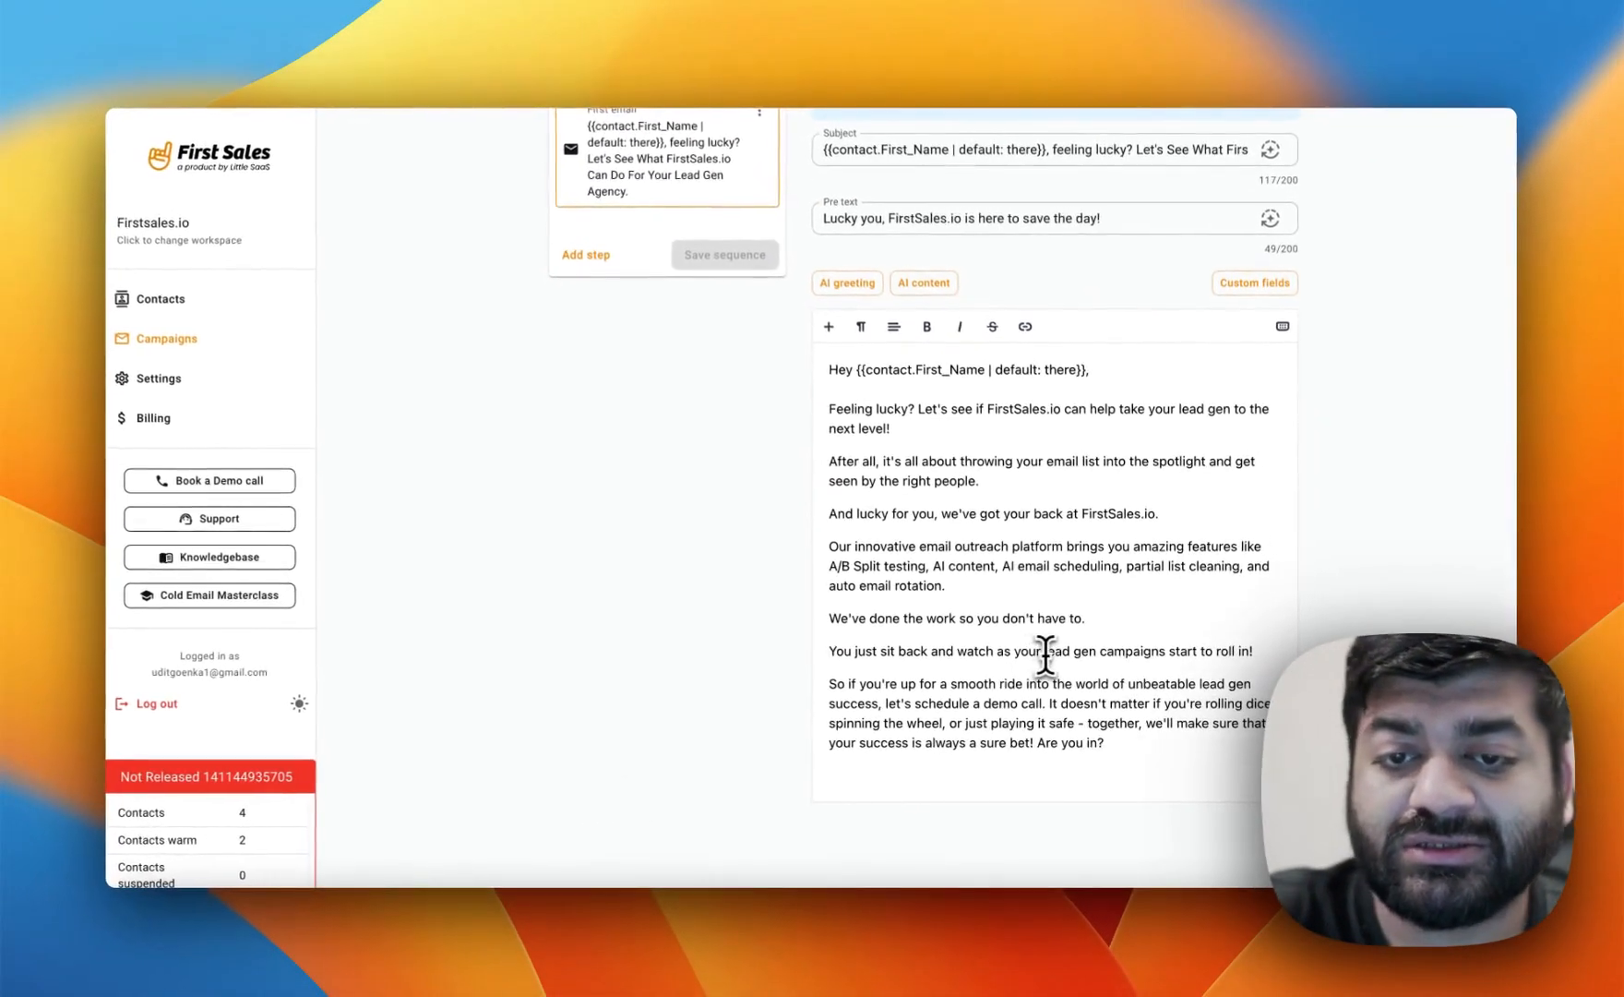
{"action": "scroll", "coordinate": [1165, 655], "scroll_direction": "down", "scroll_amount": 2}
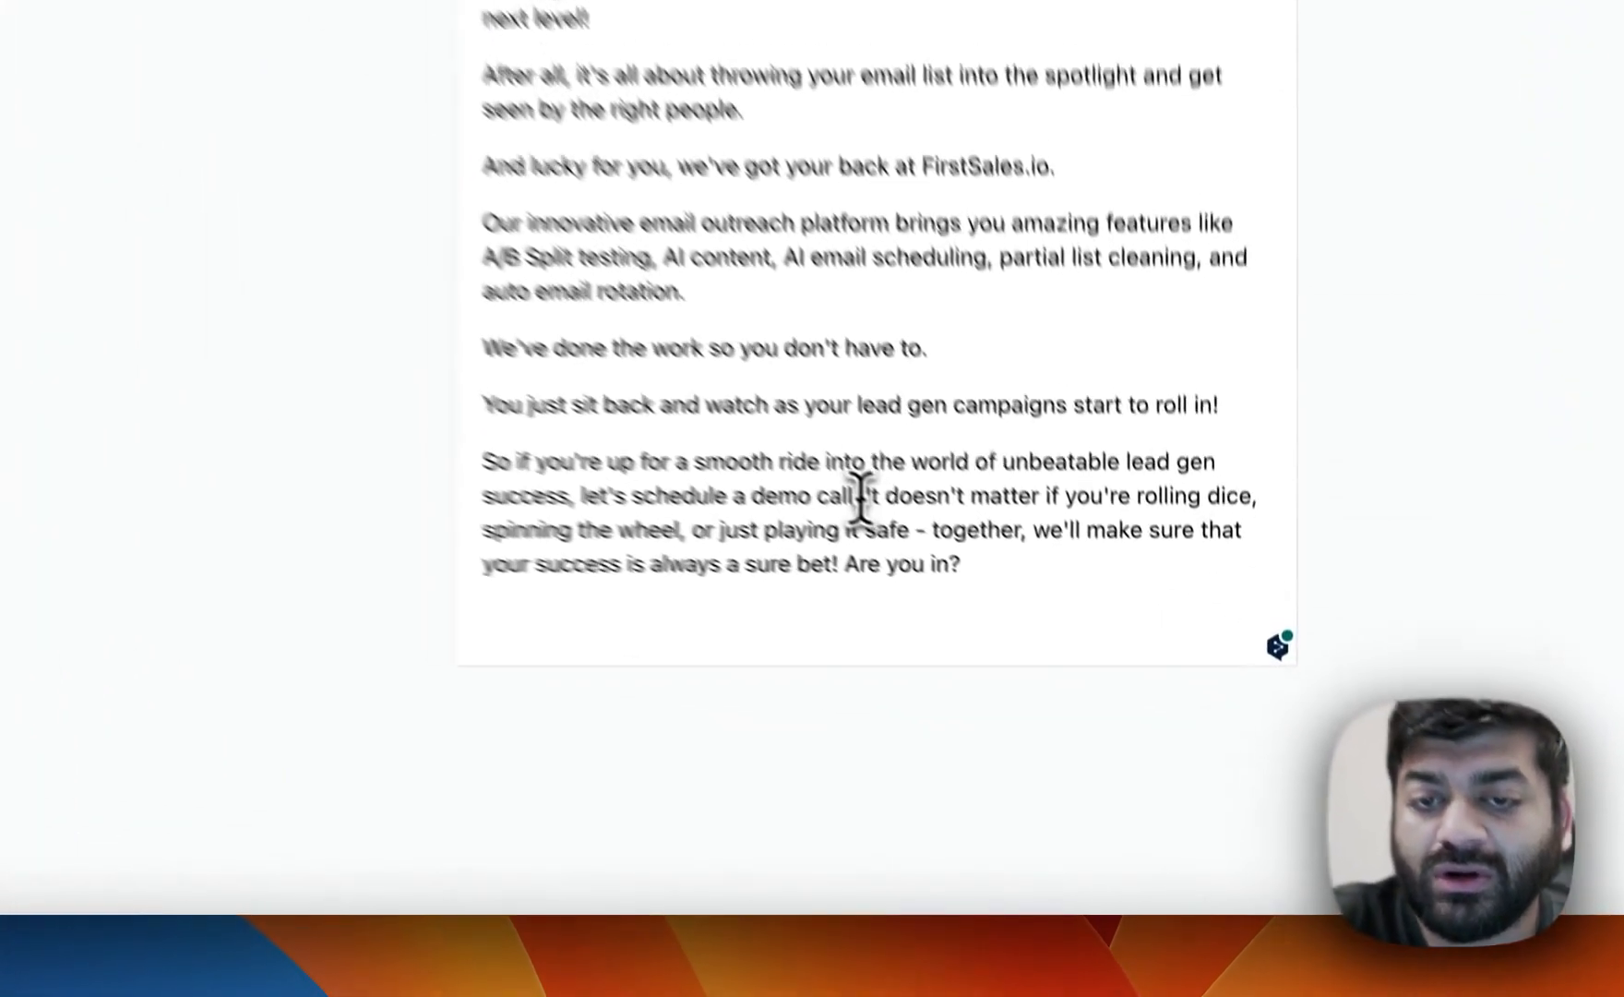
{"action": "left_click", "coordinate": [1050, 646]}
{"action": "key", "text": "Return"}
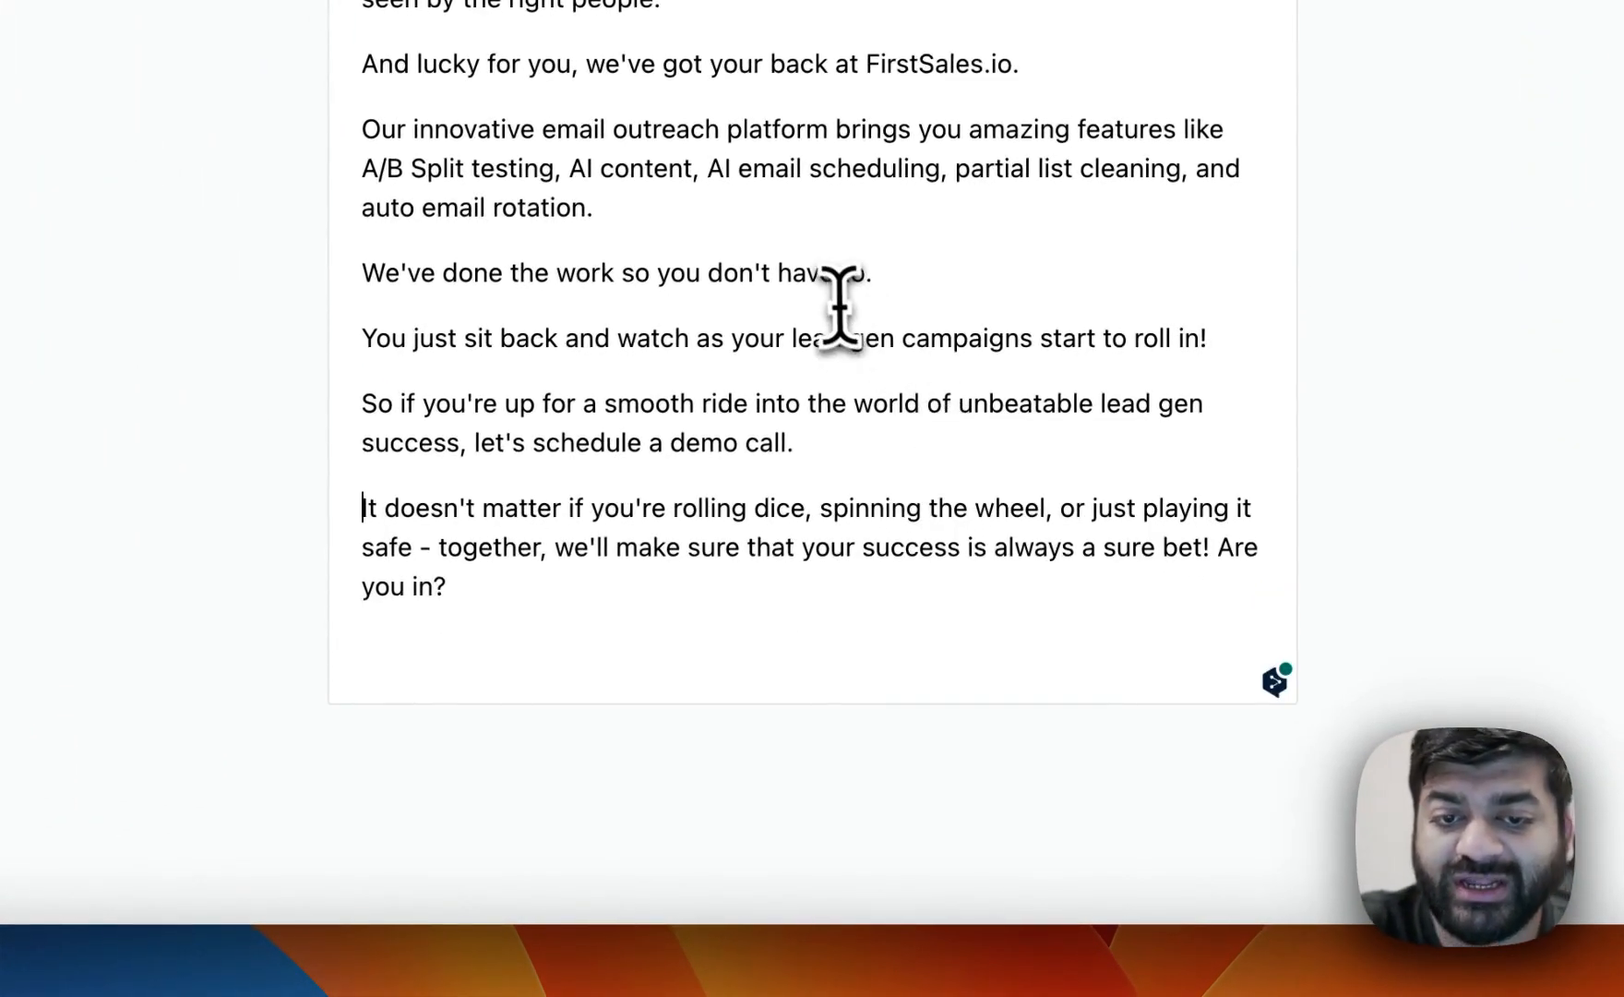
Add a "Best Regards," sign-off with the sender's name, CEO title and Firstsales.io at the end of the email.
{"action": "scroll", "coordinate": [840, 304], "scroll_direction": "up", "scroll_amount": 2}
{"action": "left_click", "coordinate": [653, 729]}
{"action": "scroll", "coordinate": [653, 706], "scroll_direction": "down", "scroll_amount": 1}
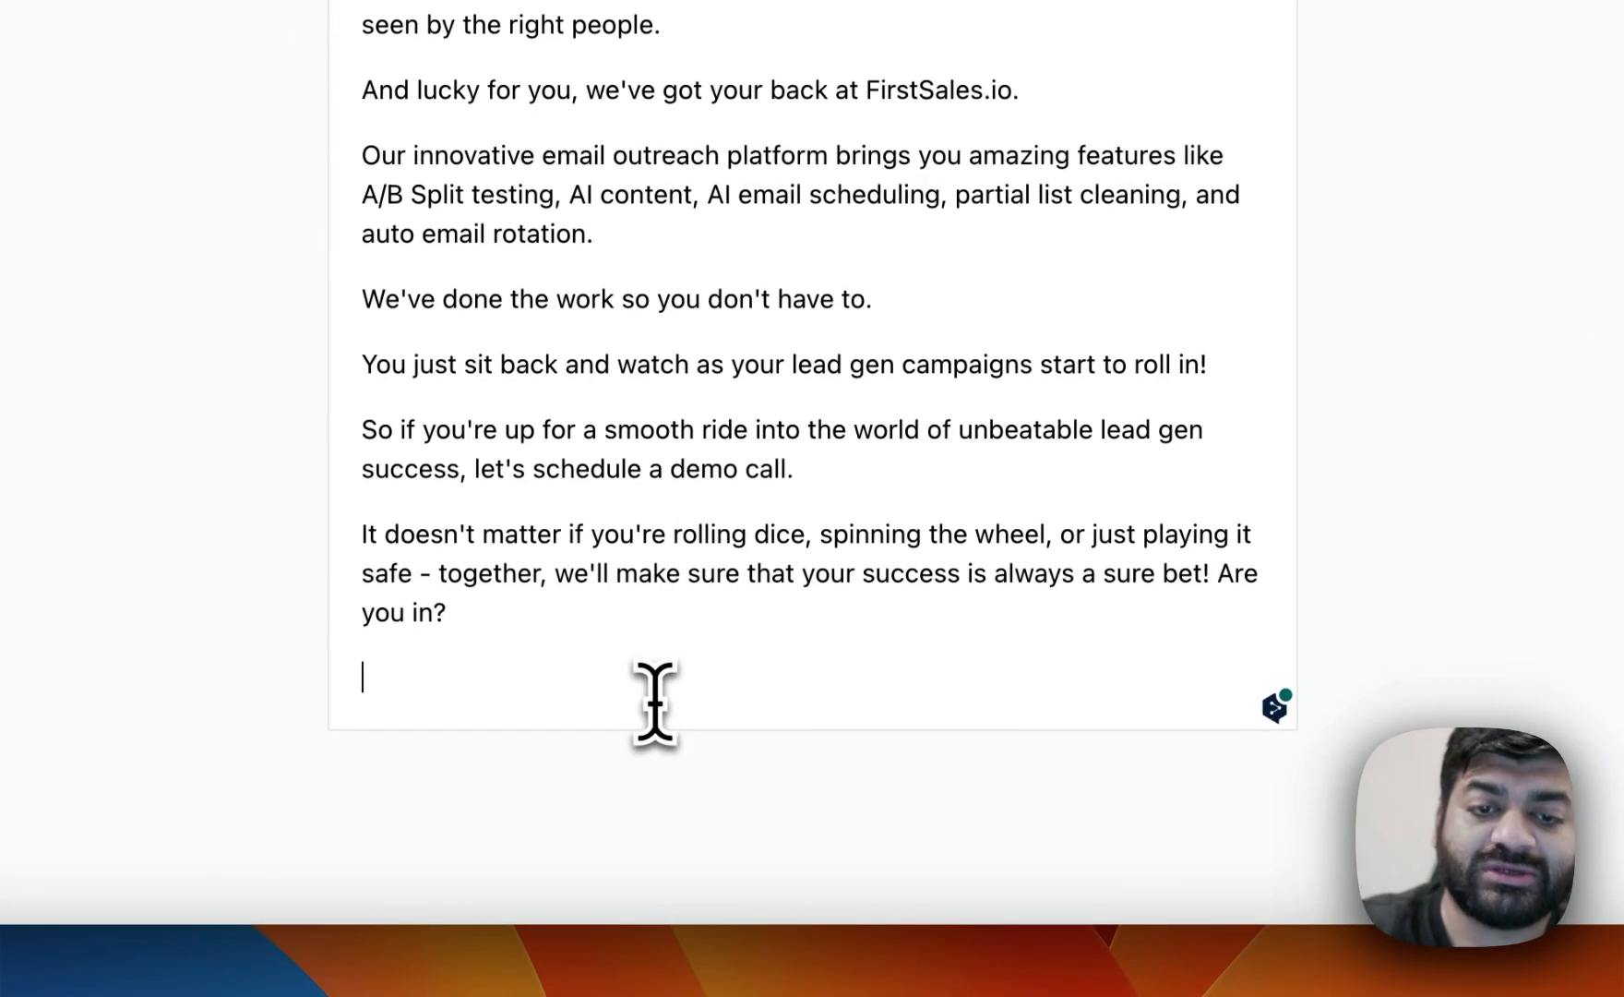
{"action": "type", "text": "Best Rega"}
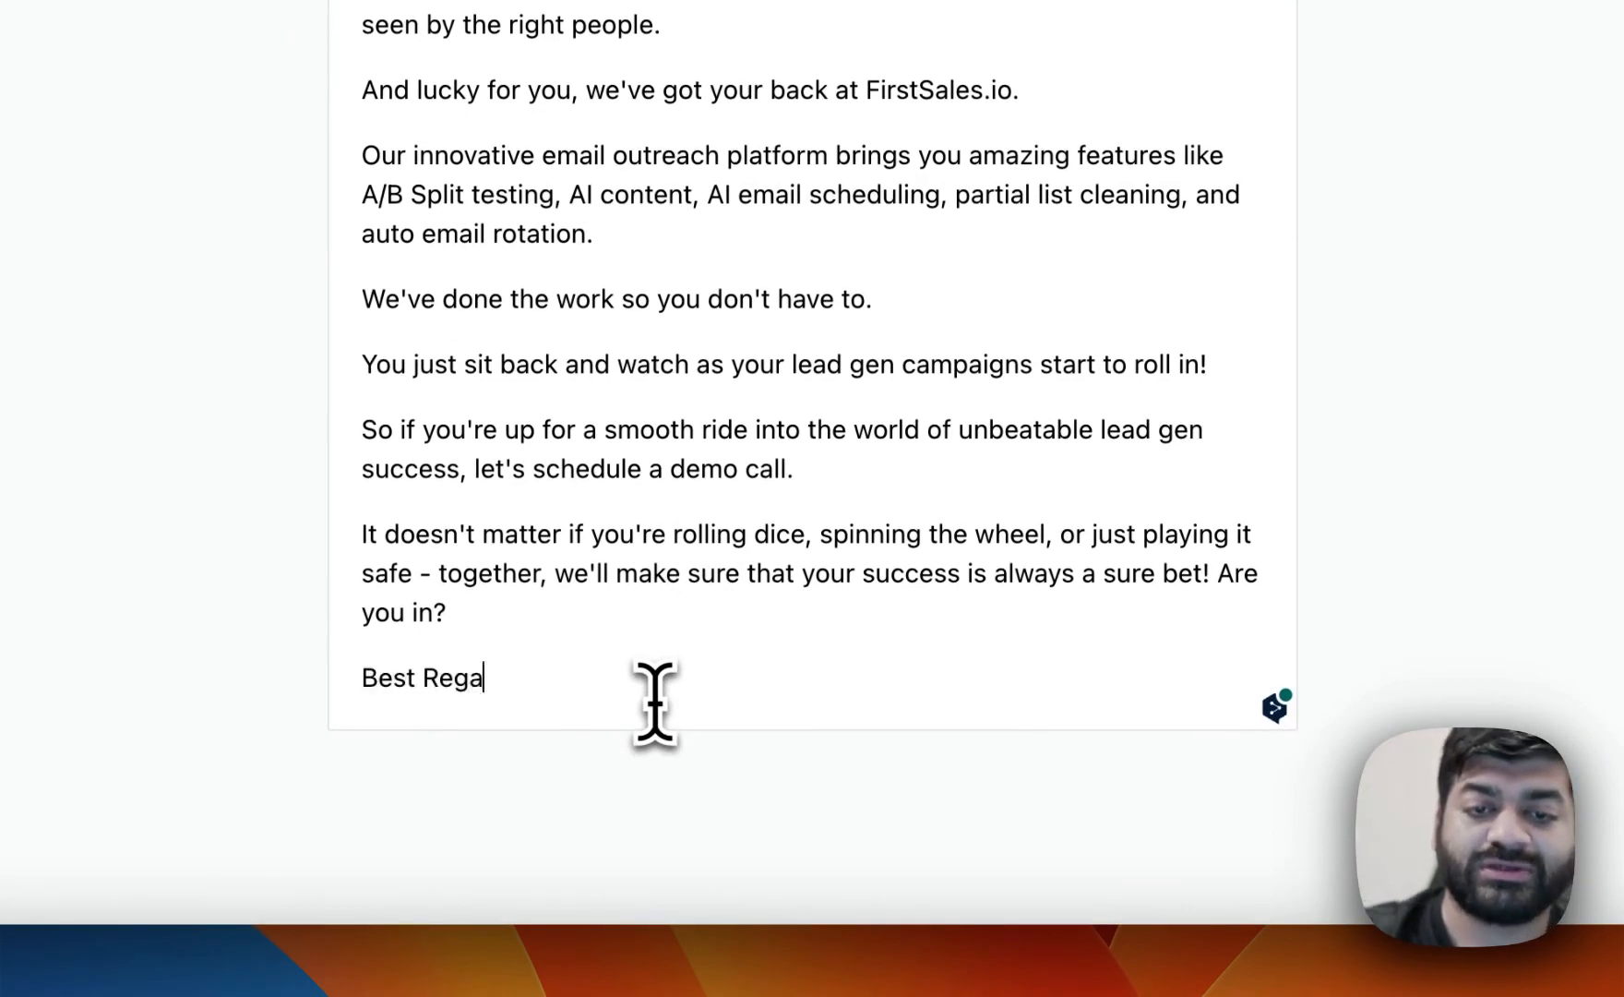
{"action": "type", "text": "rds,"}
{"action": "key", "text": "Return"}
{"action": "type", "text": "Udit Goenka"}
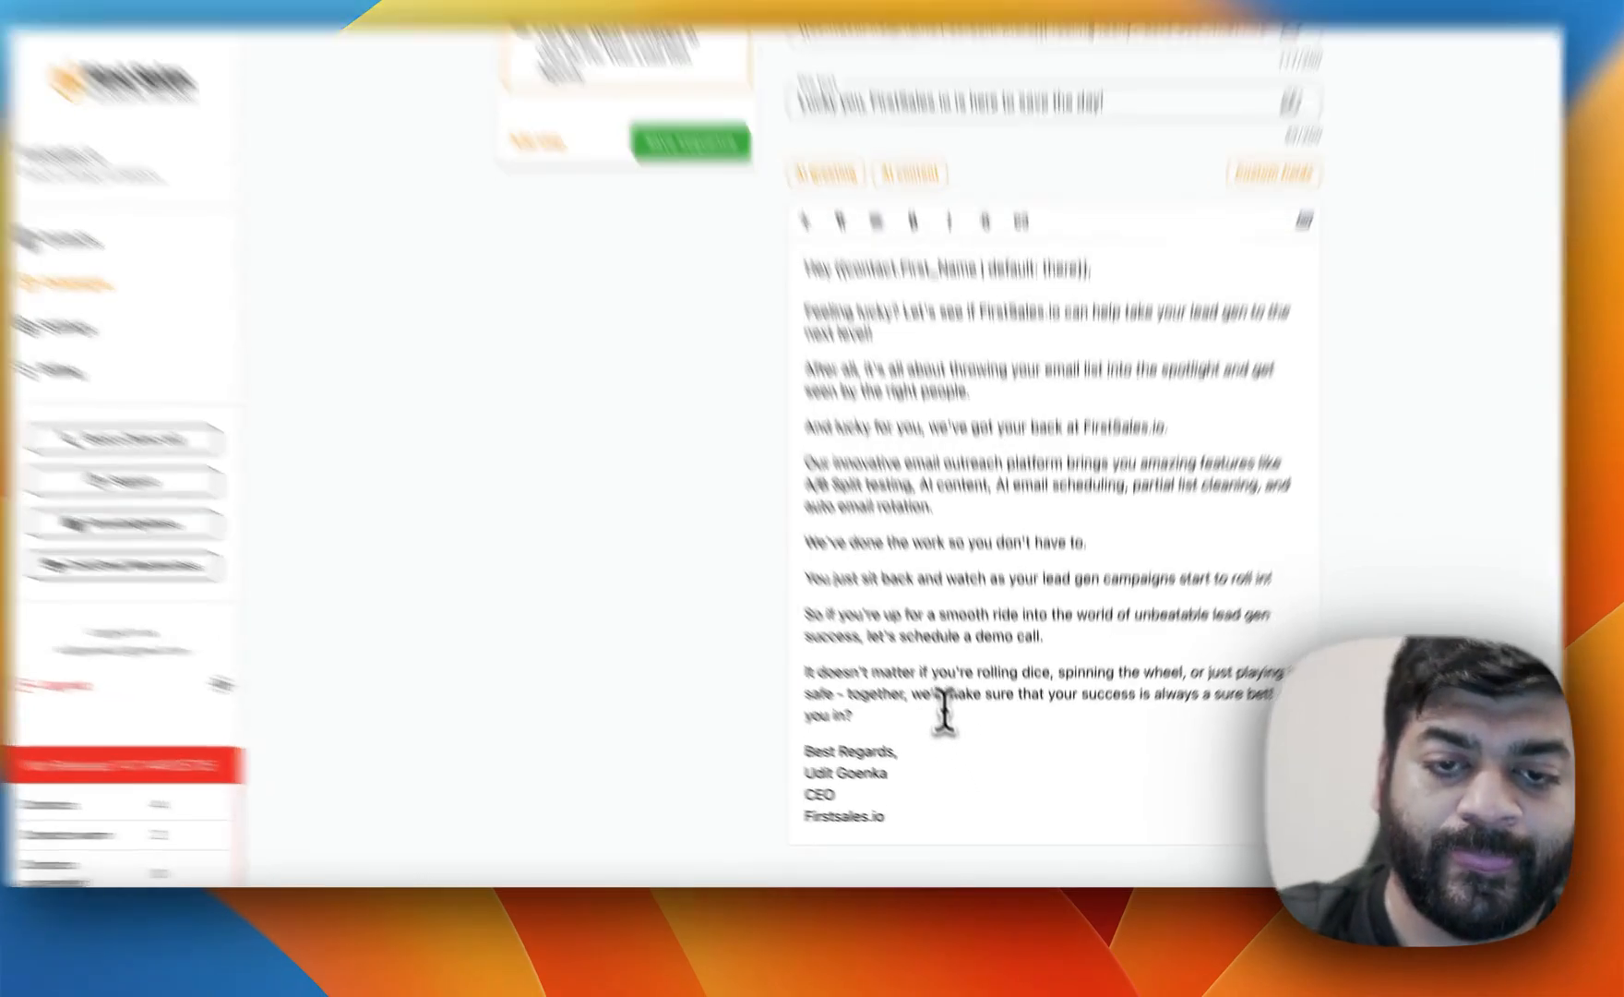
Insert a "---" separator line between the closing paragraph and the signature.
{"action": "left_click", "coordinate": [925, 734]}
{"action": "key", "text": "Return"}
{"action": "key", "text": "Return"}
{"action": "type", "text": "---"}
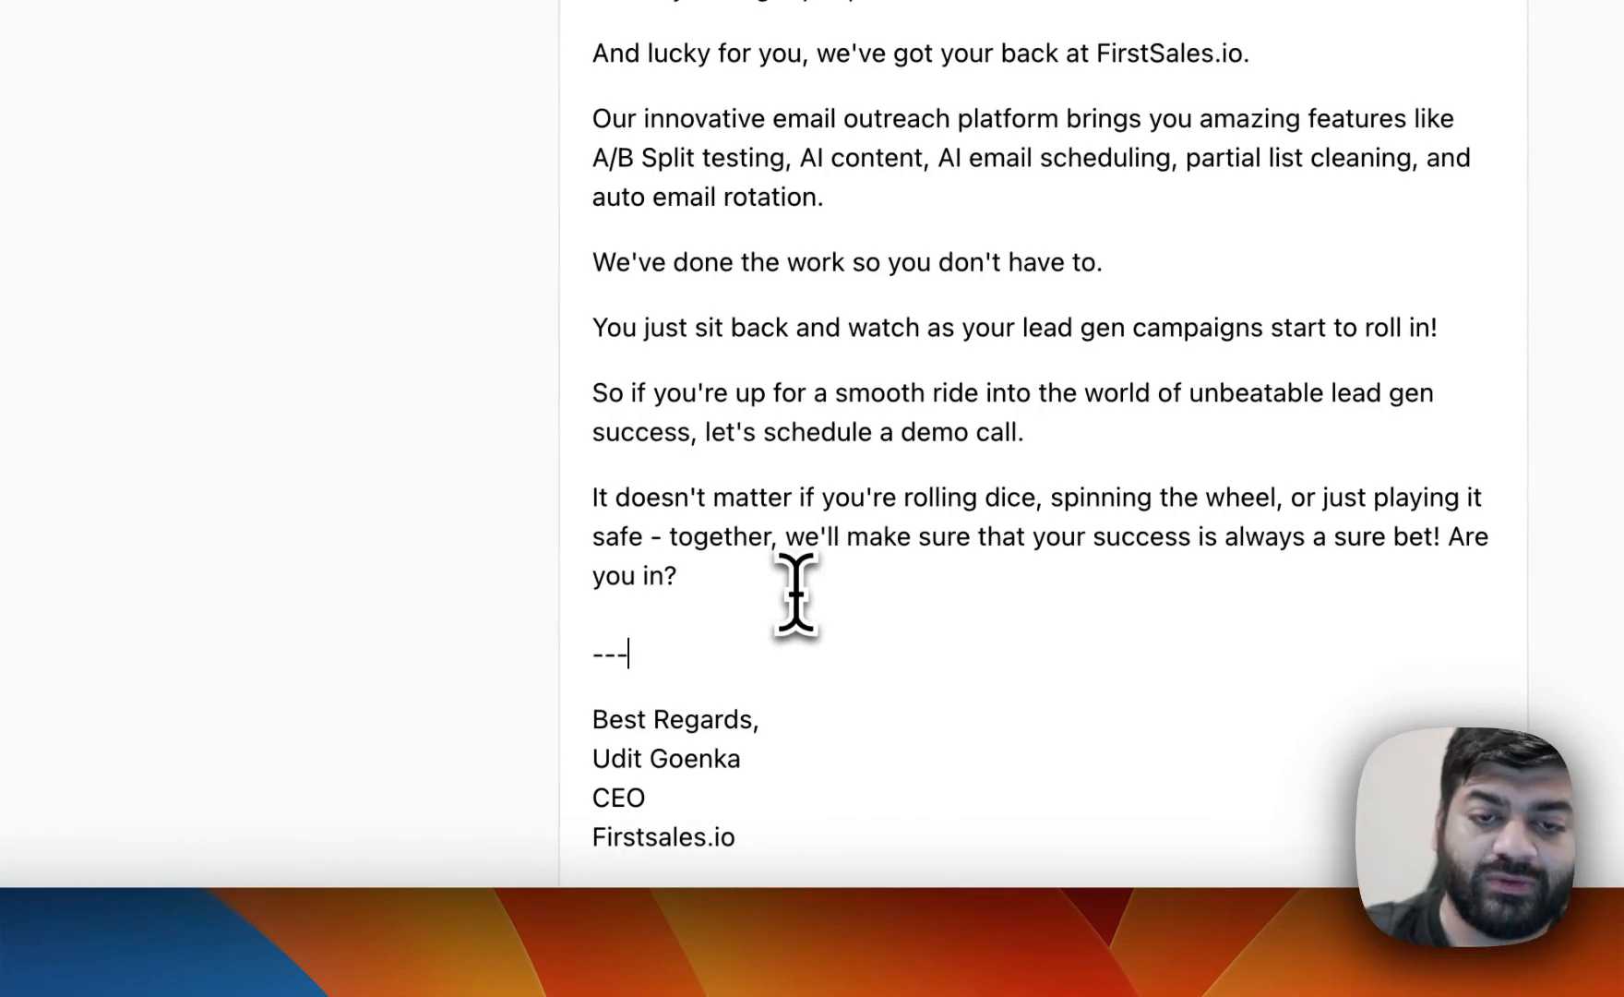
Add two follow-up email steps to the sequence.
{"action": "scroll", "coordinate": [791, 535], "scroll_direction": "up", "scroll_amount": 5}
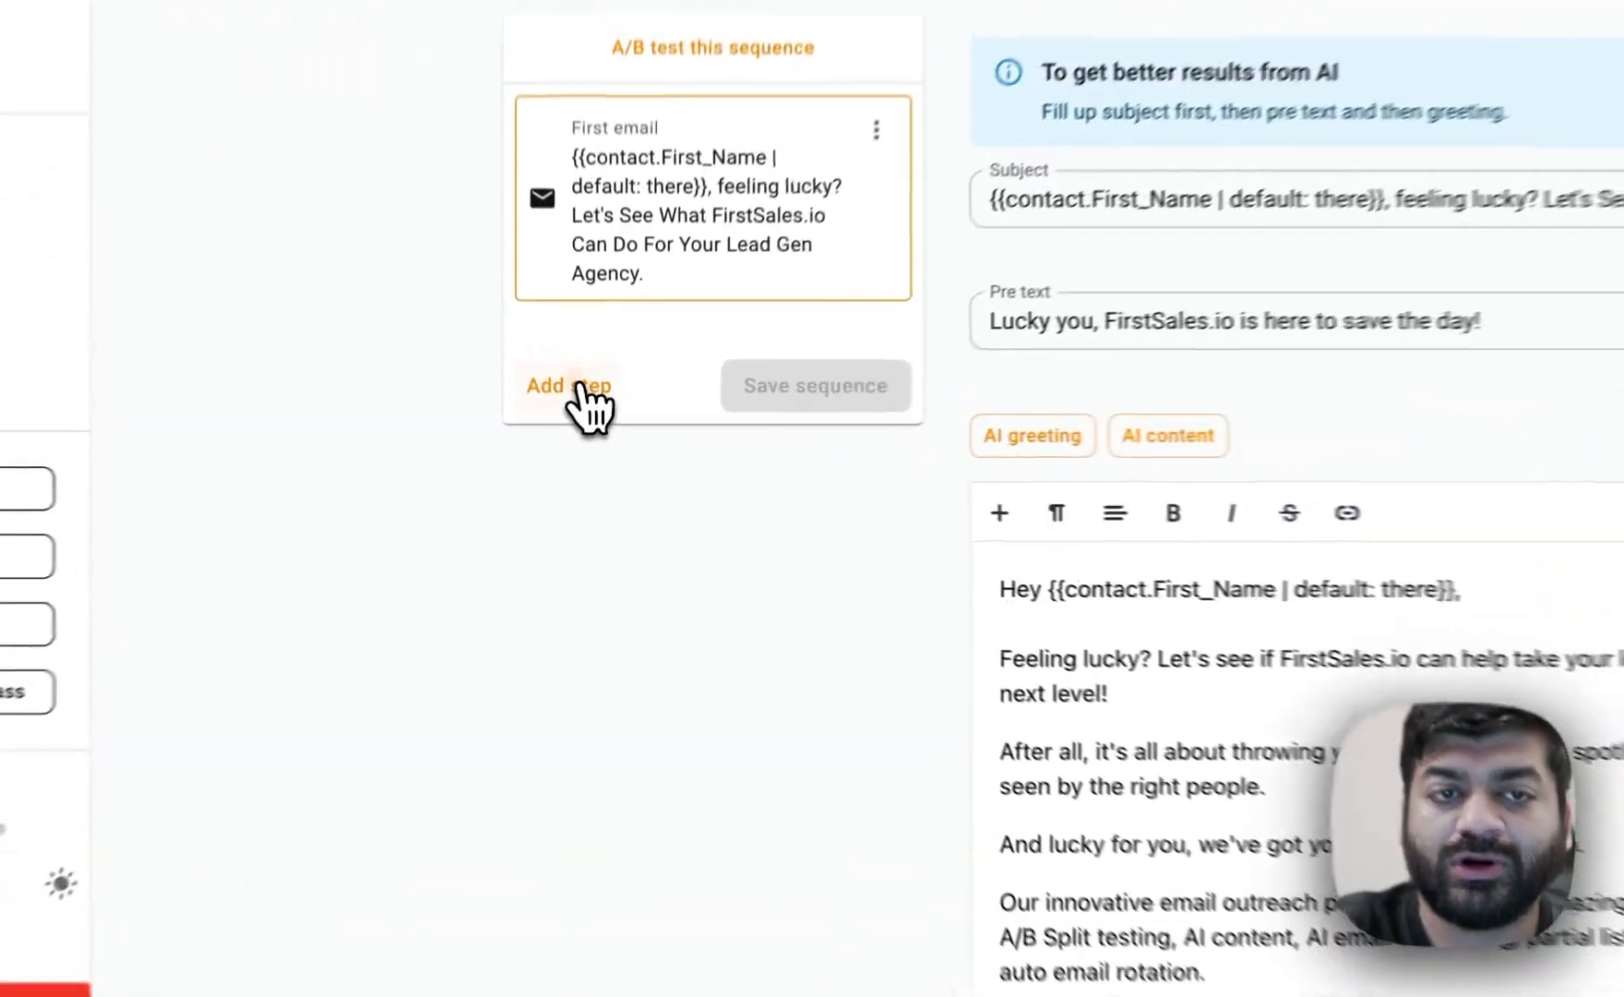
{"action": "left_click", "coordinate": [591, 424]}
{"action": "left_click", "coordinate": [591, 504]}
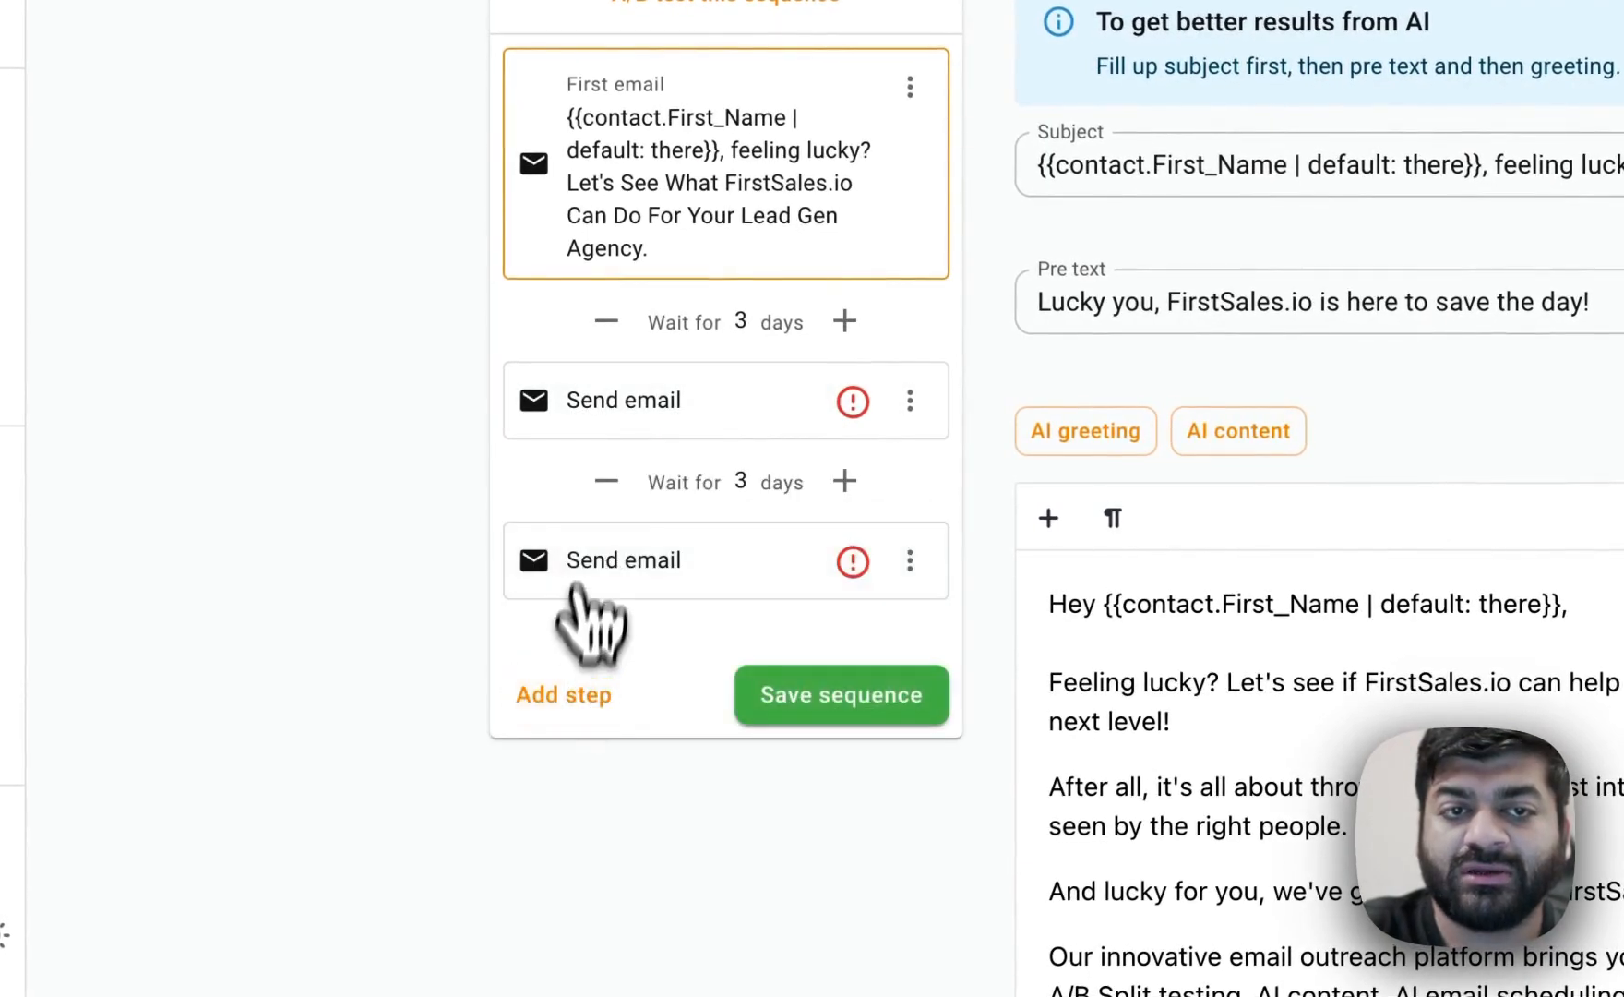
Open the first follow-up email and clear all of its body text.
{"action": "left_click", "coordinate": [637, 406]}
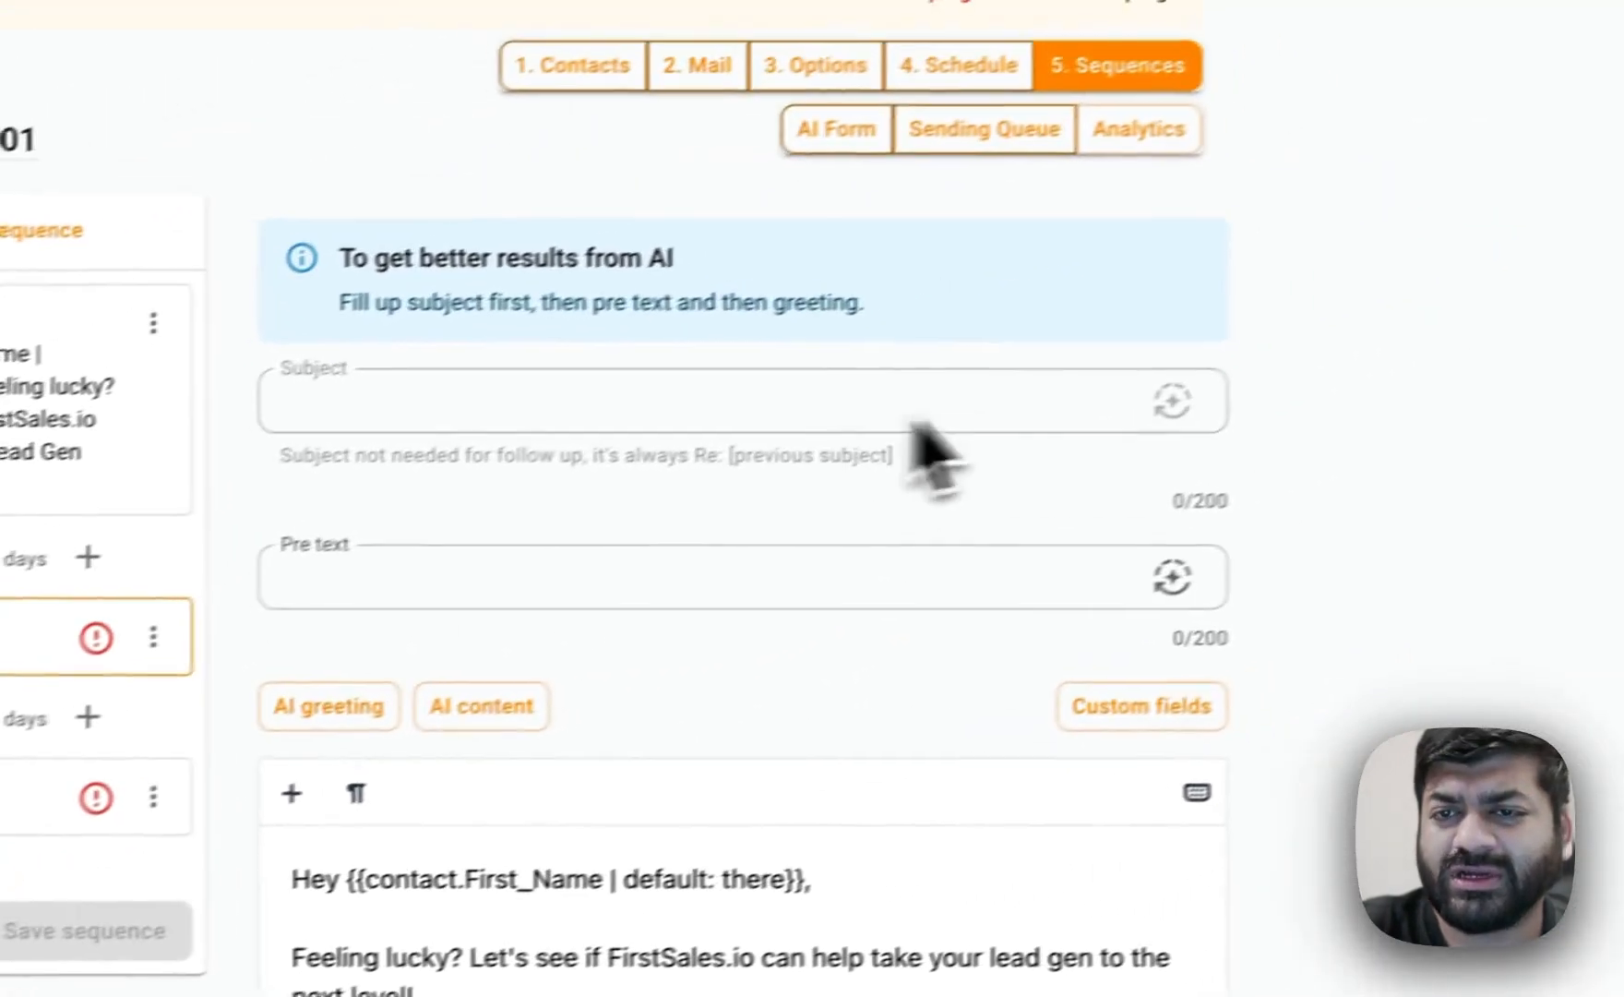
{"action": "left_click", "coordinate": [1172, 578]}
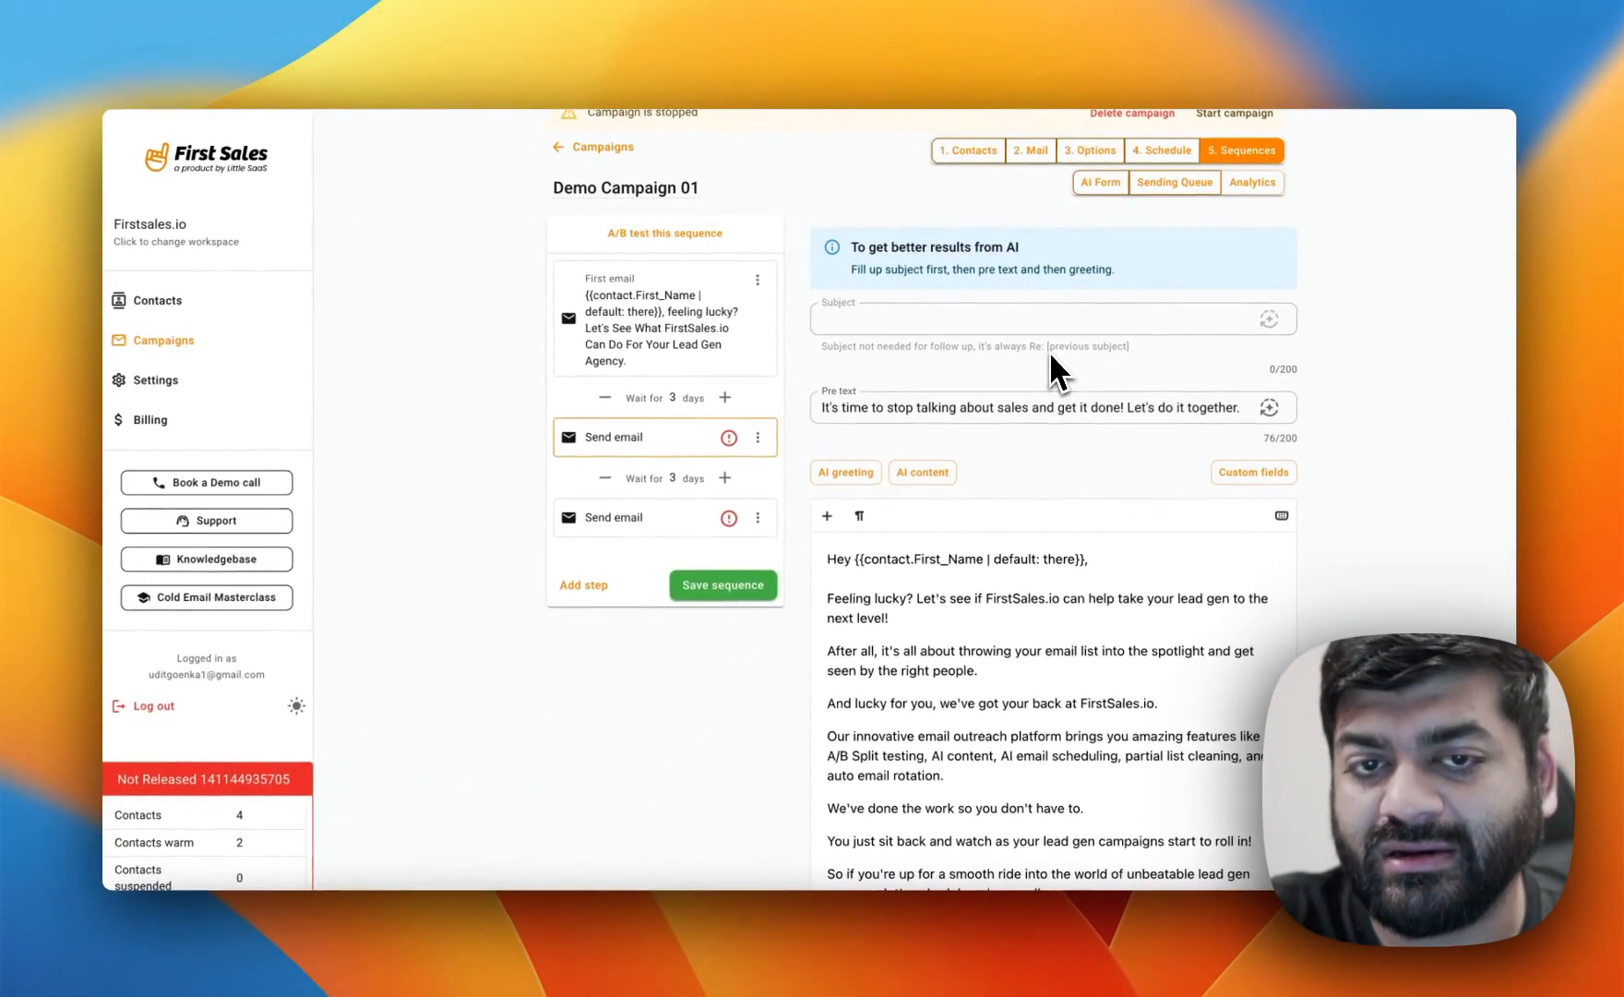
{"action": "scroll", "coordinate": [1050, 351], "scroll_direction": "down", "scroll_amount": 2}
{"action": "left_click", "coordinate": [1056, 535]}
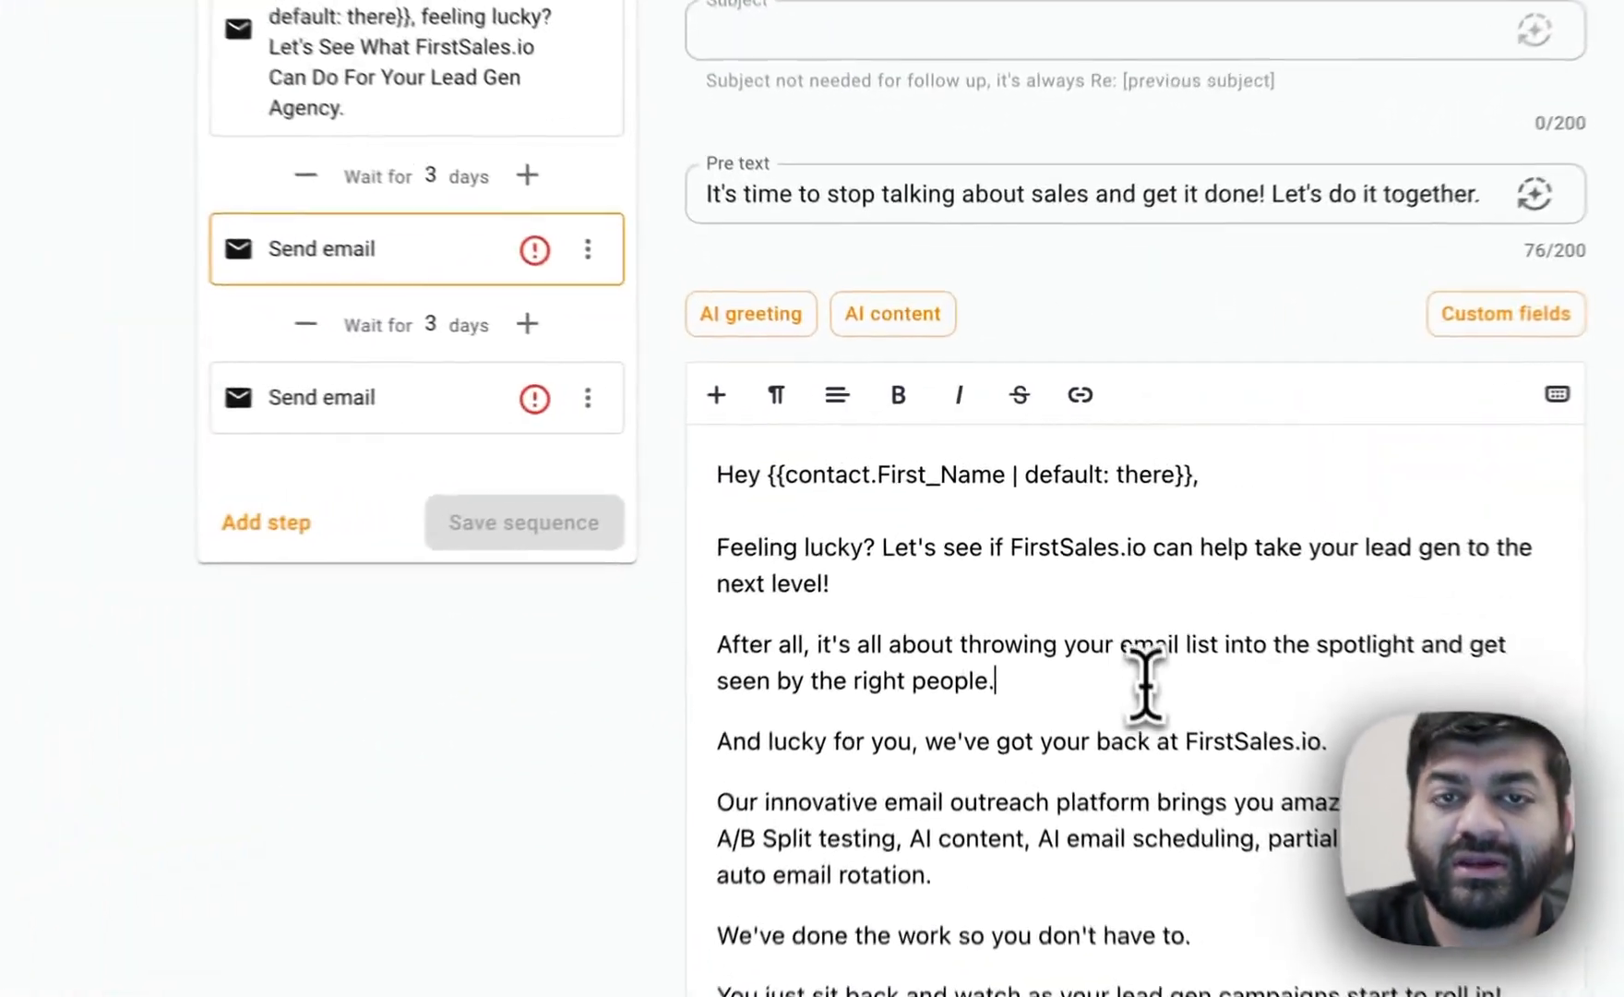
{"action": "key", "text": "super+a"}
{"action": "key", "text": "BackSpace"}
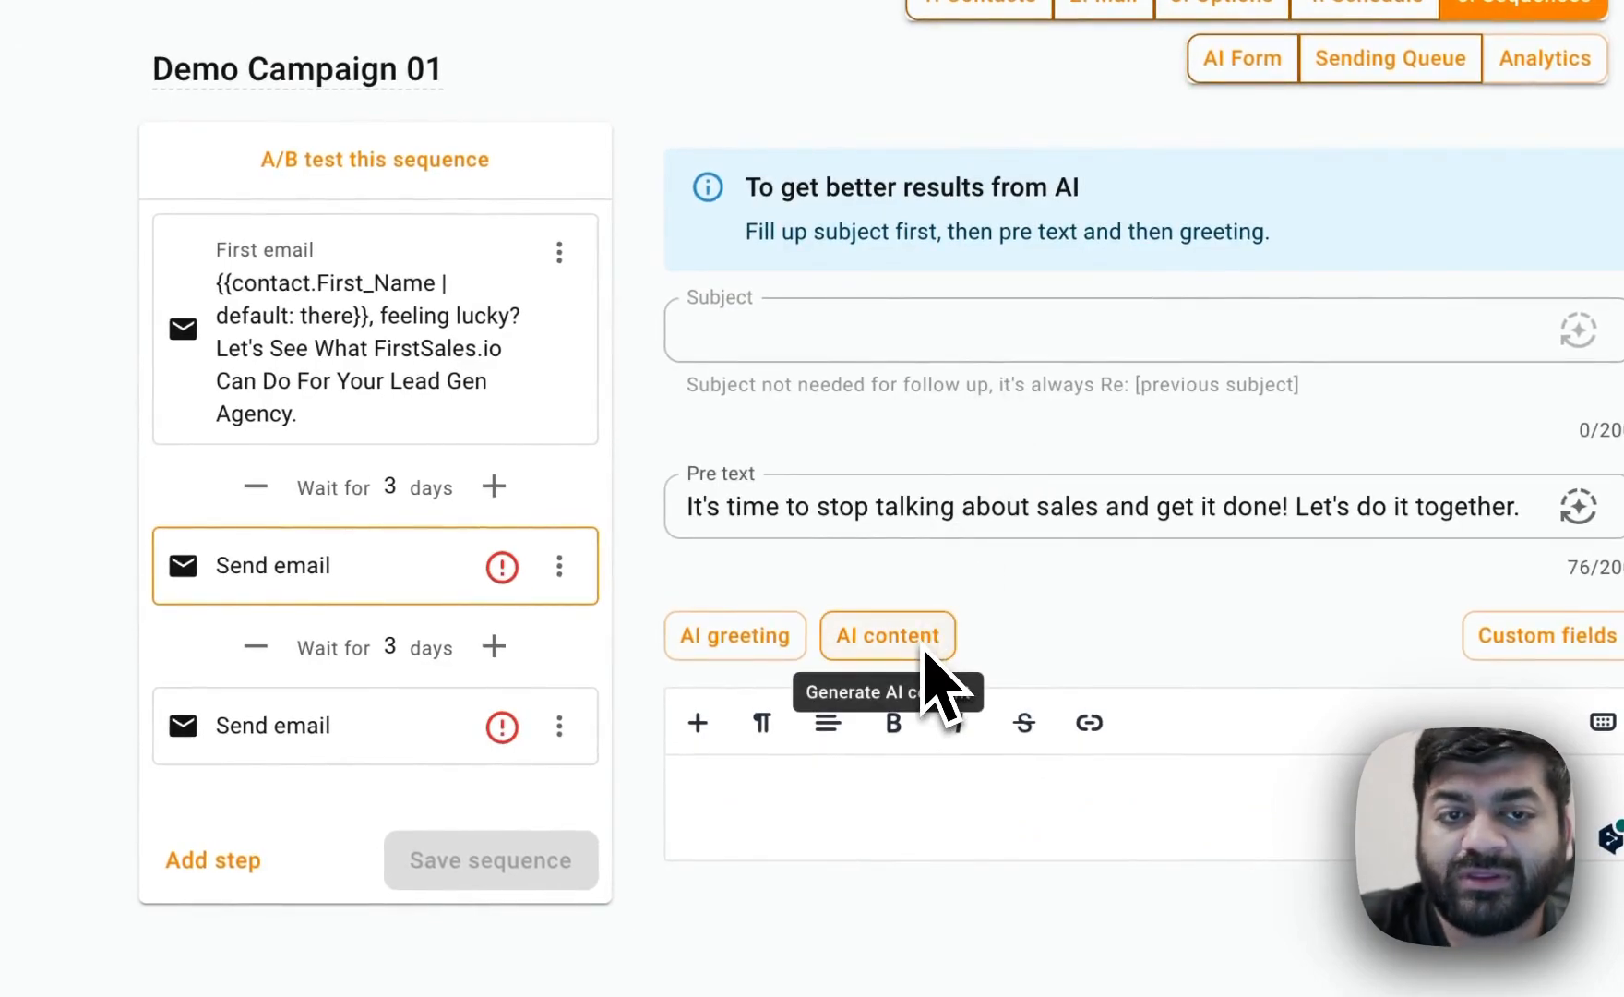
A/B test the first email step and generate an AI subject line for its new variation.
{"action": "left_click", "coordinate": [306, 722]}
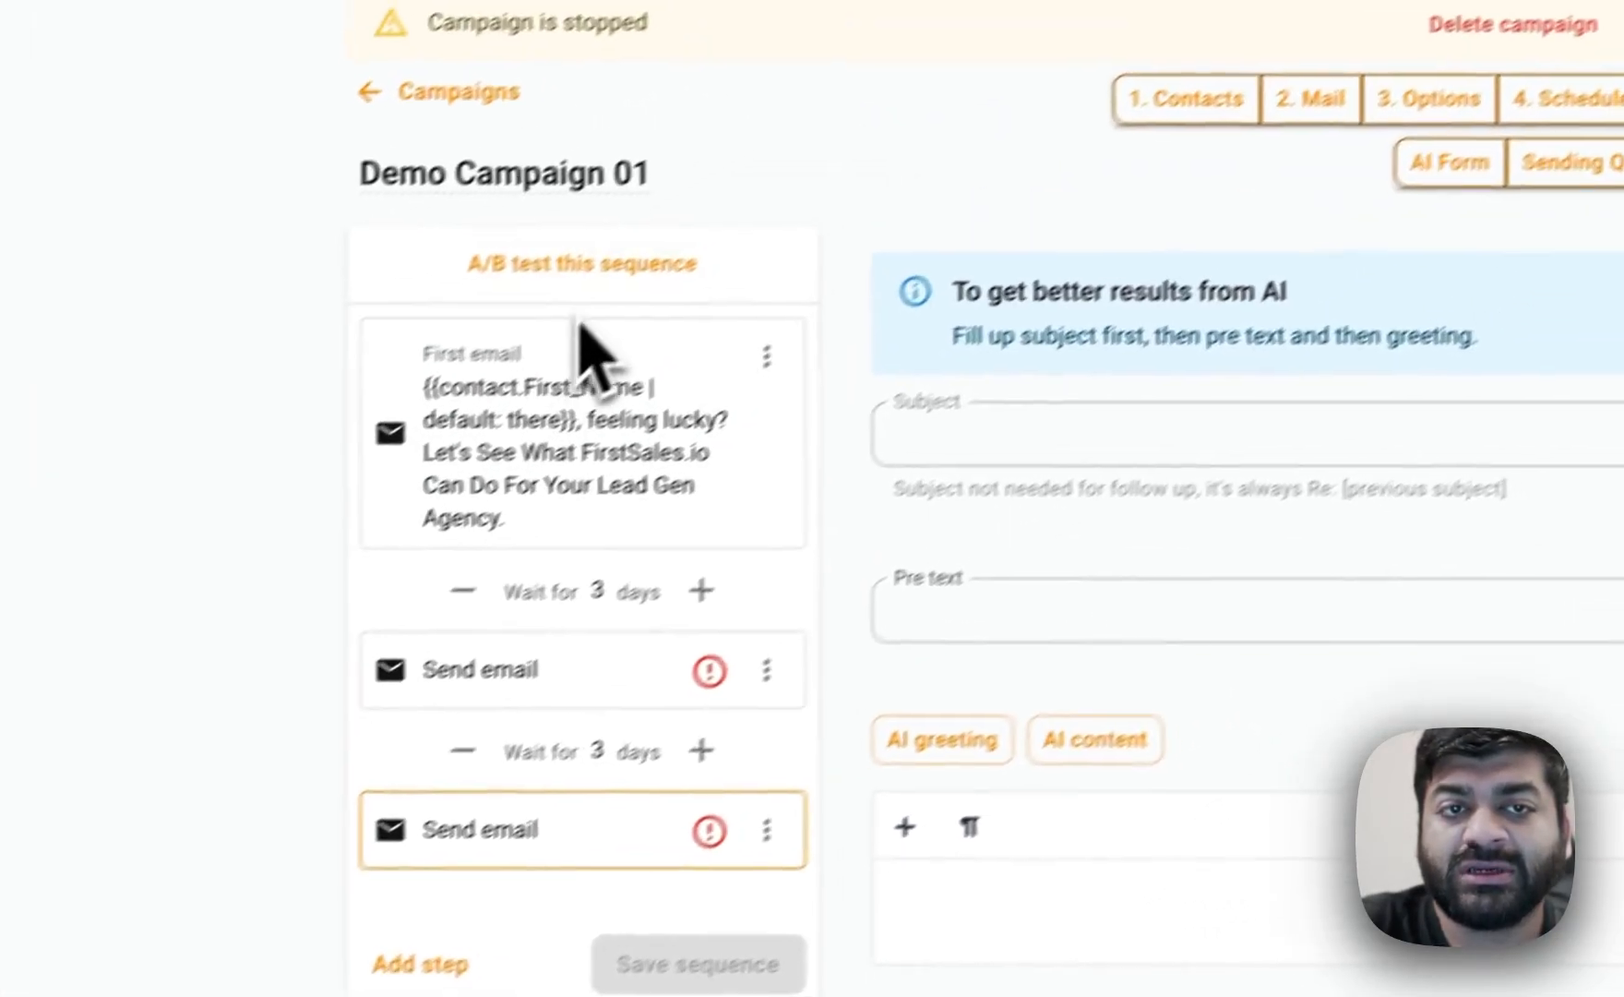
{"action": "left_click", "coordinate": [709, 393]}
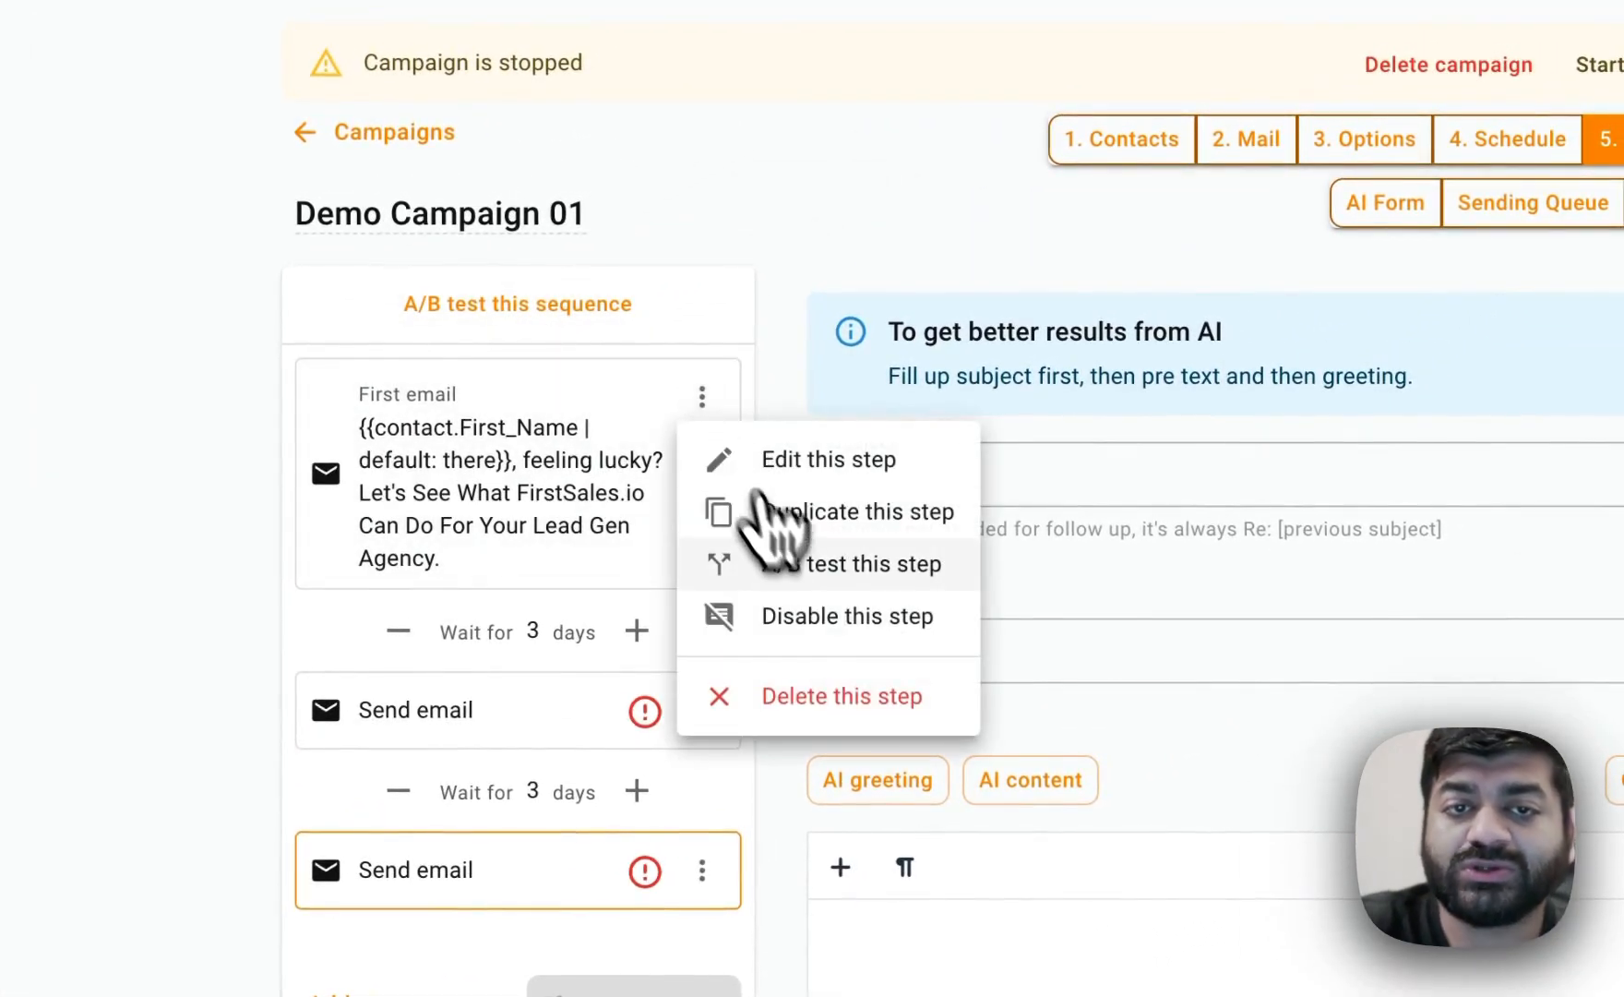
{"action": "left_click", "coordinate": [833, 568]}
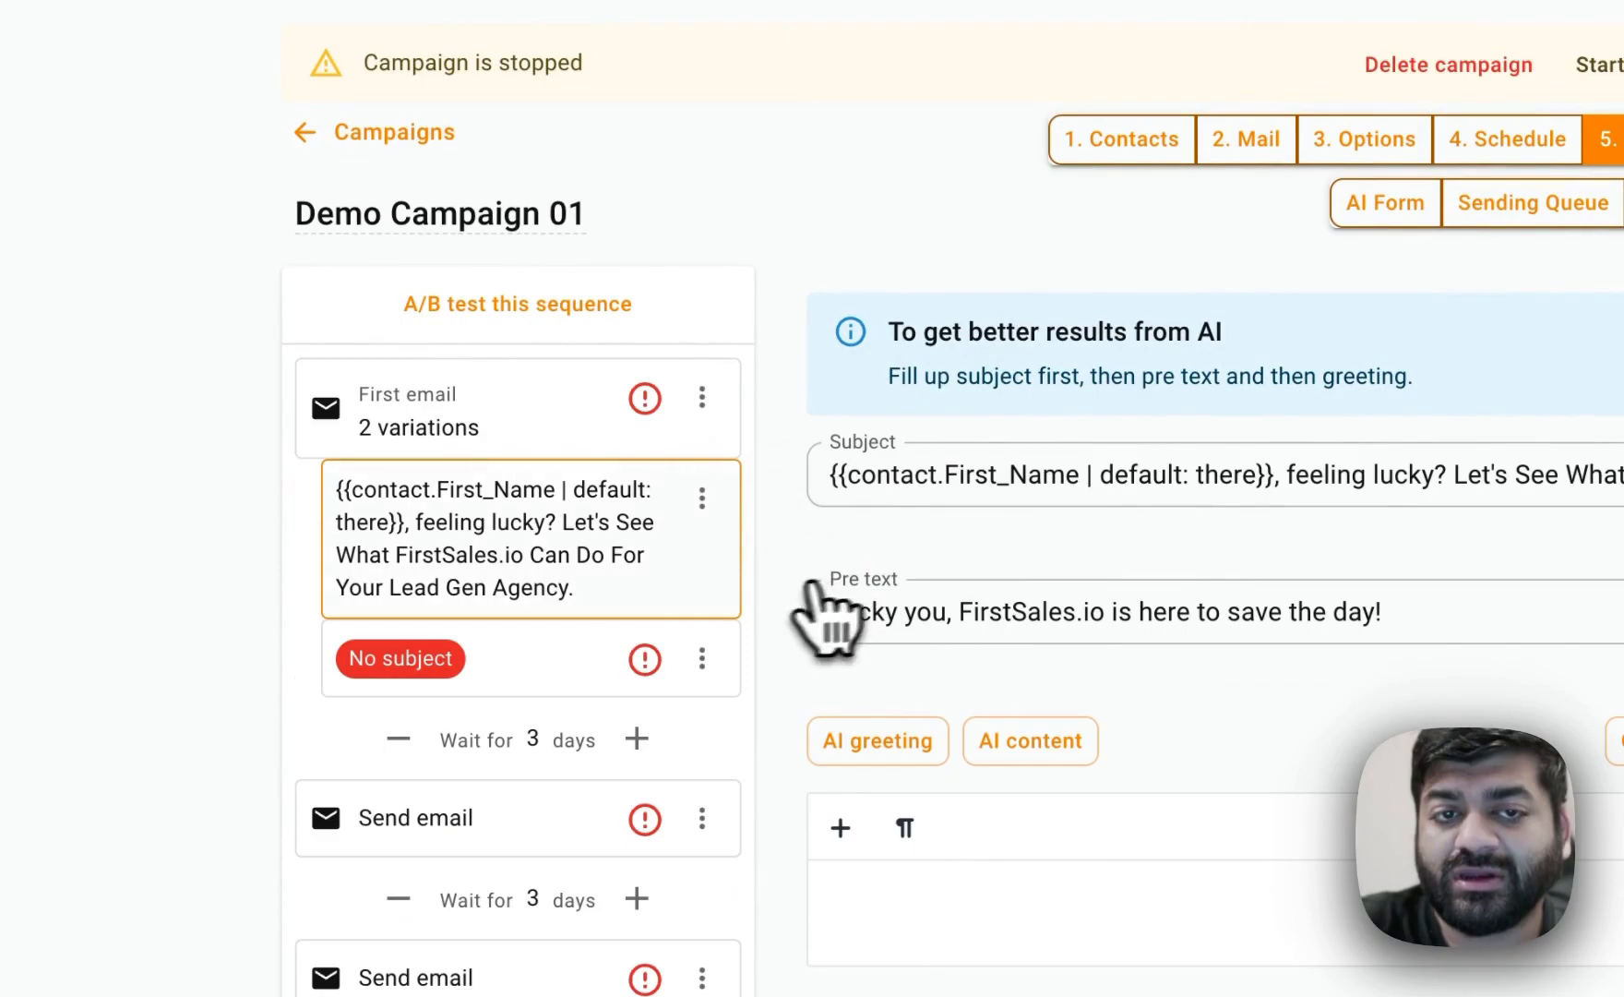
{"action": "left_click", "coordinate": [524, 685]}
{"action": "left_click", "coordinate": [1164, 508]}
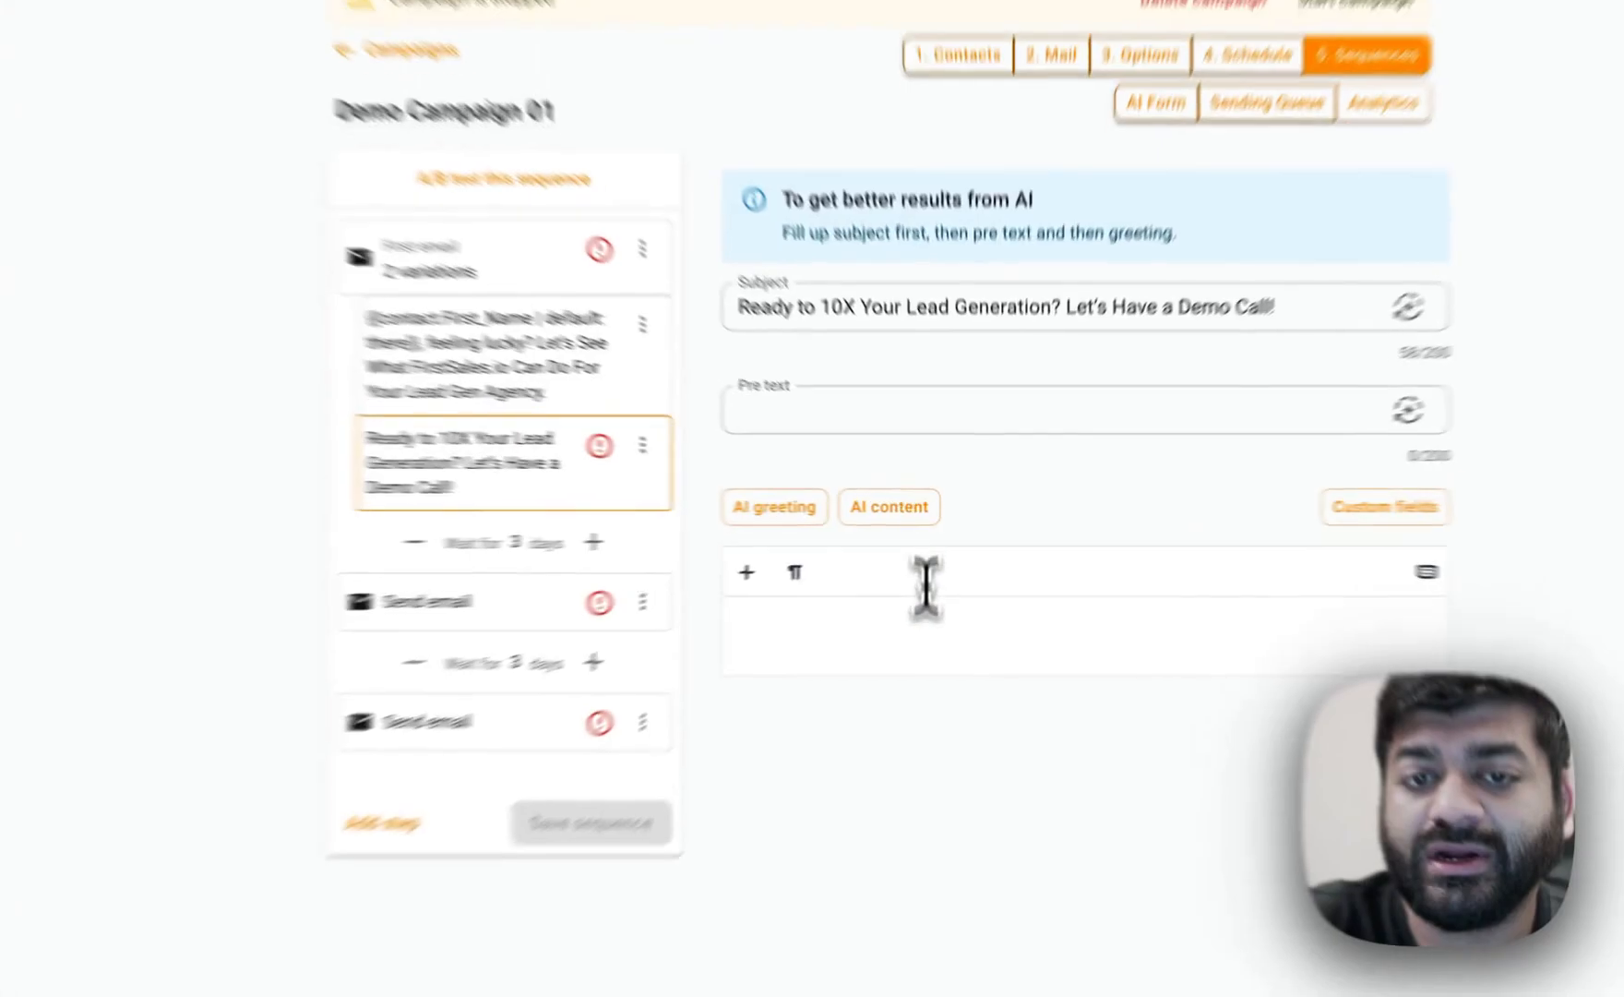
Generate an AI greeting and AI body content for the new first-email variation.
{"action": "left_click", "coordinate": [924, 581]}
{"action": "left_click", "coordinate": [858, 513]}
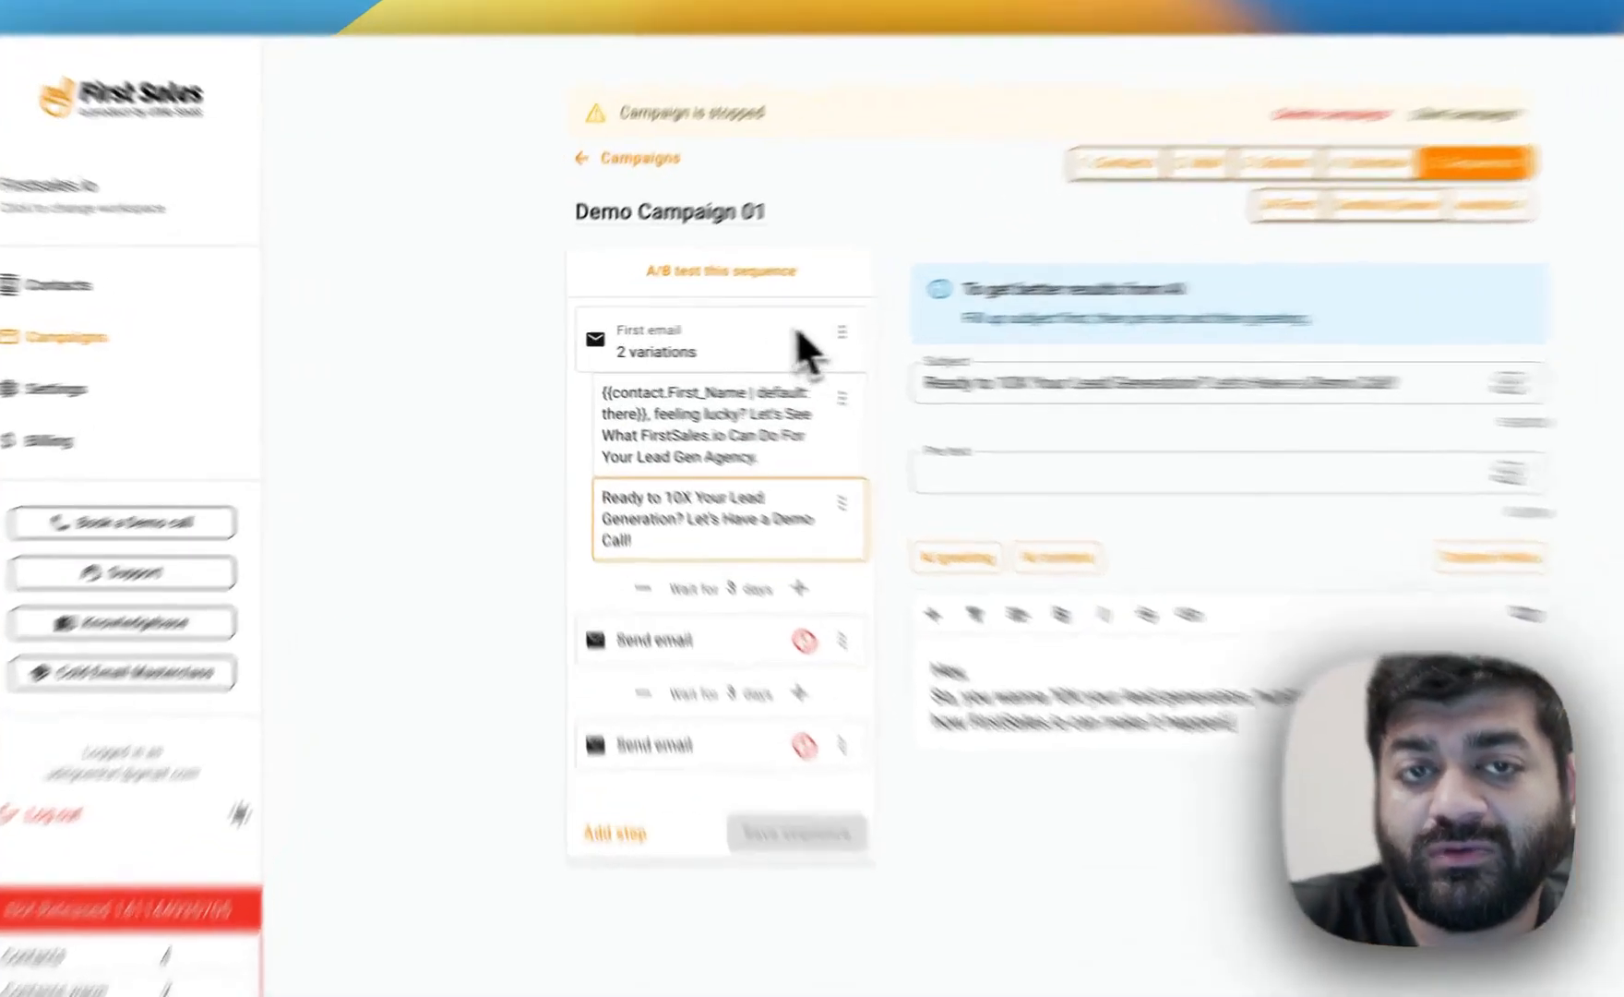
A/B test the whole sequence to create sequence B, and add several follow-up email steps to it.
{"action": "left_click", "coordinate": [699, 290]}
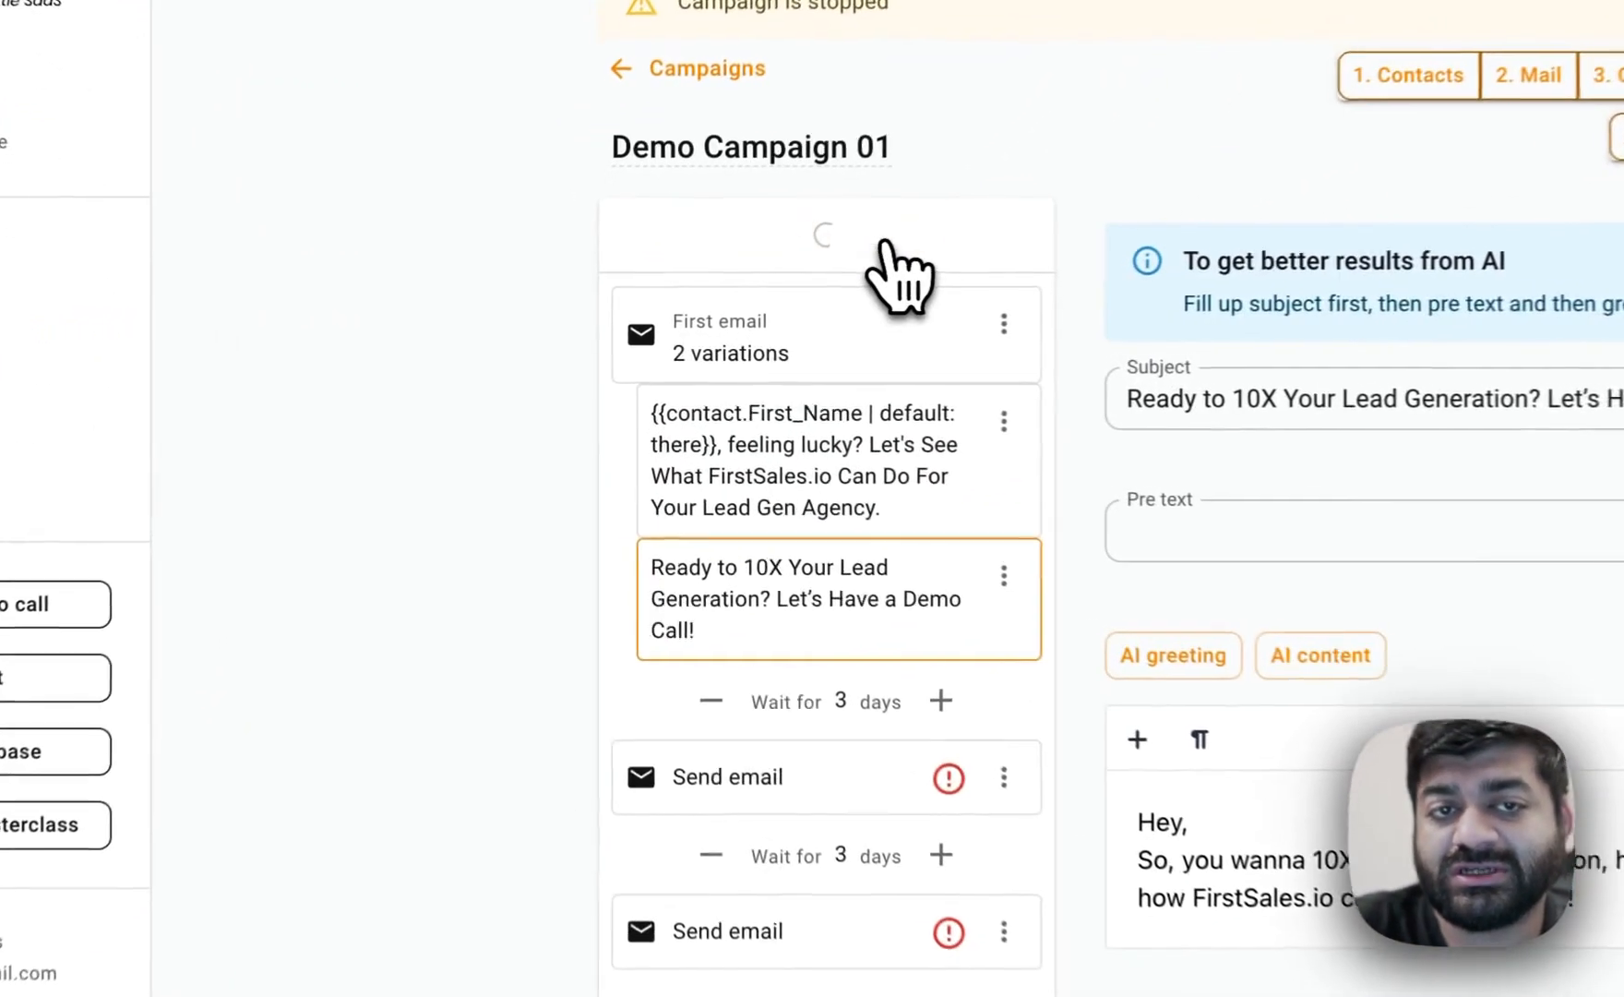
{"action": "left_click", "coordinate": [894, 242]}
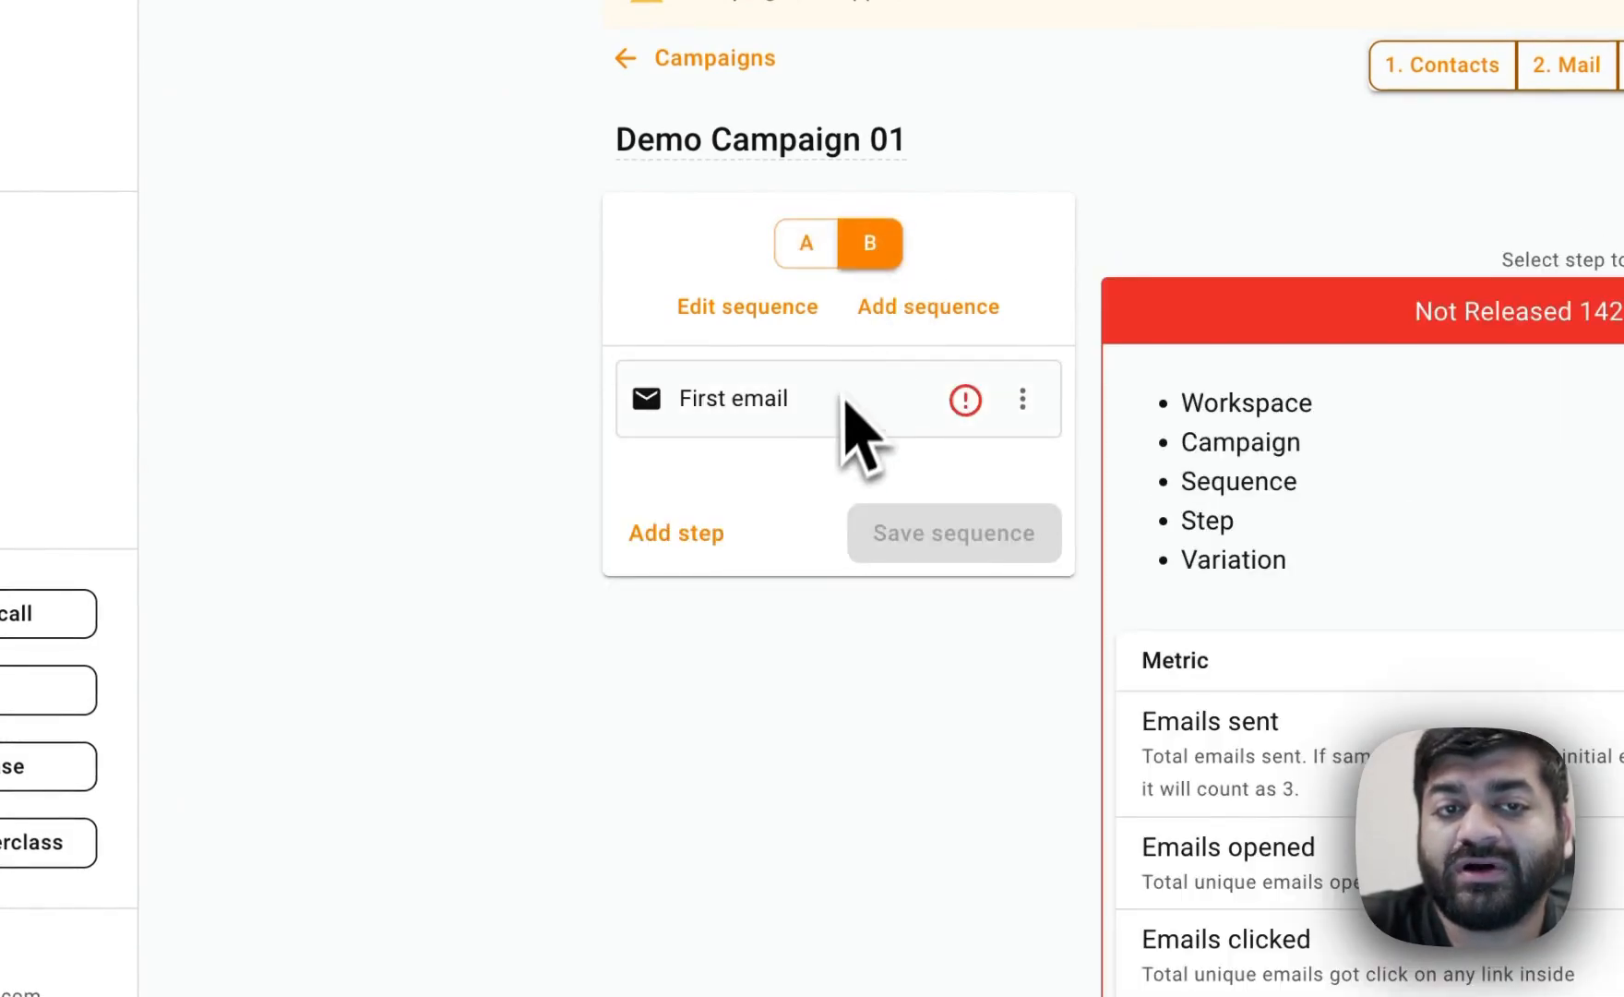
{"action": "left_click", "coordinate": [683, 534]}
{"action": "left_click", "coordinate": [688, 694]}
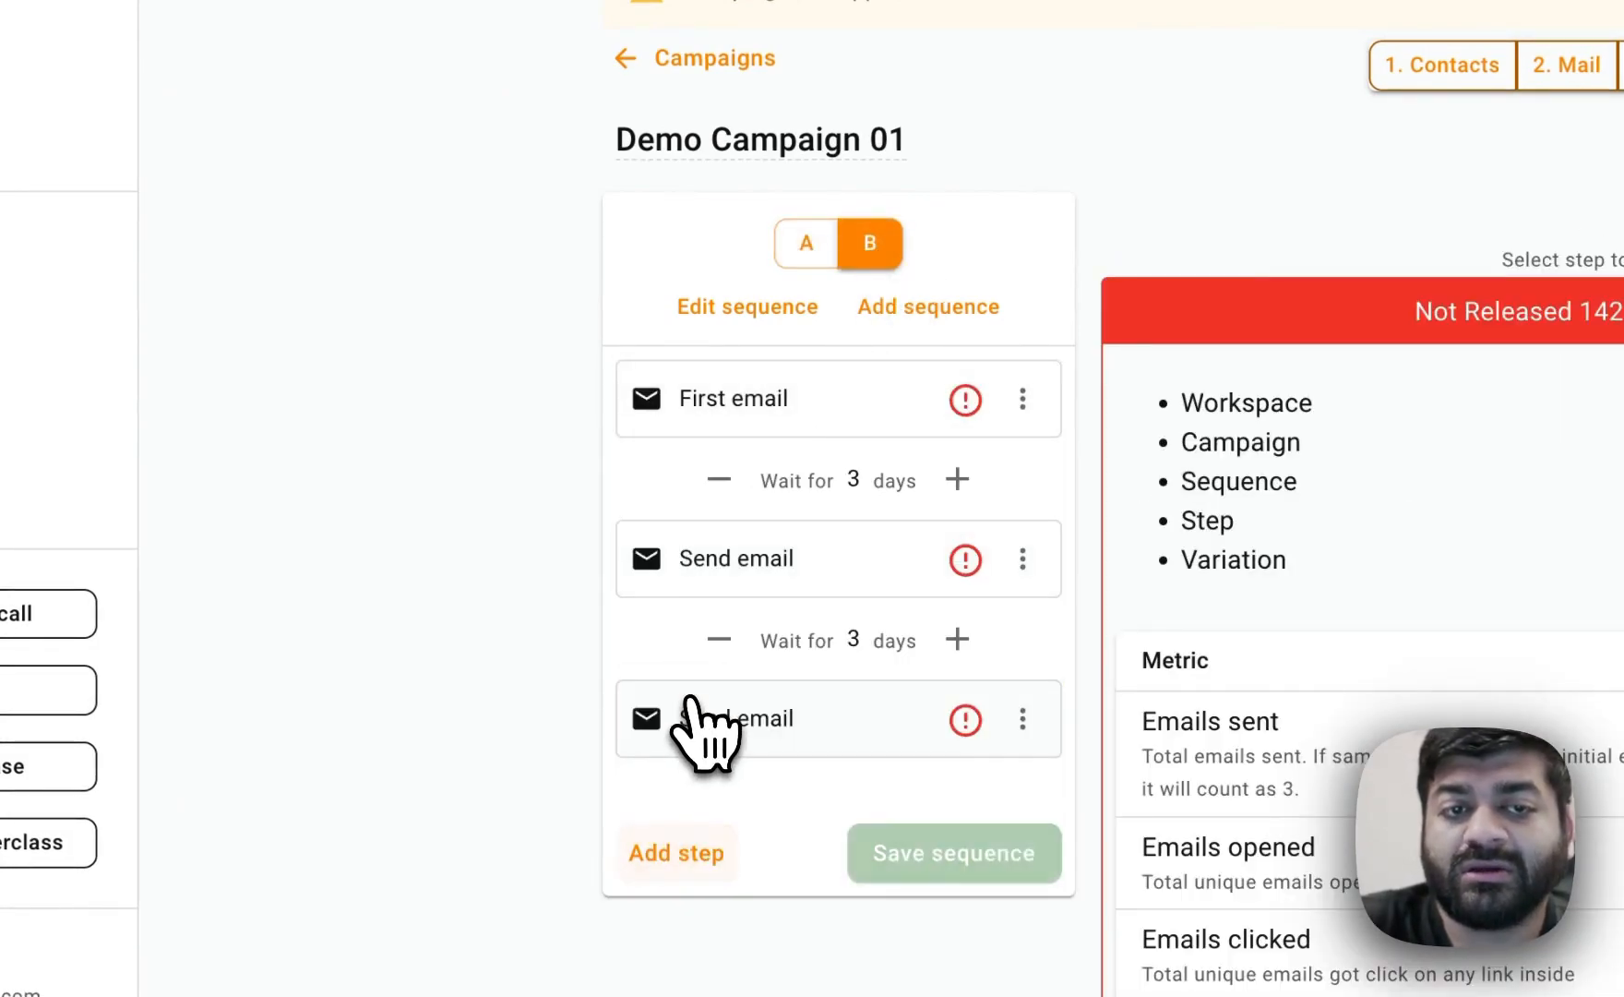
{"action": "left_click", "coordinate": [771, 490]}
{"action": "left_click", "coordinate": [791, 528]}
{"action": "left_click", "coordinate": [812, 682]}
{"action": "scroll", "coordinate": [812, 706], "scroll_direction": "down", "scroll_amount": 3}
{"action": "left_click", "coordinate": [803, 579]}
{"action": "left_click", "coordinate": [819, 725]}
{"action": "scroll", "coordinate": [824, 743], "scroll_direction": "down", "scroll_amount": 5}
{"action": "left_click", "coordinate": [795, 427]}
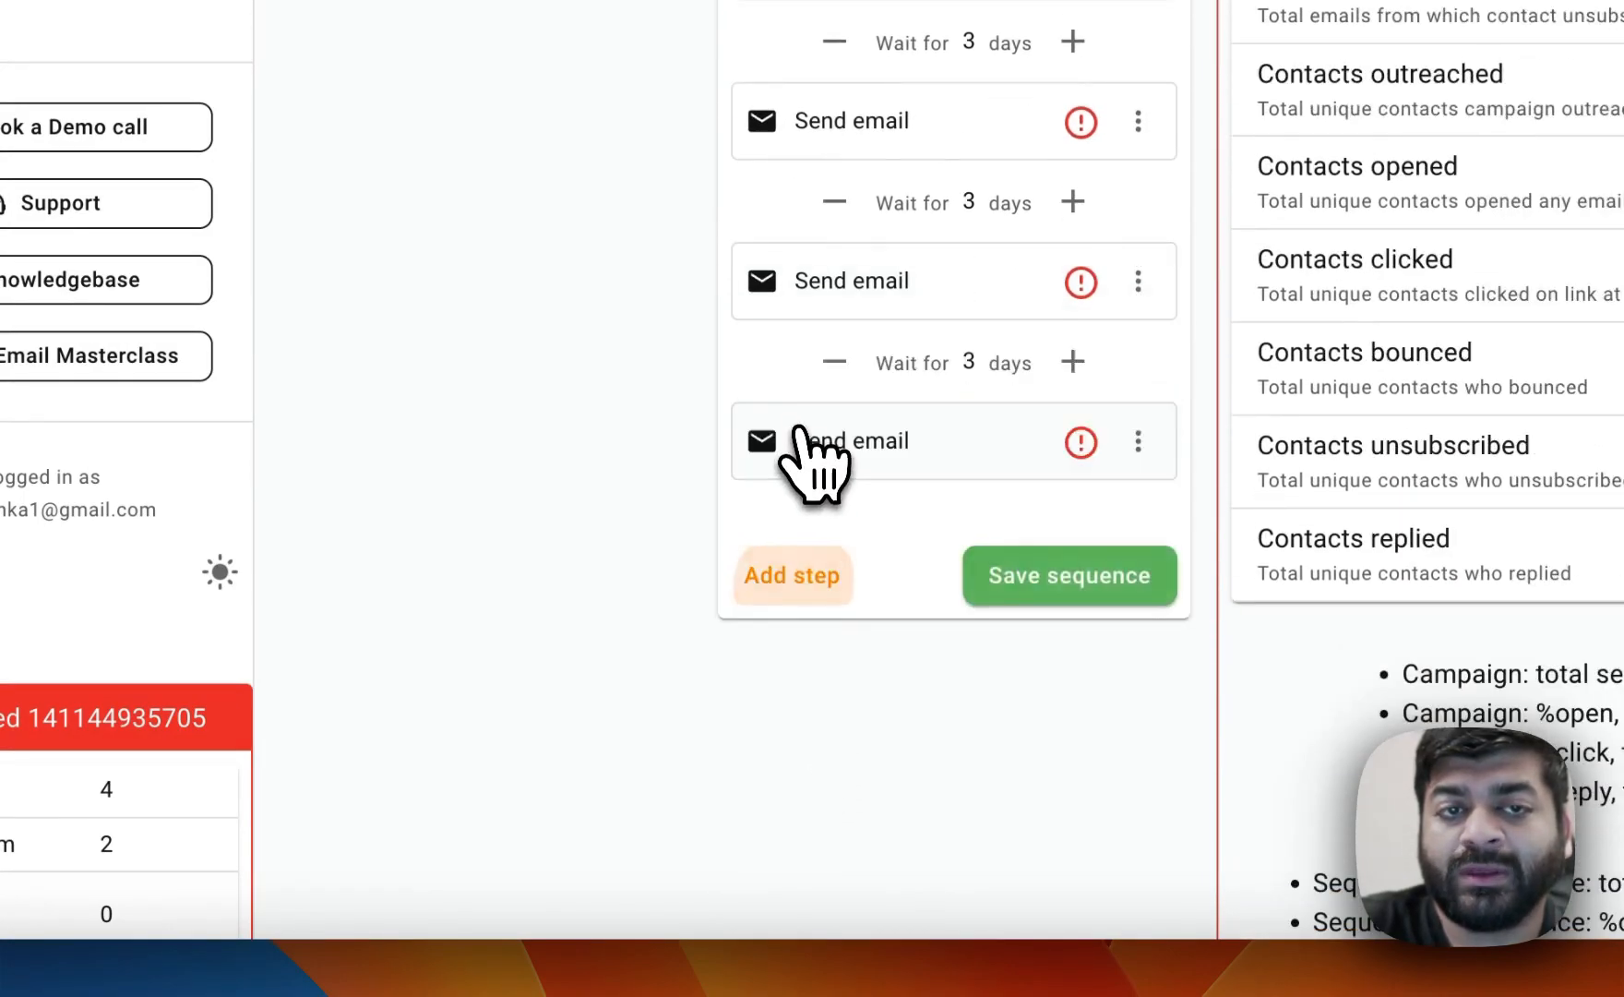
{"action": "scroll", "coordinate": [808, 392], "scroll_direction": "up", "scroll_amount": 8}
{"action": "scroll", "coordinate": [791, 363], "scroll_direction": "down", "scroll_amount": 8}
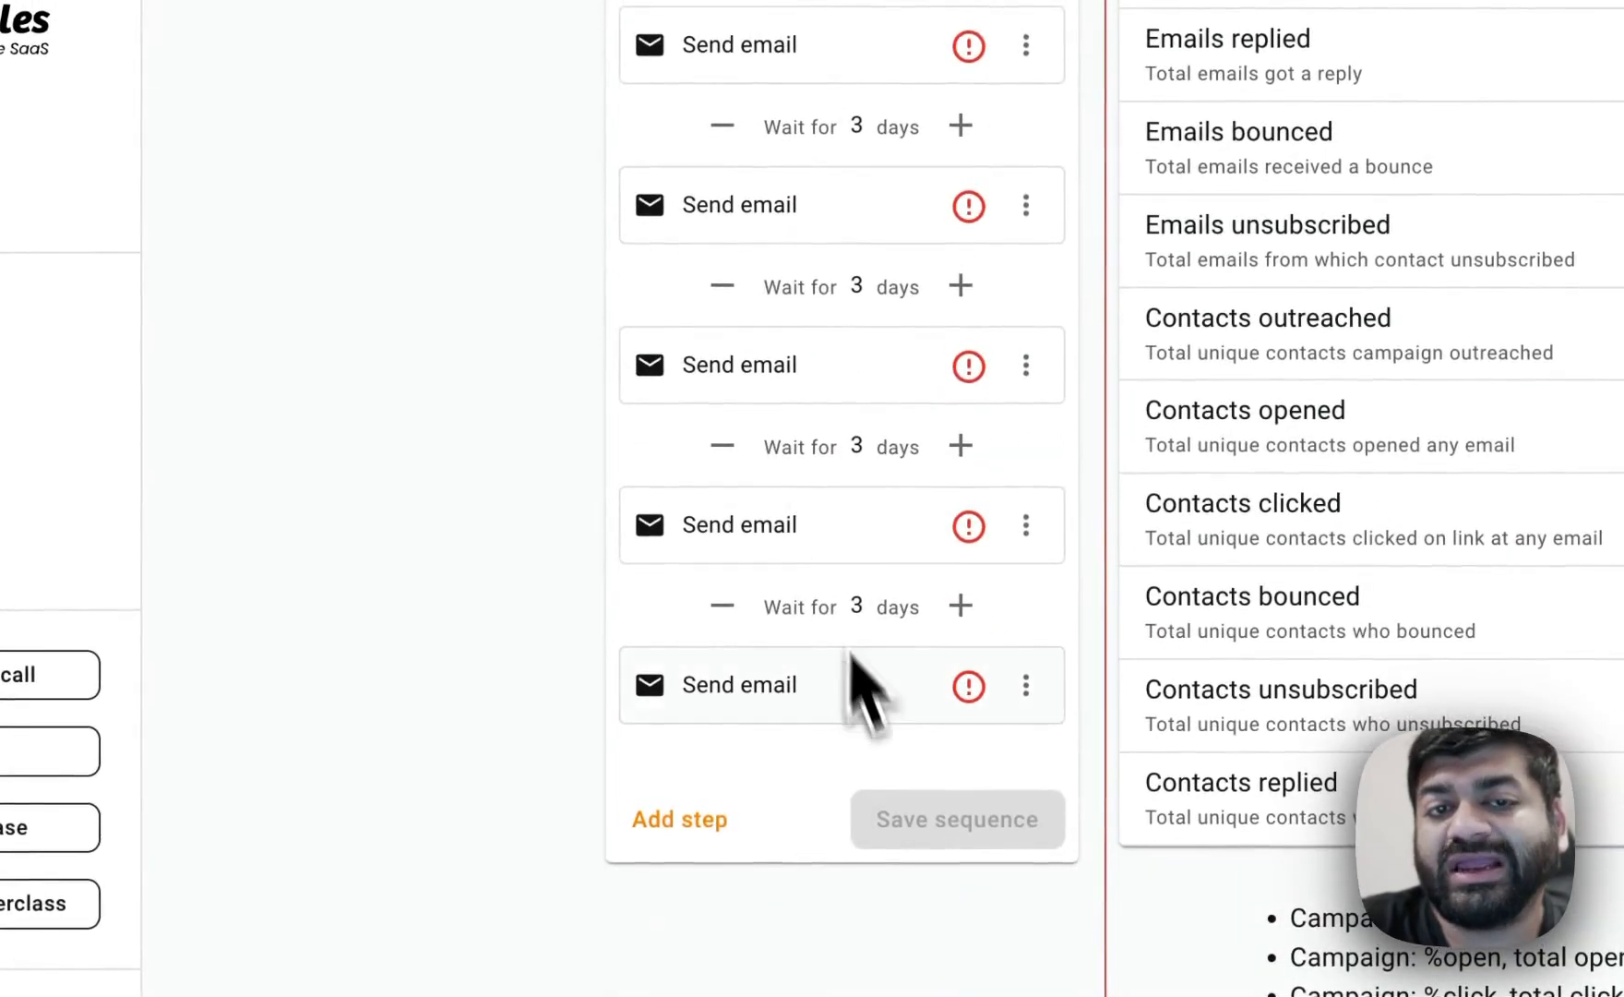
{"action": "scroll", "coordinate": [795, 426], "scroll_direction": "up", "scroll_amount": 6}
{"action": "scroll", "coordinate": [733, 480], "scroll_direction": "down", "scroll_amount": 3}
{"action": "scroll", "coordinate": [744, 646], "scroll_direction": "up", "scroll_amount": 1}
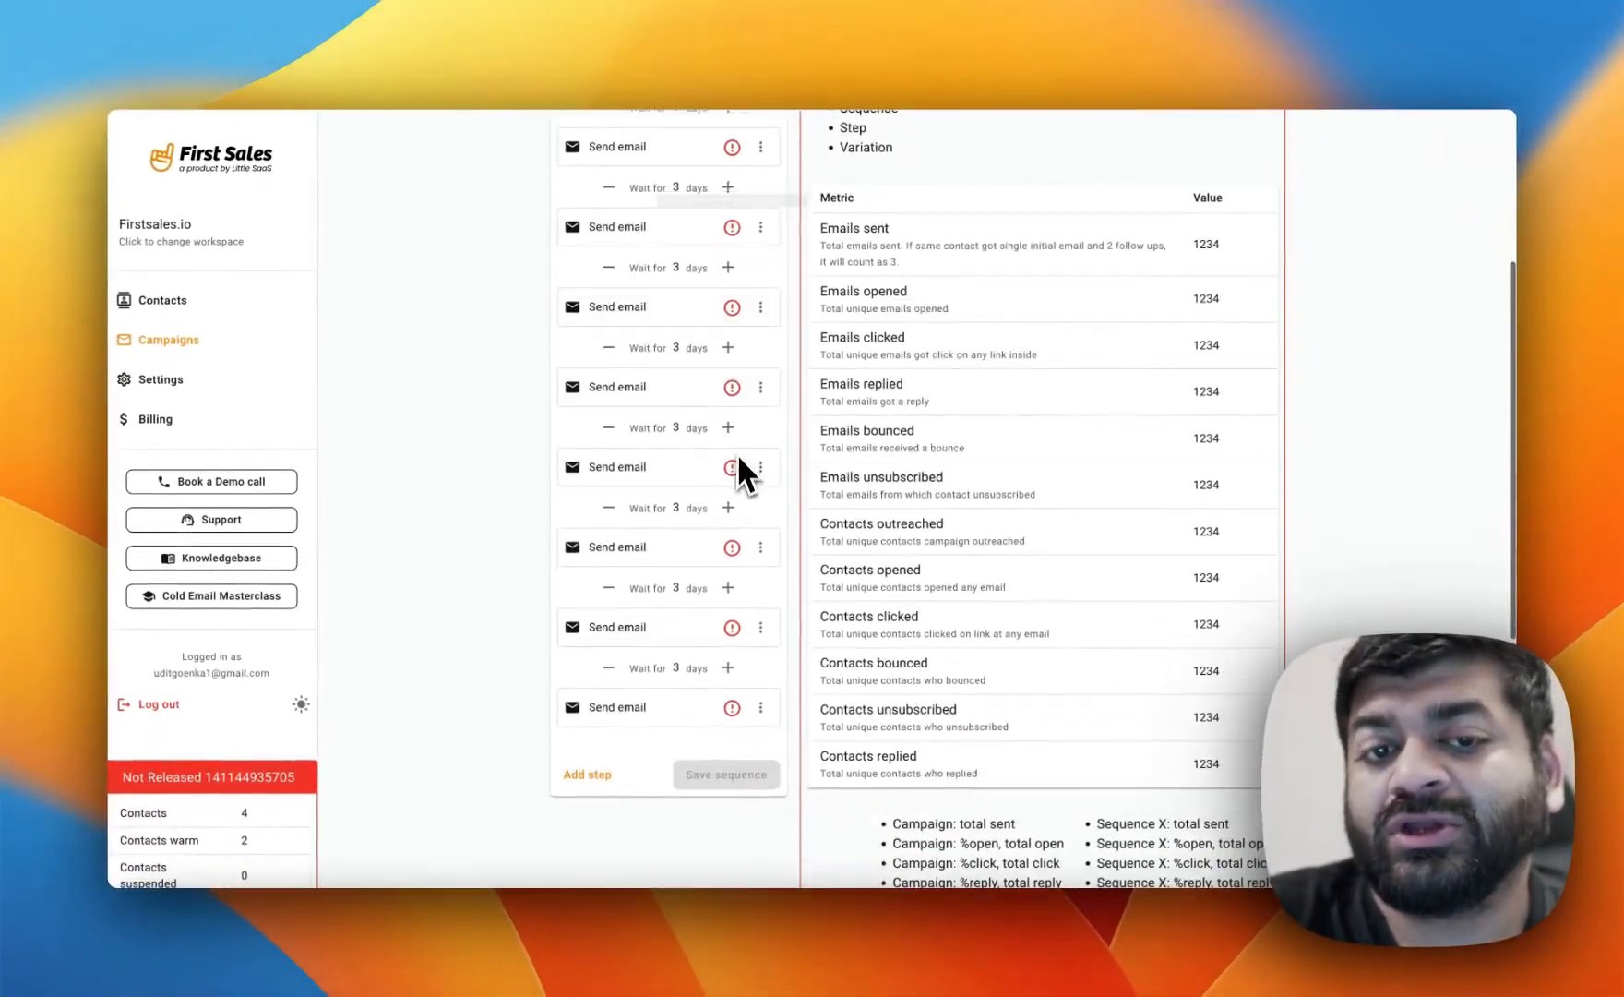
{"action": "scroll", "coordinate": [744, 651], "scroll_direction": "up", "scroll_amount": 3}
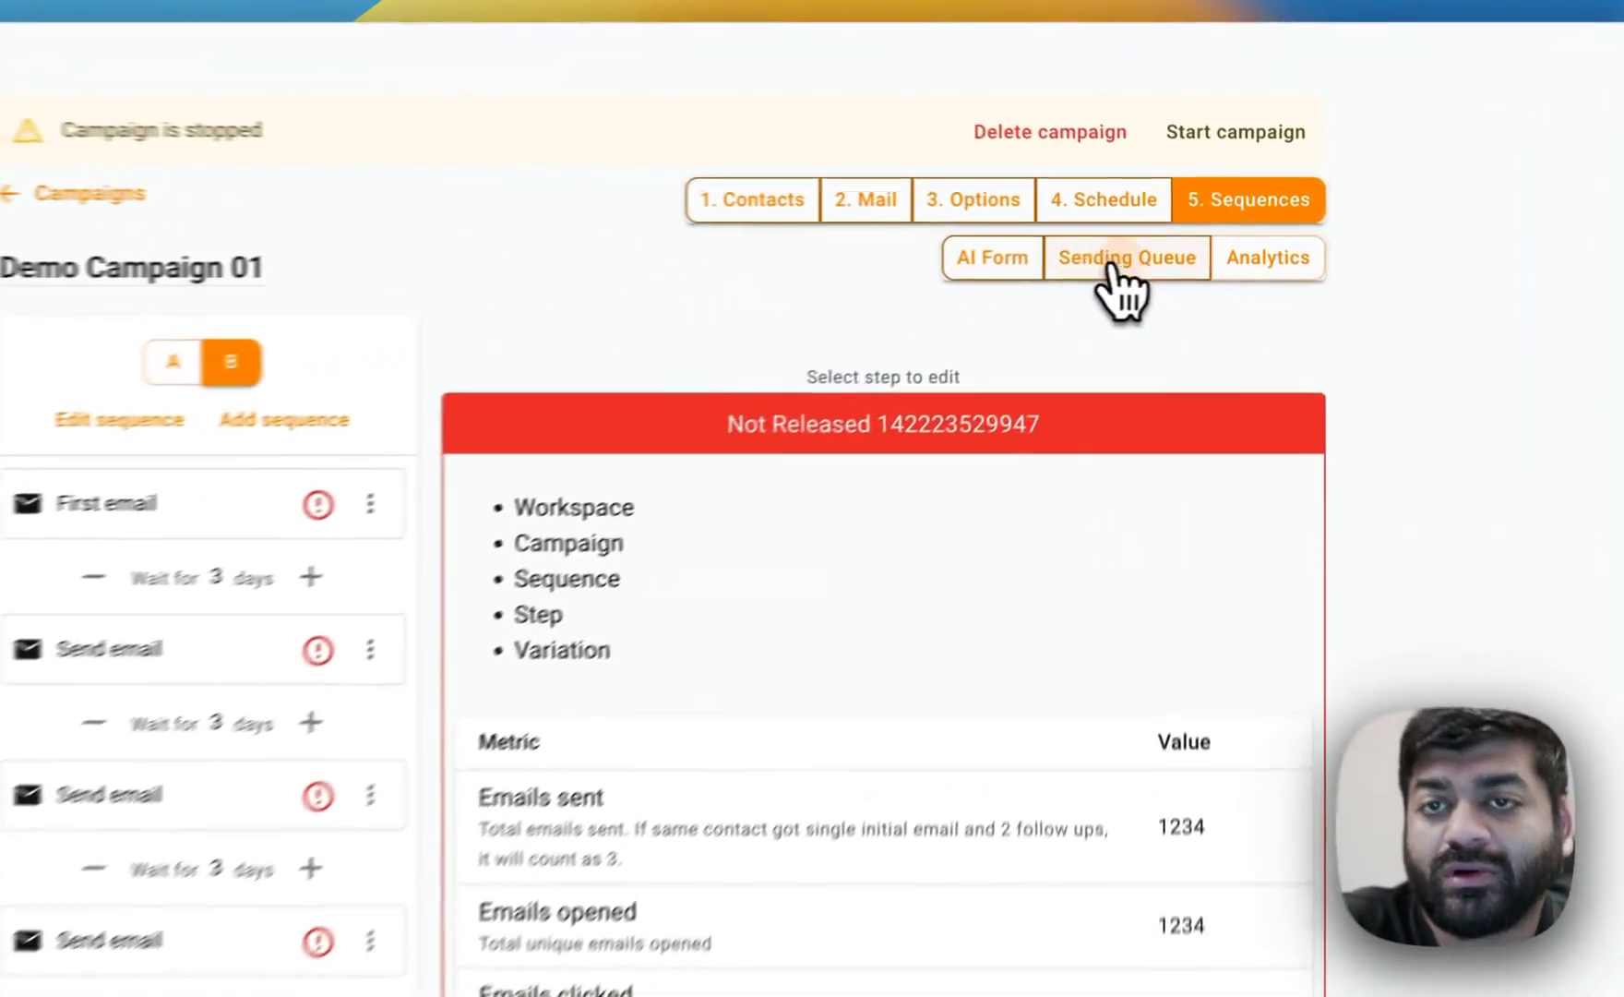
Review the sending queue, then scope the campaign analytics to sequence A and the First email step.
{"action": "left_click", "coordinate": [1174, 239]}
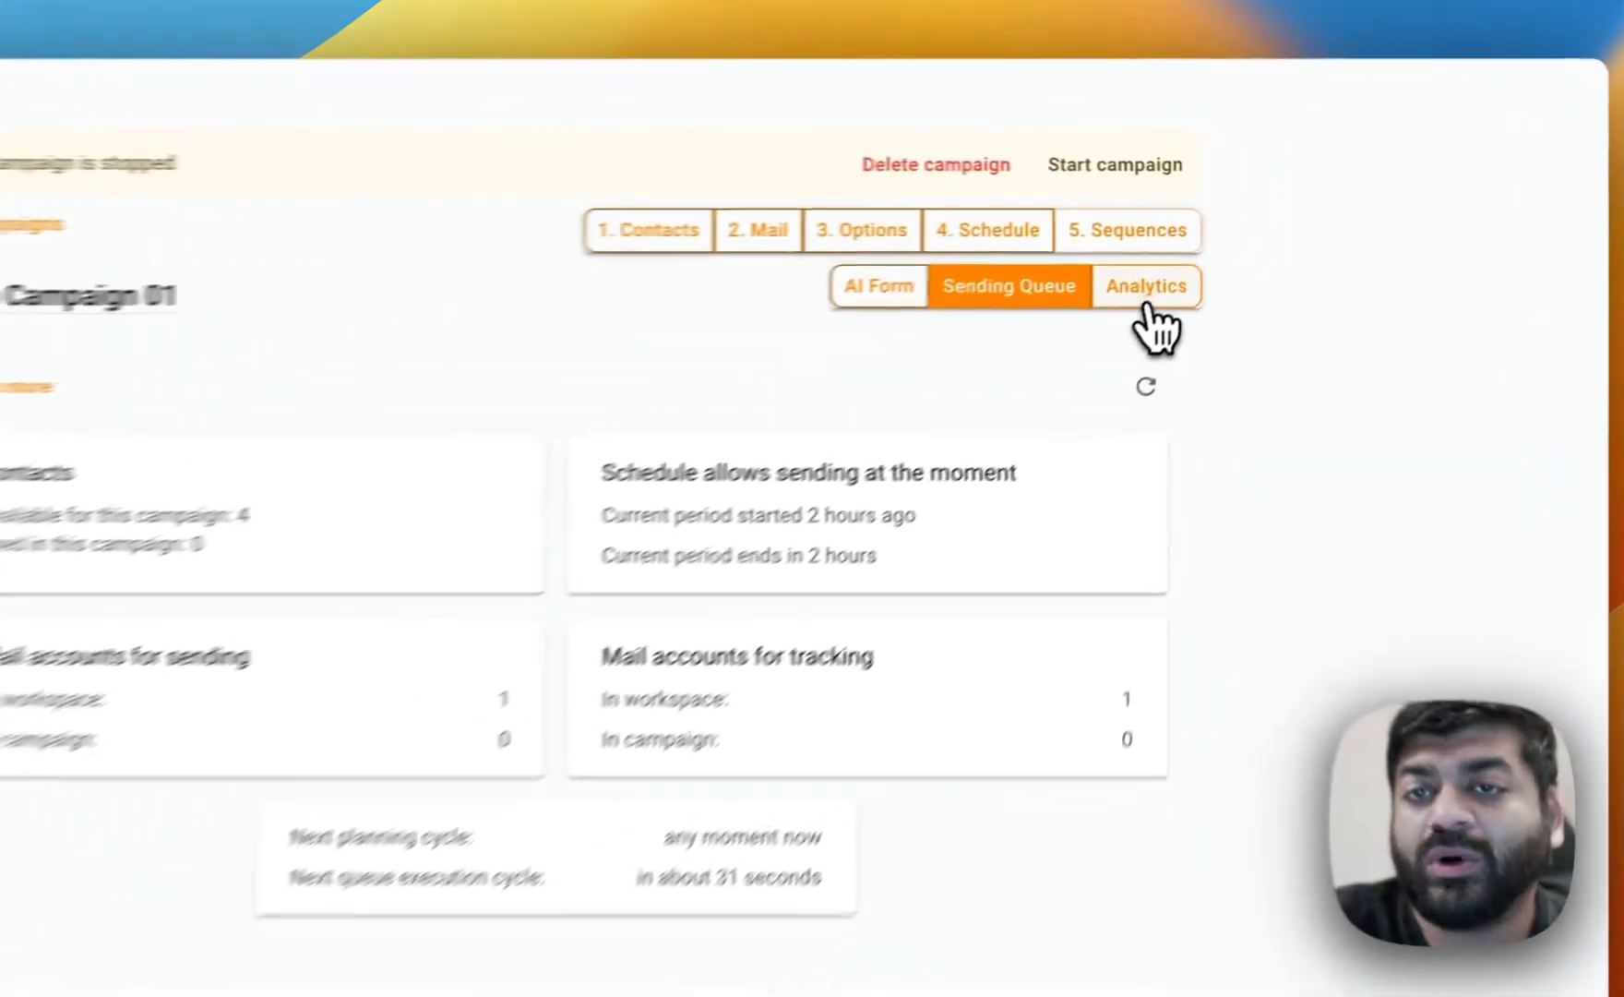
{"action": "left_click", "coordinate": [1253, 242]}
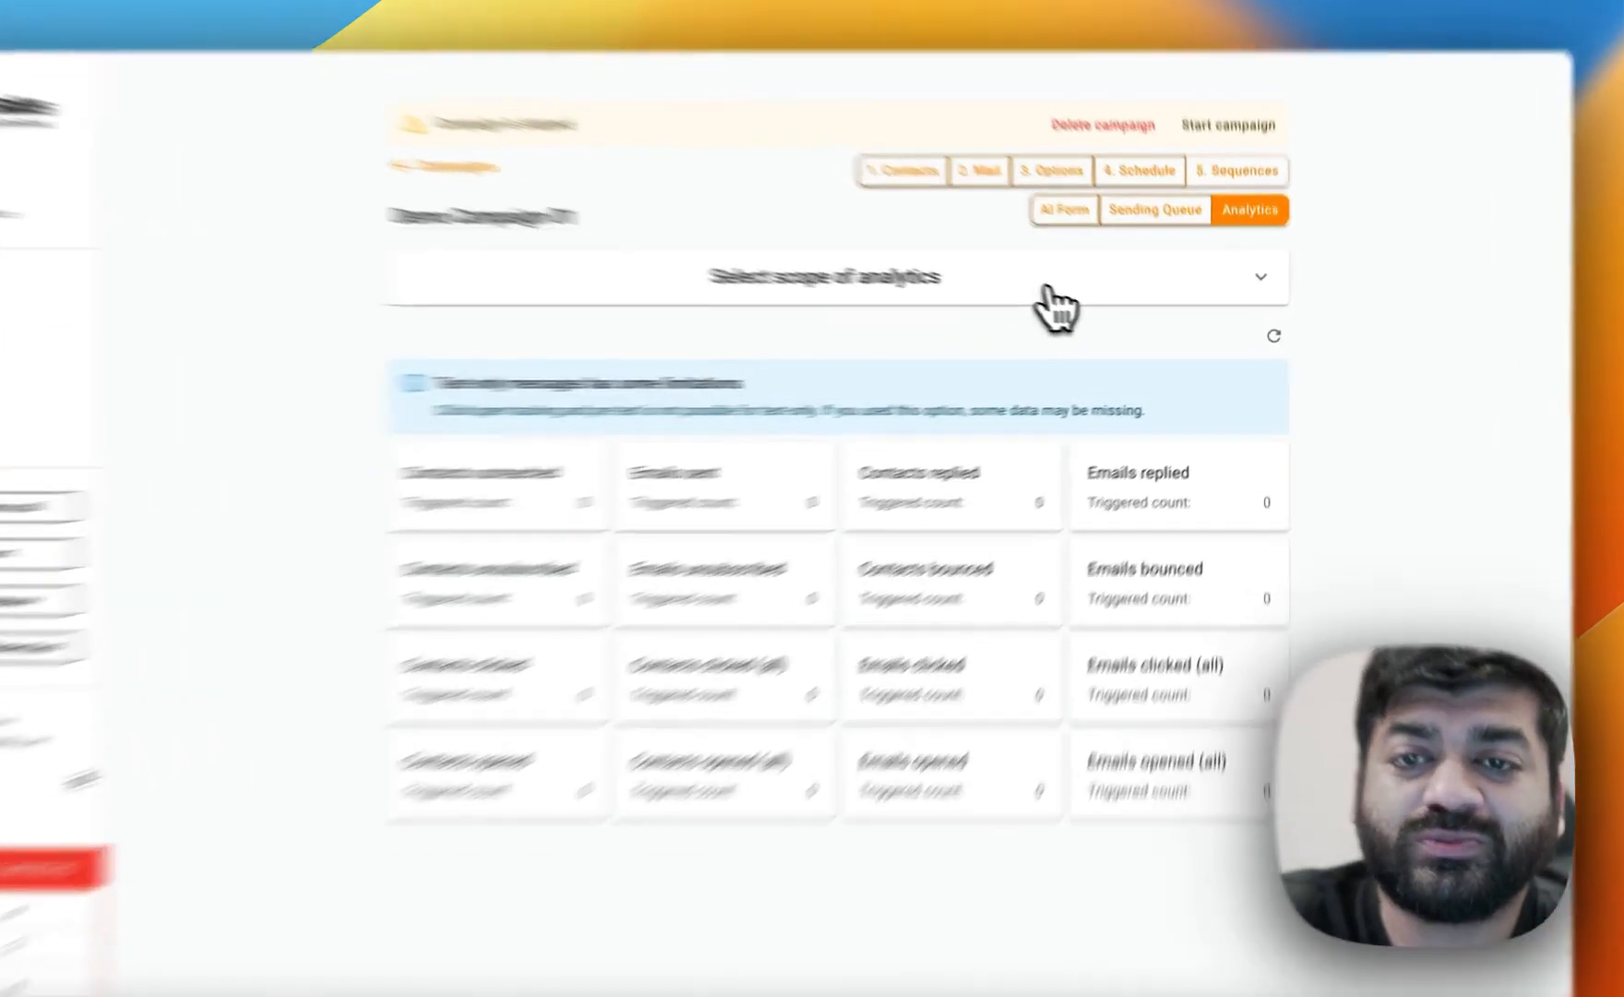
{"action": "left_click", "coordinate": [1089, 297]}
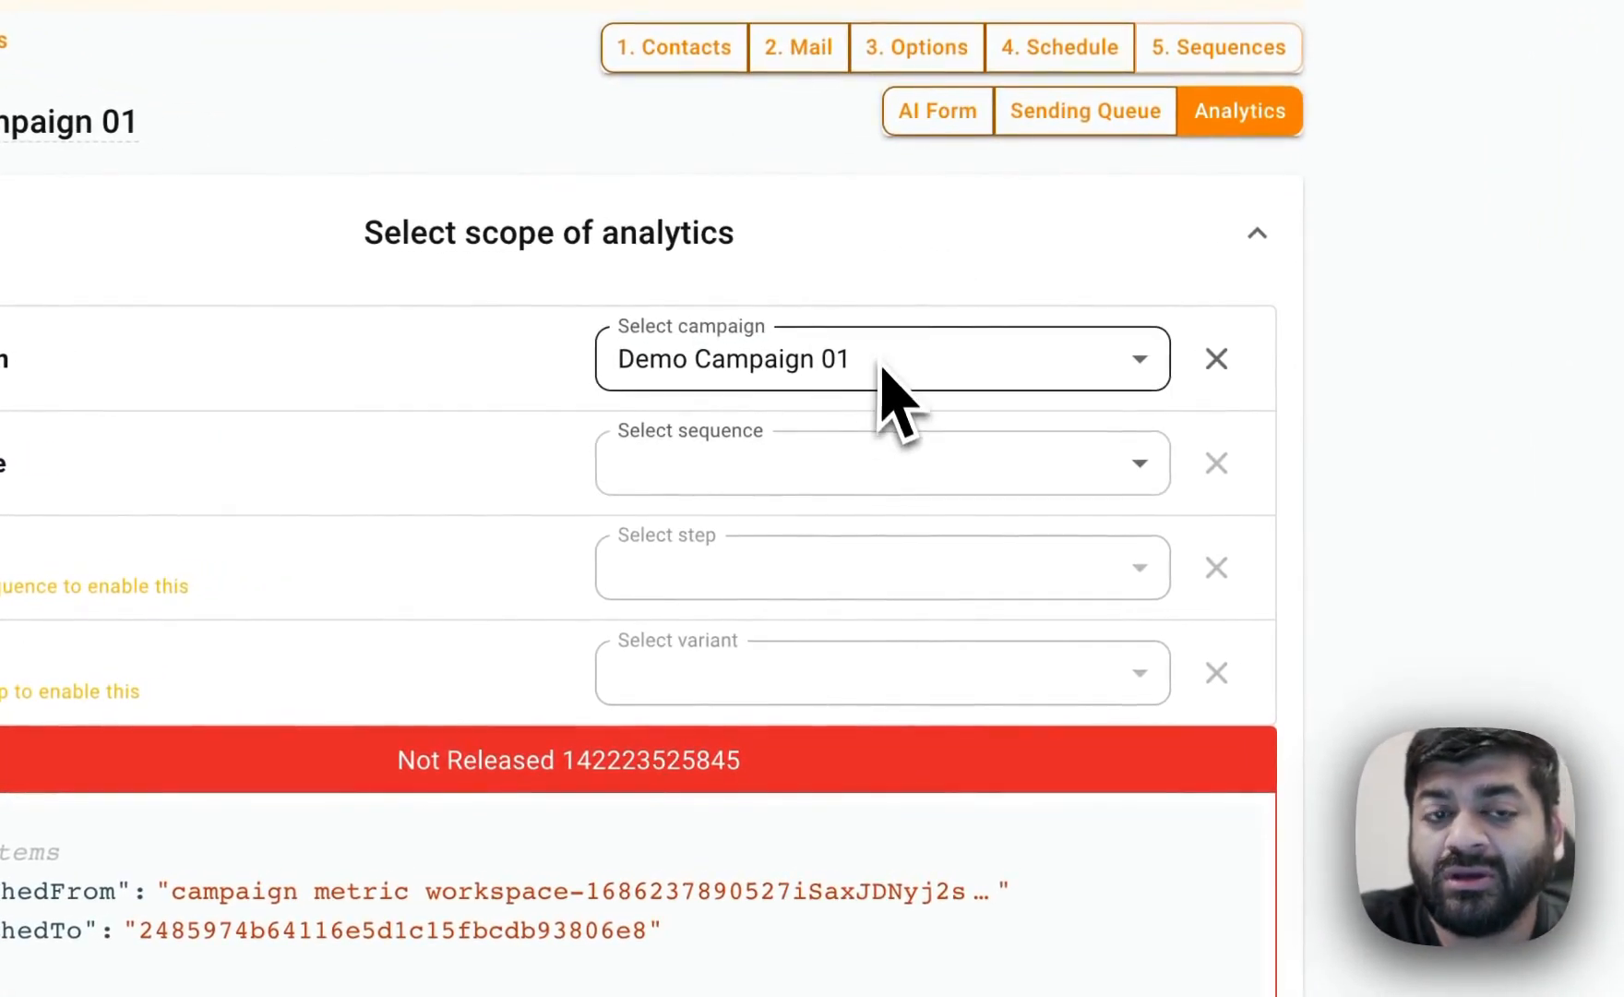
{"action": "left_click", "coordinate": [886, 466]}
{"action": "left_click", "coordinate": [881, 513]}
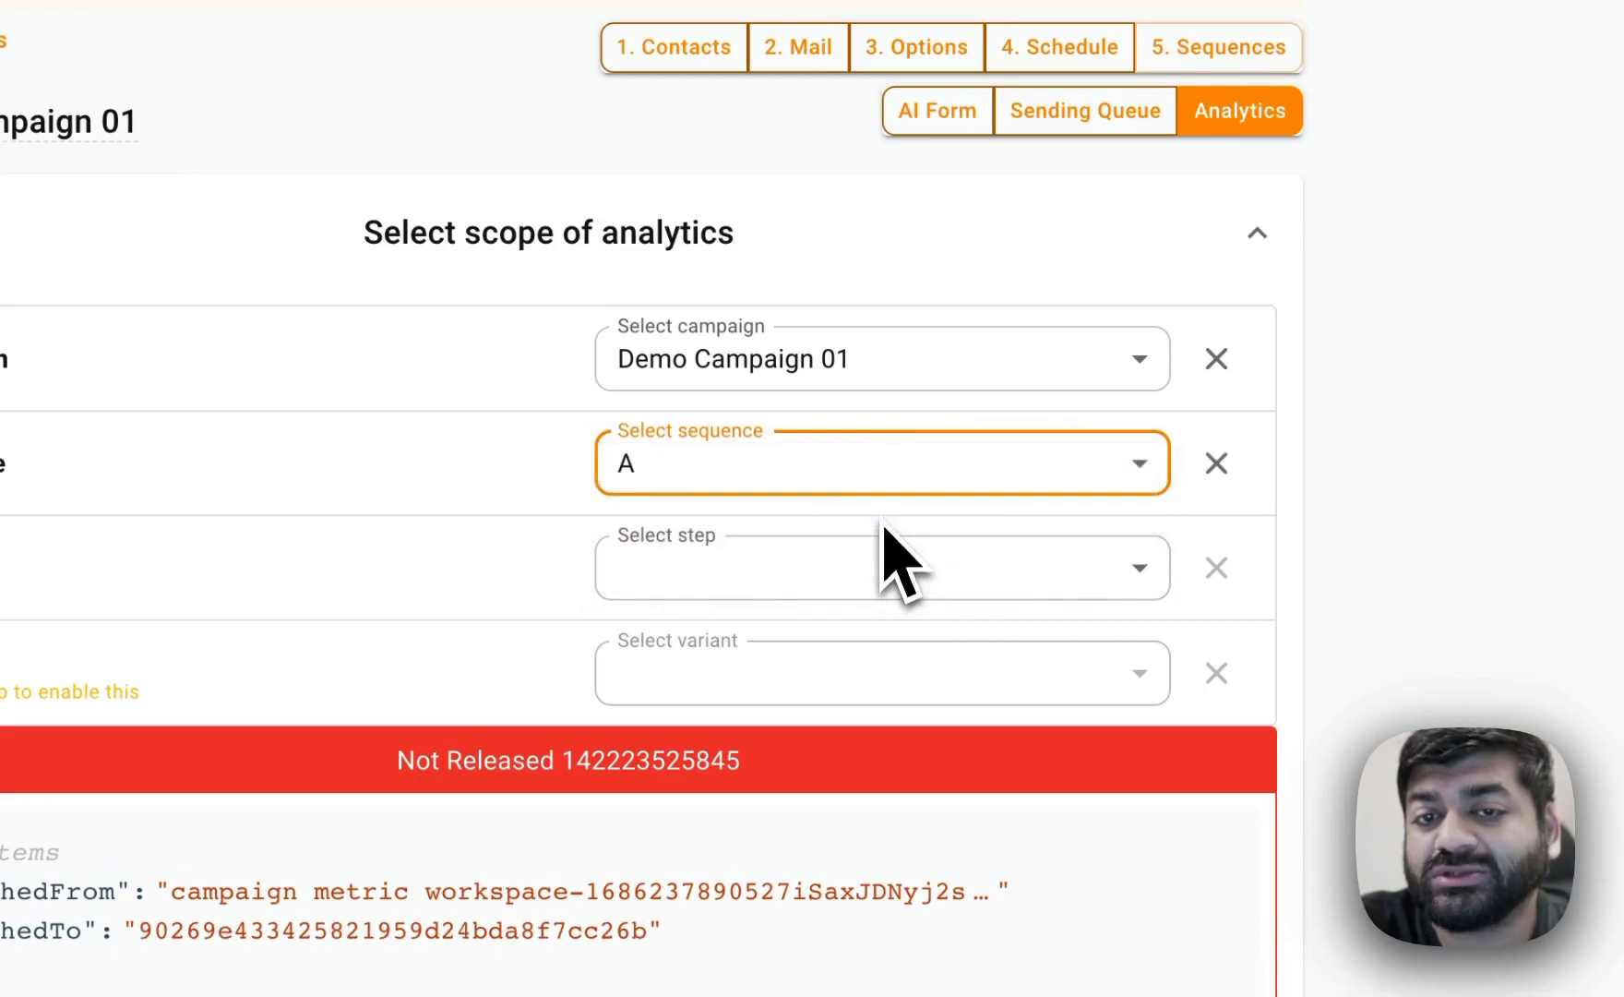
{"action": "left_click", "coordinate": [874, 568]}
{"action": "left_click", "coordinate": [865, 613]}
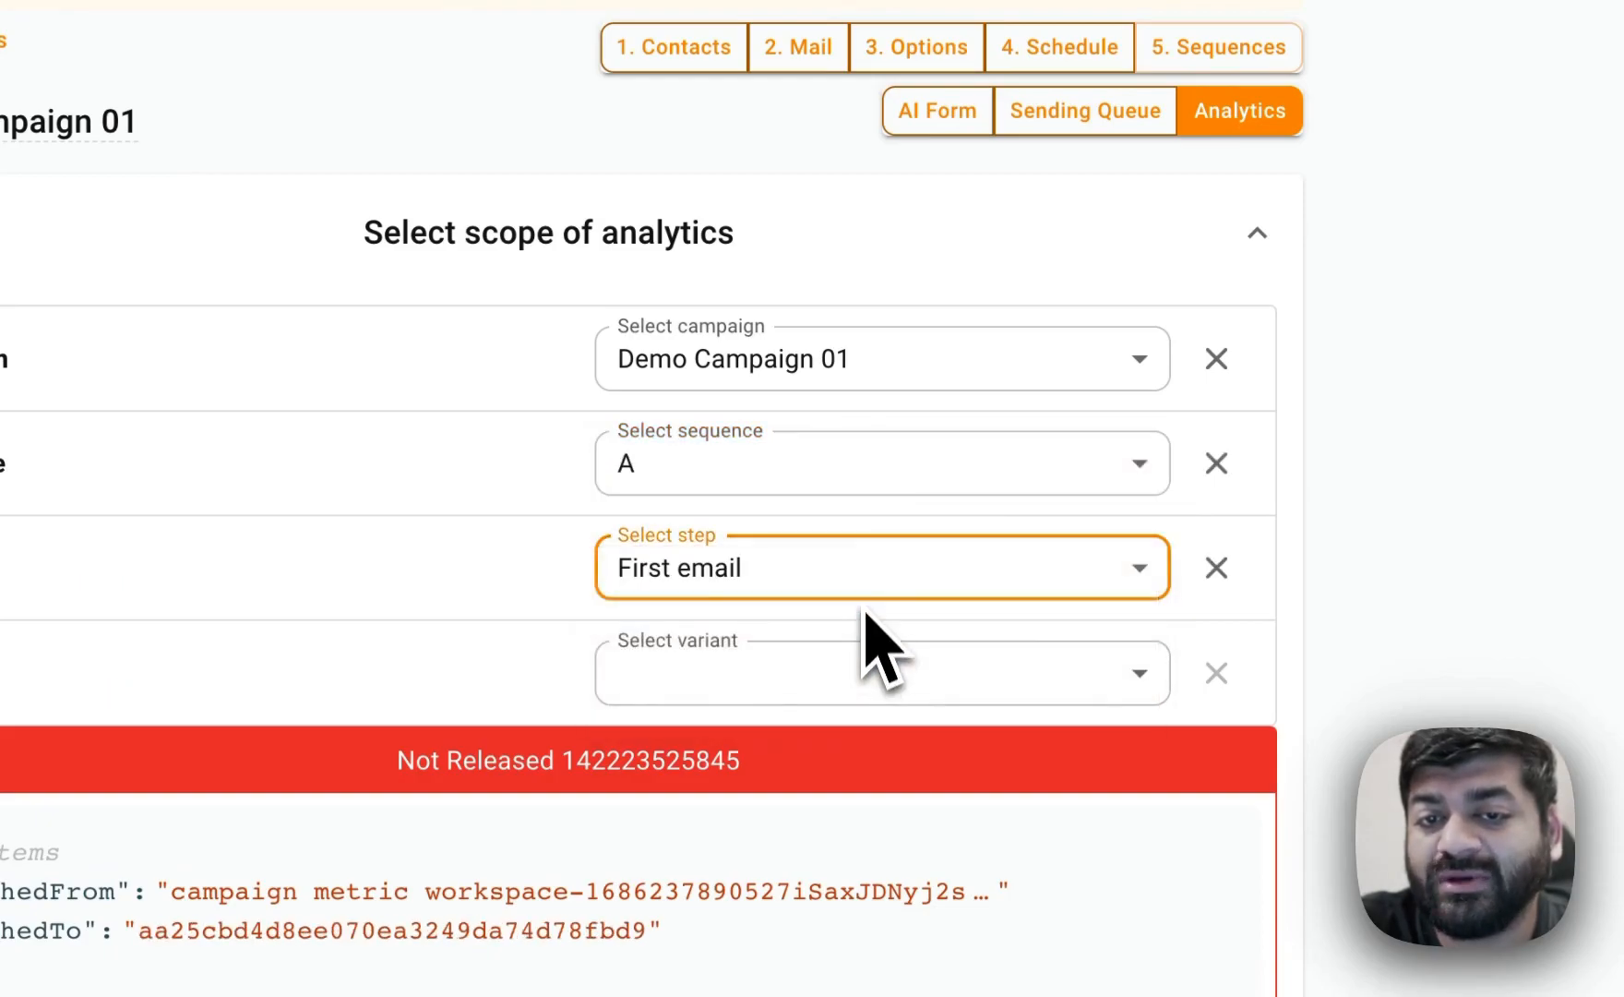
{"action": "scroll", "coordinate": [865, 605], "scroll_direction": "down", "scroll_amount": 6}
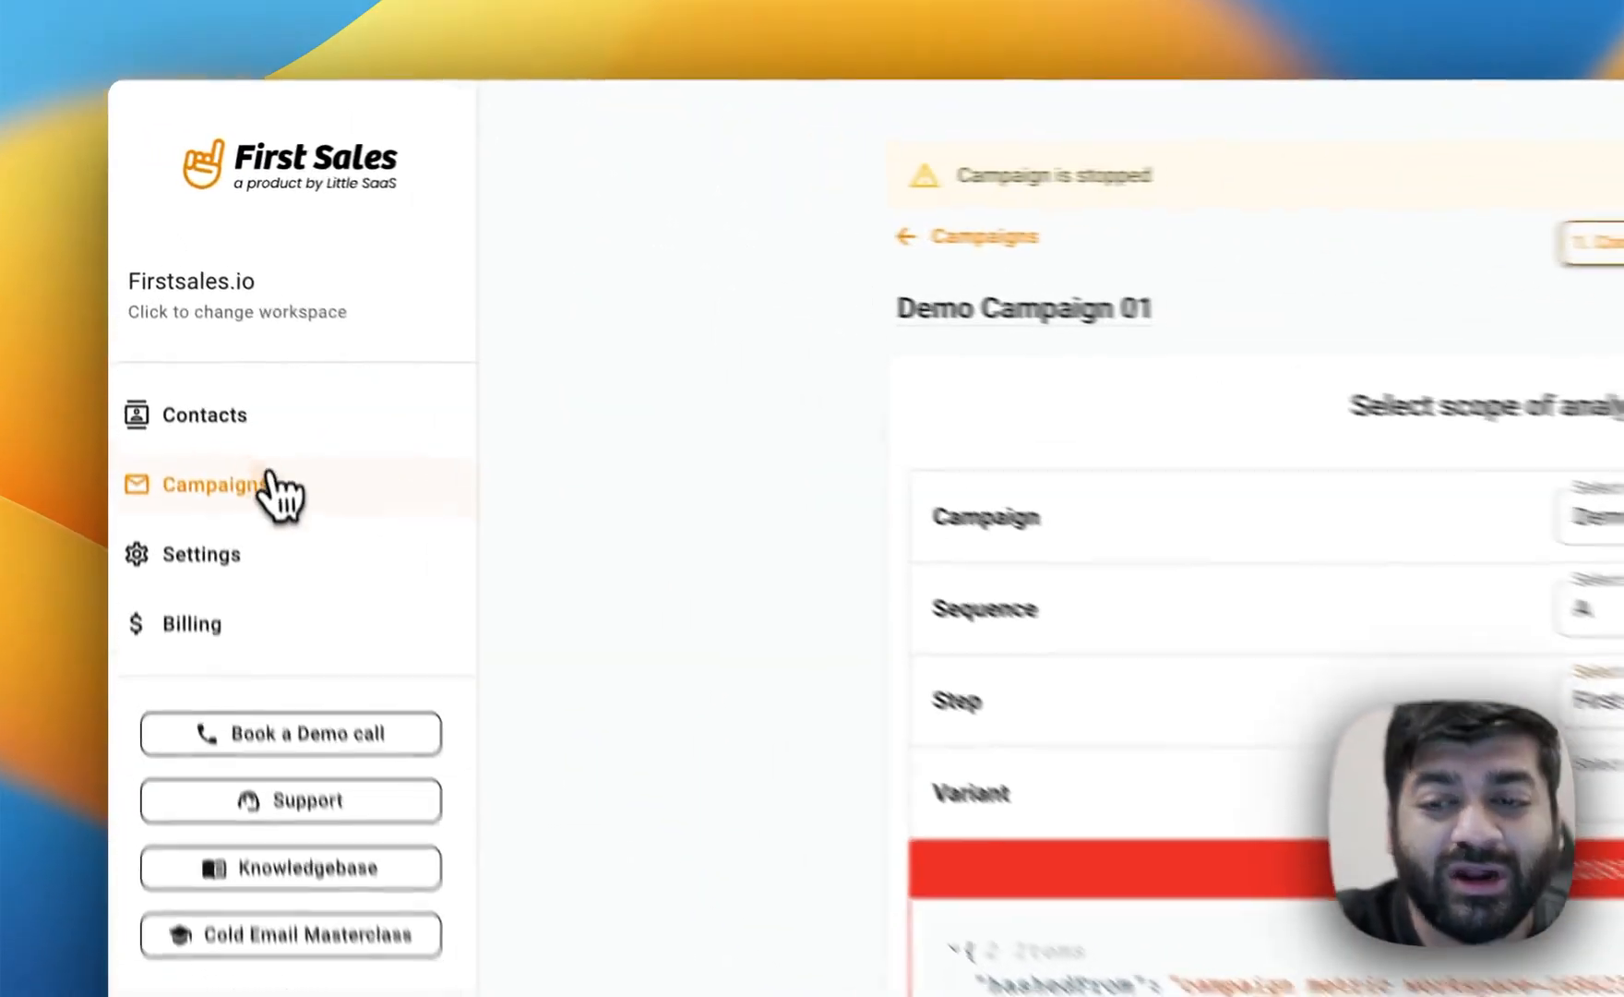
Return to the campaigns list.
{"action": "left_click", "coordinate": [193, 339]}
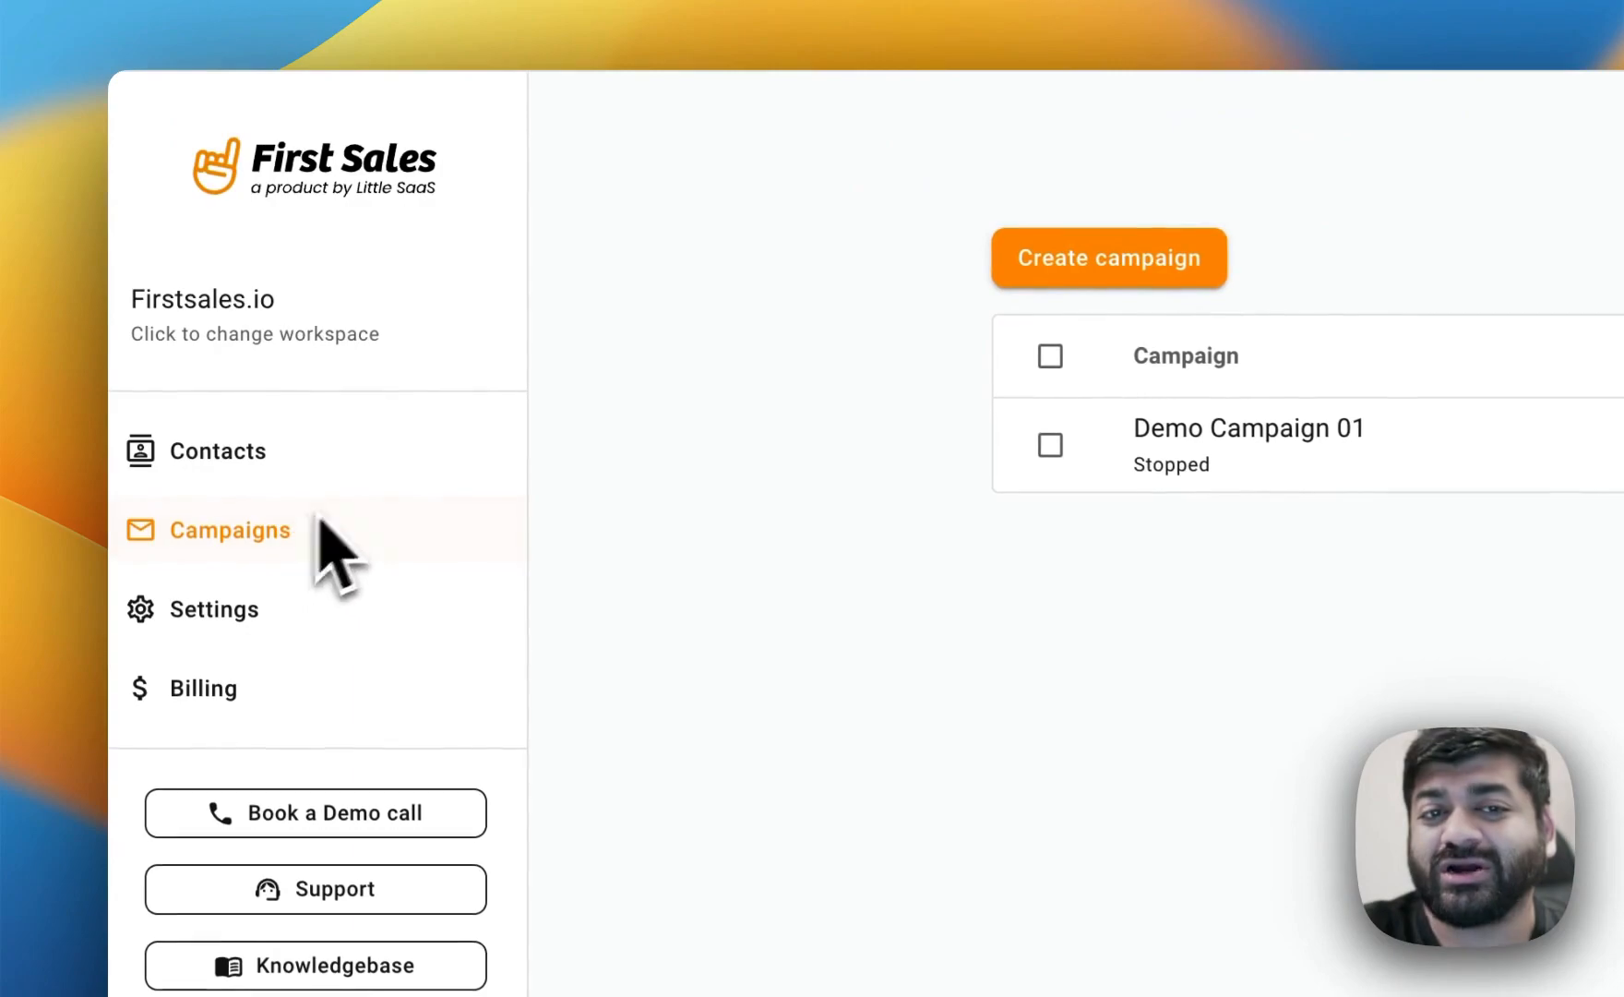